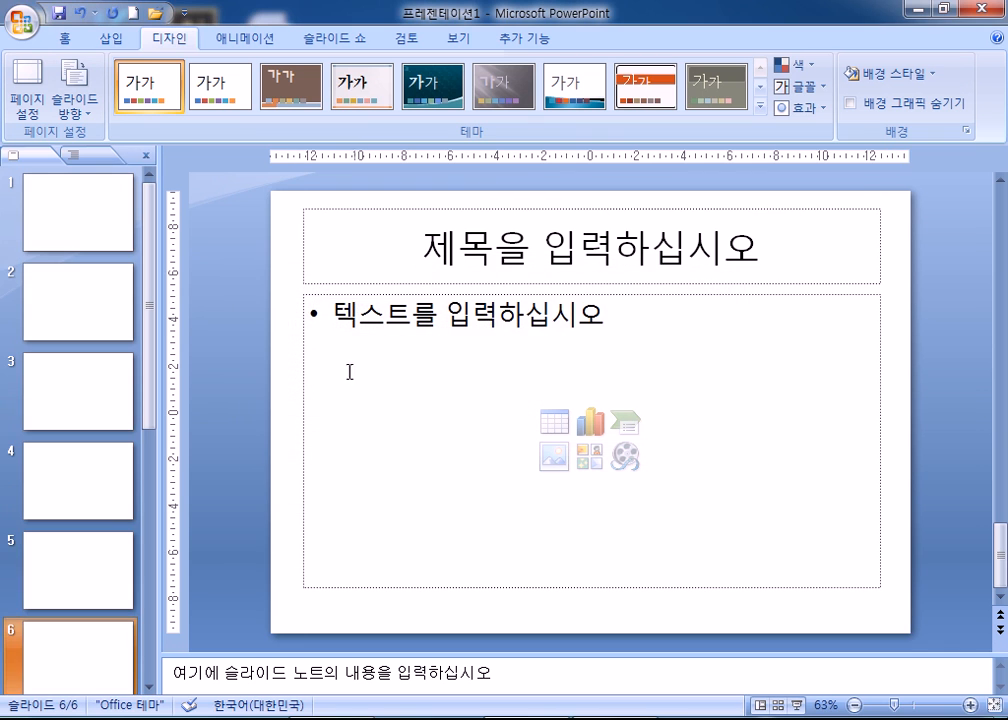
Step: Open the slide master view and select the top-level master slide
{"action": "left_click", "coordinate": [459, 40]}
{"action": "left_click", "coordinate": [228, 86]}
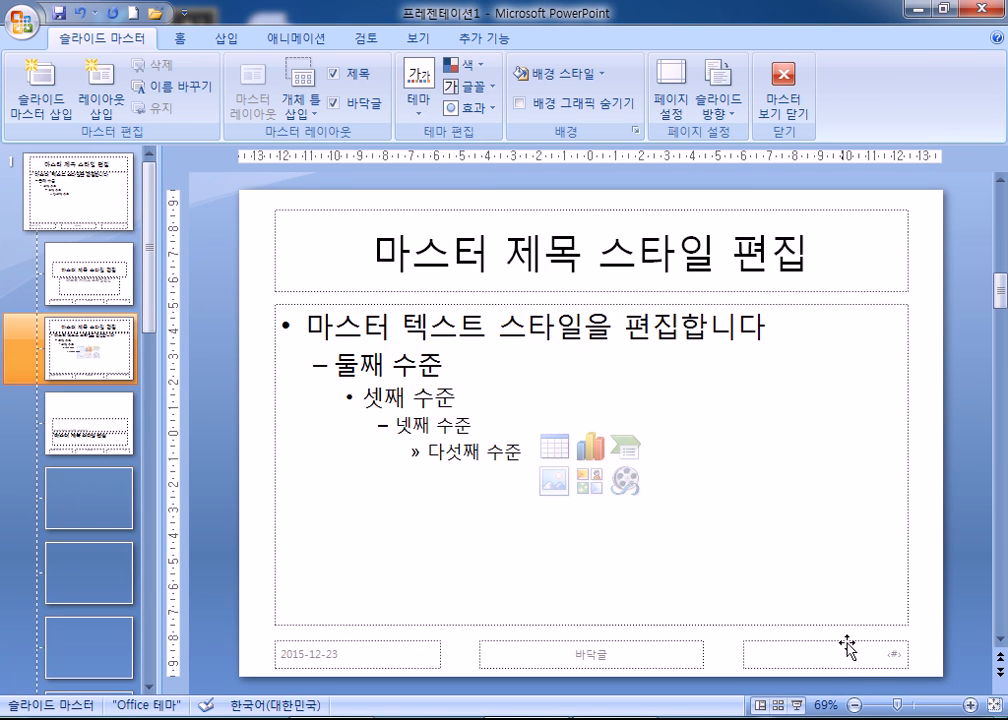
{"action": "left_click", "coordinate": [63, 198]}
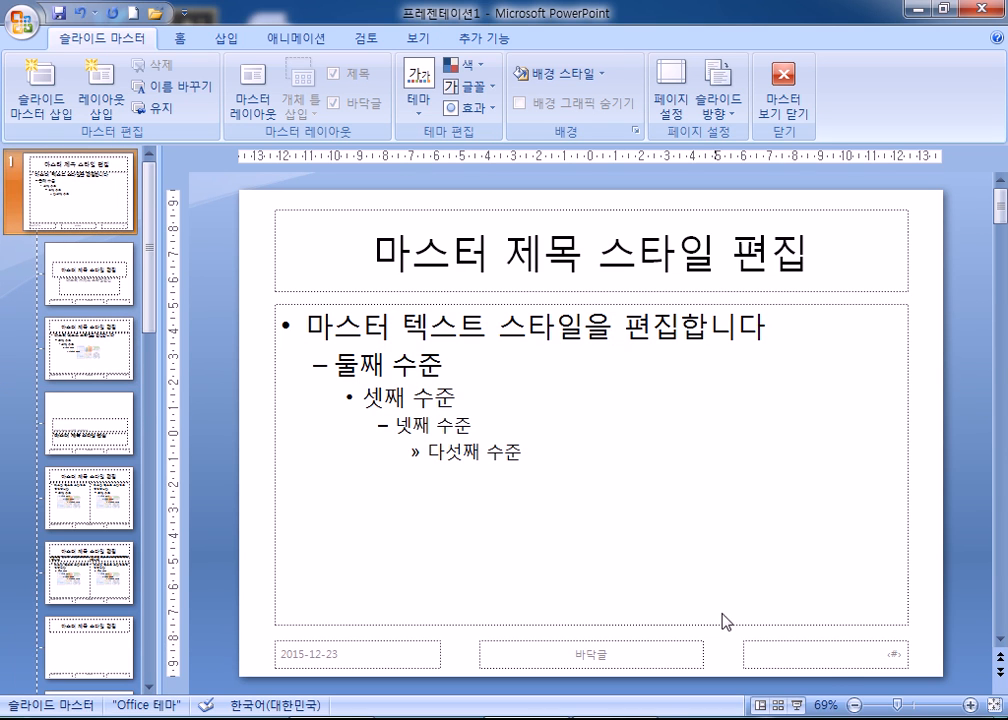
{"action": "left_click", "coordinate": [838, 652]}
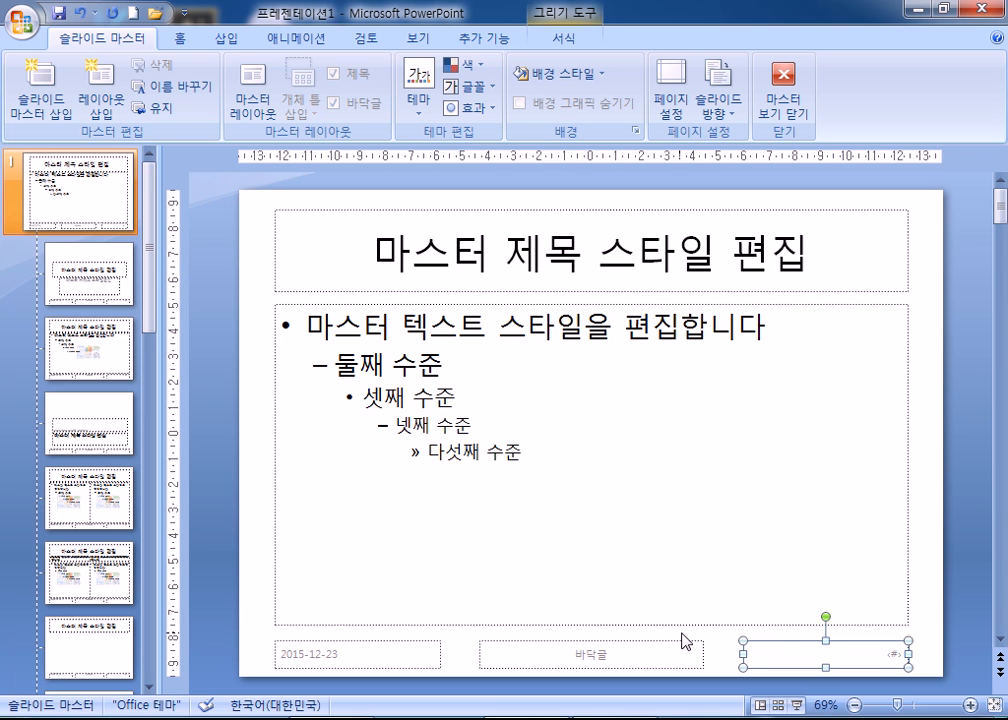
{"action": "left_click_drag", "start_coordinate": [240, 638], "coordinate": [910, 688]}
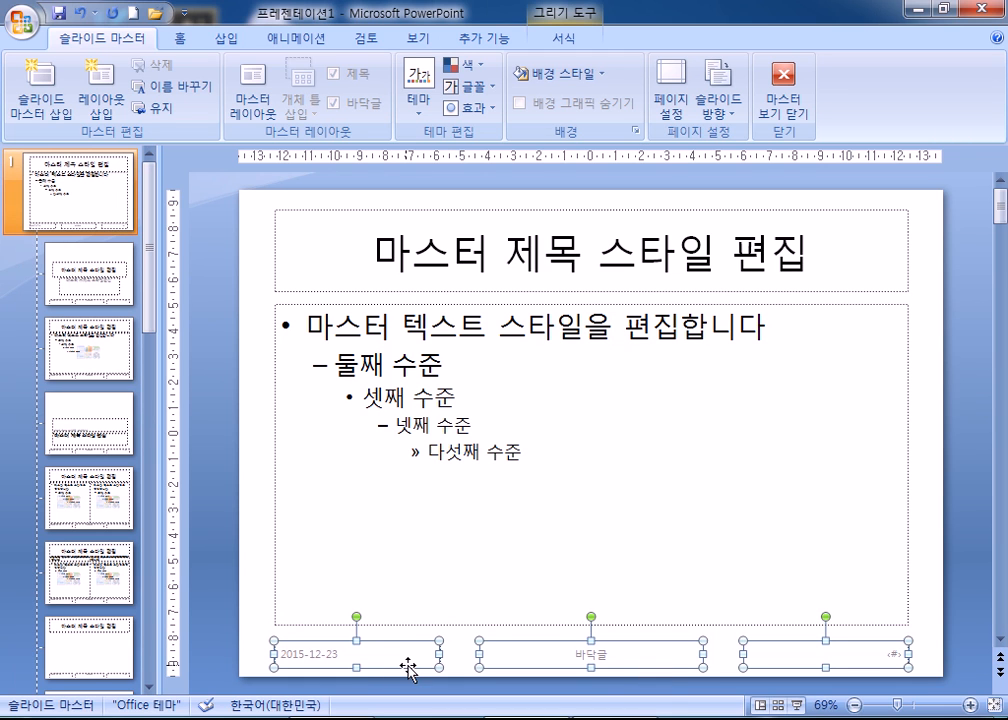
{"action": "left_click", "coordinate": [243, 585]}
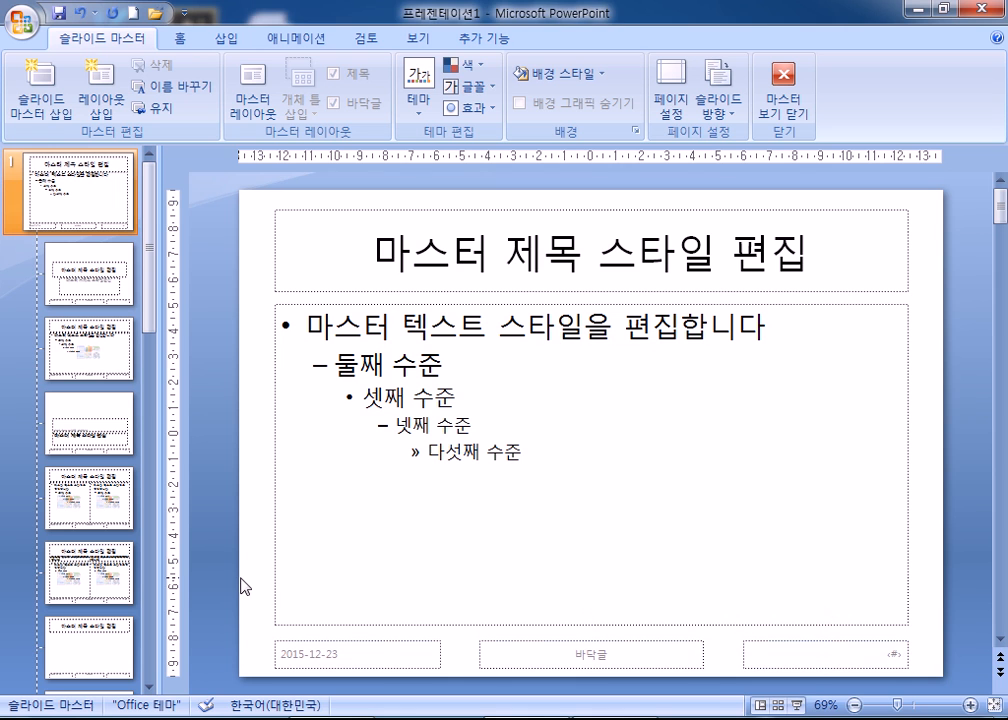
Step: Format the master's slide number placeholder with font size 16 and black text
{"action": "left_click", "coordinate": [811, 648]}
{"action": "left_click", "coordinate": [178, 39]}
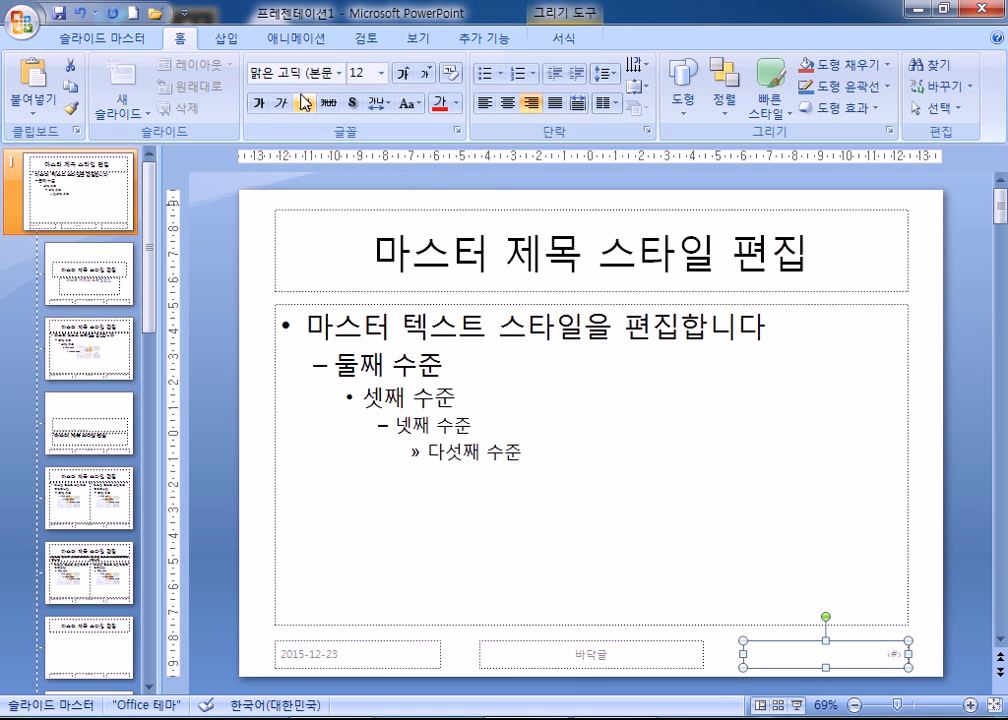
{"action": "left_click", "coordinate": [404, 76]}
{"action": "left_click", "coordinate": [404, 76]}
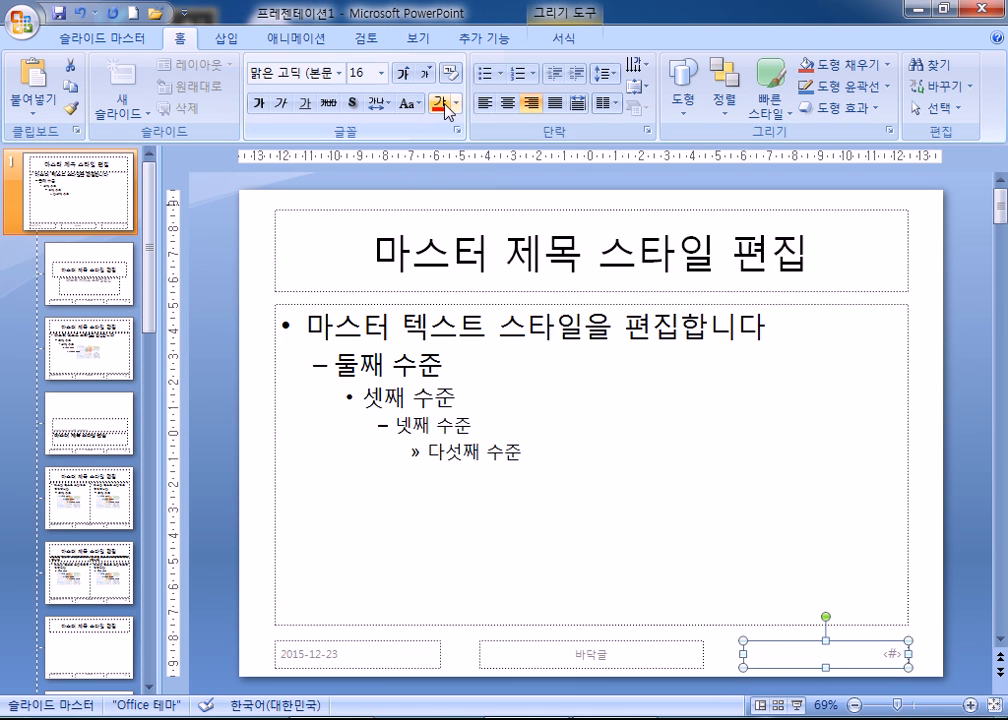
{"action": "left_click", "coordinate": [457, 103]}
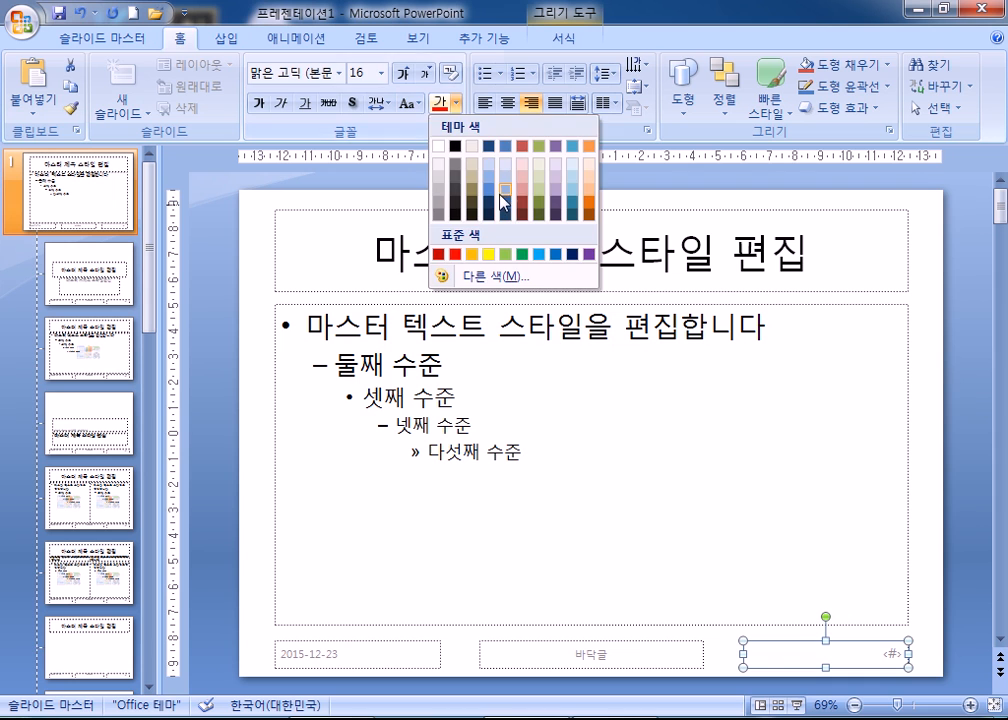
{"action": "left_click", "coordinate": [454, 146]}
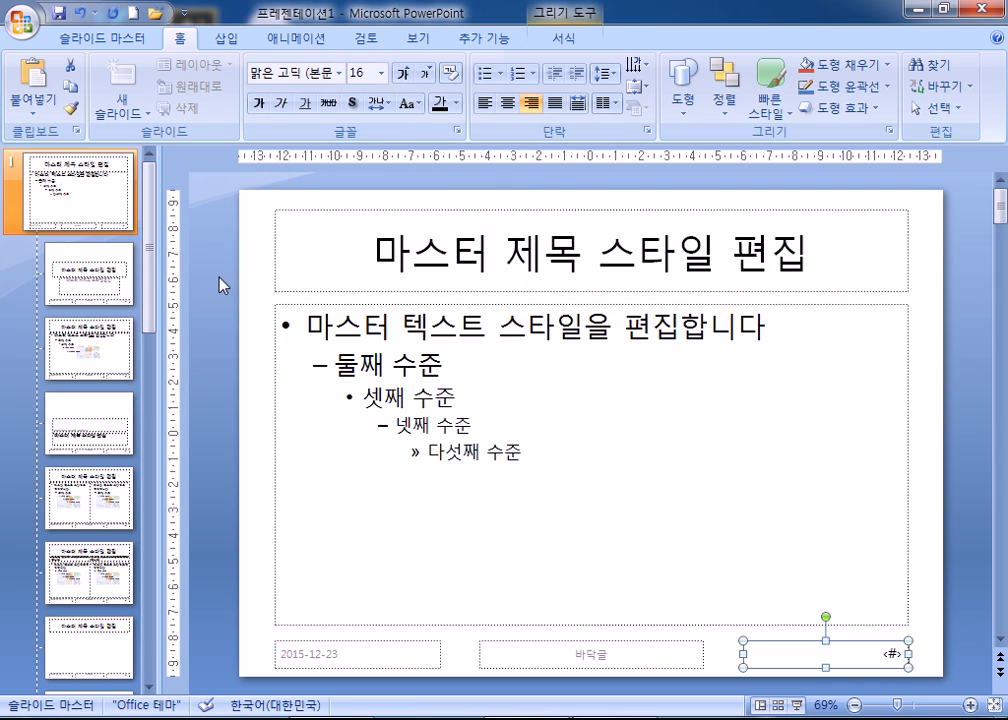
{"action": "left_click", "coordinate": [225, 40]}
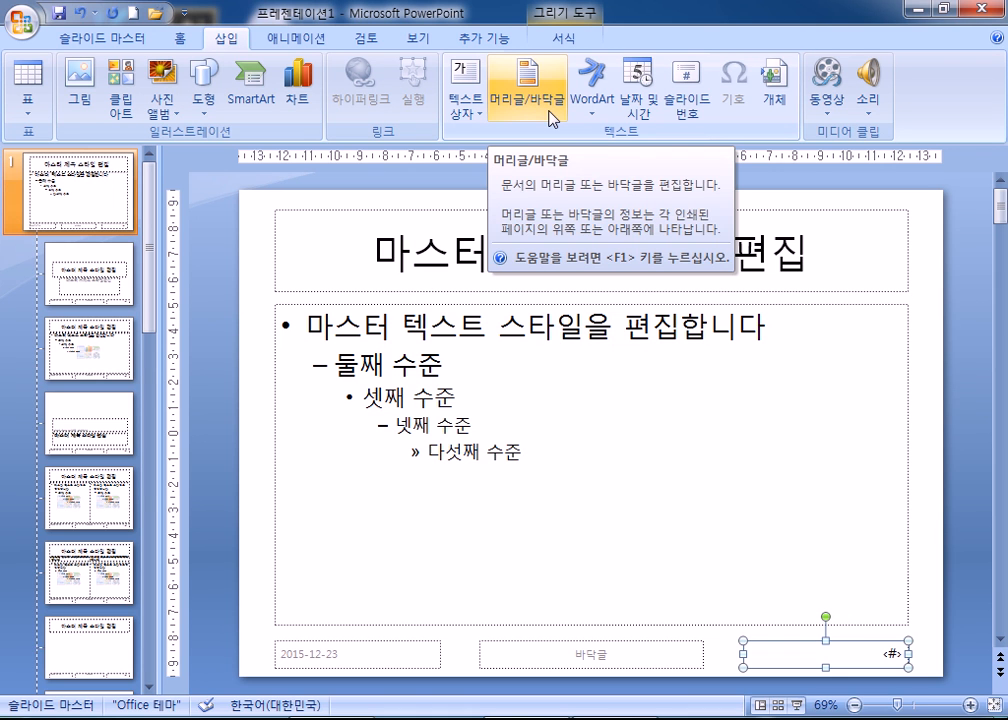
{"action": "left_click", "coordinate": [68, 39]}
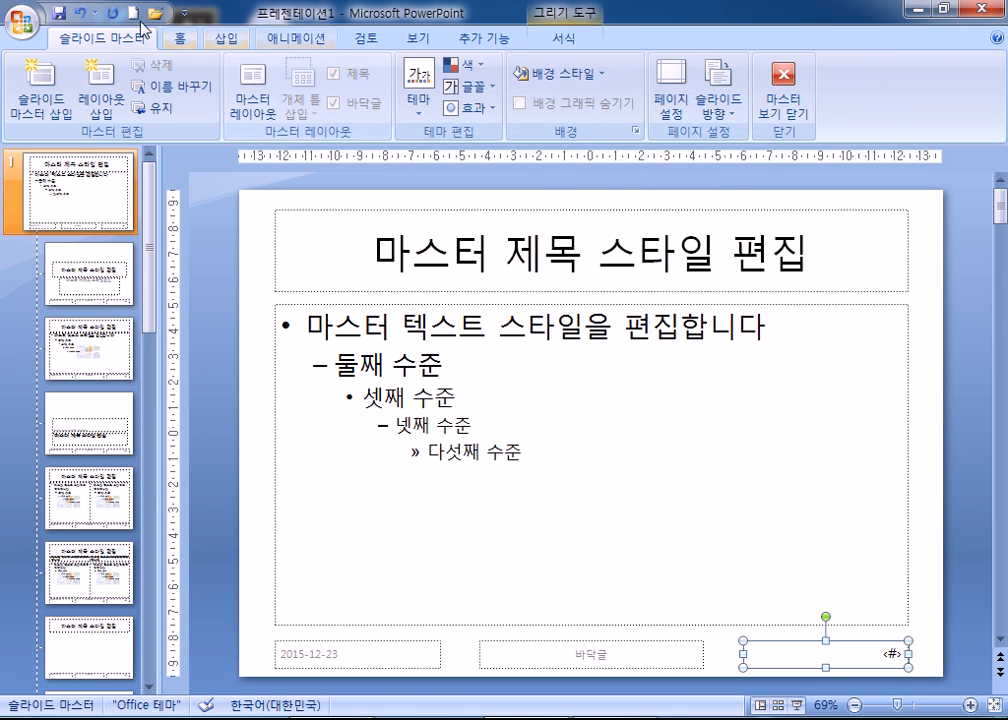
{"action": "left_click", "coordinate": [185, 41]}
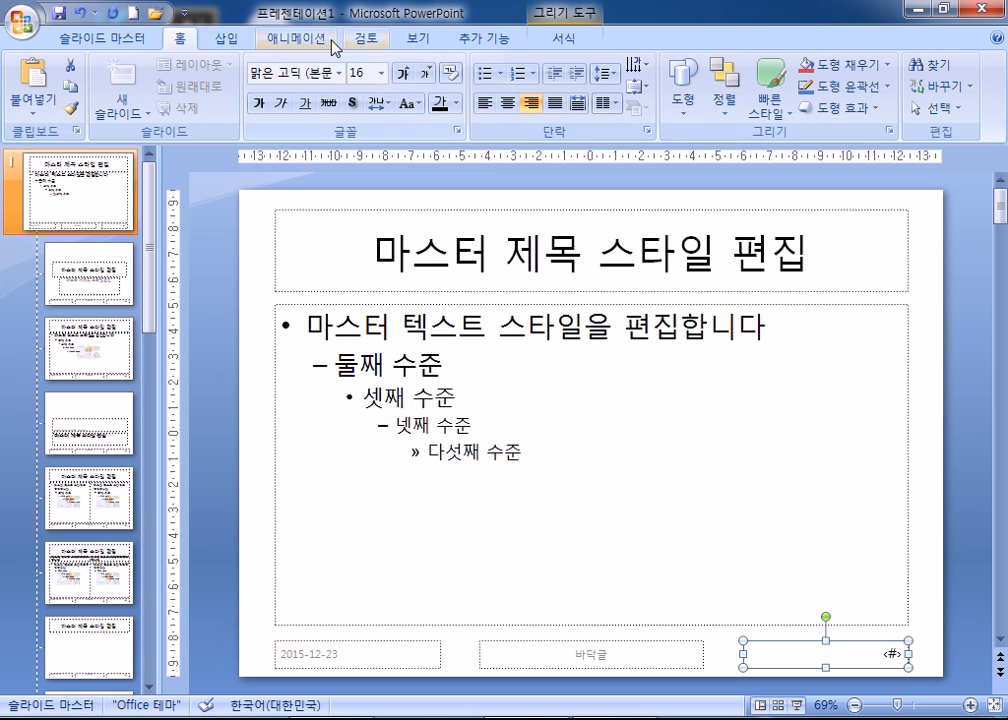
Step: Open the header and footer settings and turn on the slide number
{"action": "left_click", "coordinate": [225, 38]}
{"action": "left_click", "coordinate": [526, 95]}
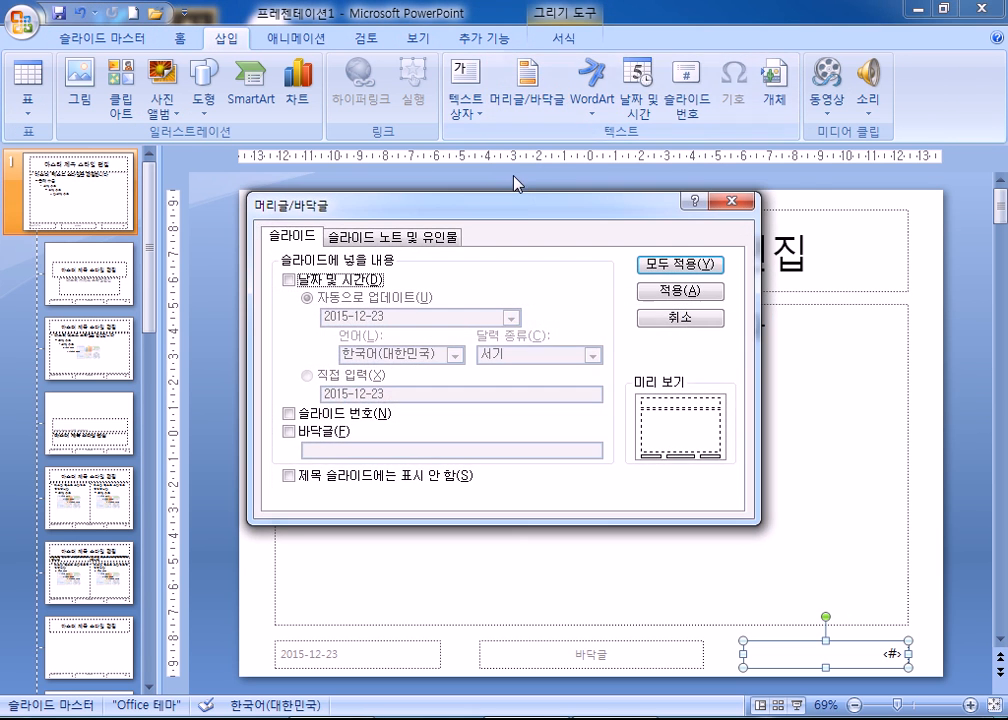
{"action": "left_click_drag", "start_coordinate": [522, 212], "coordinate": [578, 42]}
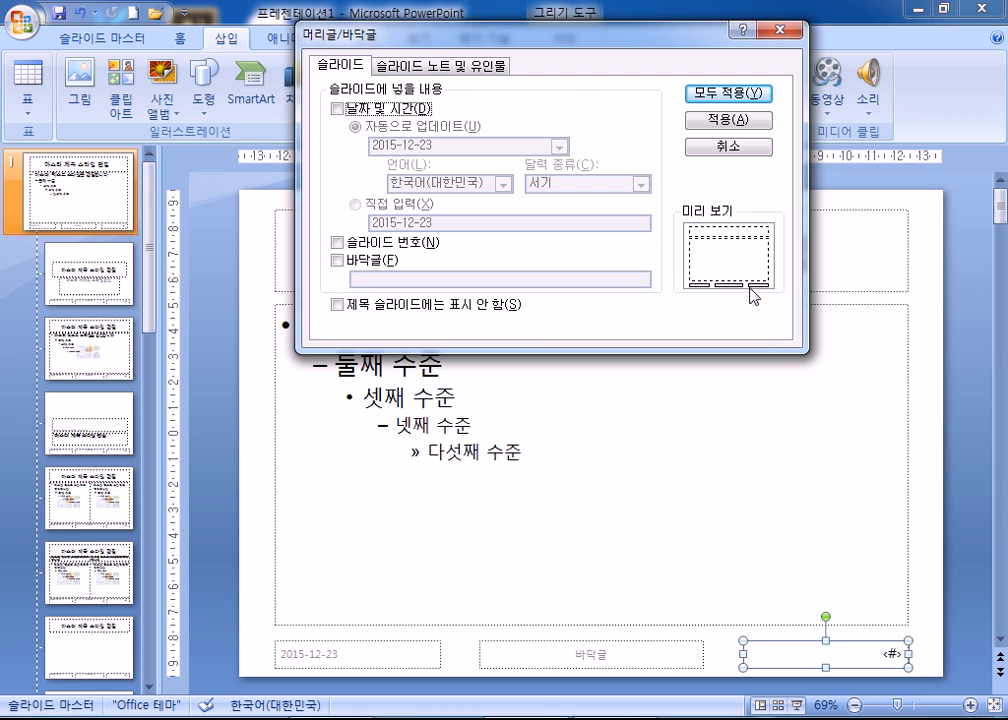
{"action": "left_click", "coordinate": [398, 242]}
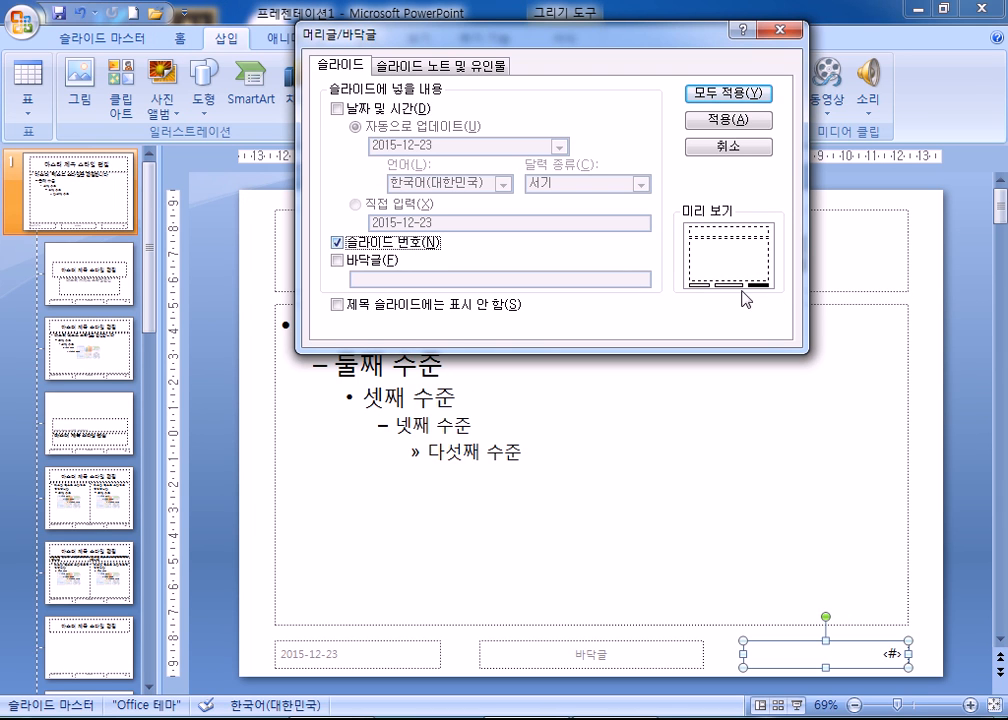
{"action": "left_click", "coordinate": [355, 247]}
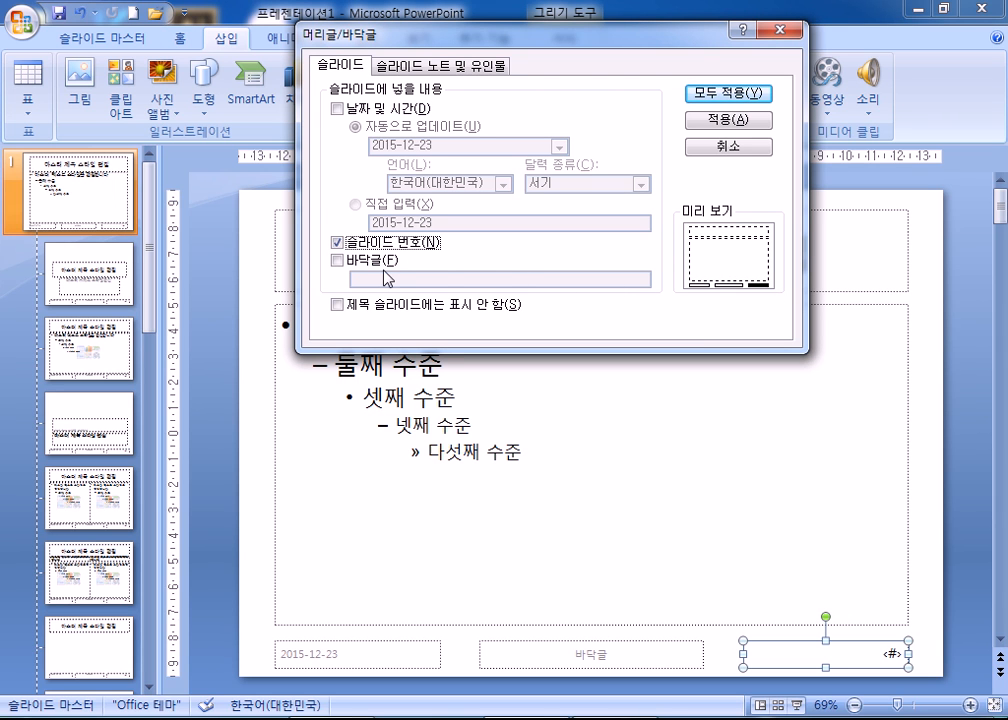
Step: Exclude the title slide, enable the footer with the text "서부여성발전센터", and apply the settings to all slides
{"action": "left_click", "coordinate": [352, 306]}
{"action": "left_click", "coordinate": [375, 310]}
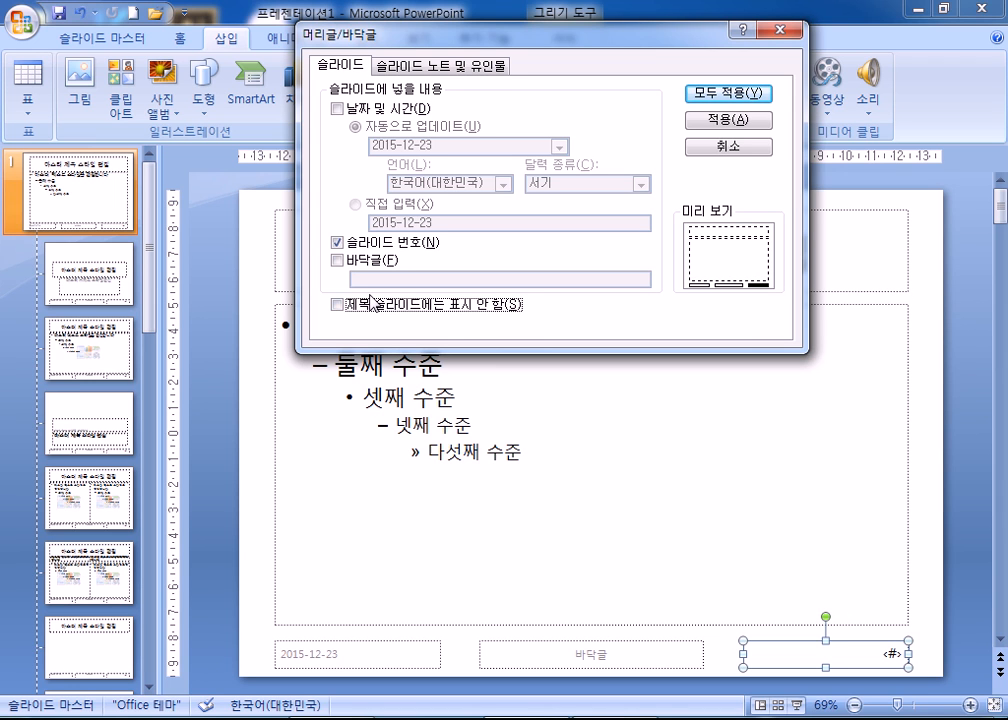
{"action": "left_click", "coordinate": [377, 306]}
{"action": "left_click", "coordinate": [364, 264]}
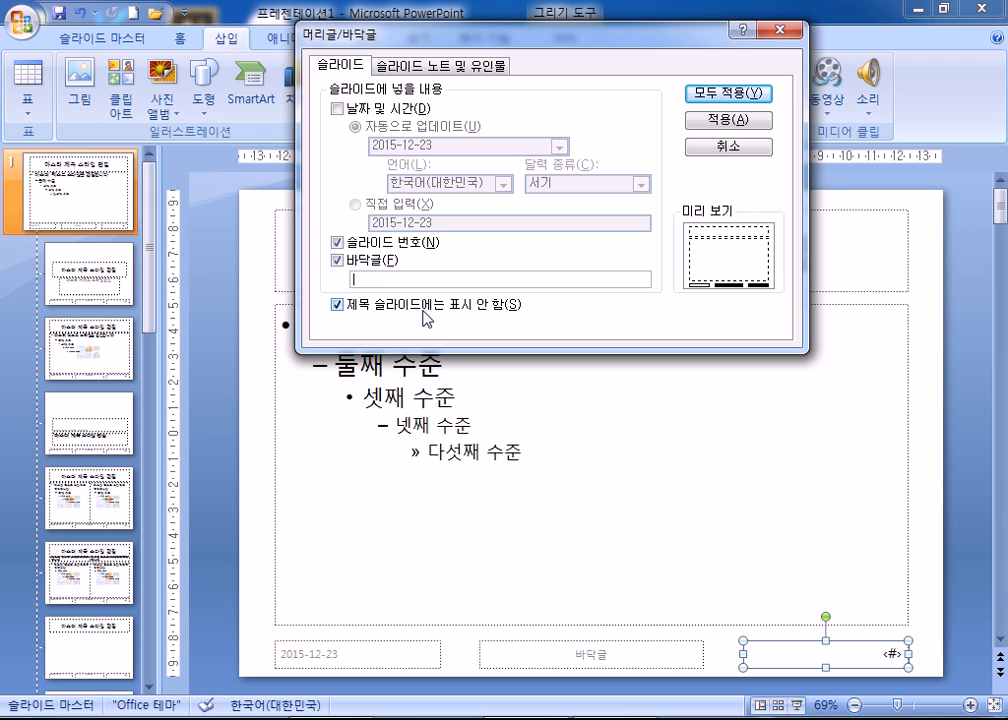
{"action": "type", "text": "부여성ㅂ발전센ㅌ"}
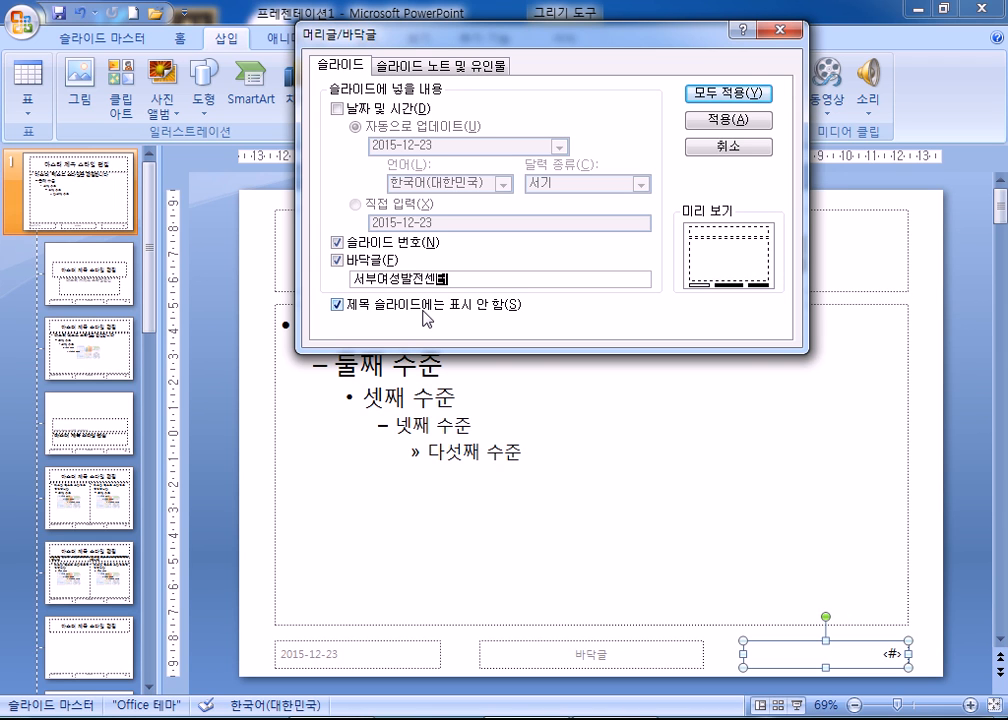
{"action": "left_click", "coordinate": [745, 95]}
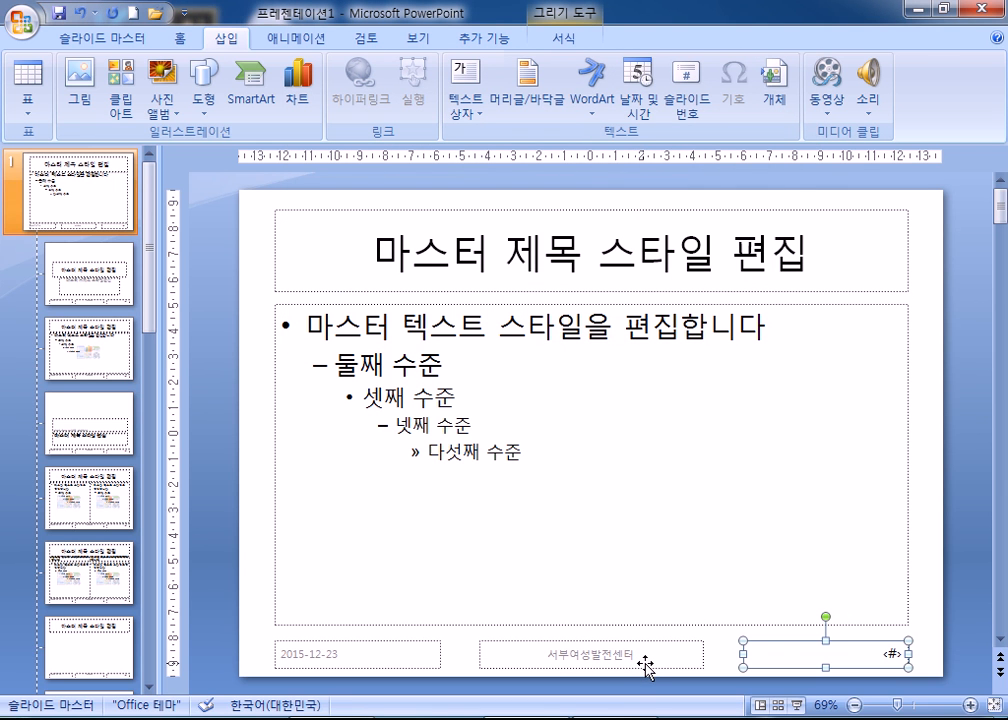
Step: Delete the date placeholder from the master and move the slide number placeholder into its former spot beside the footer
{"action": "left_click_drag", "start_coordinate": [434, 646], "coordinate": [801, 383]}
{"action": "key", "text": "Delete"}
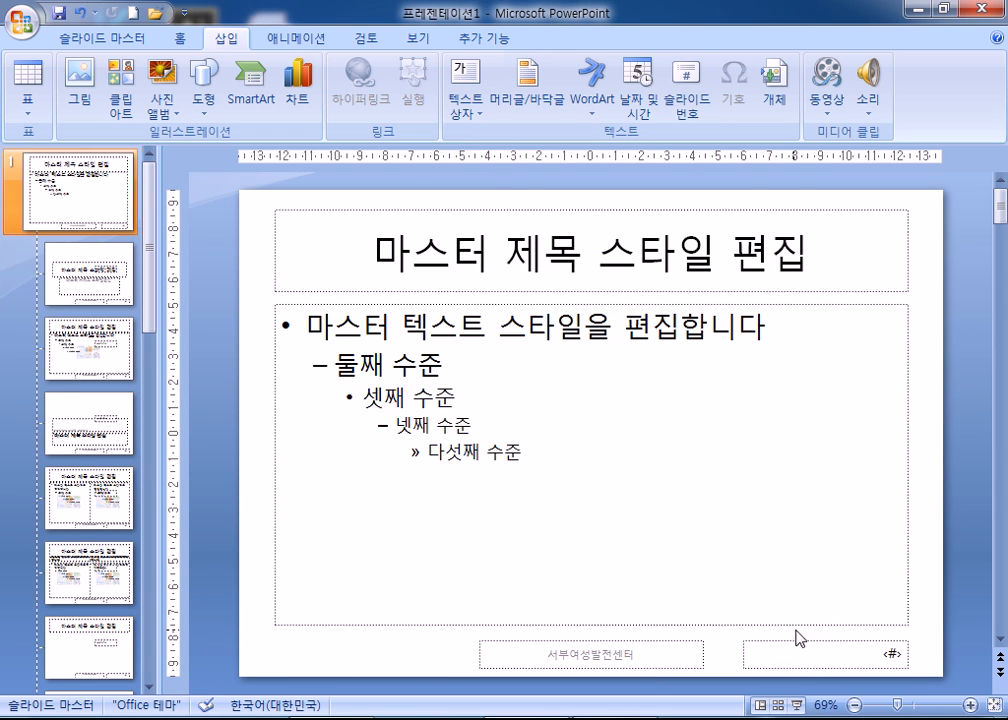
{"action": "left_click", "coordinate": [868, 658]}
{"action": "key", "text": "Left"}
{"action": "key", "text": "Left"}
{"action": "key", "text": "Left"}
{"action": "key", "text": "Left"}
{"action": "key", "text": "Left"}
{"action": "key", "text": "Left"}
{"action": "key", "text": "Left"}
{"action": "key", "text": "Left"}
{"action": "key", "text": "Left"}
{"action": "key", "text": "Left"}
{"action": "key", "text": "Left"}
{"action": "key", "text": "Left"}
{"action": "key", "text": "Left"}
{"action": "key", "text": "Left"}
{"action": "key", "text": "Left"}
{"action": "key", "text": "Left"}
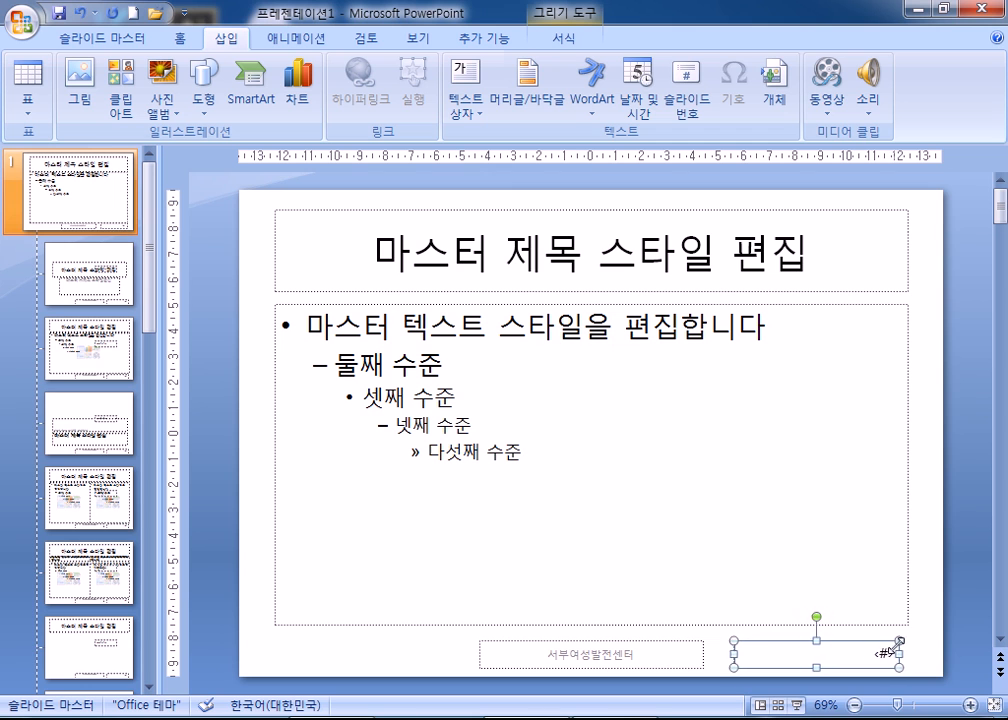
{"action": "key", "text": "Left"}
{"action": "key", "text": "Left"}
{"action": "key", "text": "Left"}
{"action": "key", "text": "Left"}
{"action": "key", "text": "Left"}
{"action": "key", "text": "Left"}
{"action": "key", "text": "Left"}
{"action": "key", "text": "Left"}
{"action": "key", "text": "Left"}
{"action": "key", "text": "Left"}
{"action": "key", "text": "Left"}
{"action": "key", "text": "Left"}
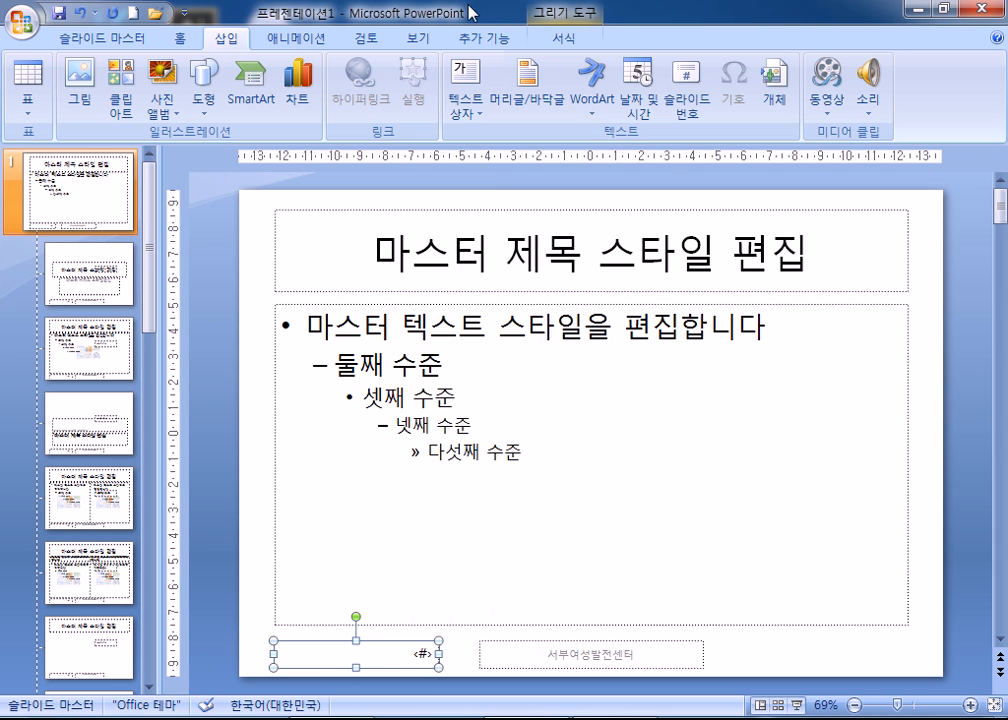
Step: Left-align the text in the master's slide number placeholder
{"action": "left_click", "coordinate": [563, 38]}
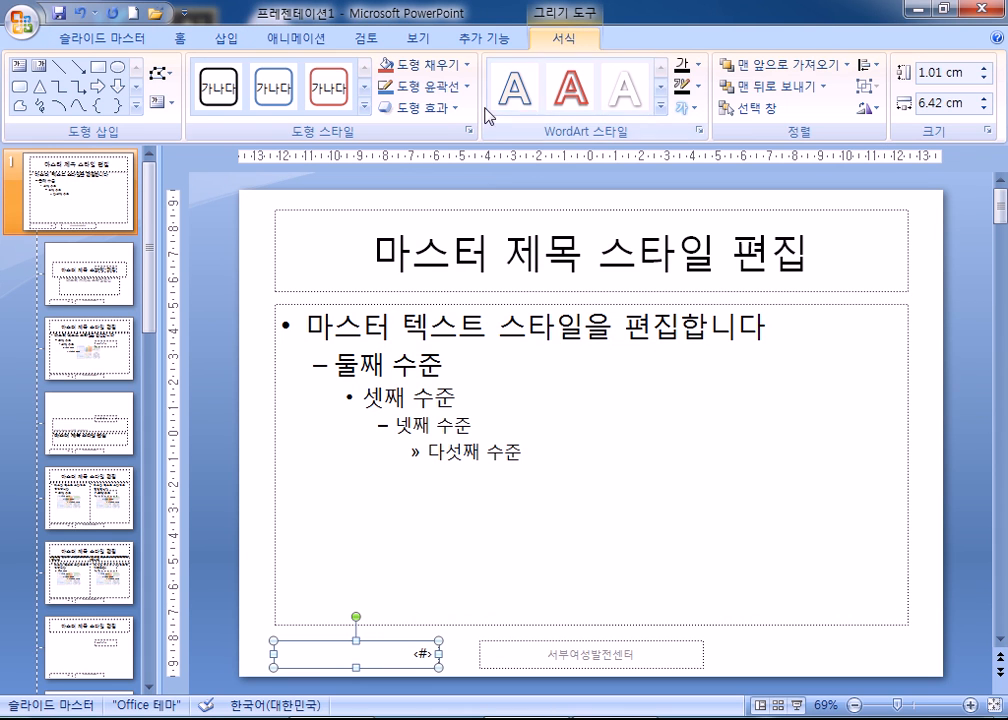
{"action": "left_click", "coordinate": [179, 38]}
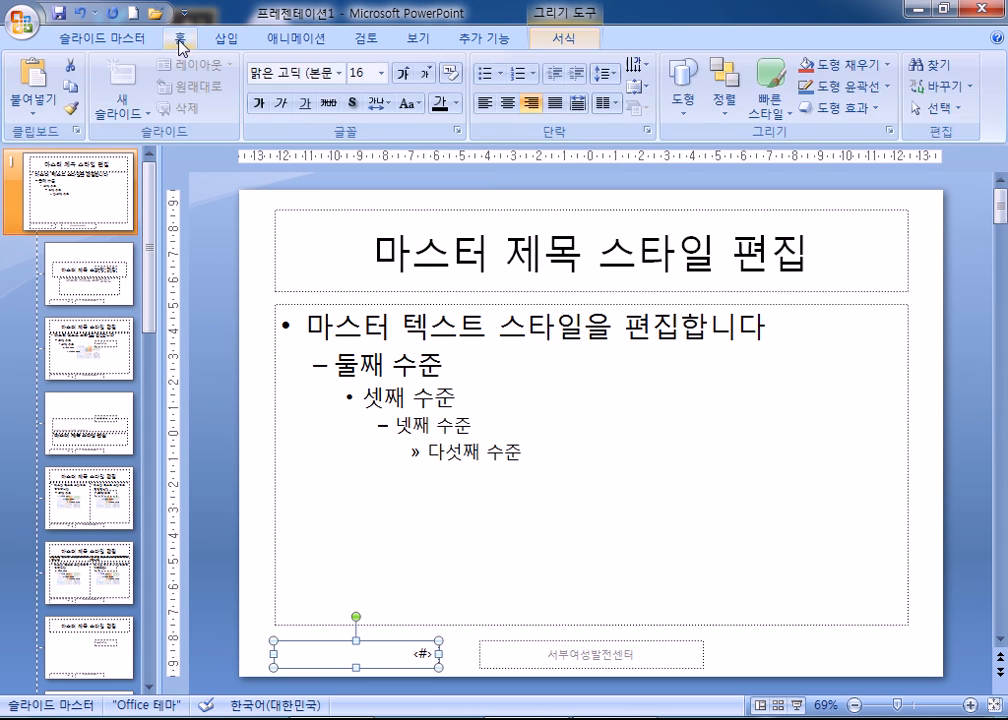
{"action": "left_click", "coordinate": [485, 103]}
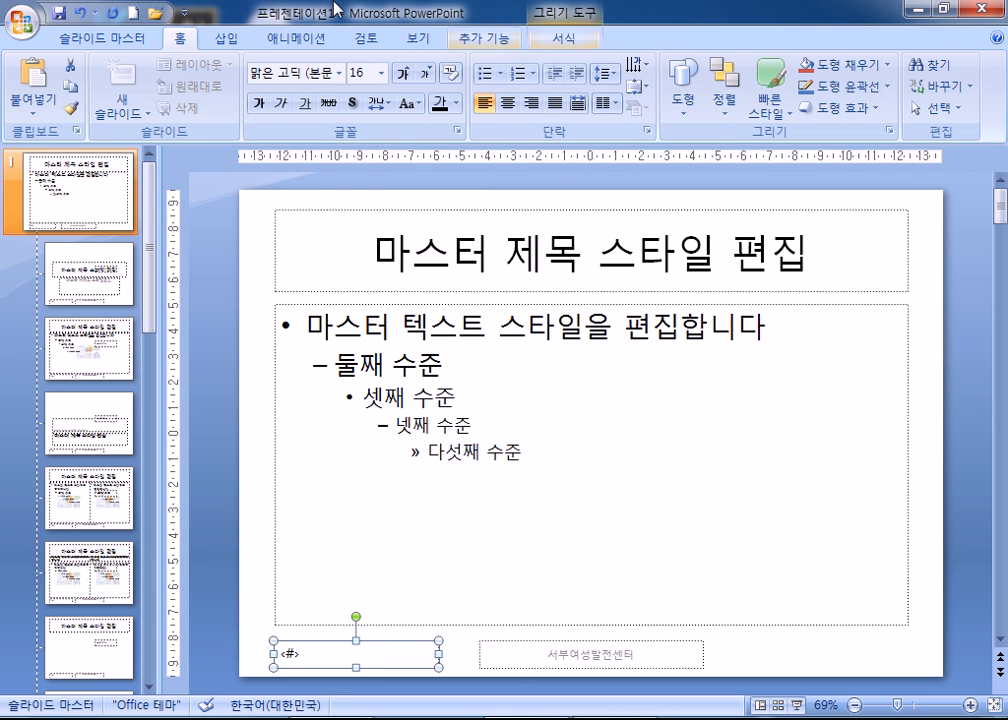
Step: Close the master view and check the slide number and footer on slide 3
{"action": "left_click", "coordinate": [100, 44]}
{"action": "left_click", "coordinate": [776, 97]}
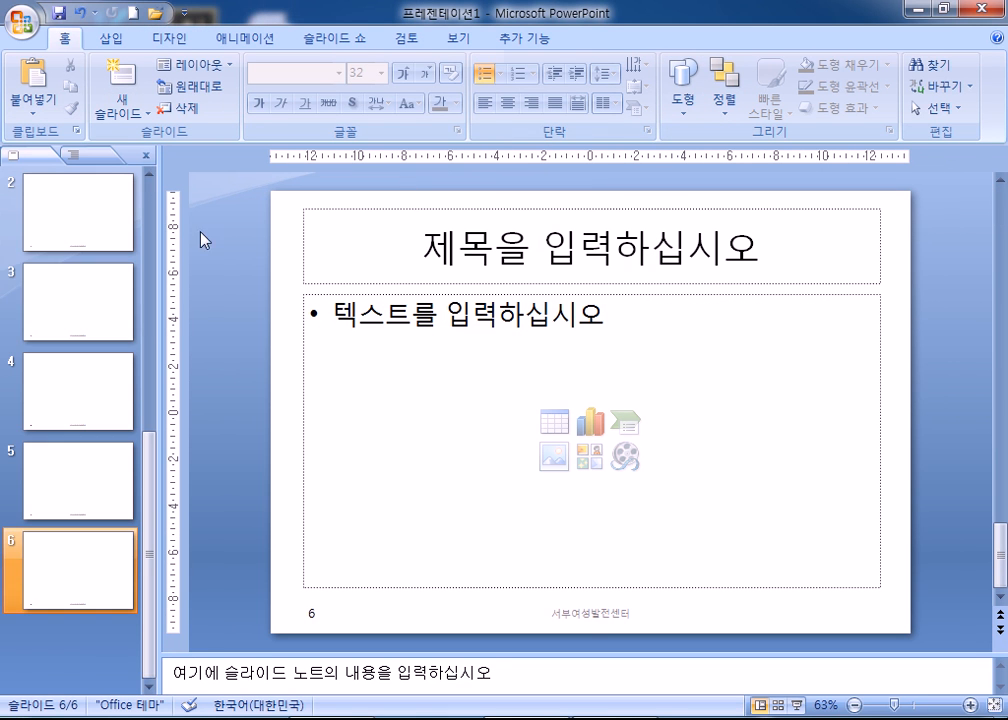
{"action": "left_click", "coordinate": [93, 298]}
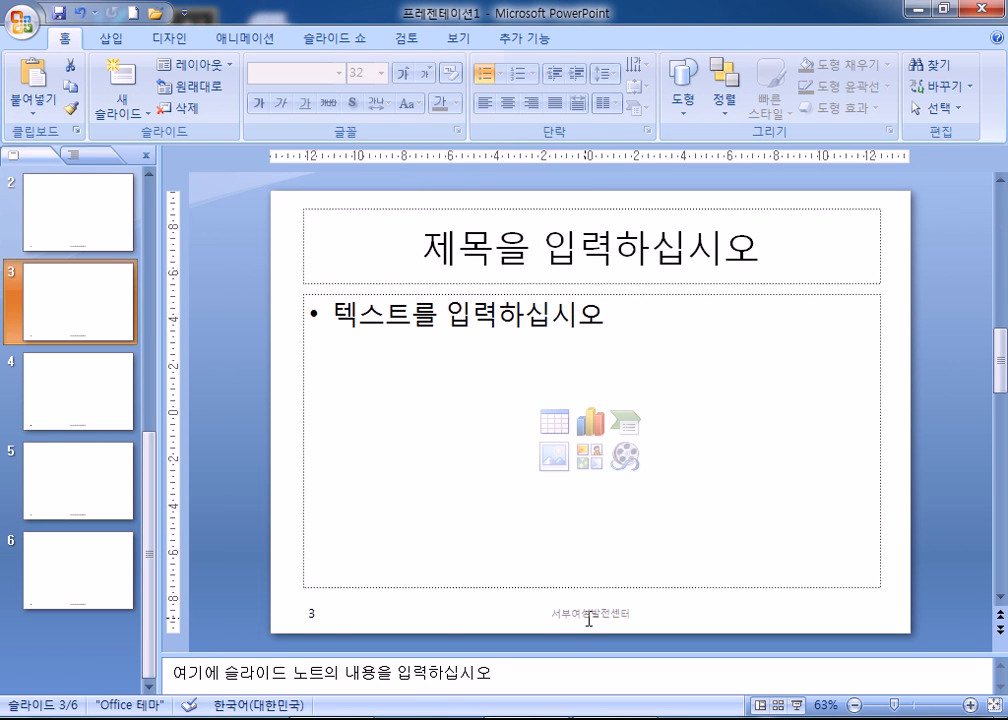
{"action": "left_click", "coordinate": [314, 612]}
{"action": "left_click", "coordinate": [571, 614]}
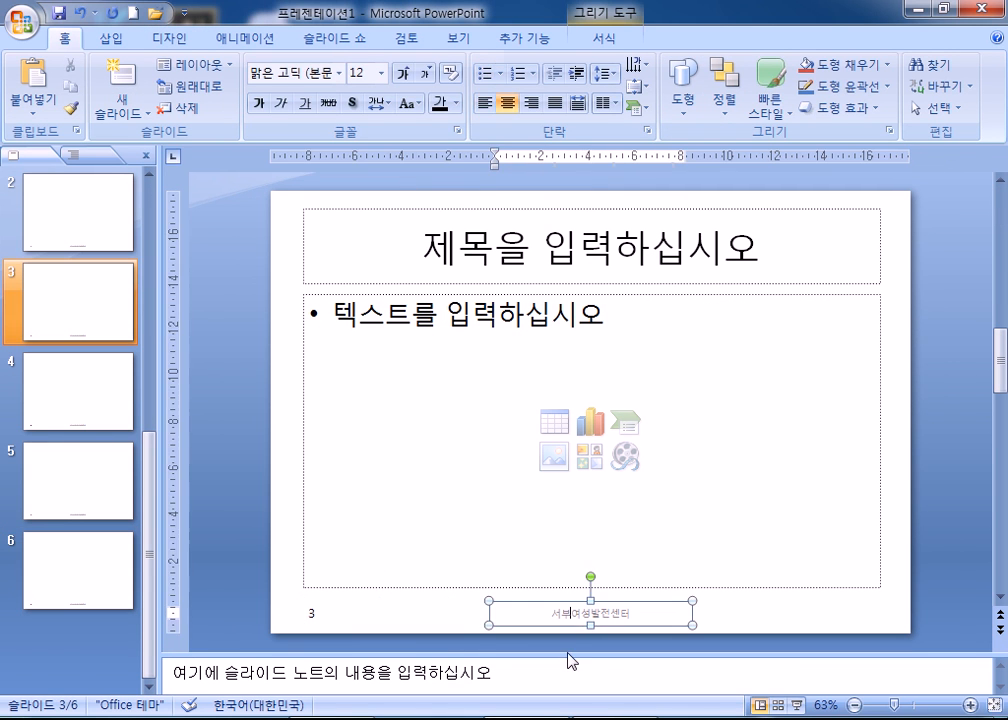
{"action": "left_click", "coordinate": [567, 671]}
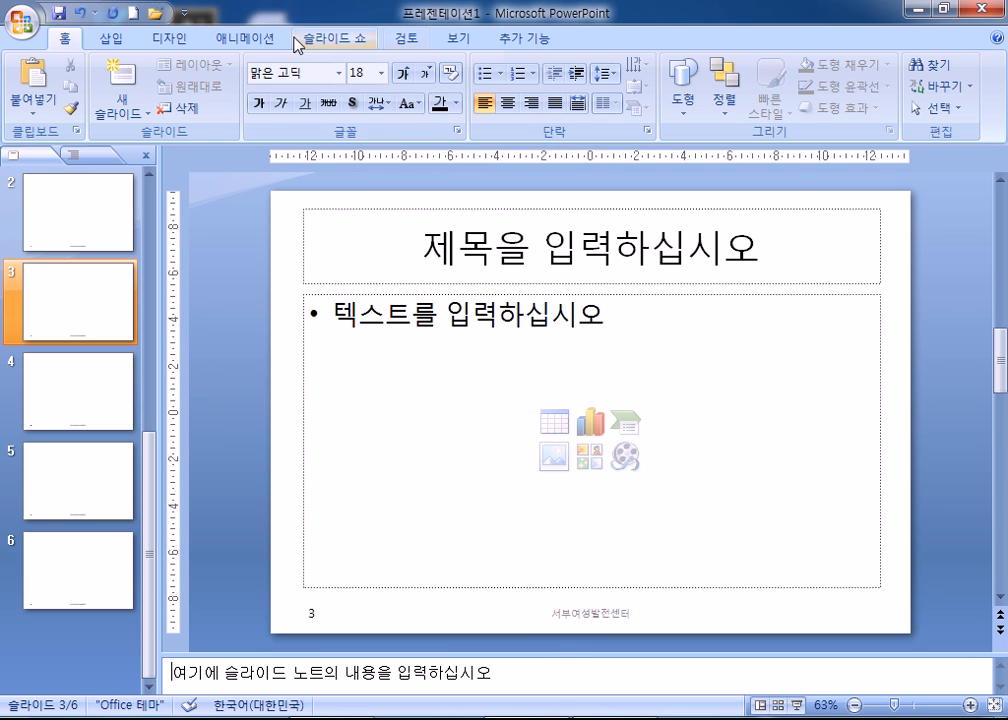
Step: Reopen the slide master view and delete the footer placeholder from the title-and-content layout
{"action": "left_click", "coordinate": [460, 40]}
{"action": "left_click", "coordinate": [236, 85]}
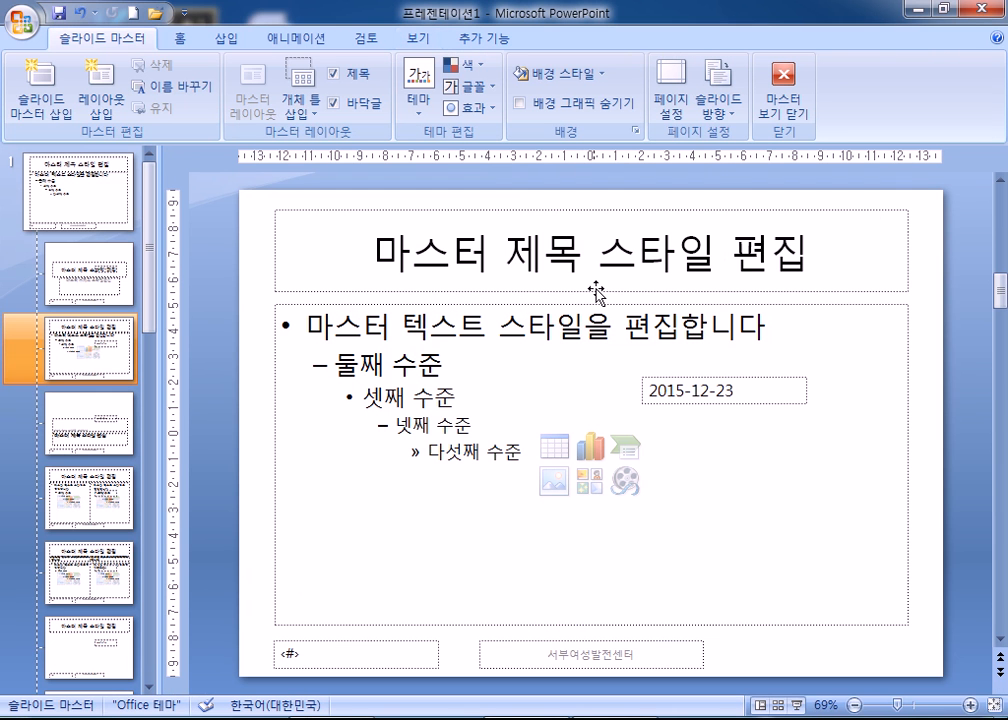
{"action": "left_click", "coordinate": [591, 648]}
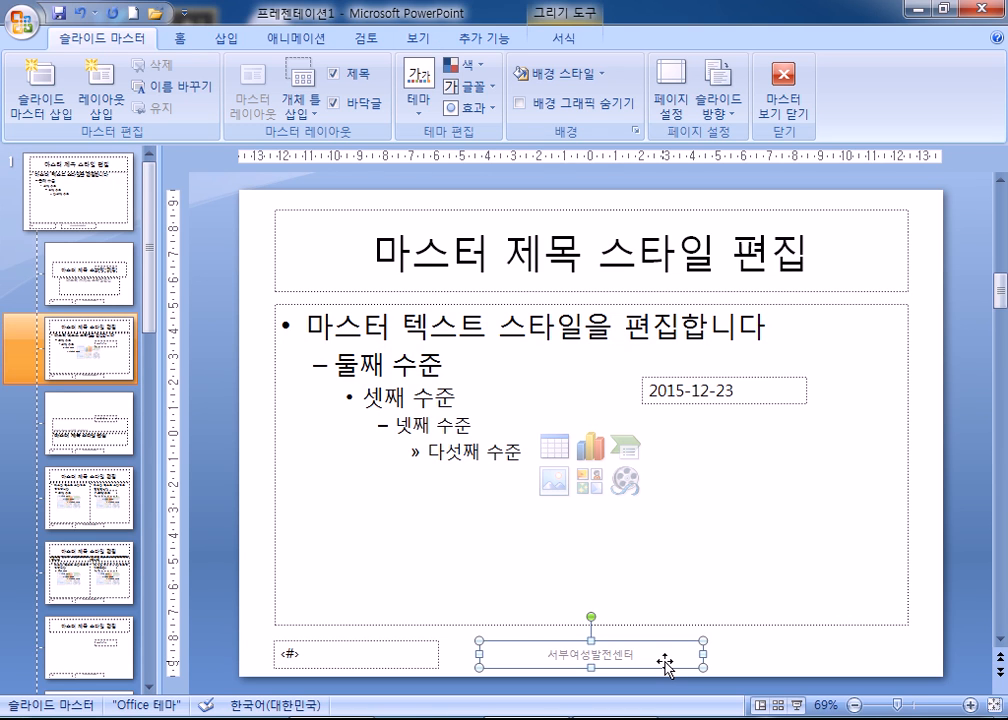
{"action": "key", "text": "Delete"}
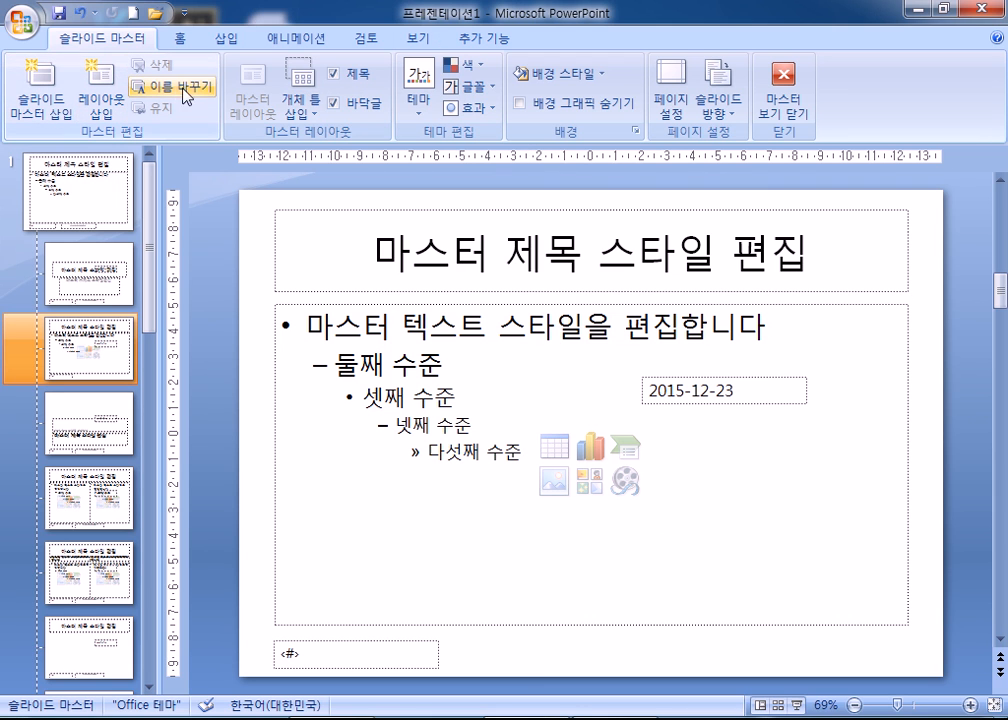
{"action": "left_click", "coordinate": [310, 80]}
{"action": "left_click", "coordinate": [303, 112]}
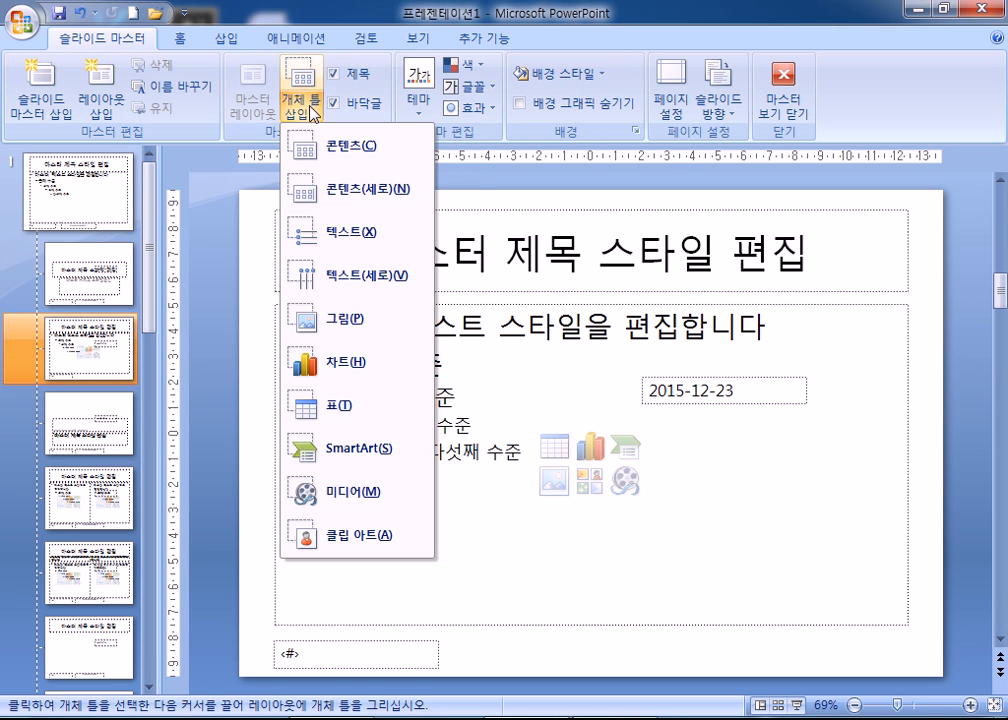
{"action": "left_click", "coordinate": [264, 130]}
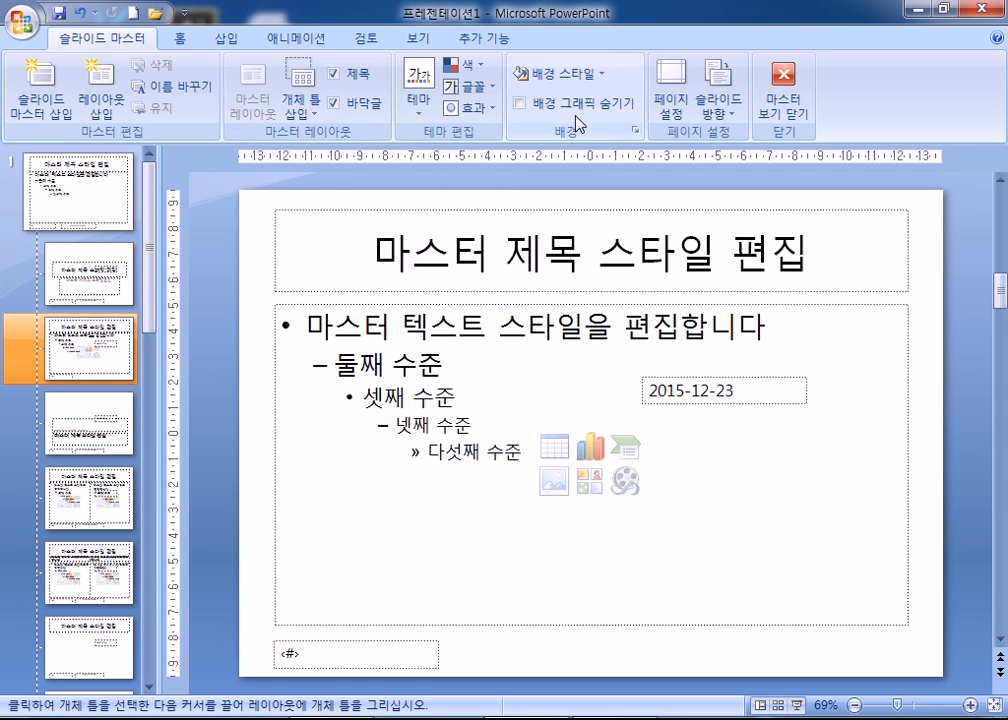
Step: Undo the deletion of the footer placeholder in the title-and-content layout
{"action": "left_click", "coordinate": [103, 113]}
{"action": "key", "text": "Delete"}
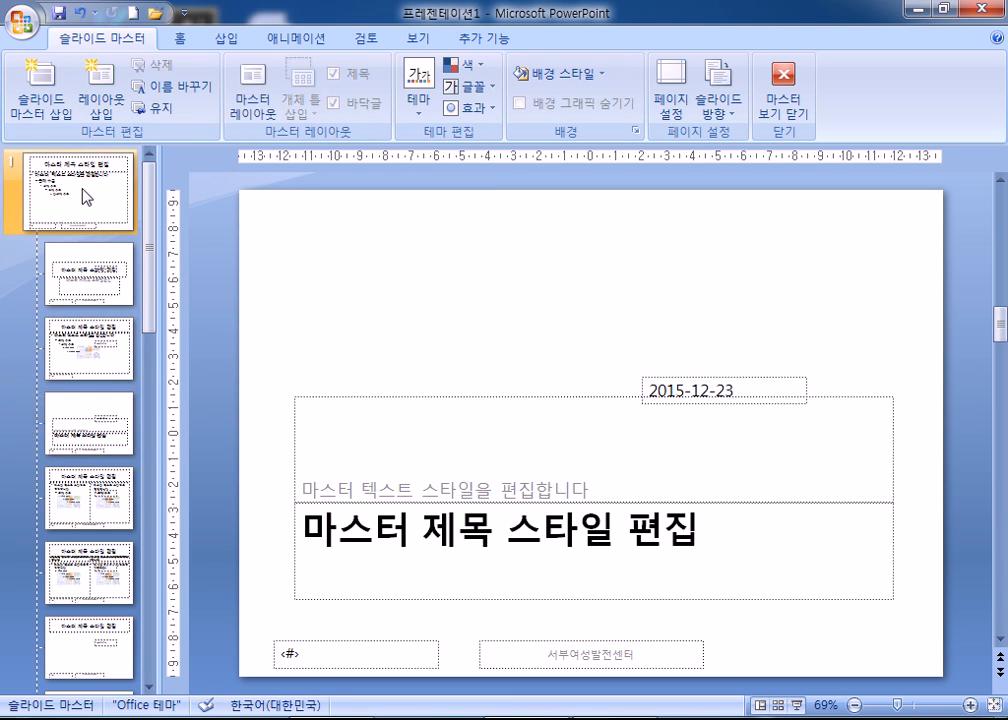
{"action": "left_click", "coordinate": [85, 197]}
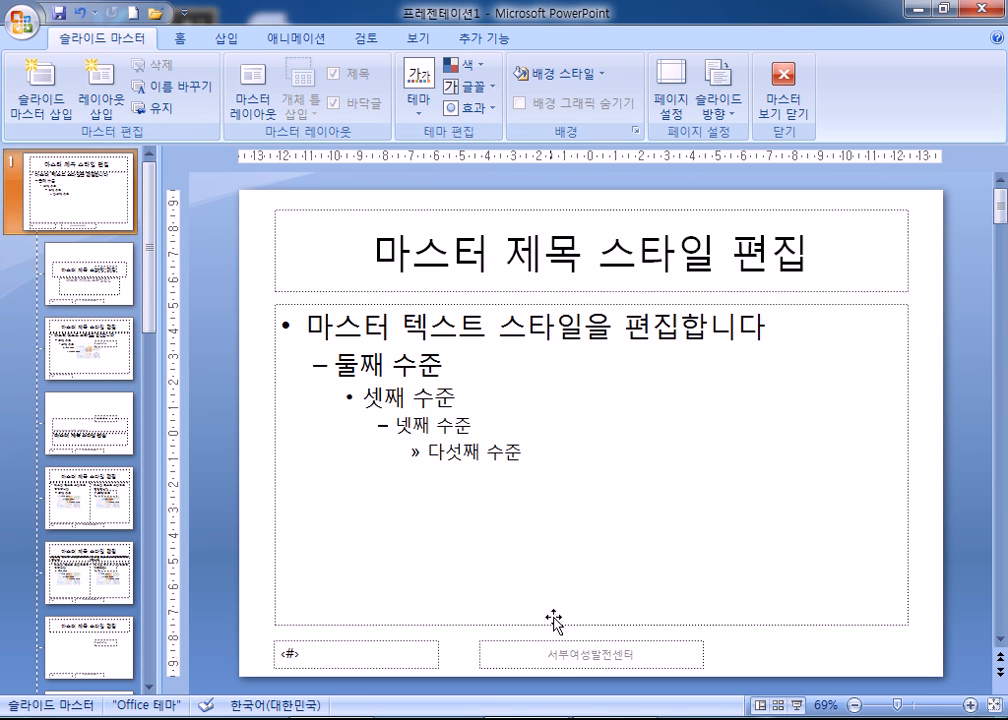
{"action": "key", "text": "ctrl+z"}
{"action": "key", "text": "ctrl+y"}
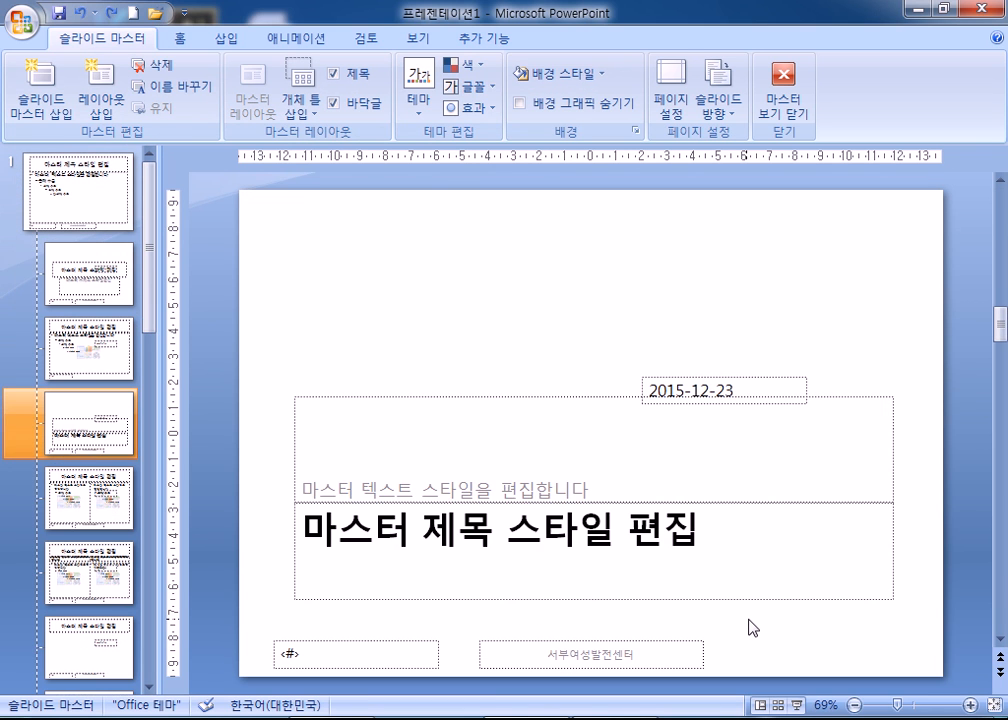
{"action": "key", "text": "ctrl+z"}
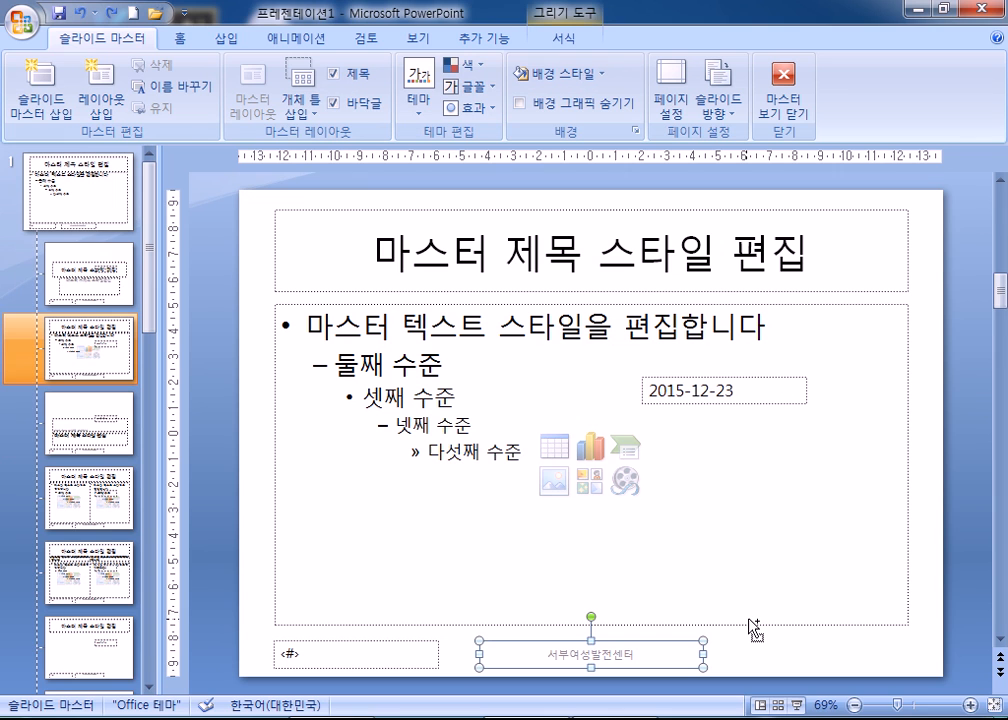
Step: Delete the footer placeholder from the slide master itself
{"action": "left_click", "coordinate": [74, 196]}
{"action": "left_click", "coordinate": [590, 641]}
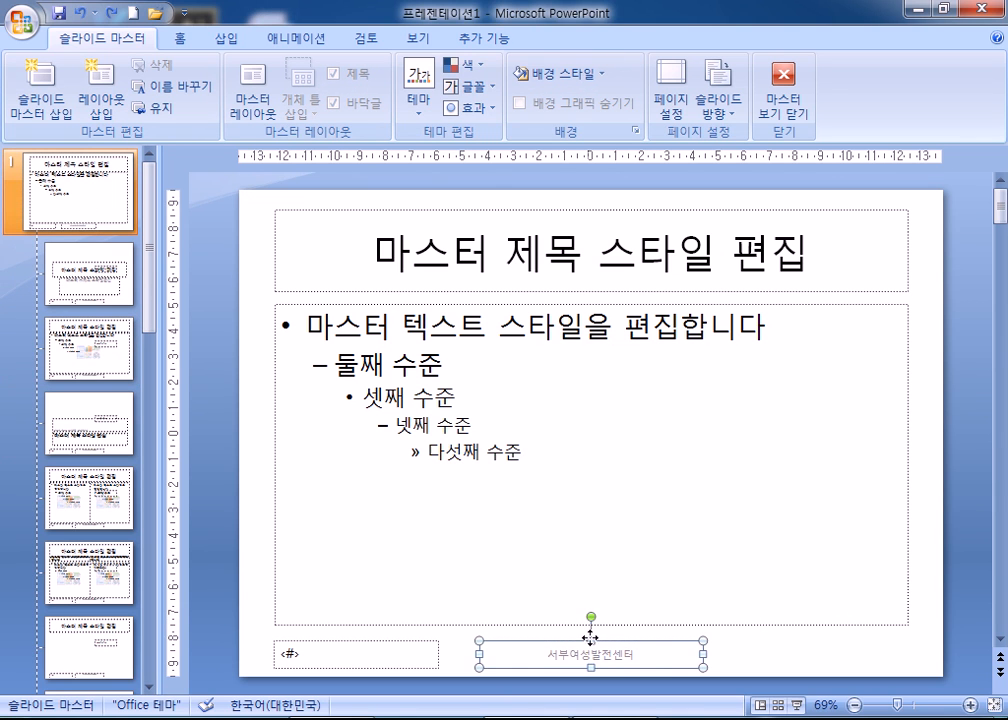
{"action": "key", "text": "Delete"}
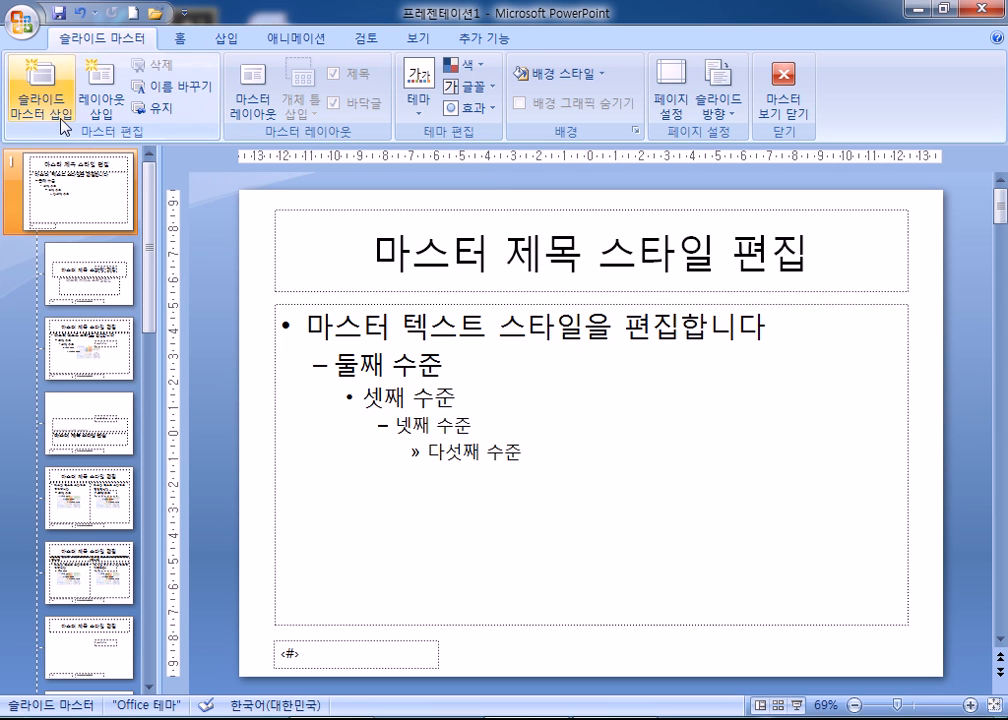
{"action": "left_click", "coordinate": [598, 76]}
{"action": "left_click", "coordinate": [600, 76]}
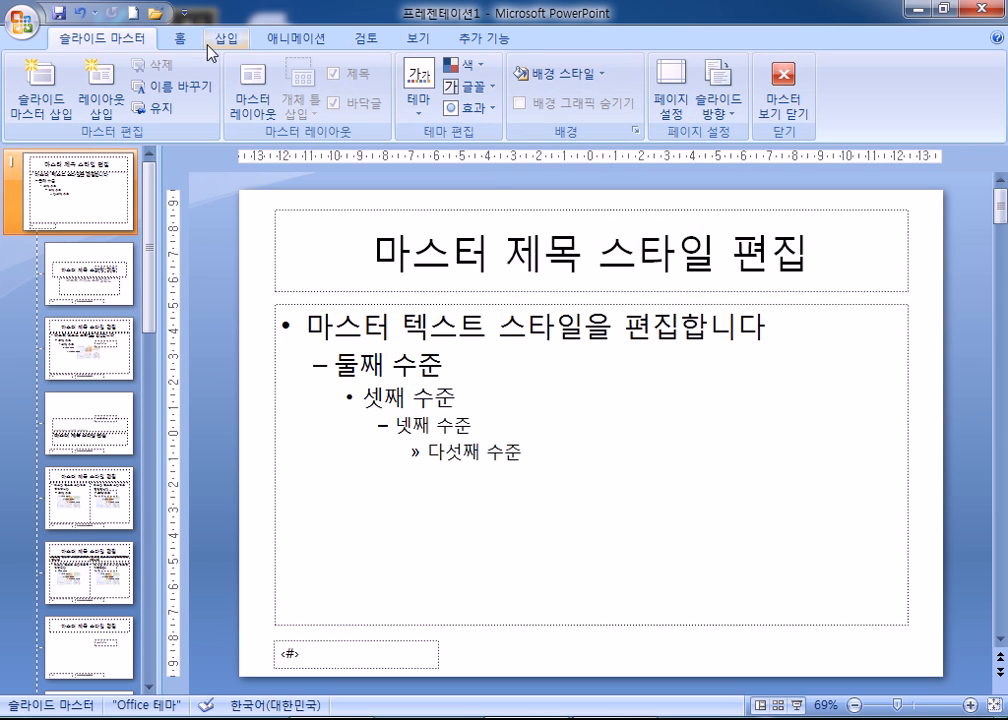
Step: Close the master view and check the footer text on slides 2 and 3
{"action": "left_click", "coordinate": [783, 100]}
{"action": "left_click", "coordinate": [572, 611]}
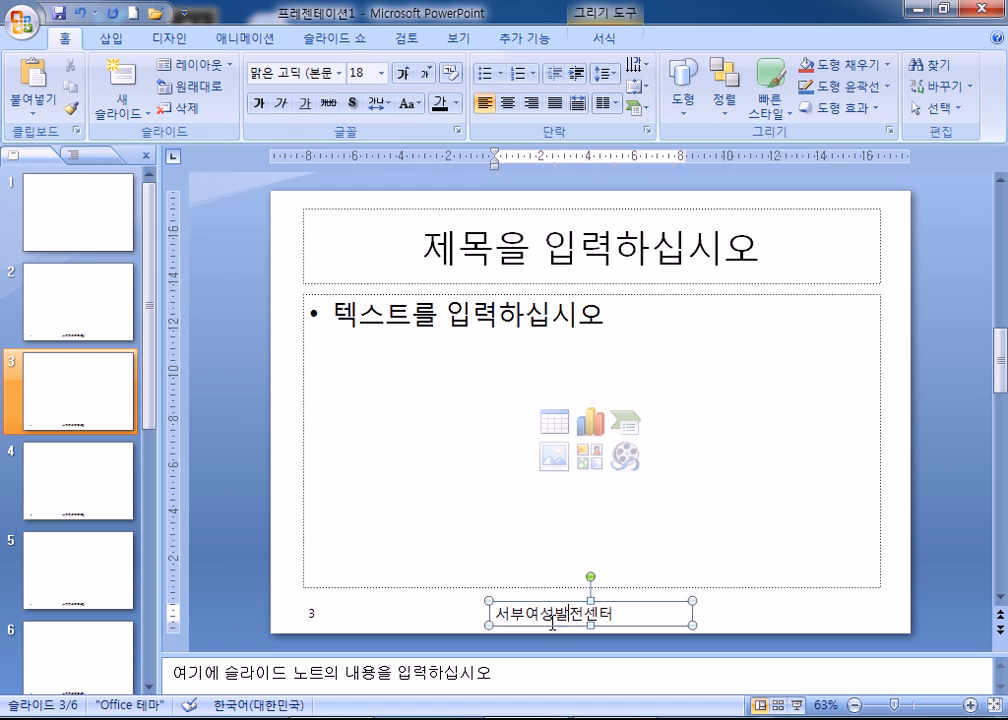
{"action": "left_click", "coordinate": [102, 226]}
{"action": "left_click", "coordinate": [87, 302]}
{"action": "left_click", "coordinate": [500, 612]}
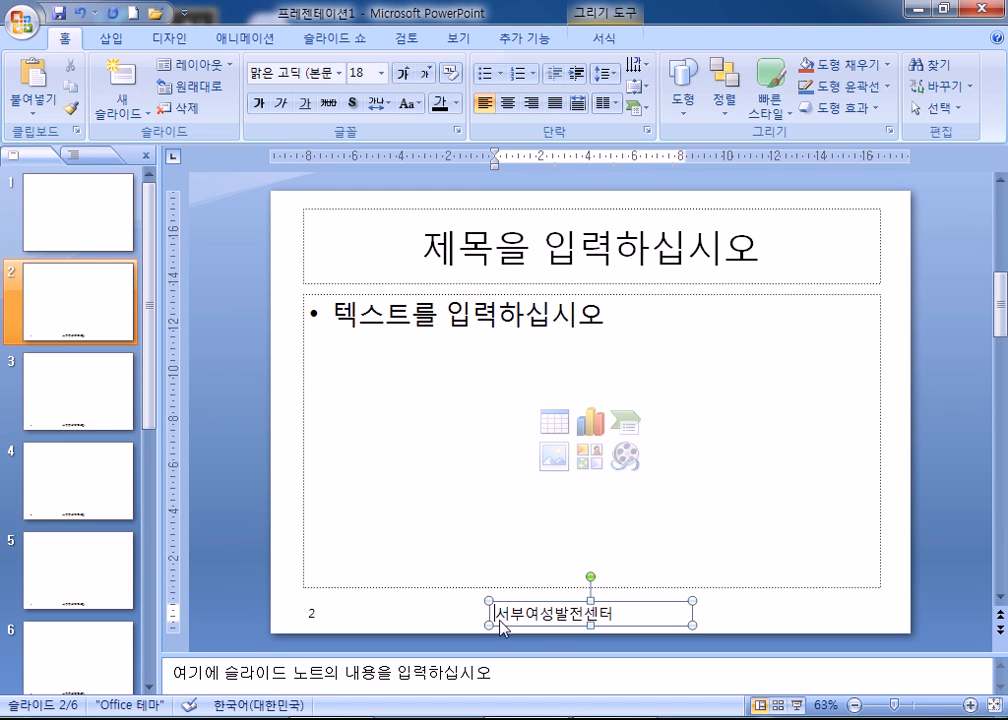
{"action": "left_click", "coordinate": [78, 395]}
{"action": "key", "text": "Up"}
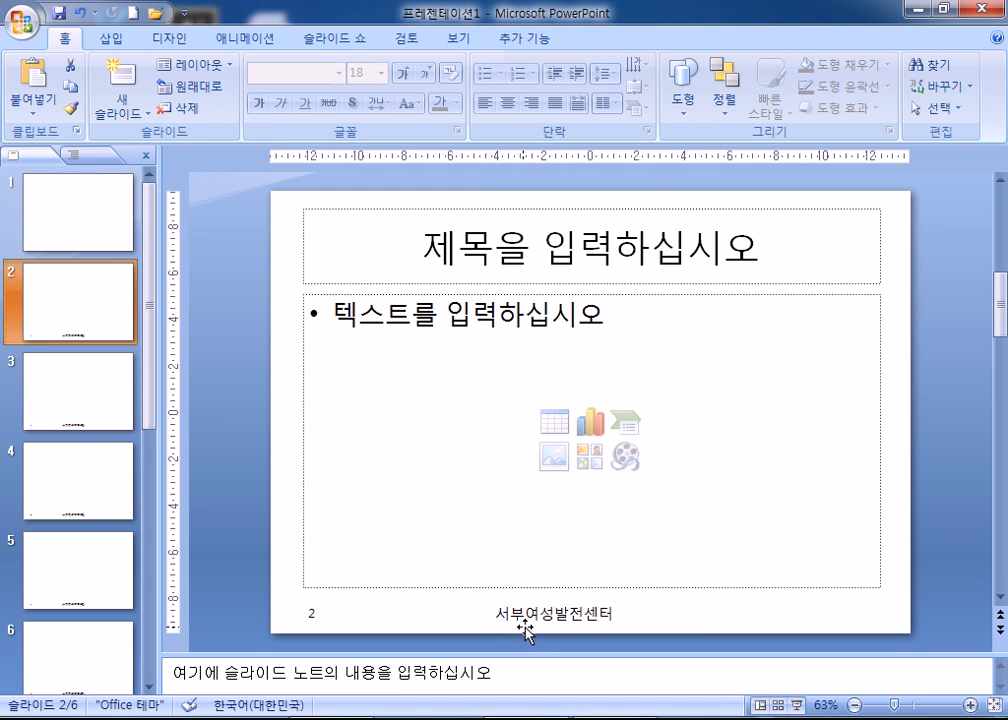
Step: Reopen the slide master view and compare the footer area of the master with that of the title-and-content layout
{"action": "left_click", "coordinate": [468, 40]}
{"action": "left_click", "coordinate": [190, 75]}
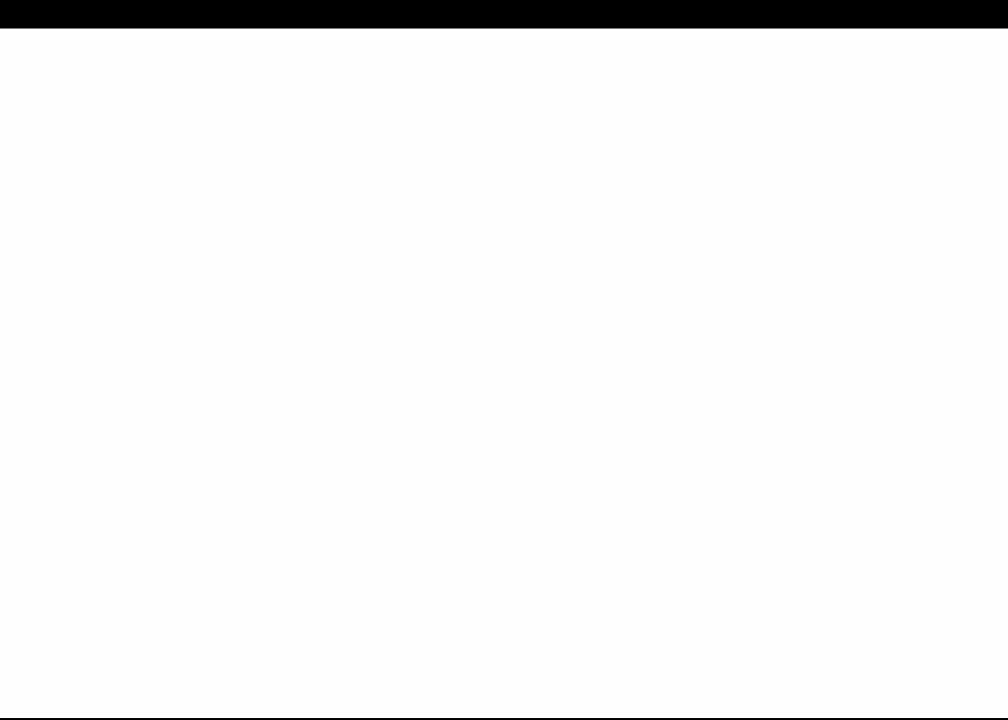
{"action": "key", "text": "Escape"}
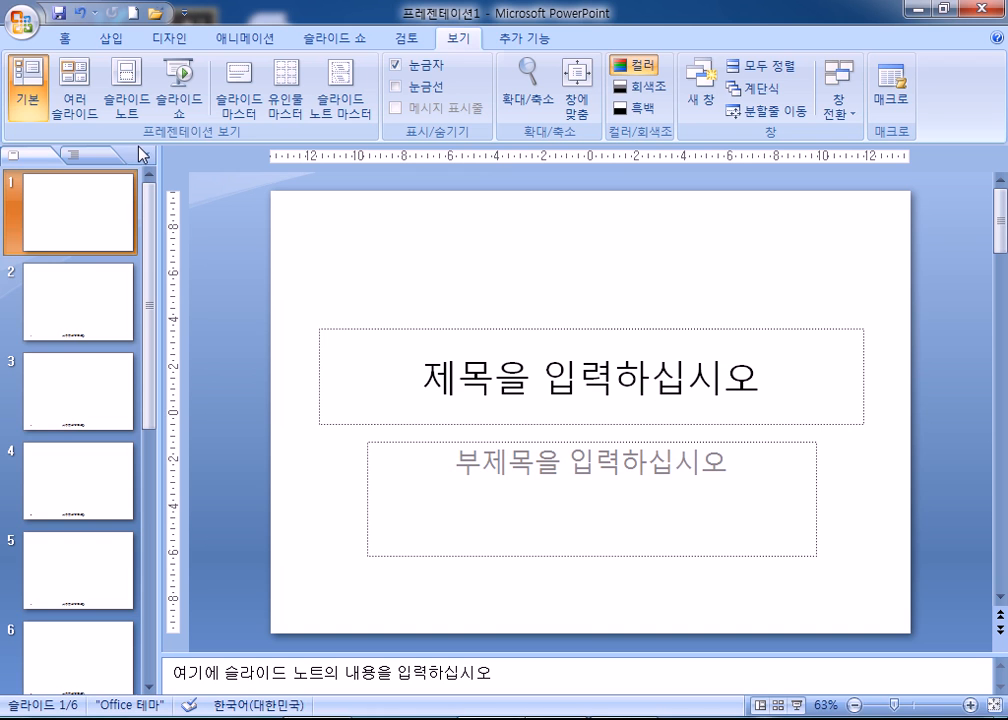
{"action": "left_click", "coordinate": [236, 88]}
{"action": "left_click", "coordinate": [108, 184]}
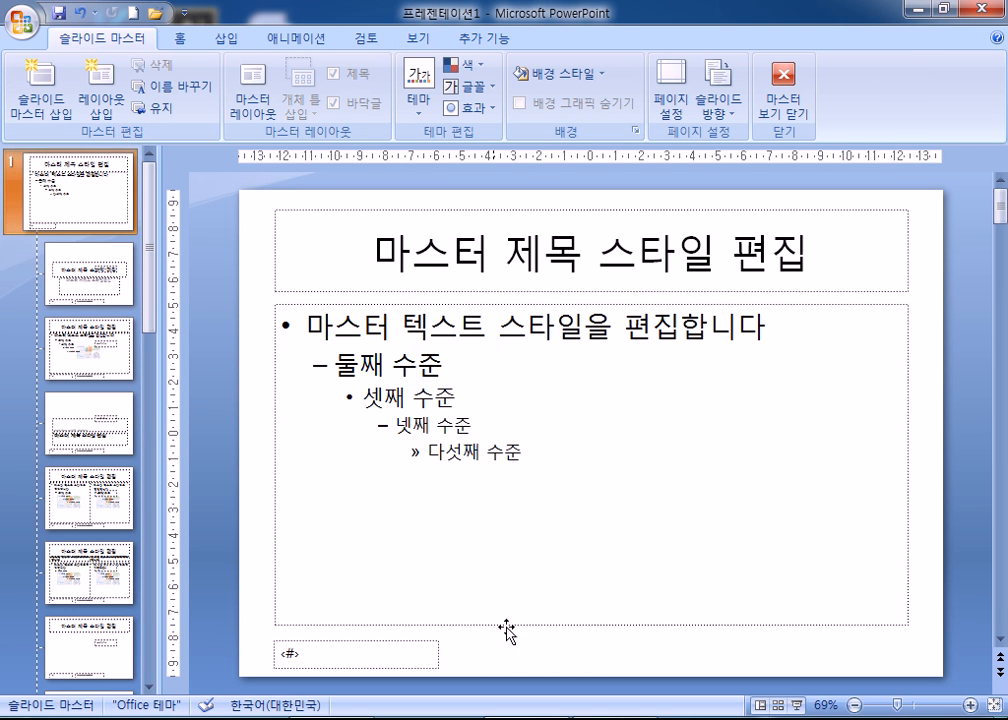
{"action": "left_click", "coordinate": [115, 368]}
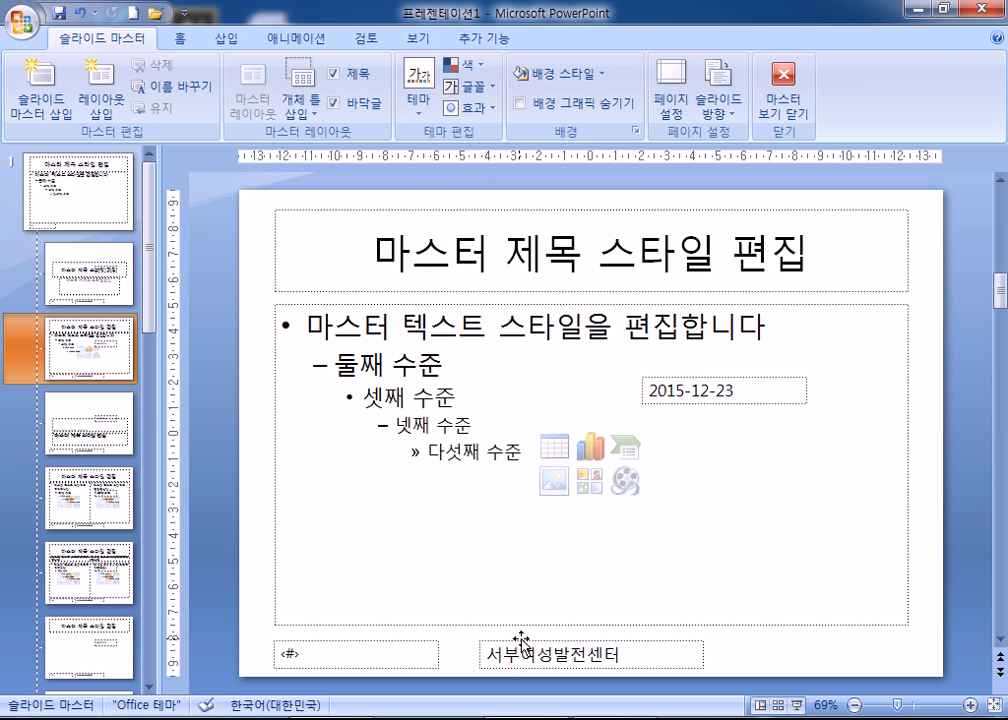
Step: With the slide master selected, turn off the footer in the header and footer settings and apply the change
{"action": "left_click", "coordinate": [108, 196]}
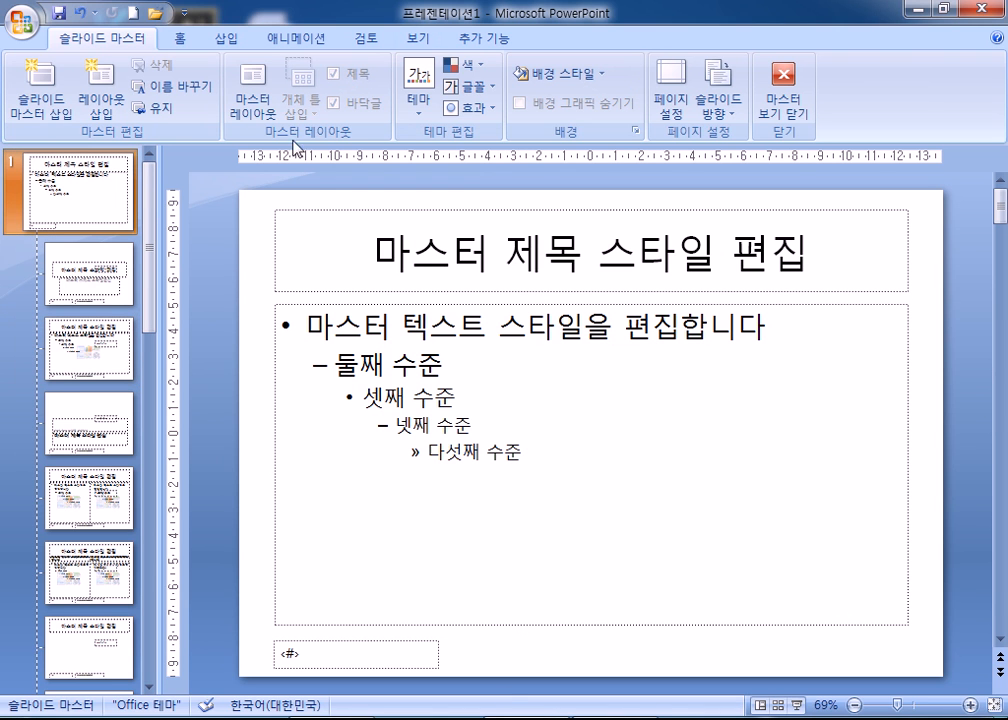
{"action": "left_click", "coordinate": [226, 38]}
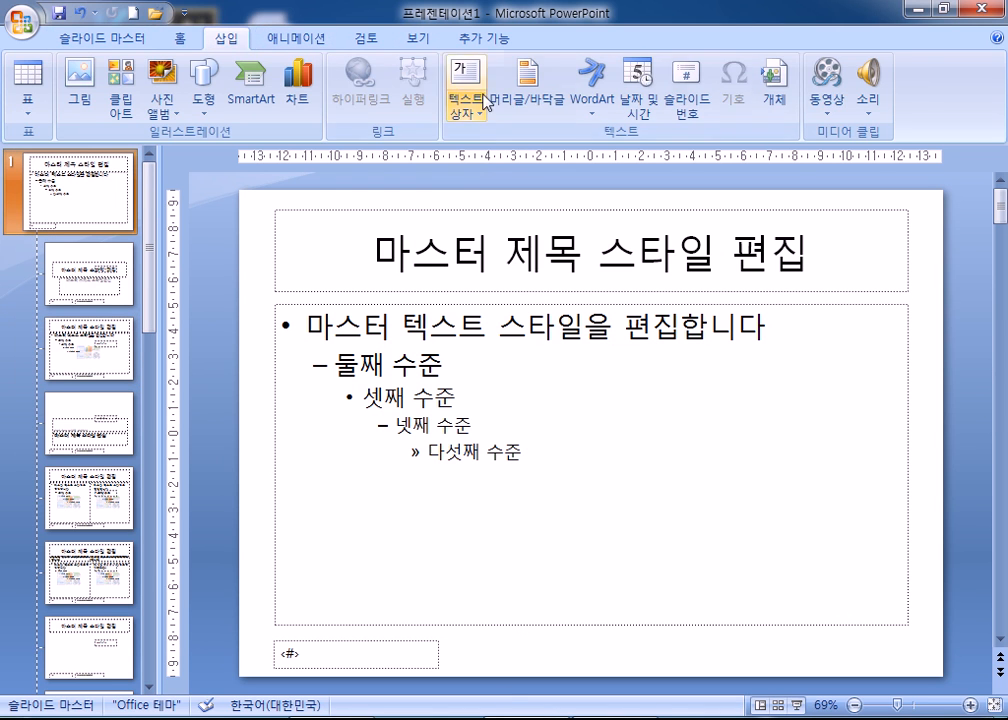
{"action": "left_click", "coordinate": [527, 95]}
{"action": "left_click", "coordinate": [338, 261]}
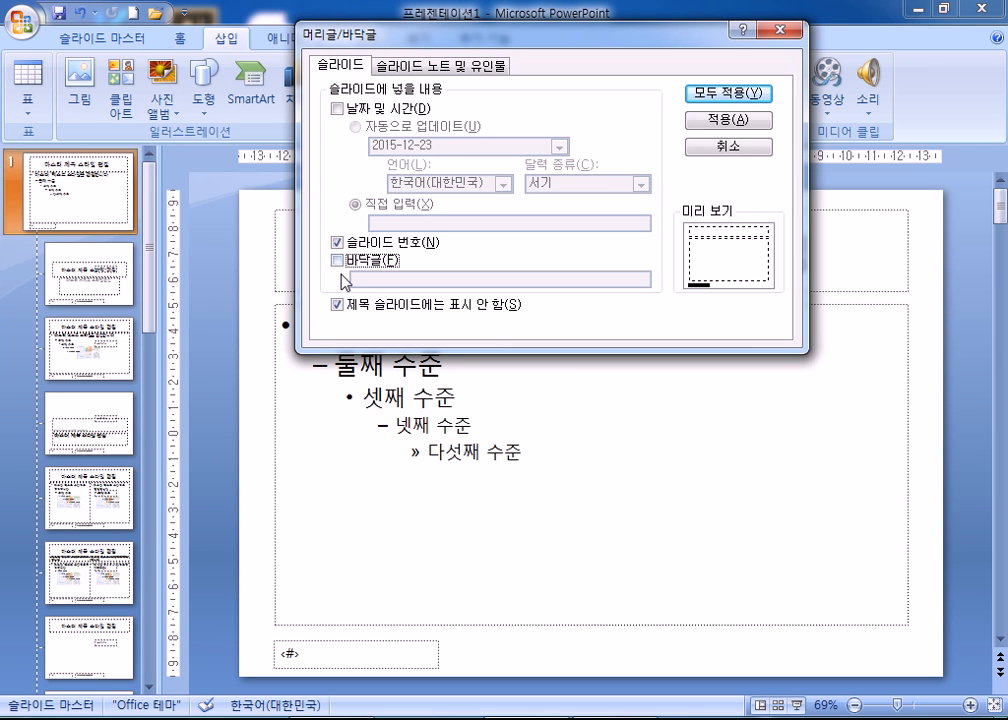
{"action": "left_click", "coordinate": [692, 122]}
Step: Check the footer placeholder in the title-and-content layout, close the master view and examine the bottom of slide 3
{"action": "left_click", "coordinate": [79, 281]}
{"action": "left_click", "coordinate": [111, 366]}
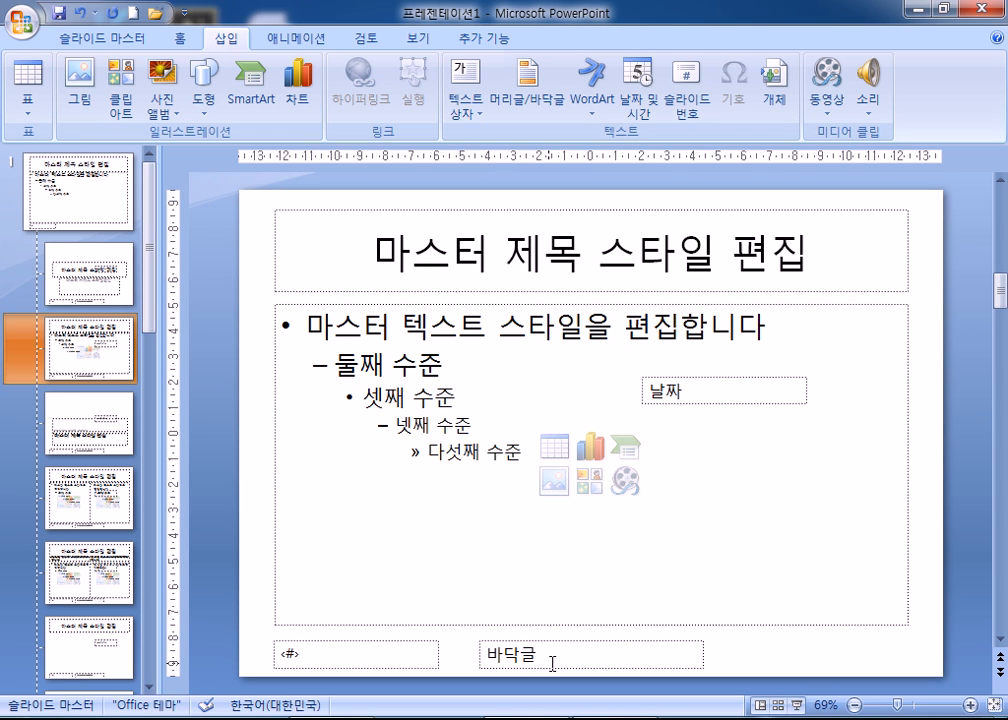
{"action": "left_click", "coordinate": [74, 192]}
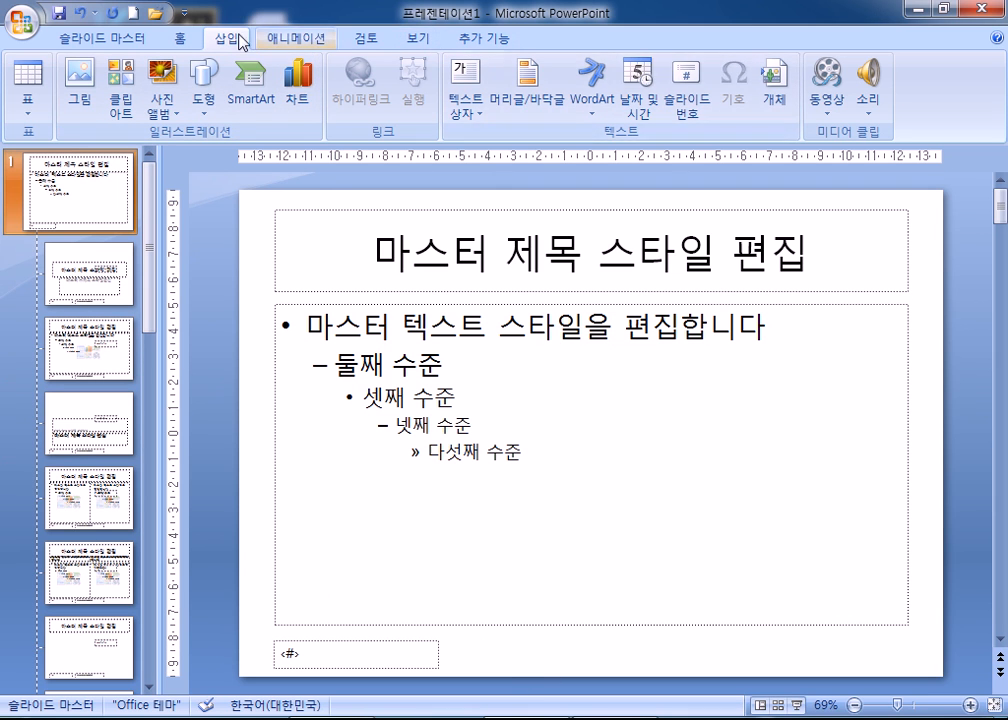
{"action": "left_click", "coordinate": [104, 36]}
{"action": "left_click", "coordinate": [783, 95]}
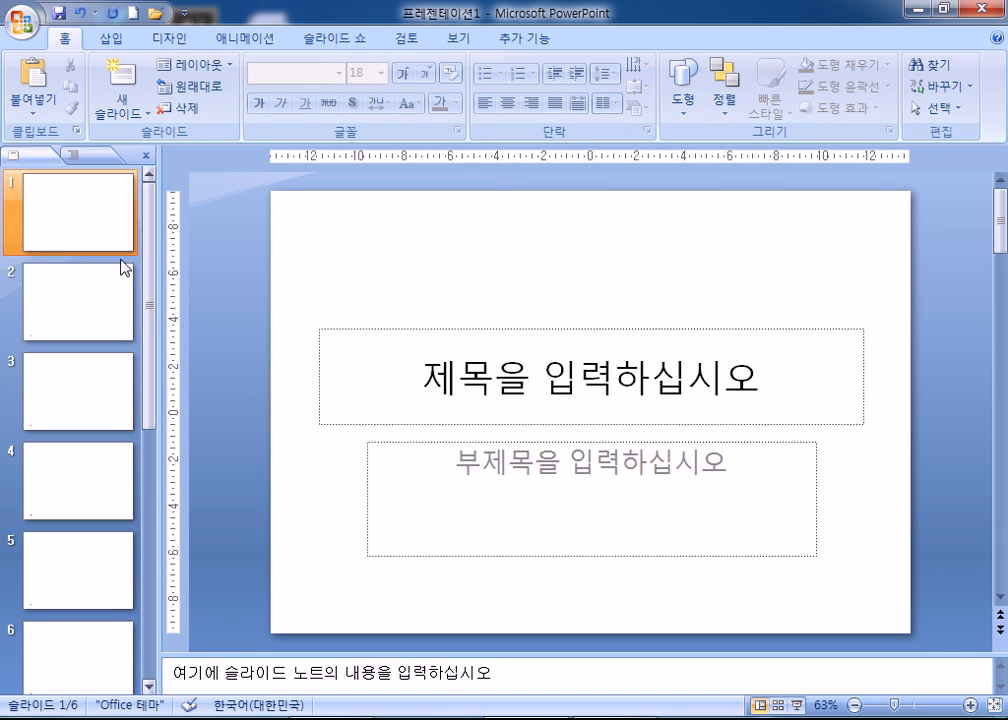
{"action": "left_click", "coordinate": [101, 286]}
{"action": "left_click", "coordinate": [87, 395]}
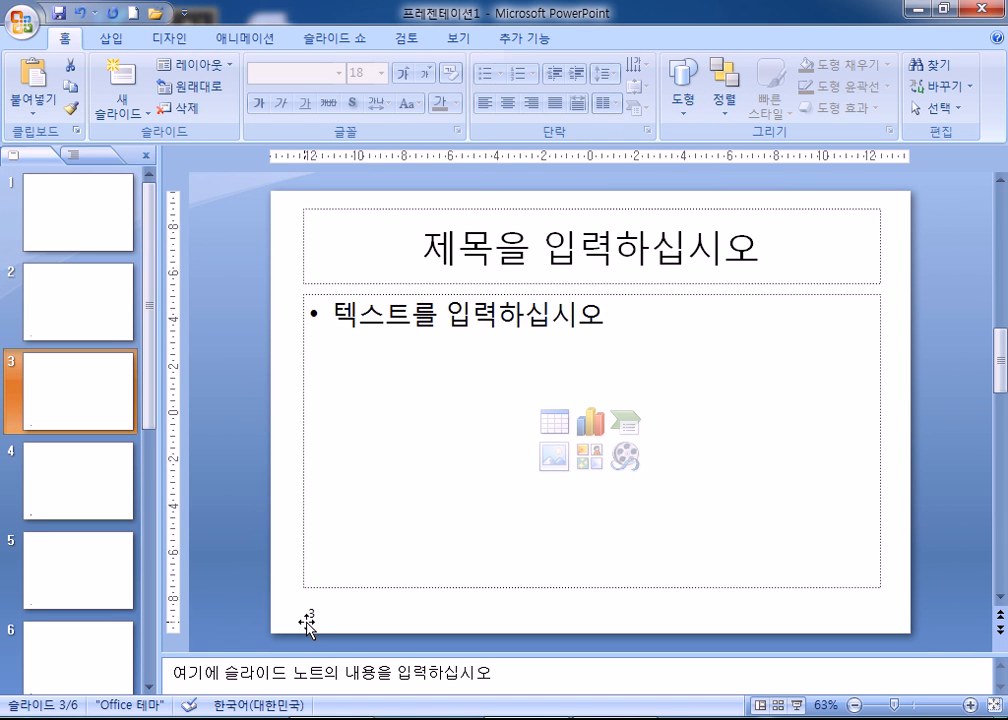
{"action": "left_click", "coordinate": [877, 621]}
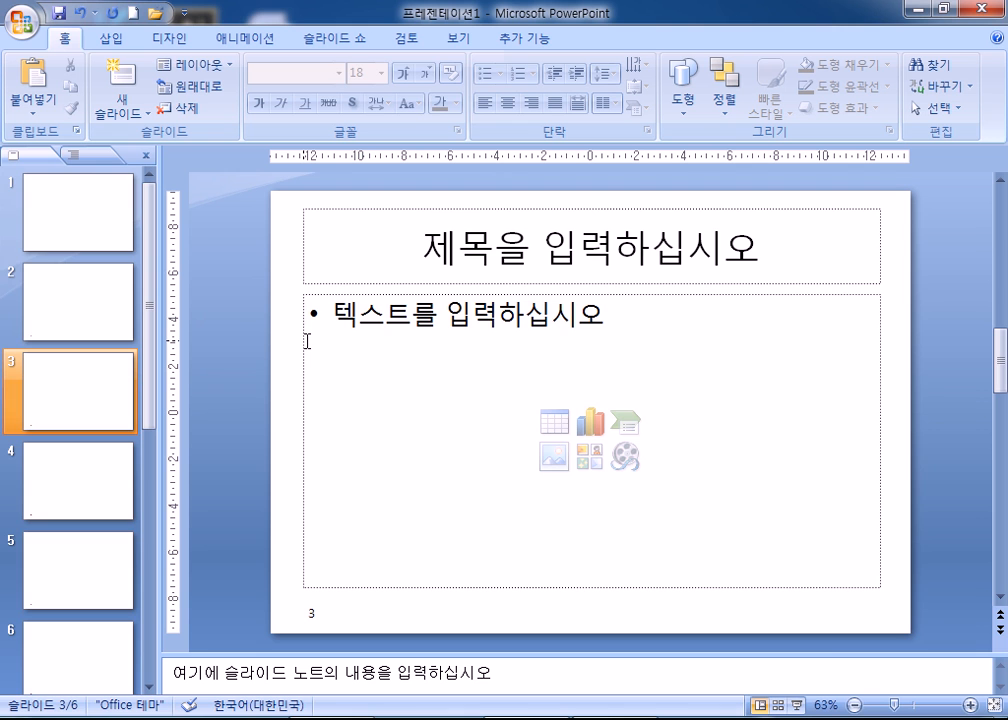
Step: Delete all slides from the presentation
{"action": "left_click", "coordinate": [115, 212]}
{"action": "key", "text": "Delete"}
{"action": "key", "text": "Delete"}
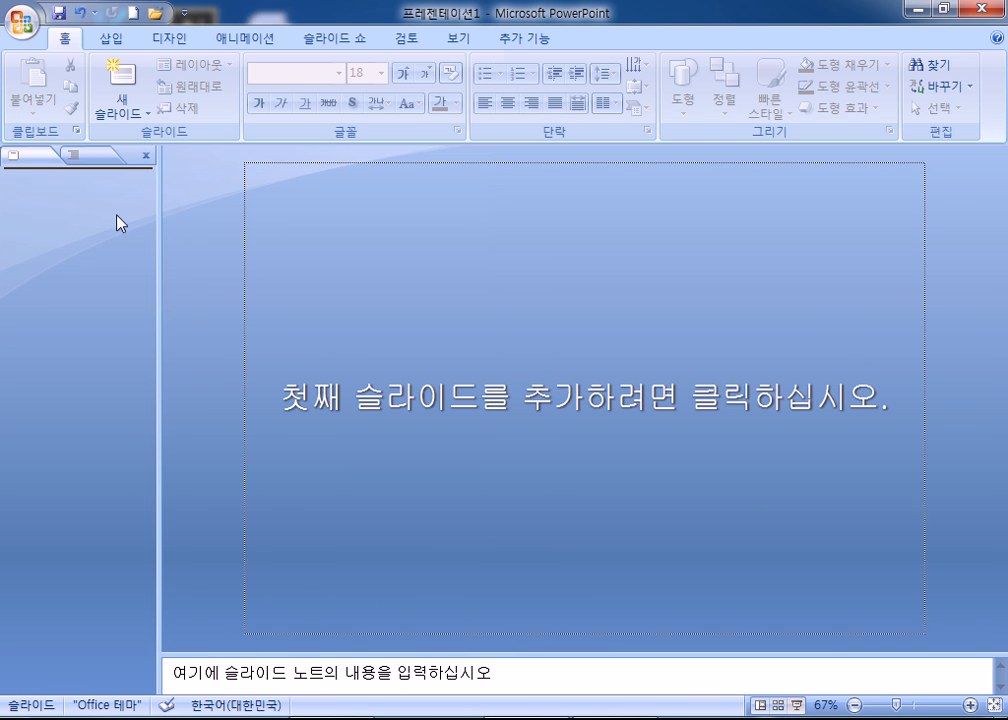
Step: Add five new slides, a title slide followed by four title-and-content slides, and check the footer area of slide 2
{"action": "left_click", "coordinate": [120, 78]}
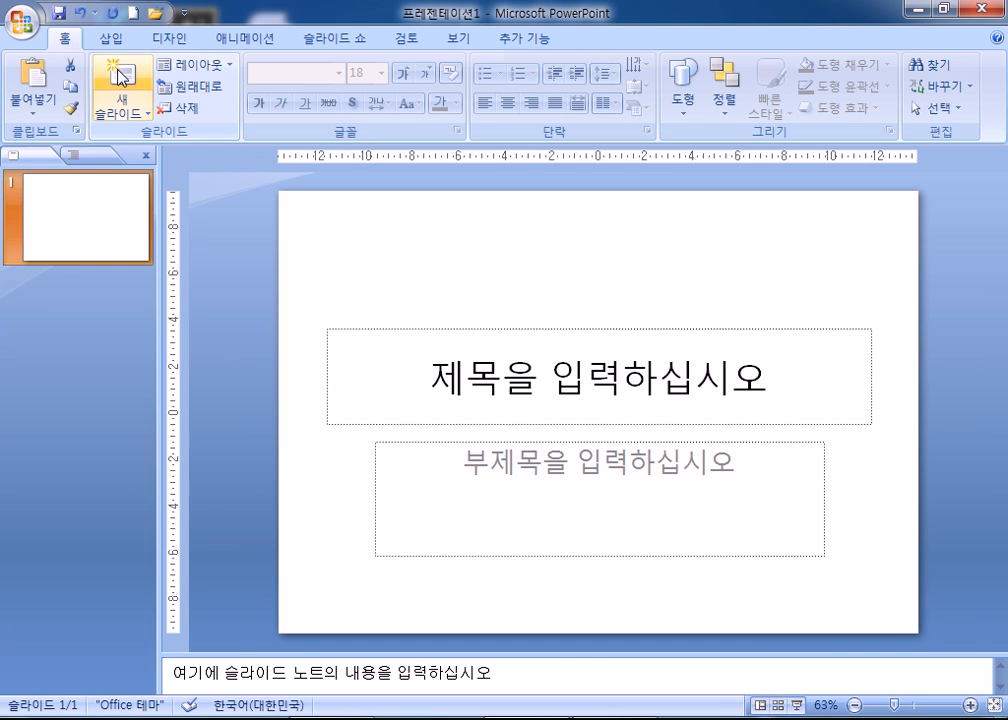
{"action": "left_click", "coordinate": [120, 78]}
{"action": "left_click", "coordinate": [120, 78]}
{"action": "left_click", "coordinate": [120, 78]}
{"action": "left_click", "coordinate": [120, 78]}
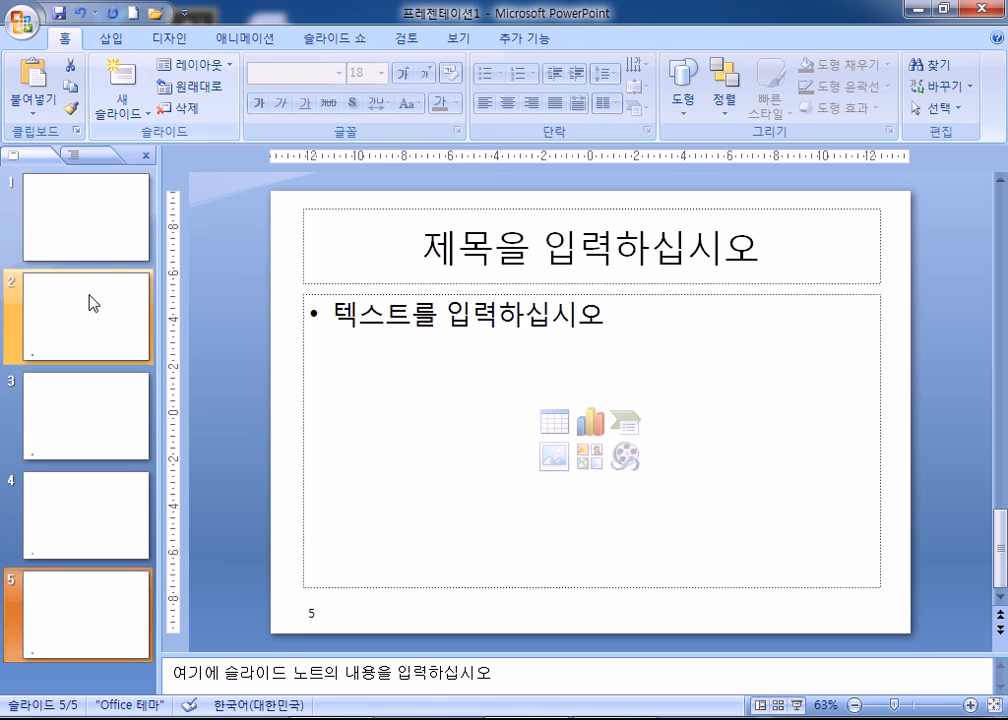
{"action": "left_click", "coordinate": [90, 296]}
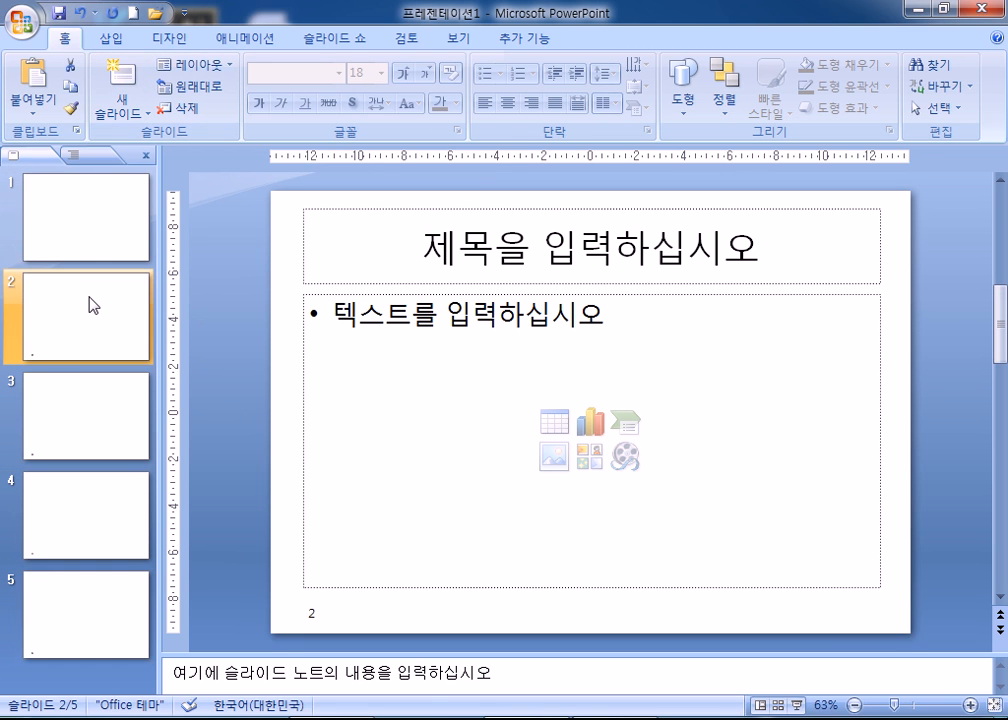
Step: Create a new blank presentation and close the previous presentation without saving it
{"action": "left_click", "coordinate": [24, 30]}
{"action": "left_click", "coordinate": [67, 65]}
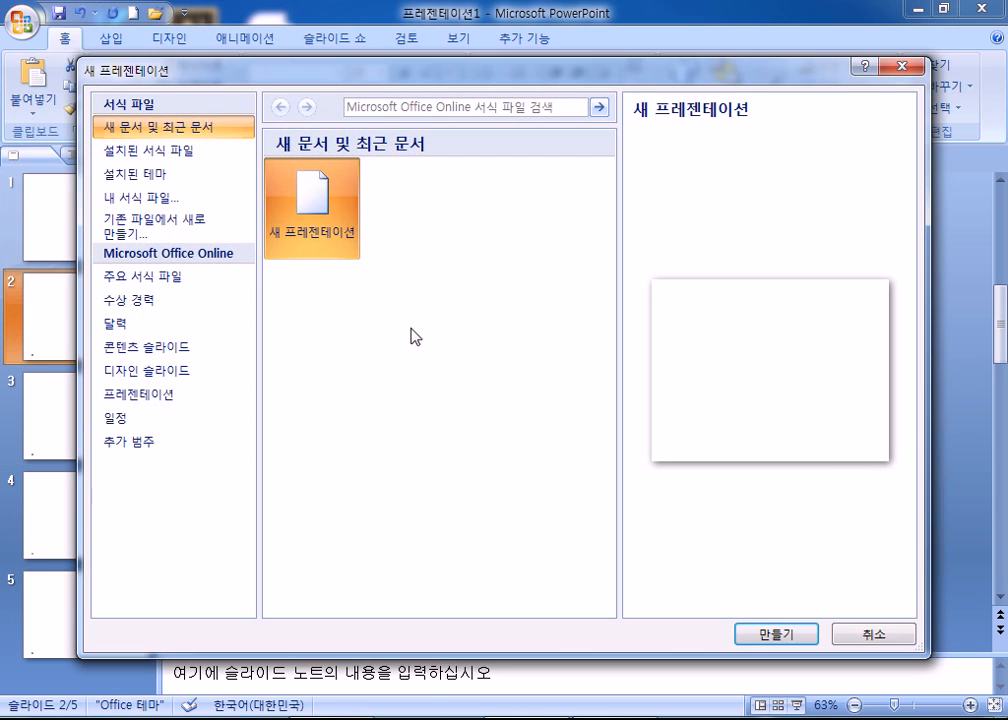
{"action": "left_click", "coordinate": [762, 634]}
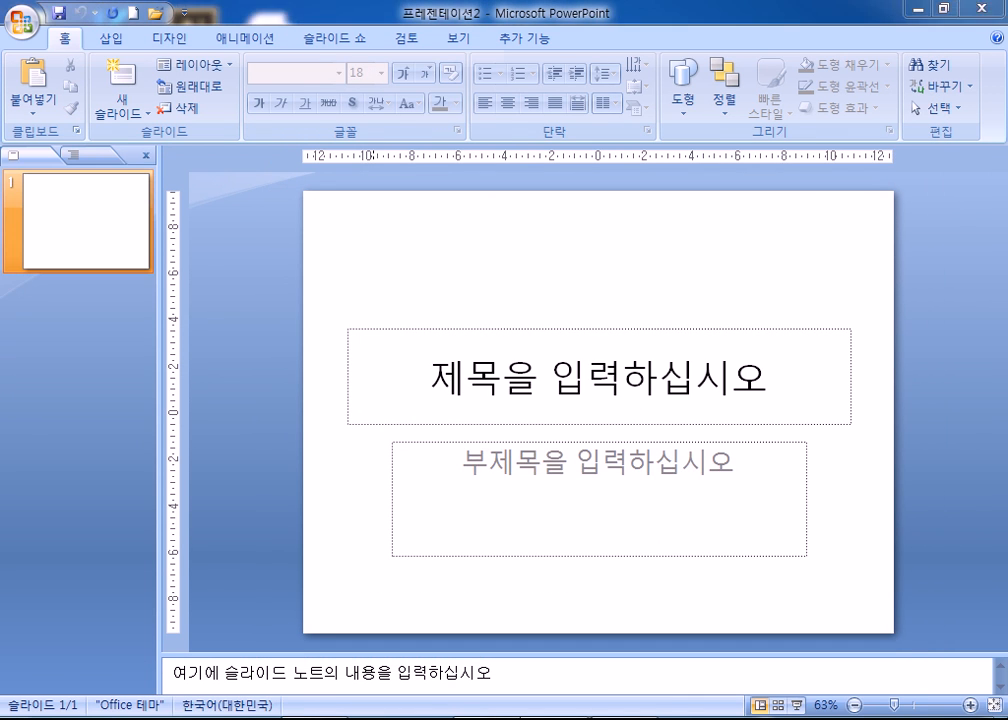
{"action": "left_click", "coordinate": [470, 719]}
{"action": "key", "text": "ctrl+w"}
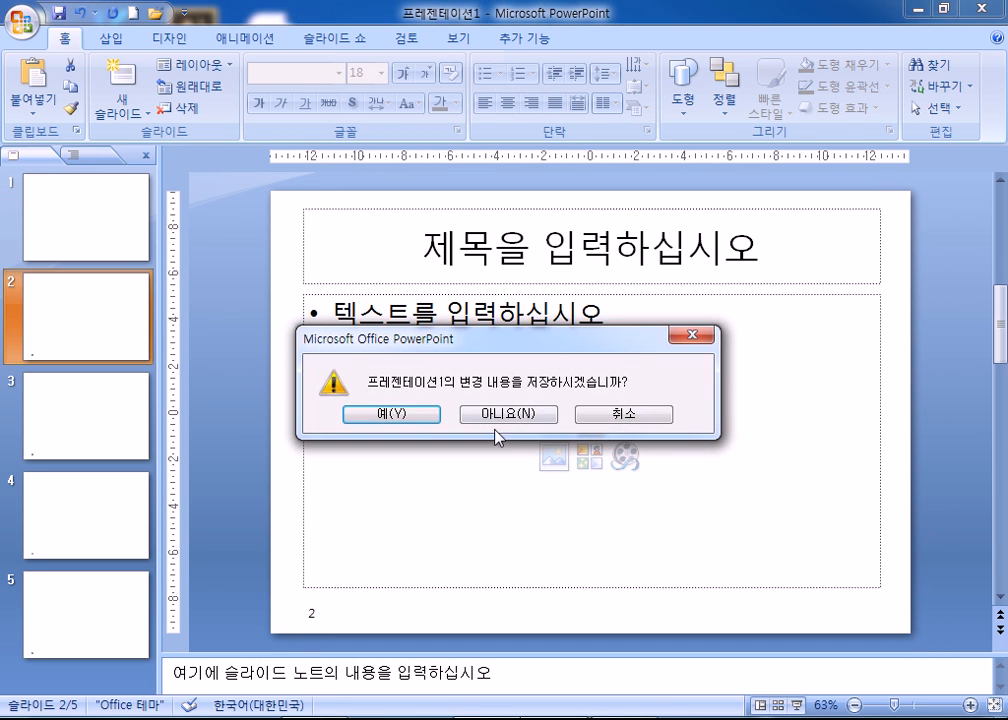
{"action": "left_click", "coordinate": [498, 423]}
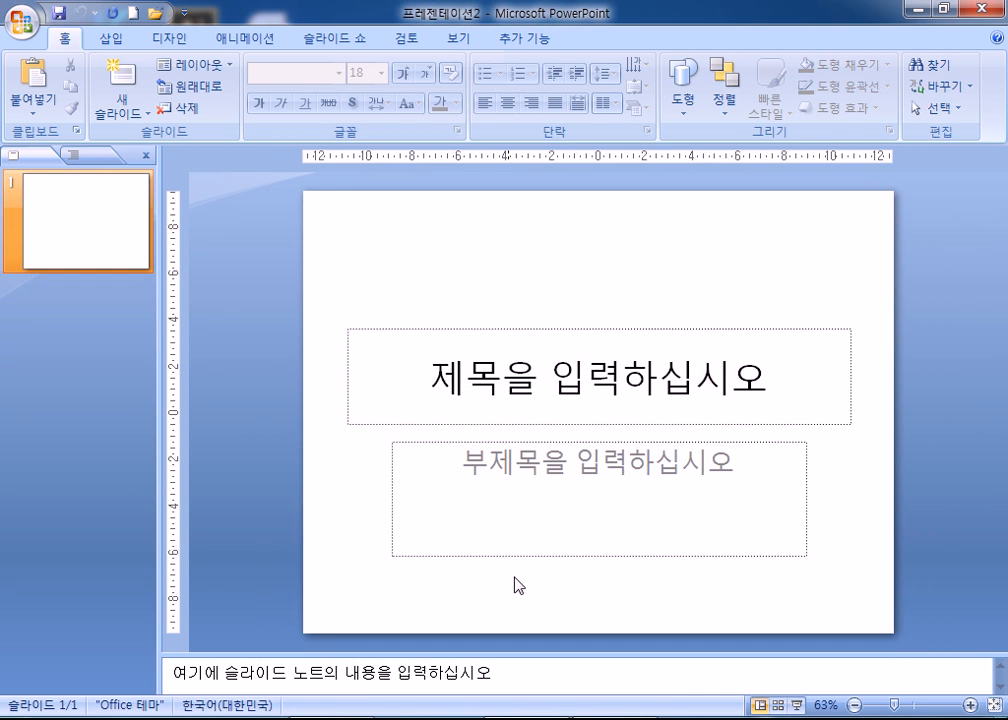
Step: Add five title-and-content slides after the title slide in the new presentation
{"action": "left_click", "coordinate": [125, 73]}
{"action": "left_click", "coordinate": [125, 73]}
{"action": "left_click", "coordinate": [126, 75]}
{"action": "left_click", "coordinate": [127, 76]}
{"action": "left_click", "coordinate": [126, 76]}
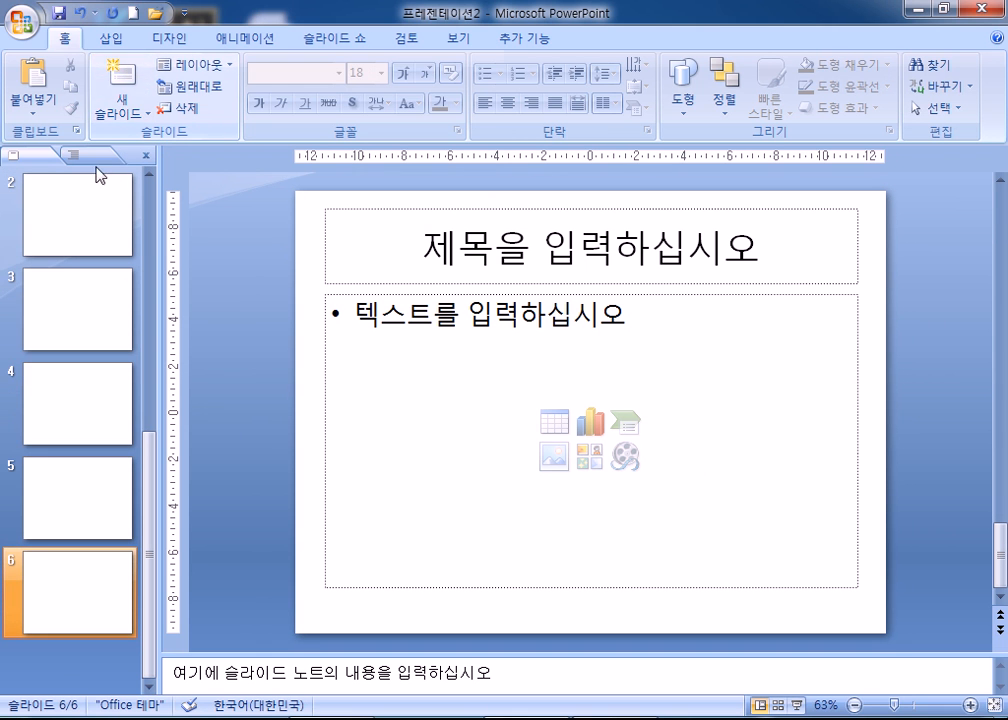
Step: Set the slide size to A4 paper (210x297mm) in the page setup
{"action": "left_click", "coordinate": [160, 38]}
{"action": "left_click", "coordinate": [27, 85]}
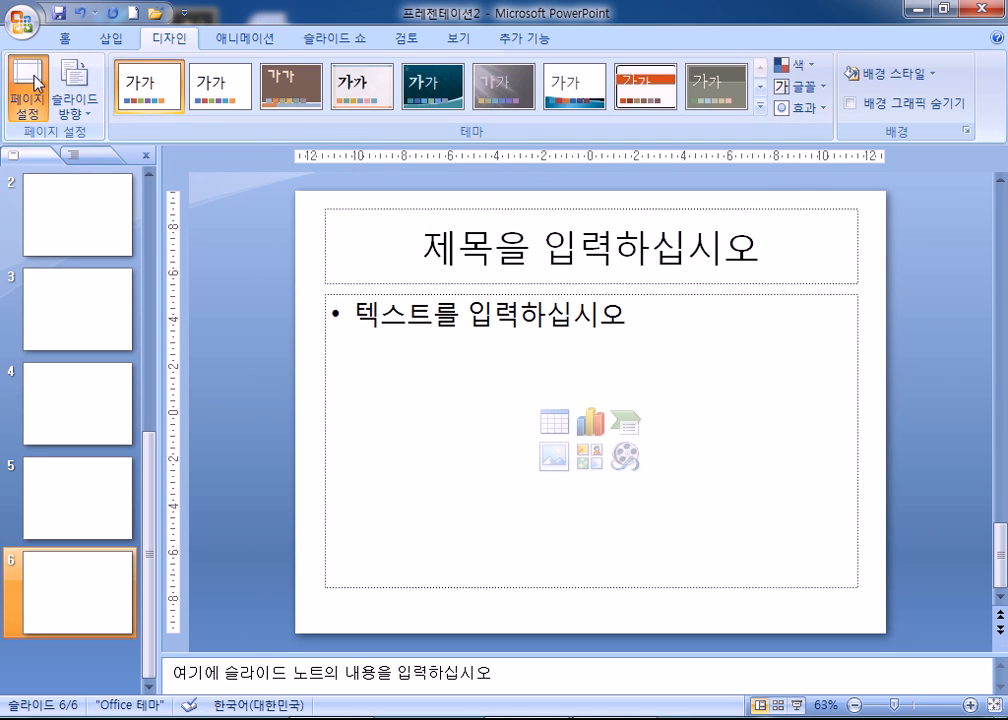
{"action": "left_click", "coordinate": [381, 163]}
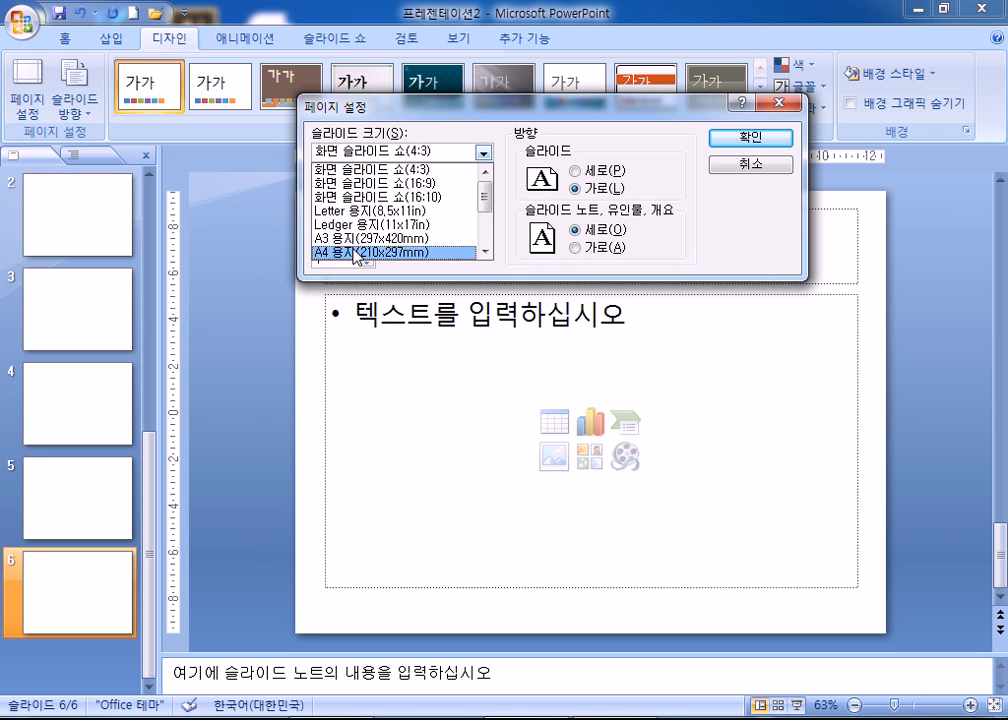
{"action": "left_click", "coordinate": [355, 254]}
{"action": "left_click", "coordinate": [752, 140]}
Step: Select slide 4 and open the slide master view on its title-and-content layout
{"action": "left_click", "coordinate": [94, 387]}
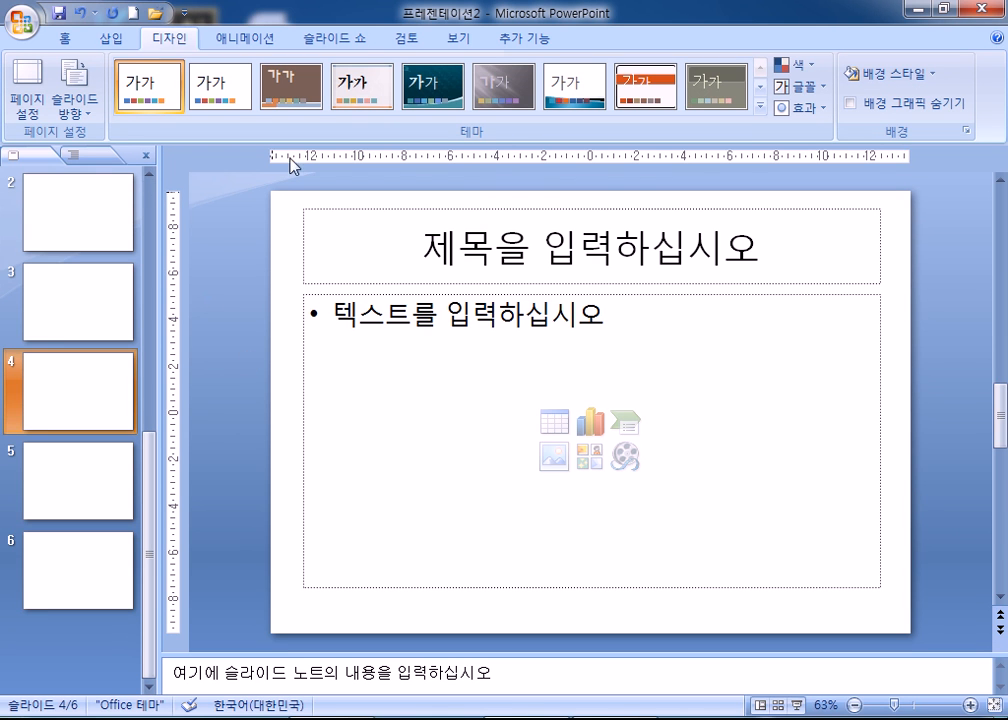
{"action": "left_click", "coordinate": [456, 39]}
{"action": "left_click", "coordinate": [238, 88]}
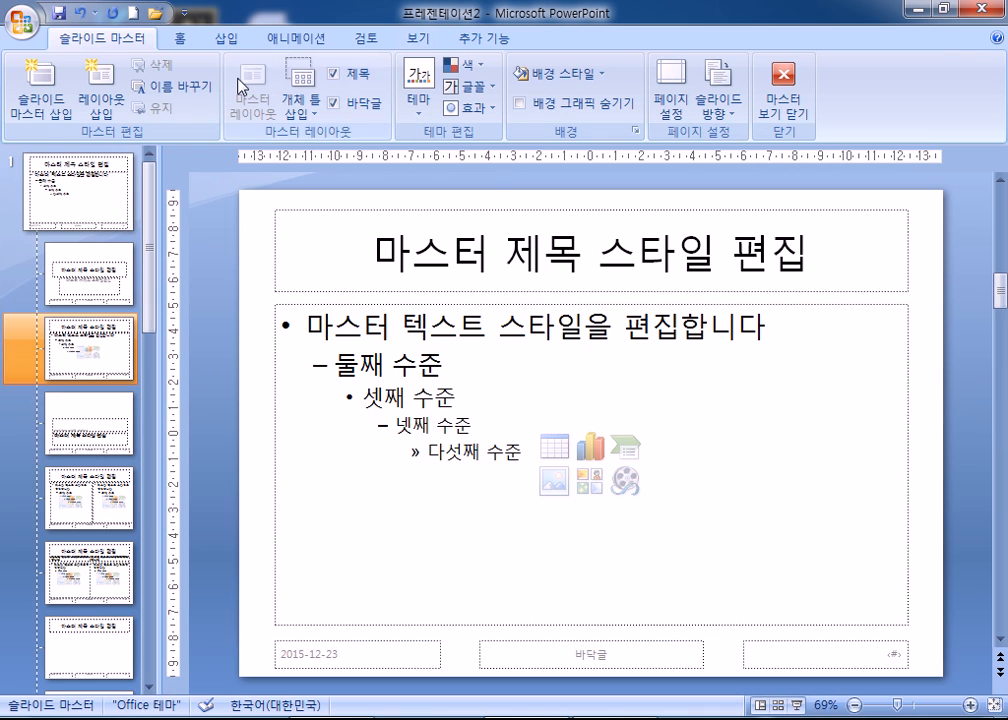
Step: On the slide master, move the slide number placeholder to the slide's upper-right corner, narrow it, and format its text as 16 pt black
{"action": "left_click", "coordinate": [91, 213]}
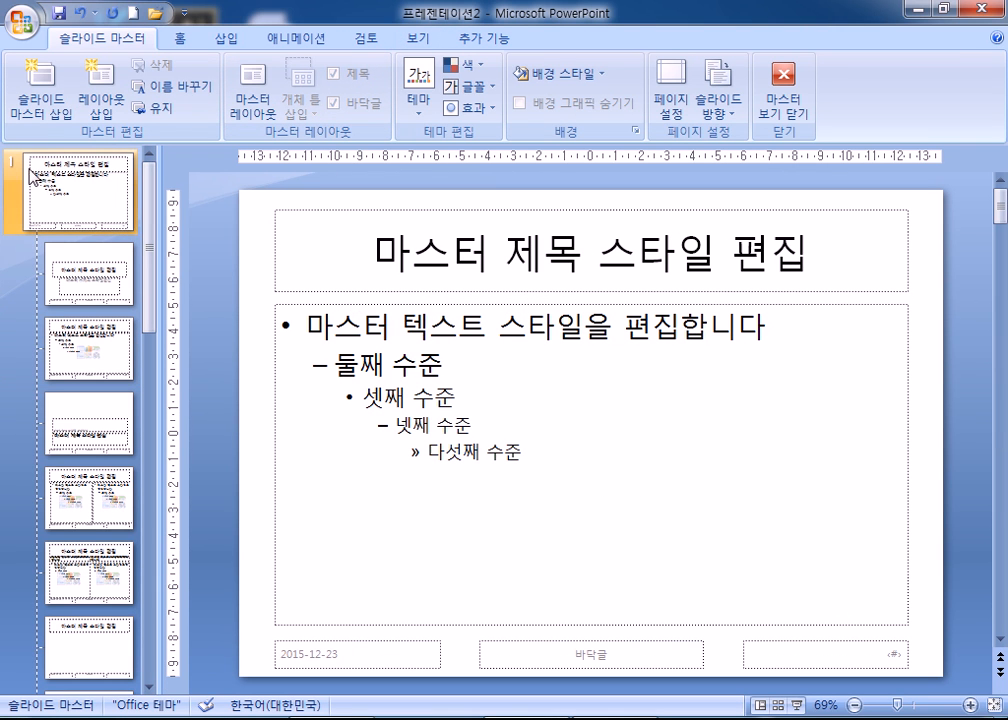
{"action": "left_click_drag", "start_coordinate": [811, 645], "coordinate": [832, 210]}
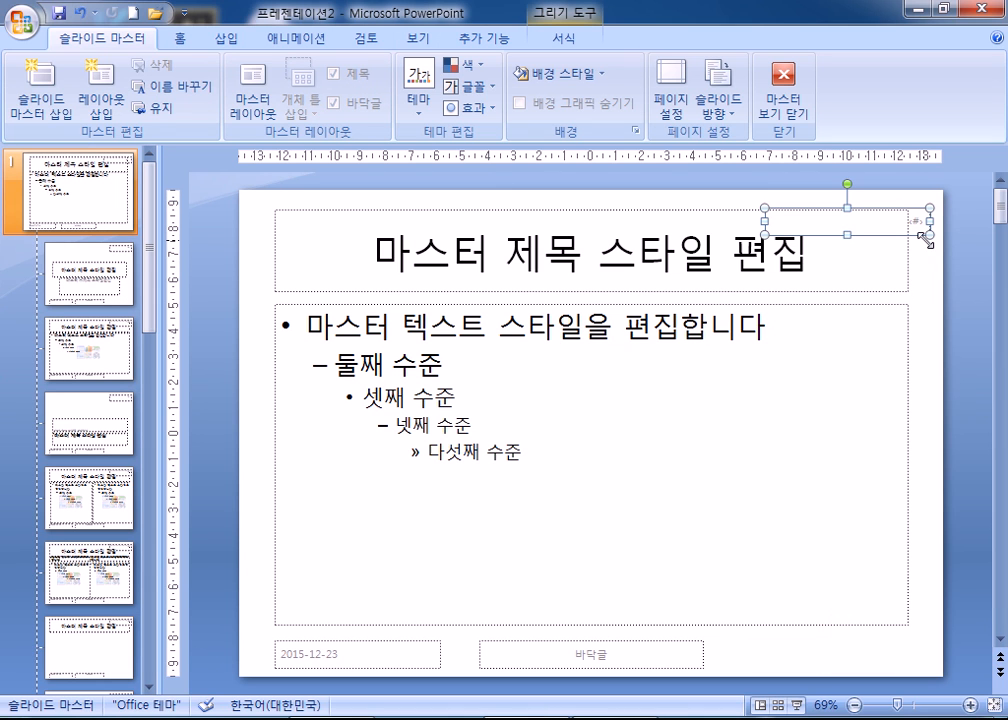
{"action": "left_click_drag", "start_coordinate": [765, 221], "coordinate": [867, 221]}
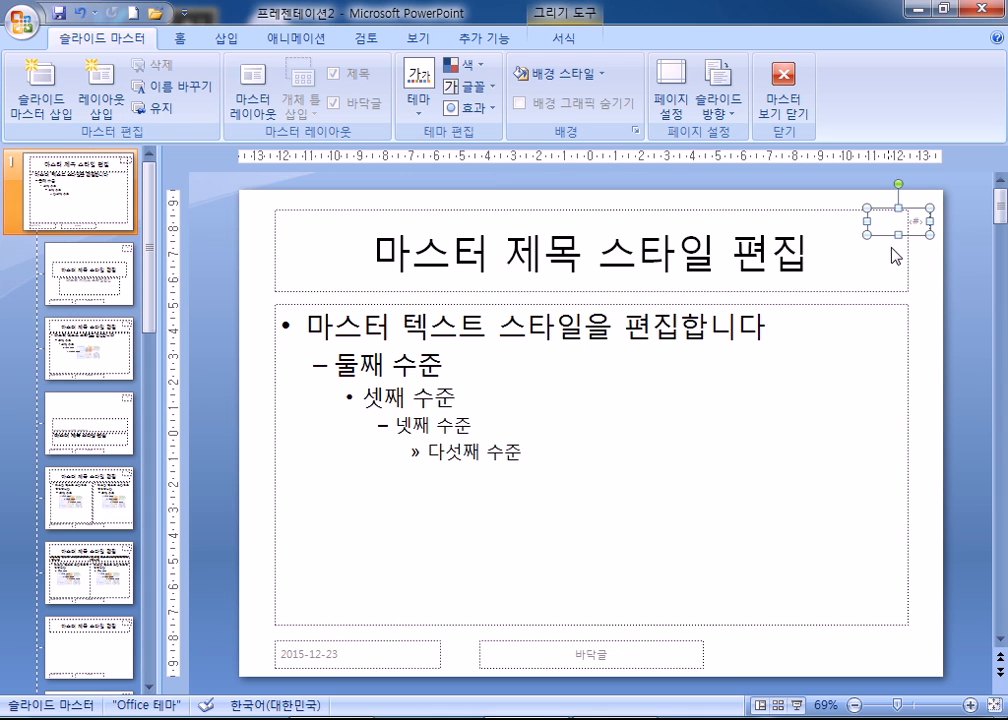
{"action": "left_click", "coordinate": [181, 39]}
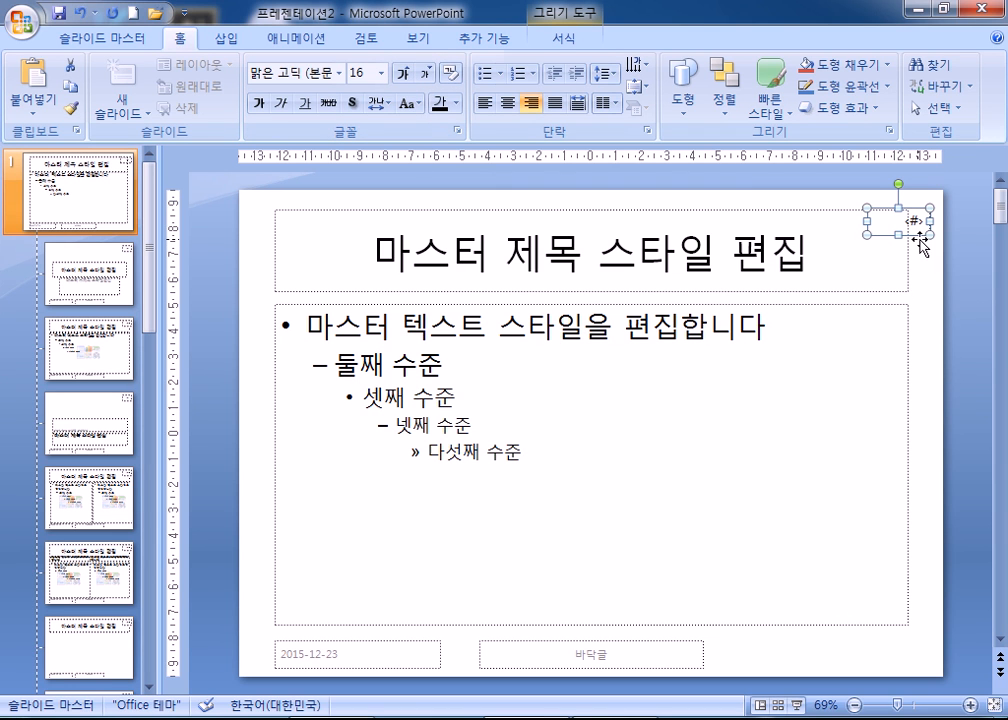
{"action": "left_click", "coordinate": [114, 41]}
{"action": "left_click", "coordinate": [781, 100]}
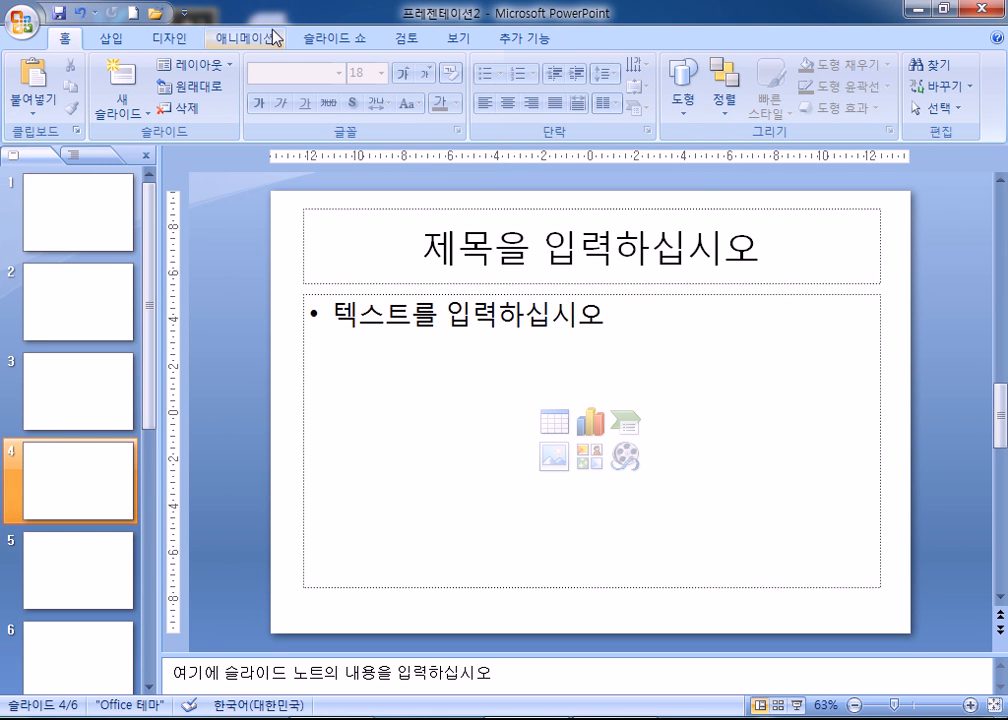
Step: Apply slide numbers to all slides except the title slide, and check them on the title slide and the content slides
{"action": "left_click", "coordinate": [114, 41]}
{"action": "left_click", "coordinate": [522, 88]}
{"action": "left_click", "coordinate": [339, 243]}
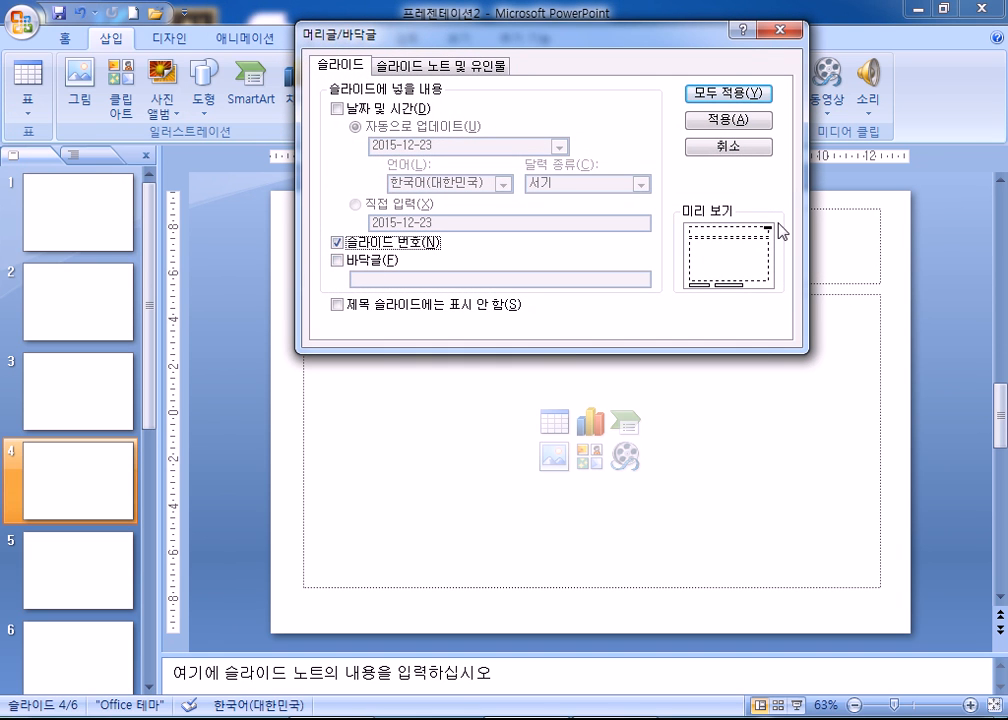
{"action": "left_click", "coordinate": [395, 305]}
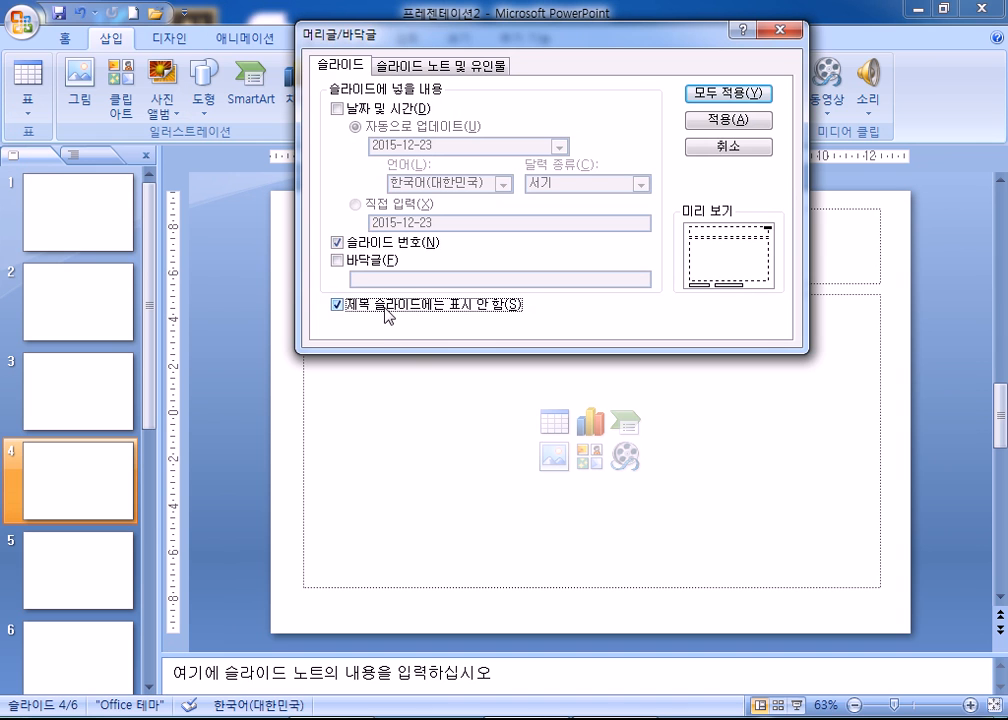
{"action": "left_click", "coordinate": [755, 93]}
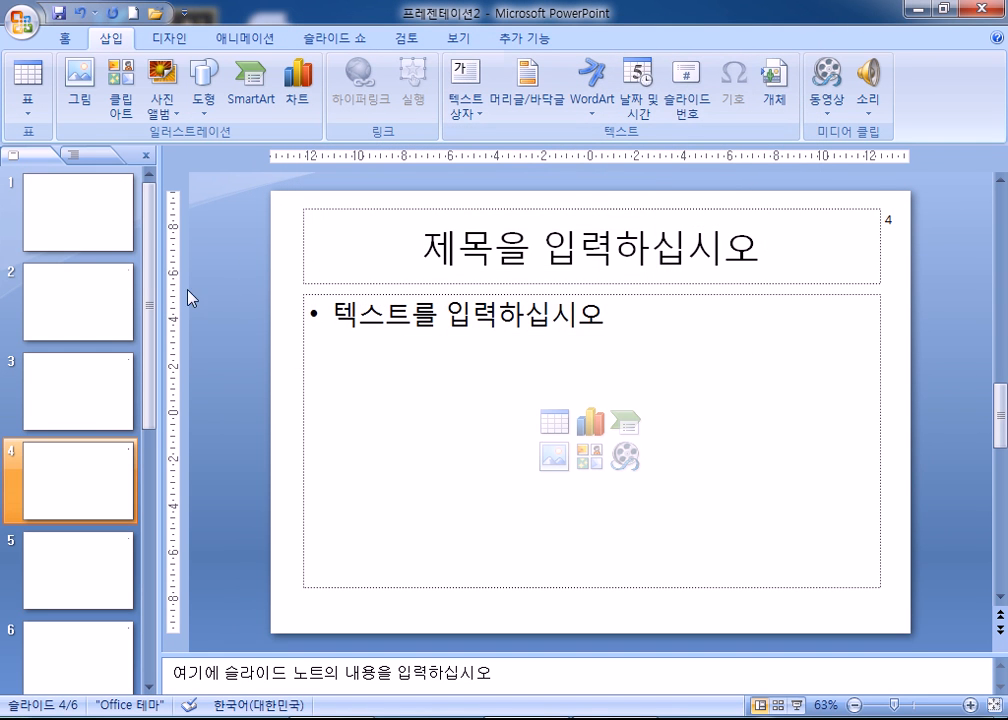
{"action": "scroll", "coordinate": [205, 290], "scroll_direction": "up", "scroll_amount": 2}
{"action": "left_click", "coordinate": [77, 198]}
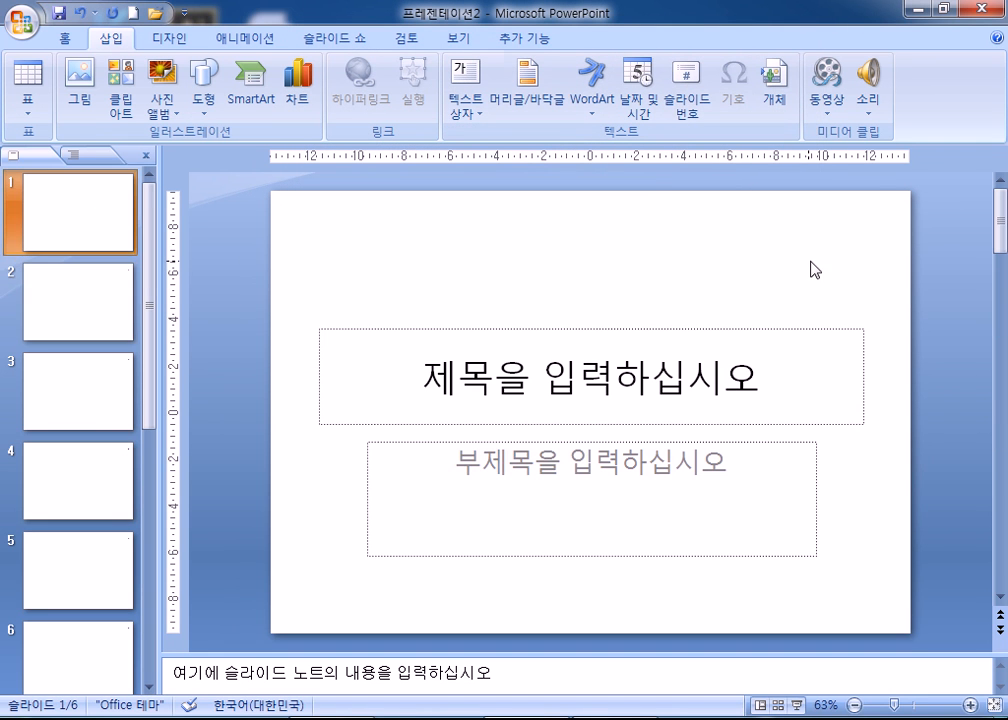
{"action": "left_click", "coordinate": [101, 314]}
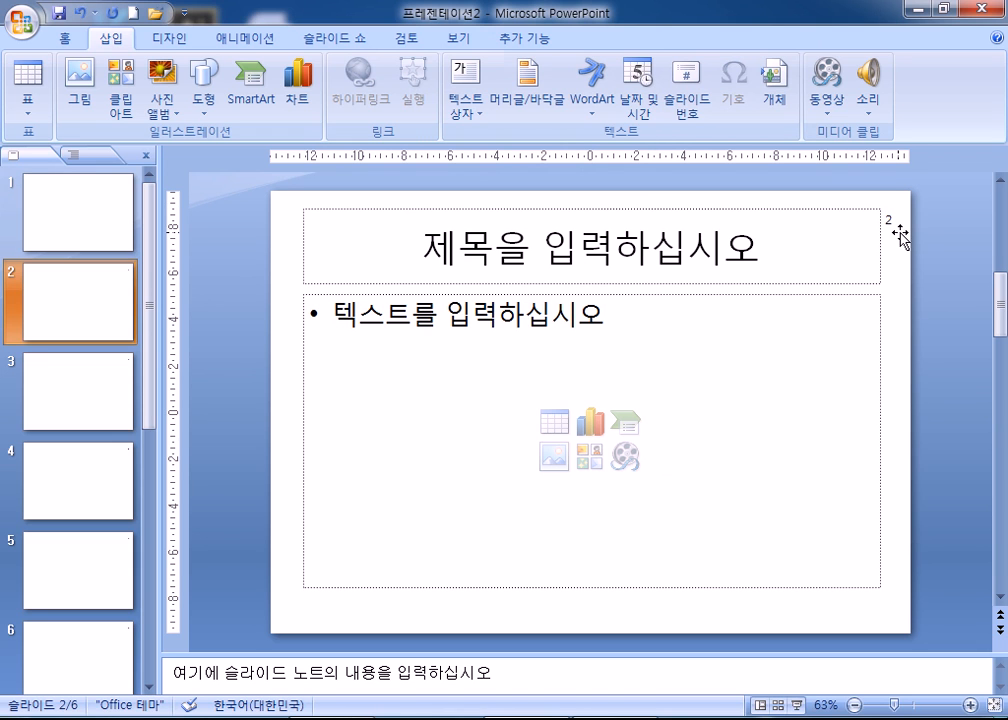
{"action": "scroll", "coordinate": [900, 252], "scroll_direction": "down", "scroll_amount": 4}
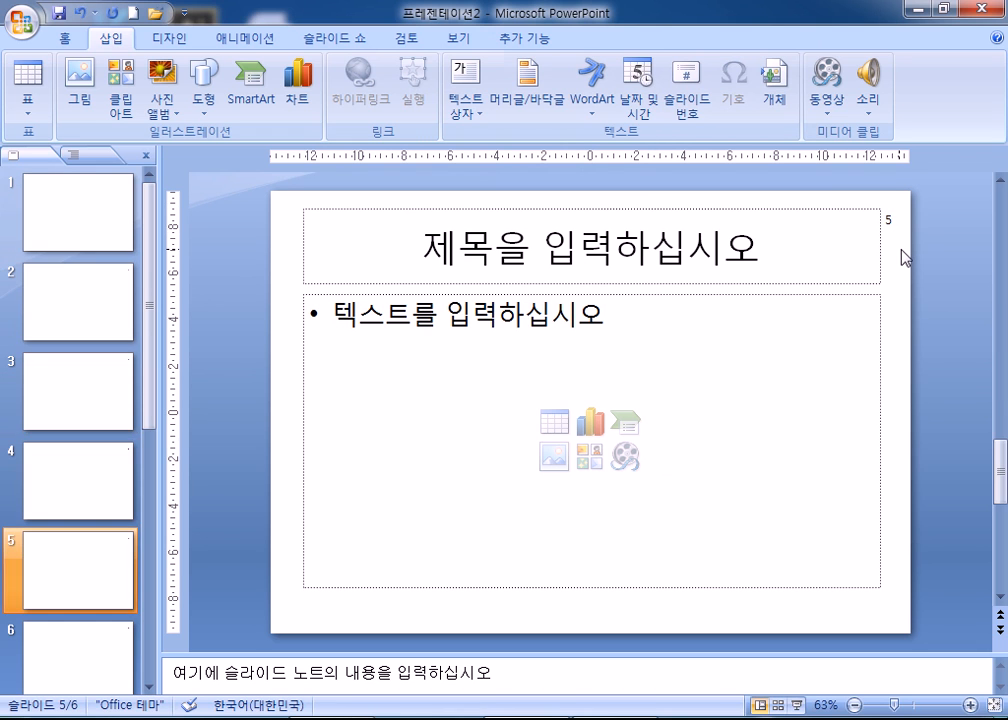
{"action": "scroll", "coordinate": [905, 258], "scroll_direction": "up", "scroll_amount": 3}
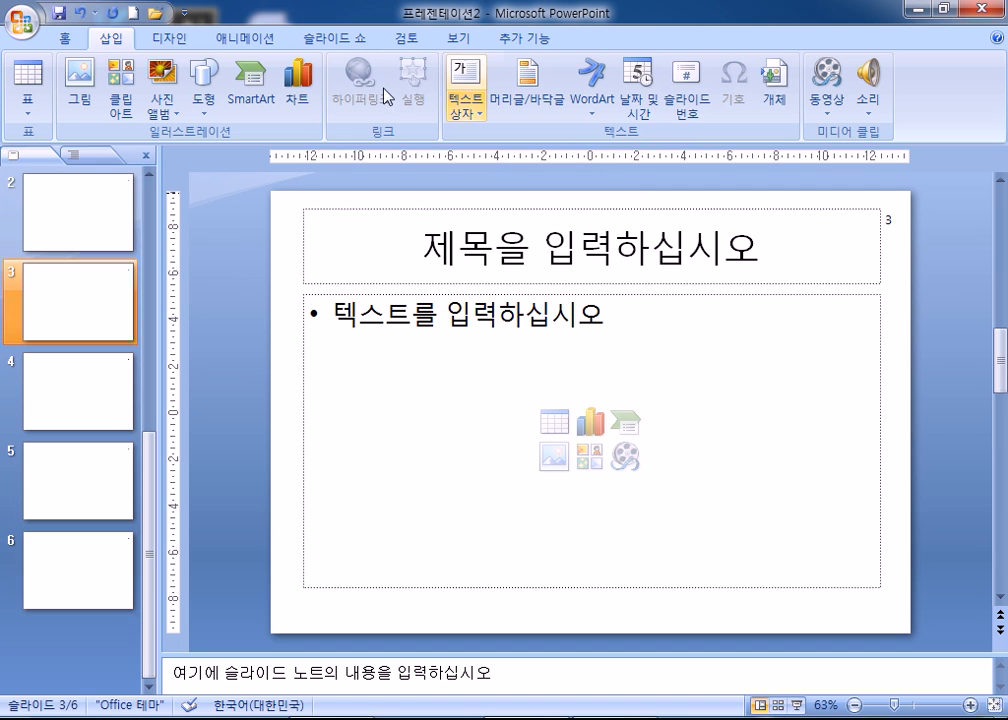
Step: Reopen the slide master and move its slide number placeholder straight down to the slide's lower-right corner
{"action": "left_click", "coordinate": [458, 39]}
{"action": "left_click", "coordinate": [238, 100]}
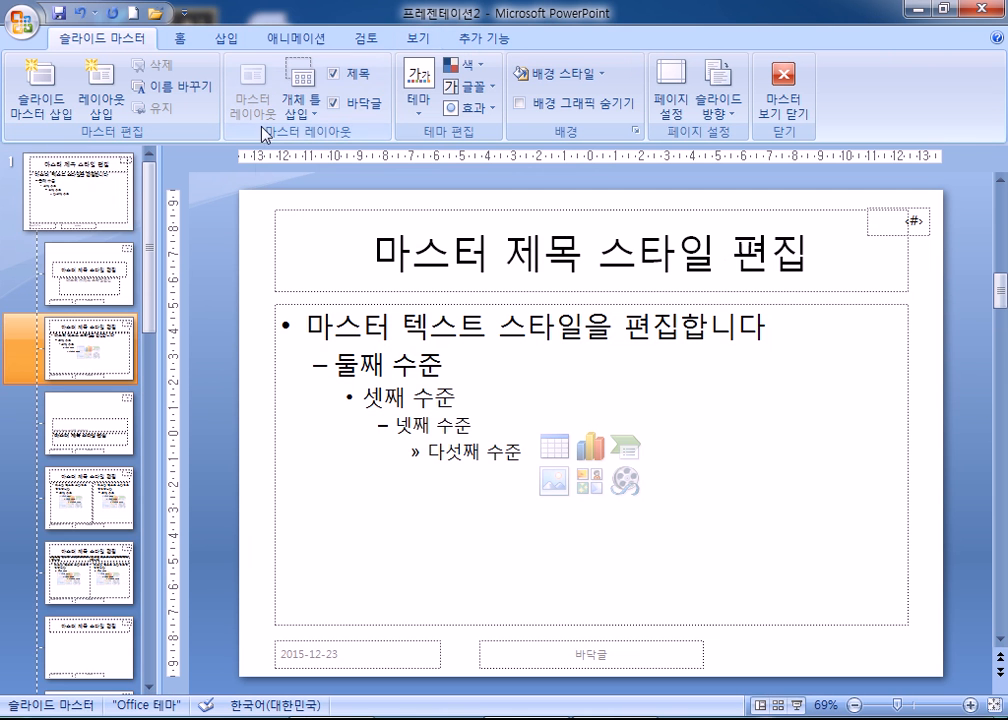
{"action": "left_click", "coordinate": [911, 226]}
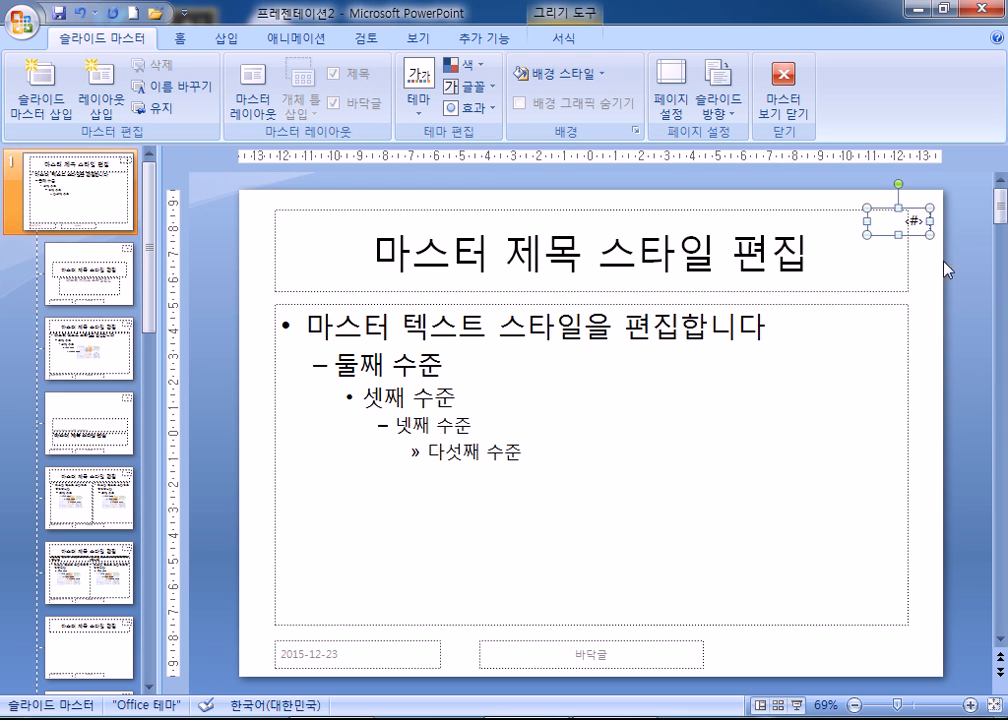
{"action": "key", "text": "Down"}
{"action": "key", "text": "Down"}
{"action": "key", "text": "Down"}
{"action": "key", "text": "Down"}
{"action": "key", "text": "Down"}
{"action": "key", "text": "Down"}
{"action": "key", "text": "Down"}
{"action": "key", "text": "Down"}
{"action": "key", "text": "Down"}
{"action": "key", "text": "Down"}
{"action": "key", "text": "Down"}
{"action": "key", "text": "Down"}
{"action": "key", "text": "Down"}
{"action": "key", "text": "Down"}
{"action": "key", "text": "Down"}
{"action": "key", "text": "Down"}
{"action": "key", "text": "Down"}
{"action": "key", "text": "Down"}
{"action": "key", "text": "Down"}
{"action": "key", "text": "Down"}
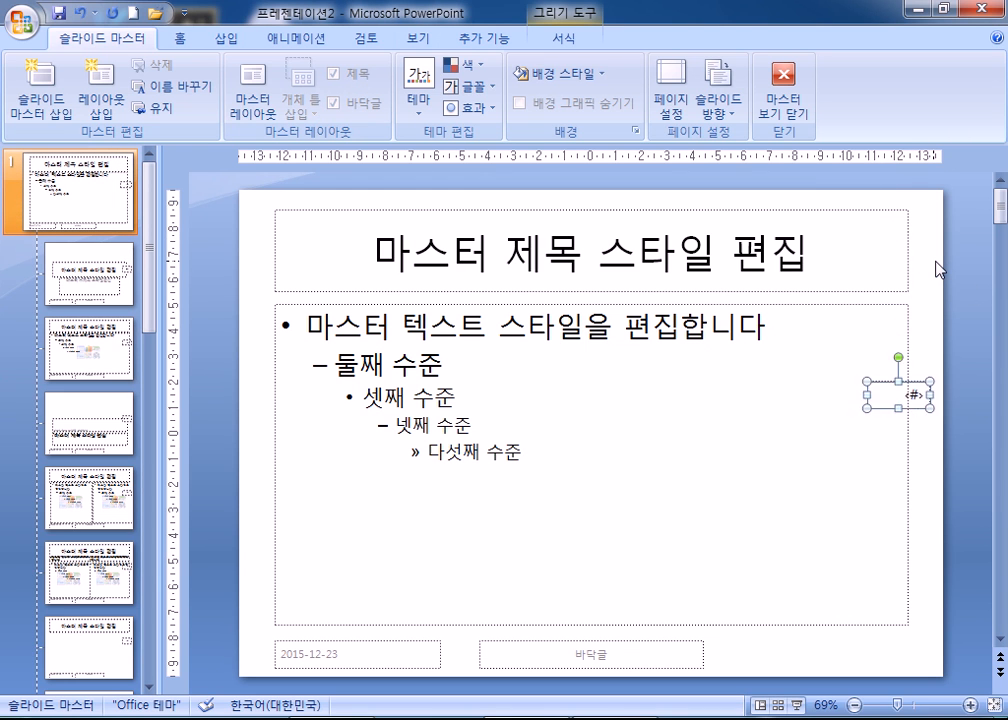
{"action": "key", "text": "Down"}
{"action": "key", "text": "Down"}
{"action": "key", "text": "Down"}
{"action": "key", "text": "Down"}
{"action": "key", "text": "Down"}
{"action": "key", "text": "Down"}
{"action": "key", "text": "Down"}
{"action": "key", "text": "Down"}
{"action": "key", "text": "Down"}
{"action": "key", "text": "Down"}
{"action": "key", "text": "Down"}
{"action": "key", "text": "Down"}
{"action": "key", "text": "Down"}
{"action": "key", "text": "Down"}
{"action": "key", "text": "Down"}
{"action": "key", "text": "Down"}
{"action": "key", "text": "Down"}
{"action": "key", "text": "Down"}
{"action": "key", "text": "Down"}
{"action": "key", "text": "Down"}
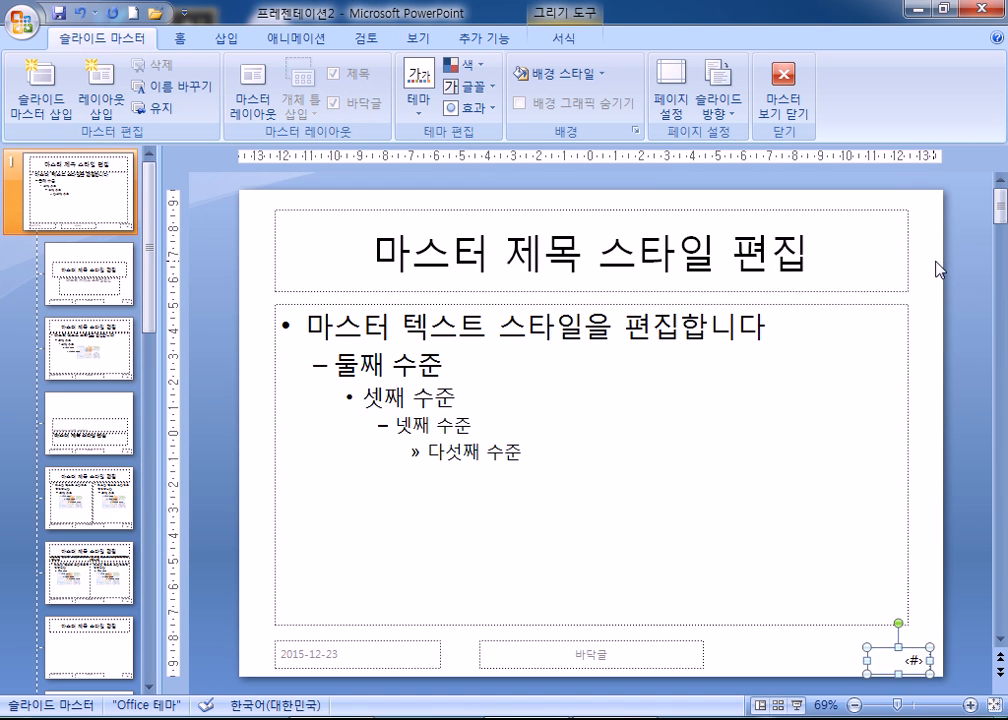
Step: Delete the date placeholder from the slide master and move the slide number placeholder into its place at the slide's lower-left corner
{"action": "left_click", "coordinate": [370, 648]}
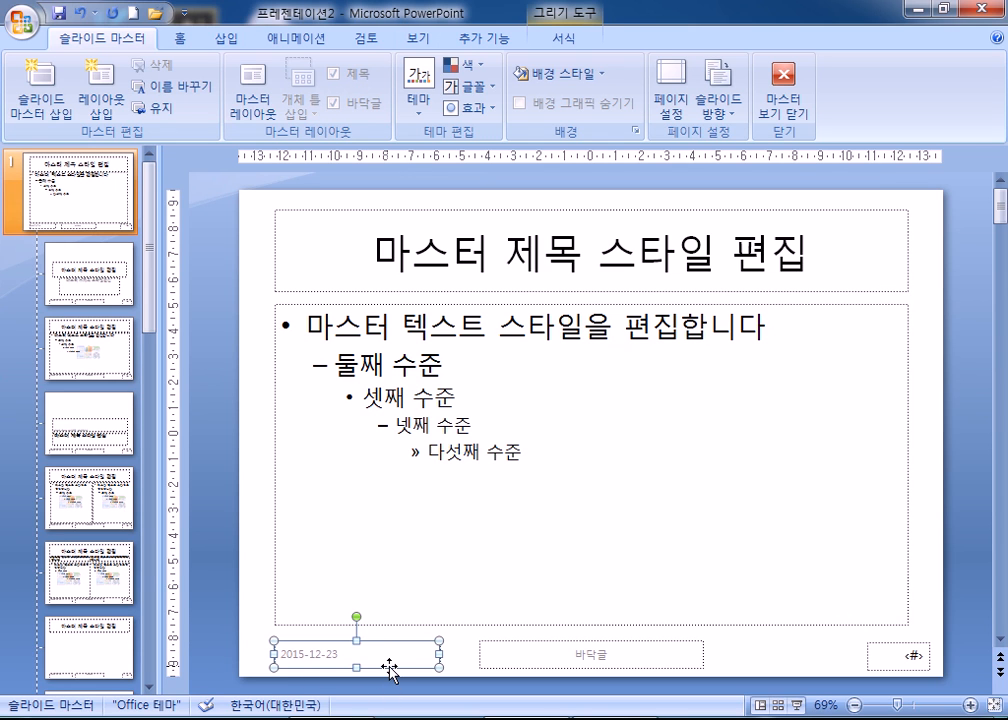
{"action": "key", "text": "Delete"}
{"action": "left_click", "coordinate": [893, 648]}
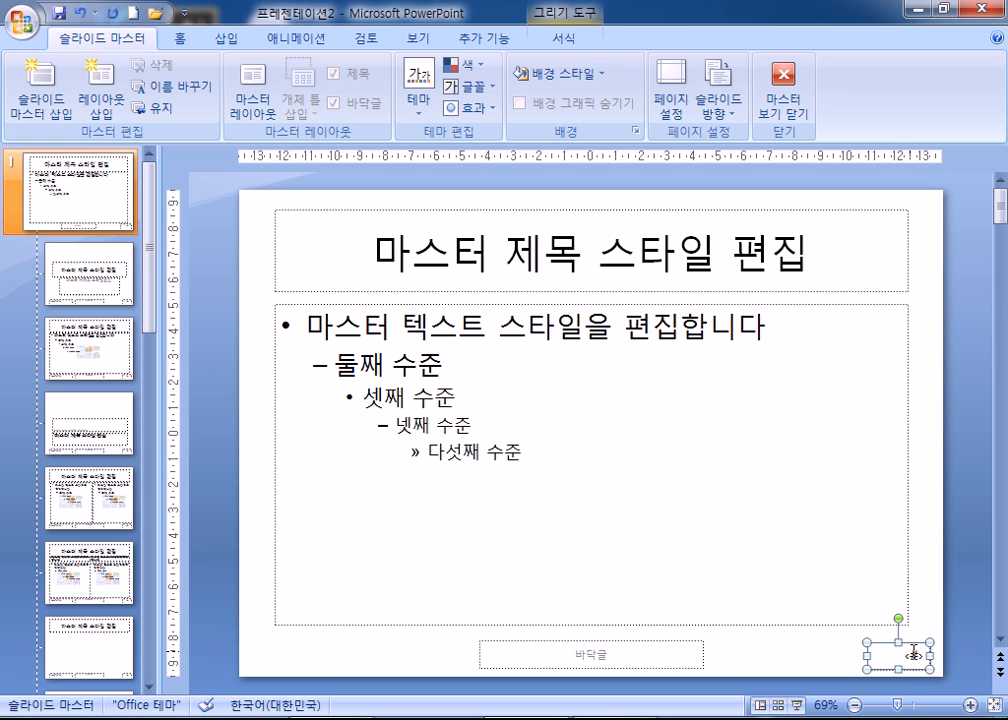
{"action": "key", "text": "Left"}
{"action": "key", "text": "Left"}
{"action": "key", "text": "Left"}
{"action": "key", "text": "Left"}
{"action": "key", "text": "Left"}
{"action": "key", "text": "Left"}
{"action": "key", "text": "Left"}
{"action": "key", "text": "Left"}
{"action": "key", "text": "Left"}
{"action": "key", "text": "Left"}
{"action": "key", "text": "Left"}
{"action": "key", "text": "Left"}
{"action": "key", "text": "Left"}
{"action": "key", "text": "Left"}
{"action": "key", "text": "Left"}
{"action": "key", "text": "Left"}
{"action": "key", "text": "Left"}
{"action": "key", "text": "Left"}
{"action": "key", "text": "Left"}
{"action": "key", "text": "Left"}
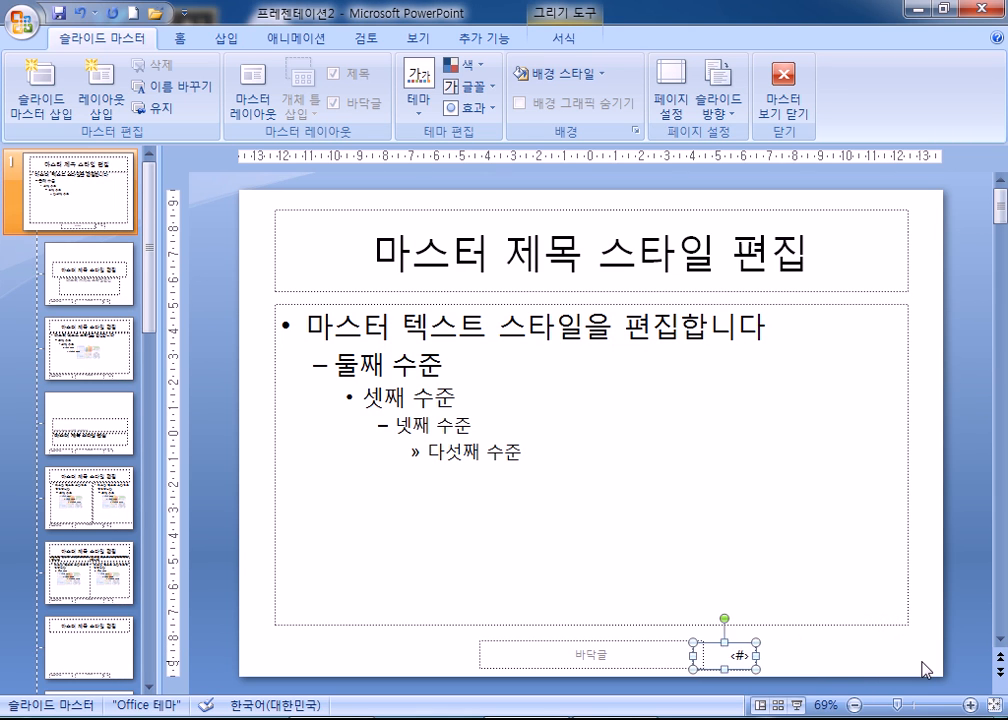
{"action": "key", "text": "Left"}
{"action": "key", "text": "Left"}
{"action": "key", "text": "Left"}
{"action": "key", "text": "Left"}
{"action": "key", "text": "Left"}
{"action": "key", "text": "Left"}
{"action": "key", "text": "Left"}
{"action": "key", "text": "Left"}
{"action": "key", "text": "Left"}
{"action": "key", "text": "Left"}
{"action": "key", "text": "Left"}
{"action": "key", "text": "Left"}
{"action": "key", "text": "Left"}
{"action": "key", "text": "Left"}
{"action": "key", "text": "Left"}
{"action": "key", "text": "Left"}
{"action": "key", "text": "Left"}
{"action": "key", "text": "Left"}
{"action": "key", "text": "Left"}
{"action": "key", "text": "Left"}
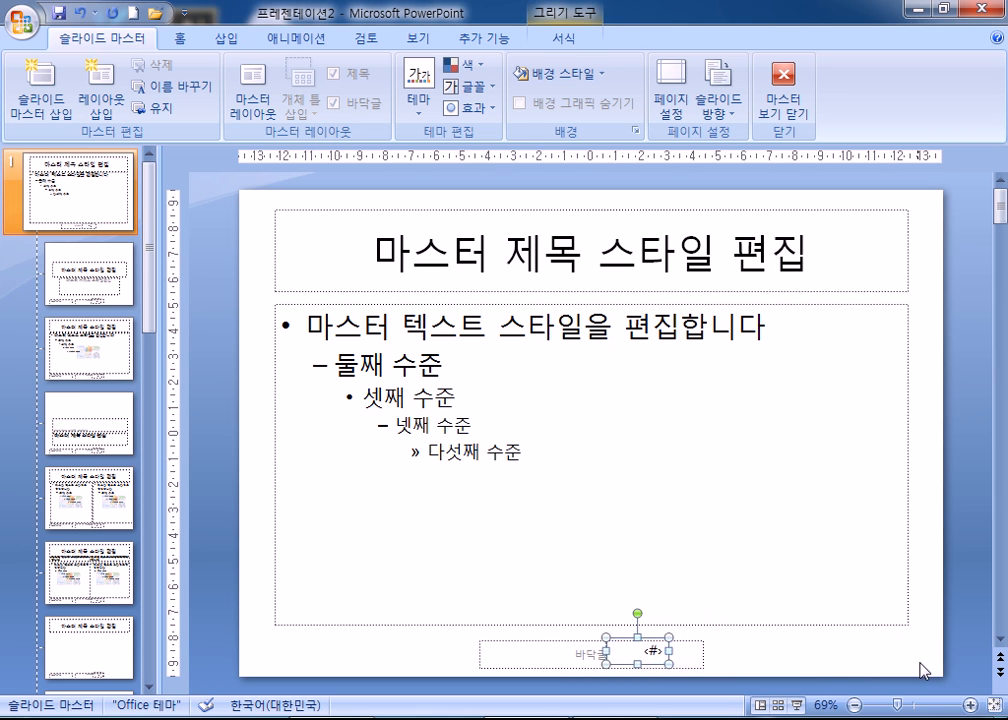
{"action": "key", "text": "Left"}
{"action": "key", "text": "Left"}
{"action": "key", "text": "Left"}
{"action": "key", "text": "Left"}
{"action": "key", "text": "Left"}
{"action": "key", "text": "Left"}
{"action": "key", "text": "Left"}
{"action": "key", "text": "Left"}
{"action": "key", "text": "Left"}
{"action": "key", "text": "Left"}
{"action": "key", "text": "Left"}
{"action": "key", "text": "Left"}
{"action": "key", "text": "Left"}
{"action": "key", "text": "Left"}
{"action": "key", "text": "Left"}
{"action": "key", "text": "Left"}
{"action": "key", "text": "Left"}
{"action": "key", "text": "Left"}
{"action": "key", "text": "Left"}
{"action": "key", "text": "Left"}
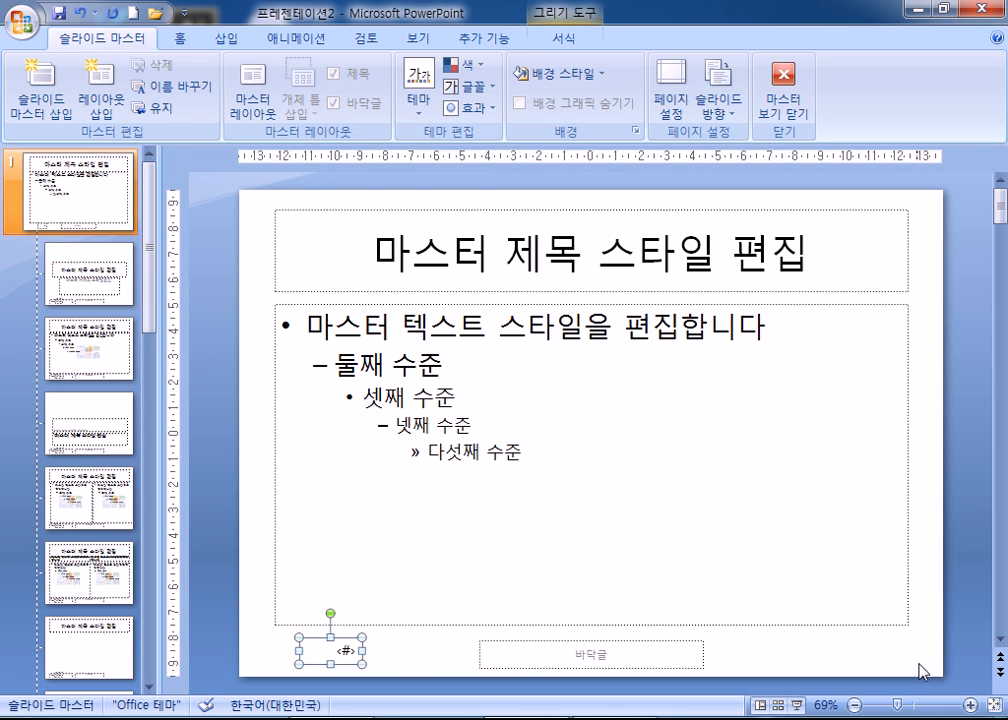
{"action": "key", "text": "Right"}
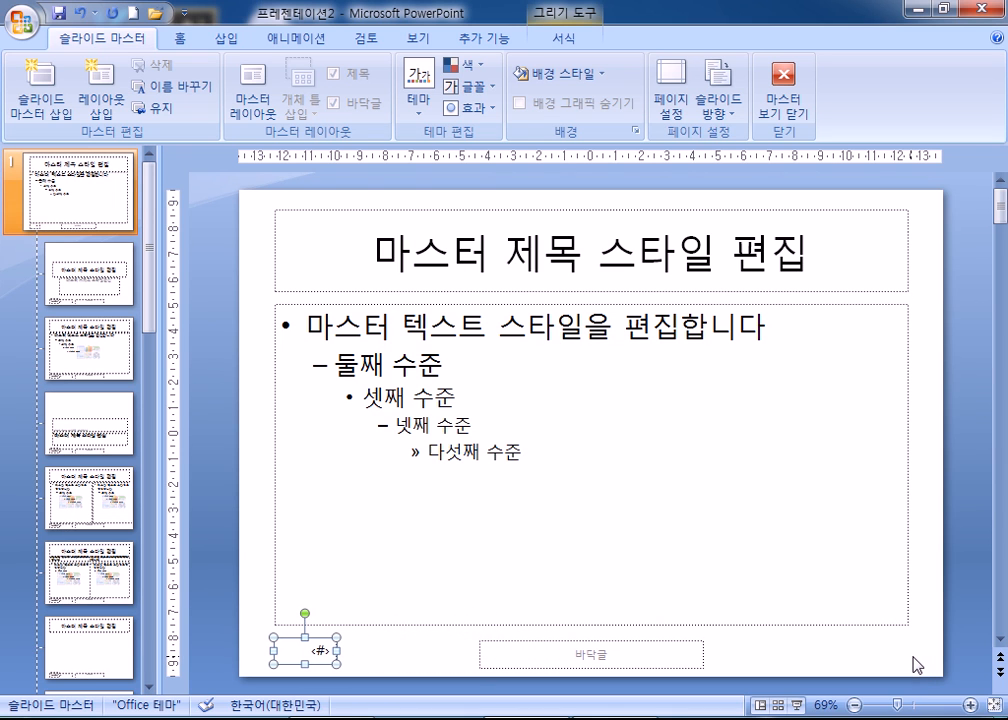
Step: Left-align the number text in the slide master's slide number placeholder
{"action": "left_click", "coordinate": [178, 38]}
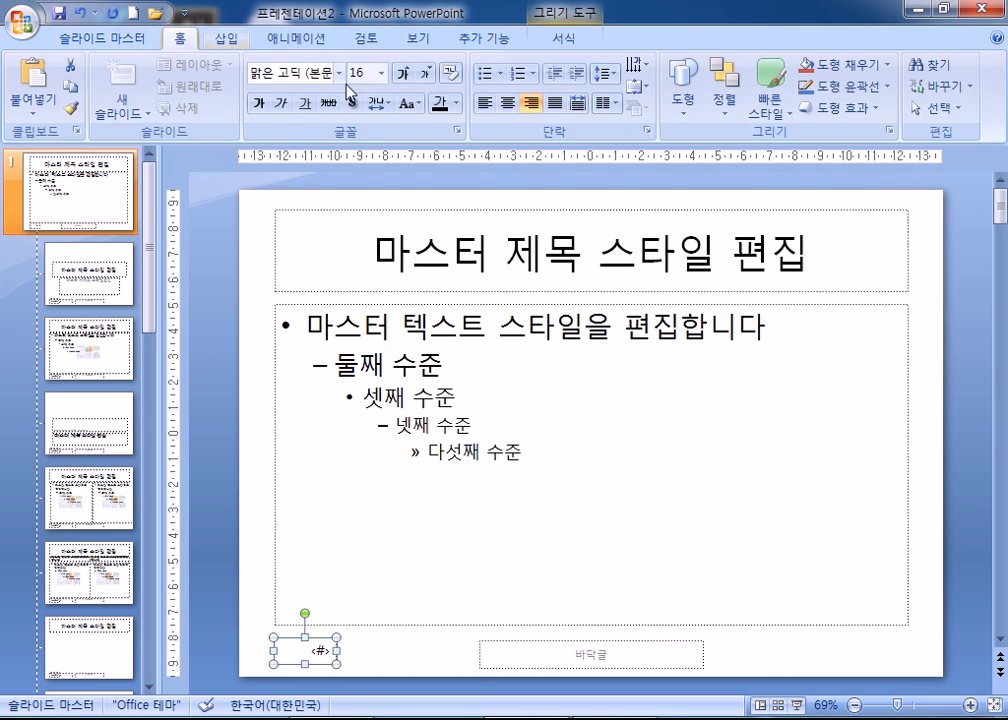
{"action": "left_click", "coordinate": [485, 102]}
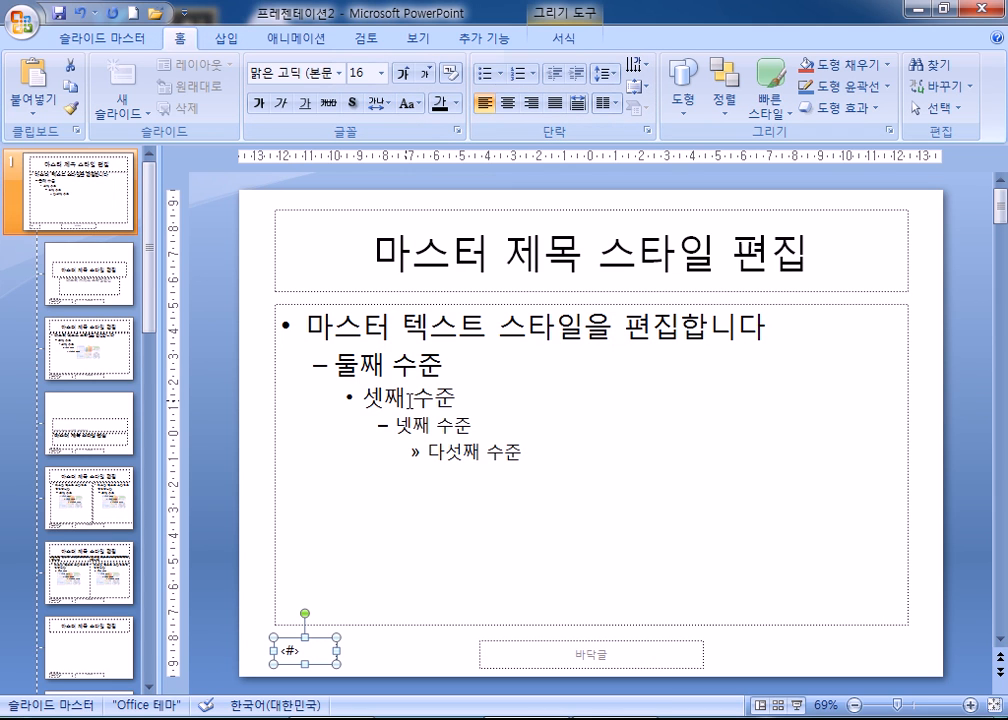
{"action": "left_click", "coordinate": [70, 183]}
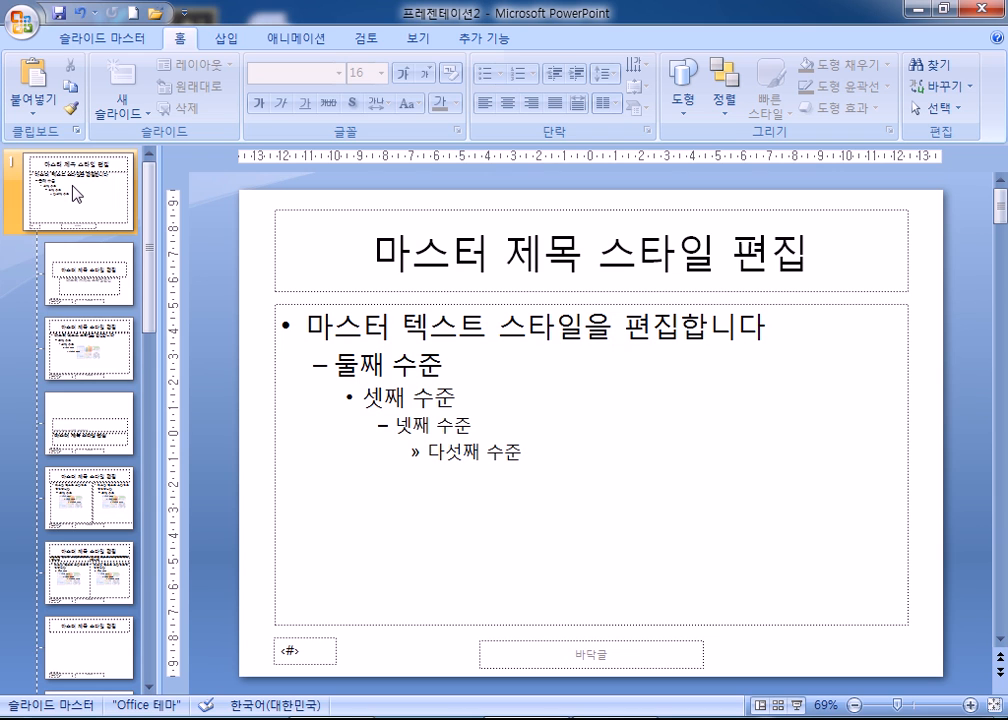
Step: Delete the date placeholder from the title-and-content layout
{"action": "left_click", "coordinate": [102, 370]}
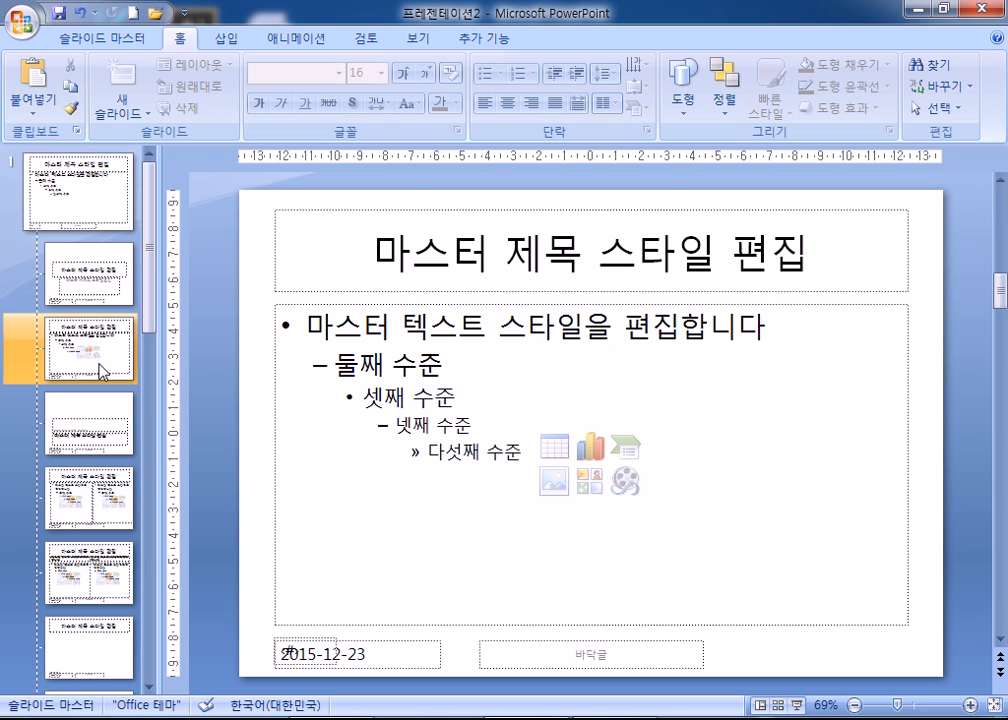
{"action": "left_click", "coordinate": [409, 649]}
{"action": "key", "text": "Delete"}
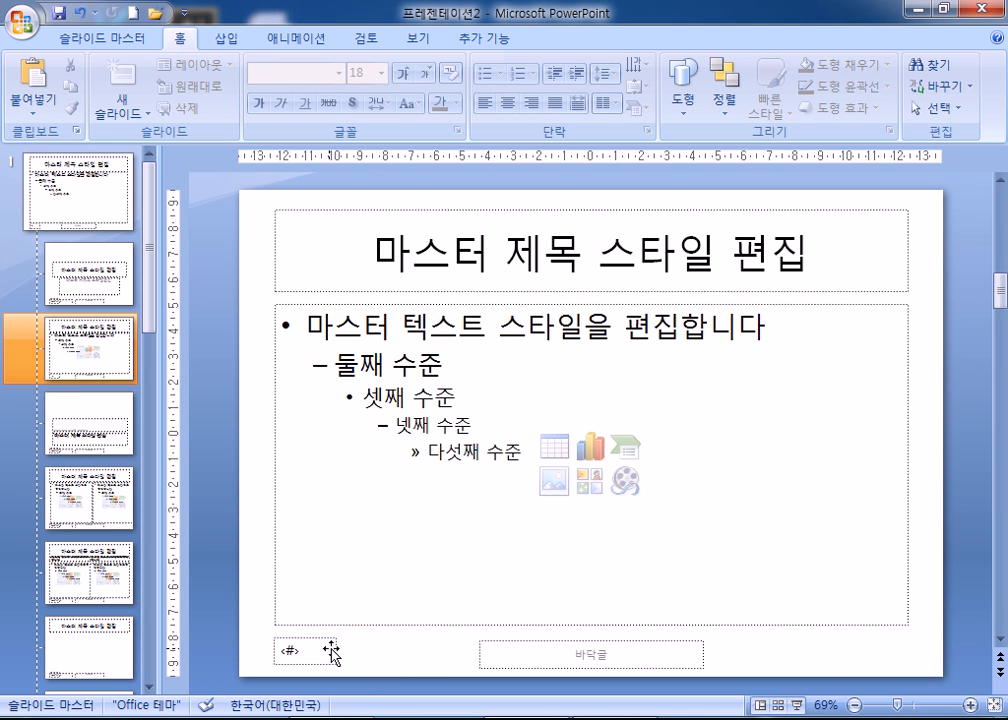
{"action": "left_click", "coordinate": [101, 358]}
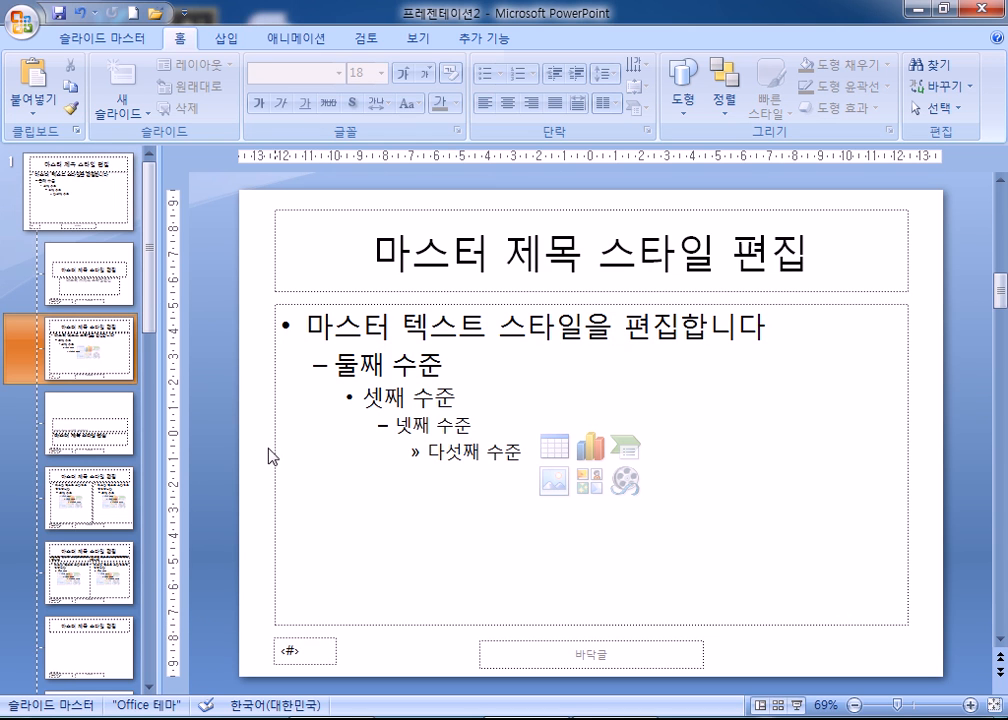
Step: On the slide master, move the slide number placeholder to the slide's lower-right corner and right-align its text
{"action": "left_click", "coordinate": [68, 188]}
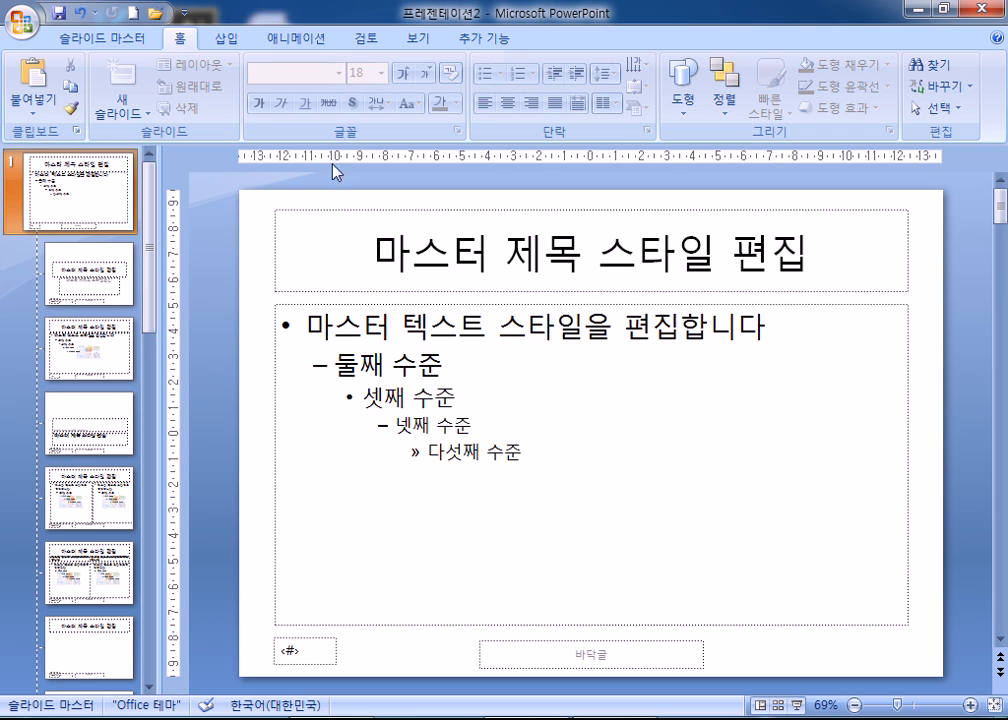
{"action": "left_click_drag", "start_coordinate": [326, 652], "coordinate": [904, 640]}
{"action": "left_click", "coordinate": [537, 105]}
Step: Move the slide number placeholder on the title-and-content layout to the slide's lower-left corner, and compare it with the two-content layout
{"action": "left_click", "coordinate": [93, 362]}
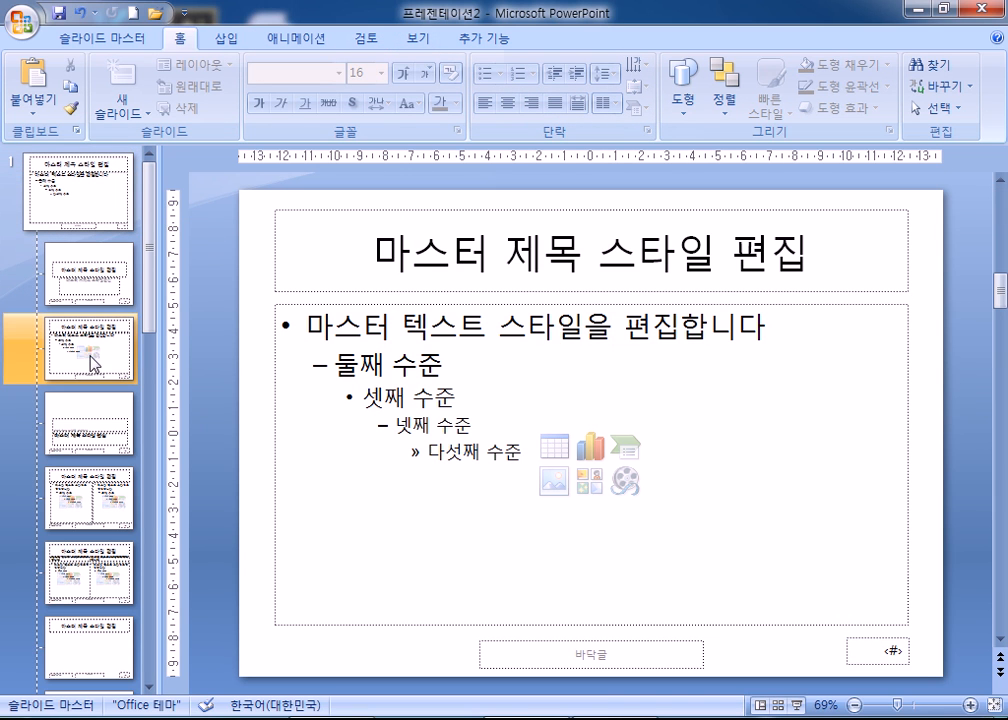
{"action": "left_click_drag", "start_coordinate": [855, 652], "coordinate": [275, 643]}
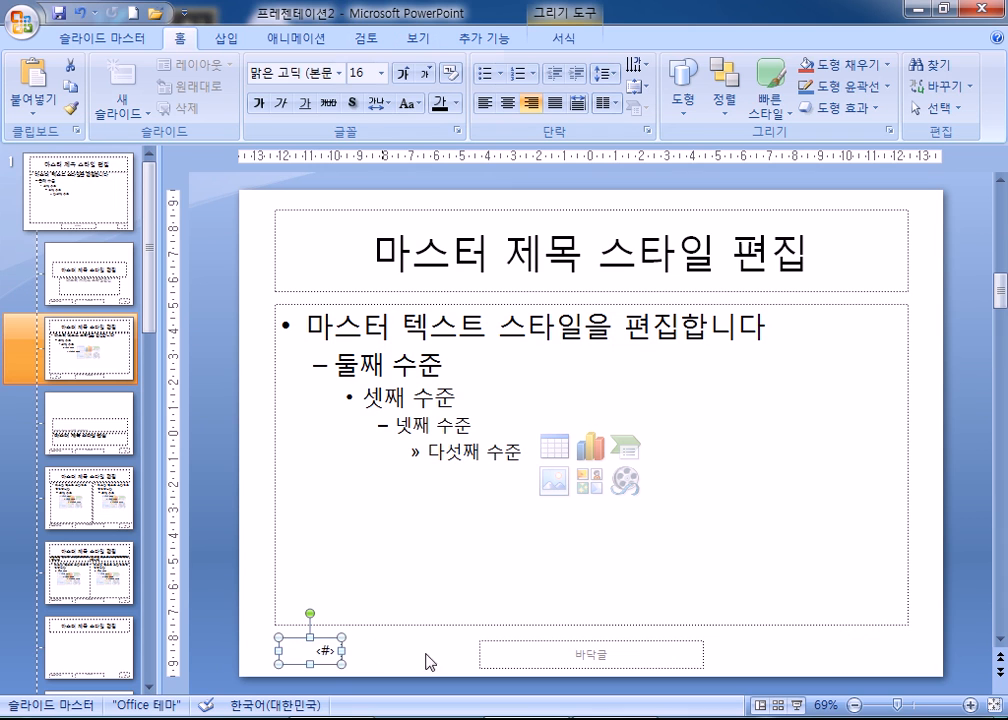
{"action": "left_click", "coordinate": [108, 206]}
{"action": "left_click", "coordinate": [85, 365]}
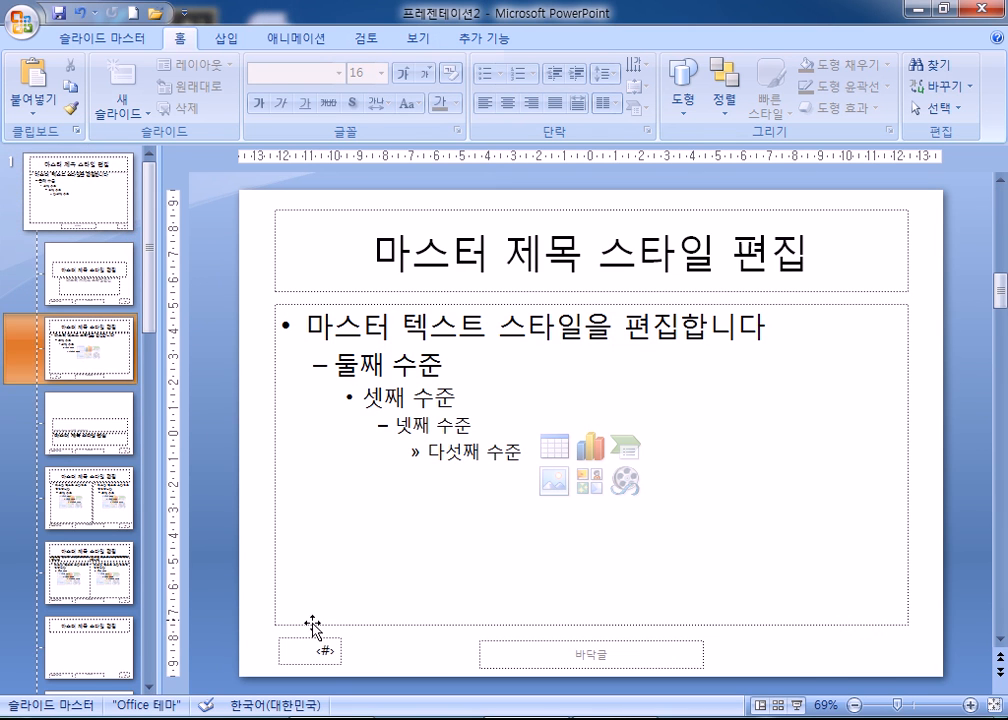
{"action": "left_click", "coordinate": [312, 647]}
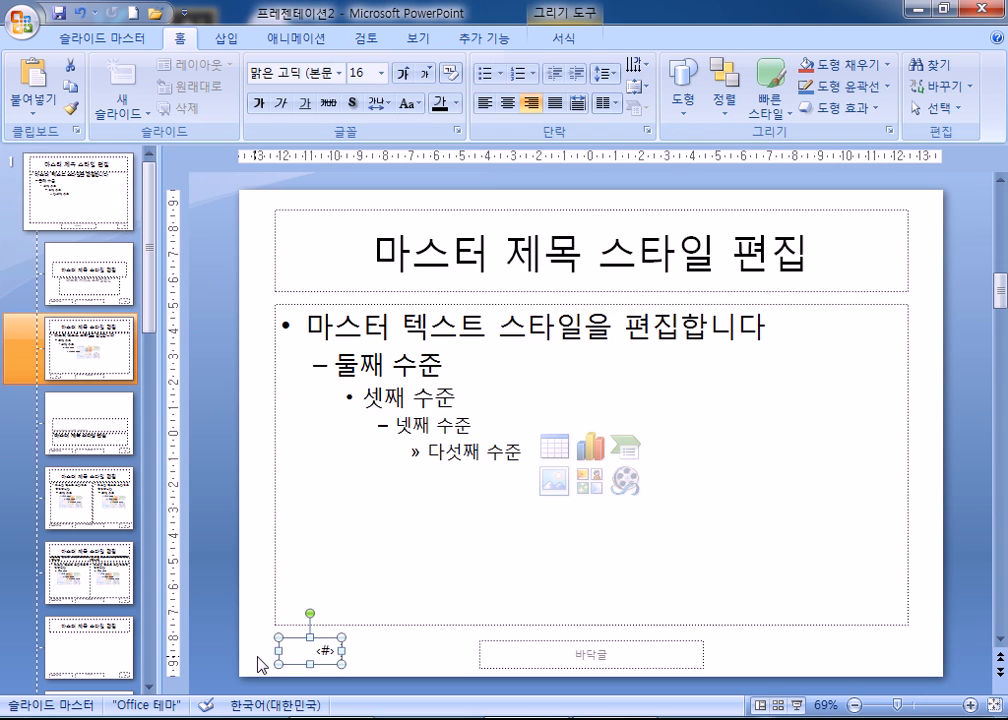
{"action": "left_click", "coordinate": [90, 500]}
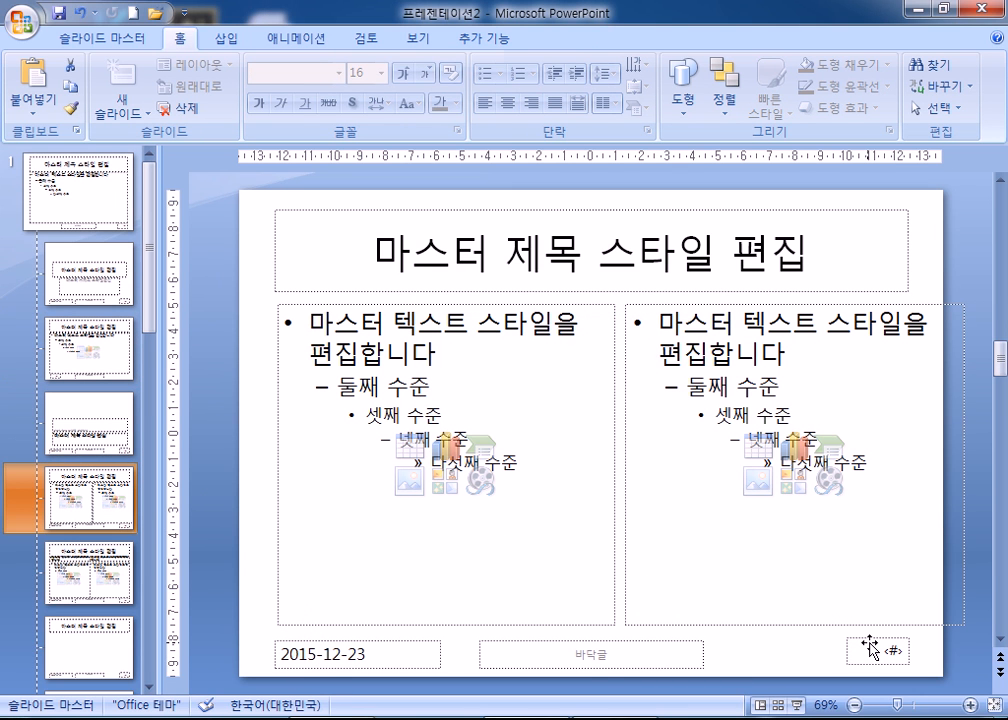
{"action": "left_click", "coordinate": [95, 345]}
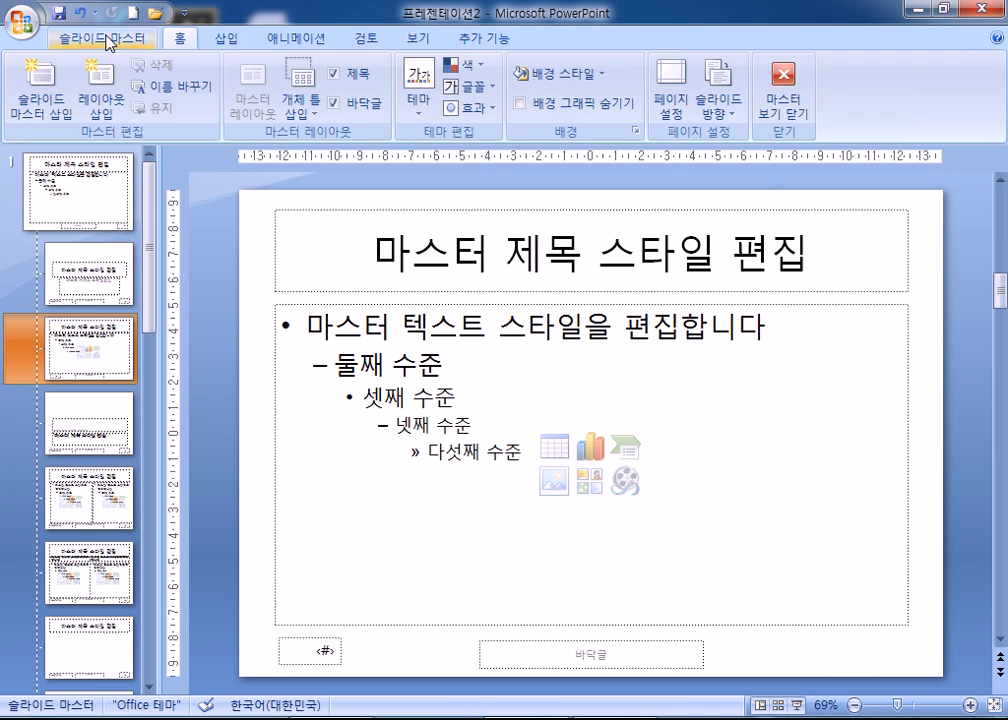
Step: Return to the normal slide view and apply slide numbers to all slides except the title slide
{"action": "left_click", "coordinate": [108, 40]}
{"action": "left_click", "coordinate": [781, 95]}
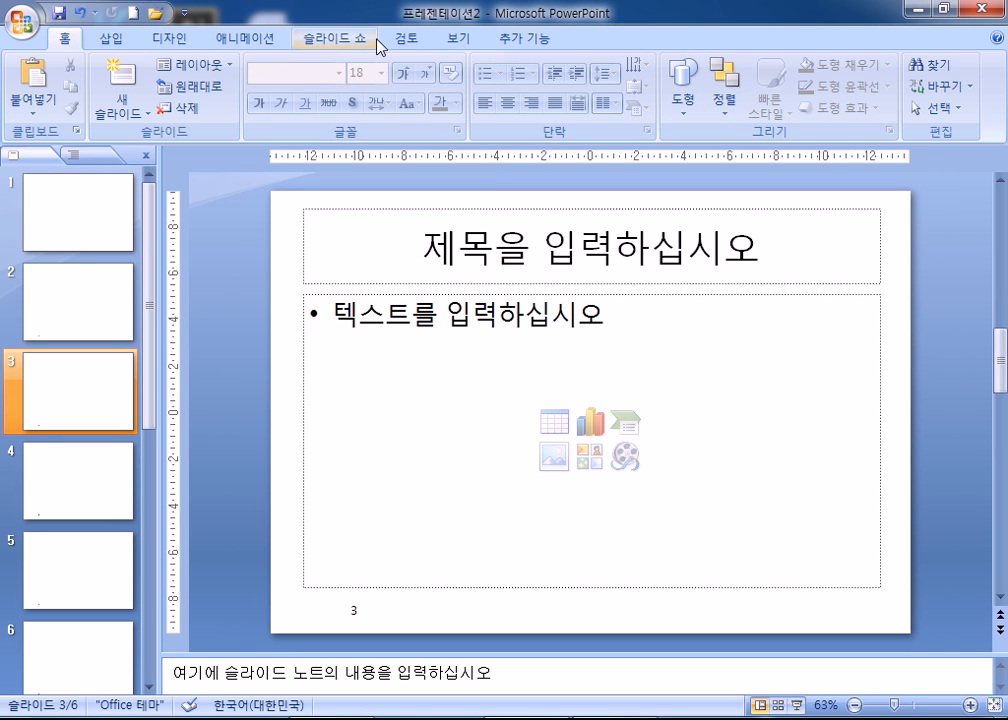
{"action": "left_click", "coordinate": [108, 39]}
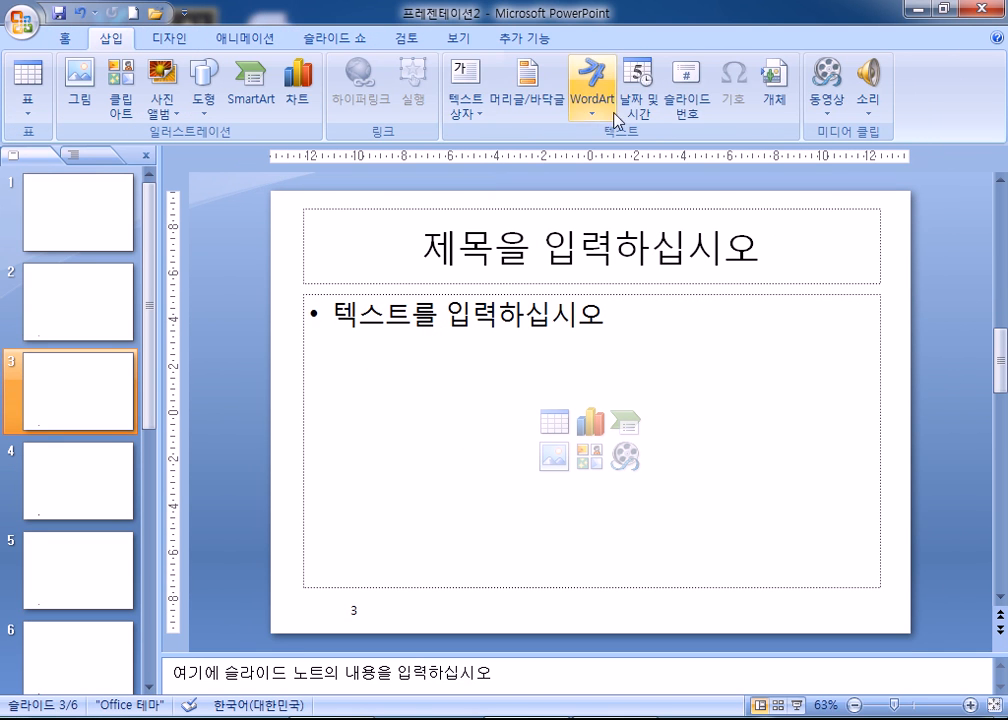
{"action": "left_click", "coordinate": [511, 97]}
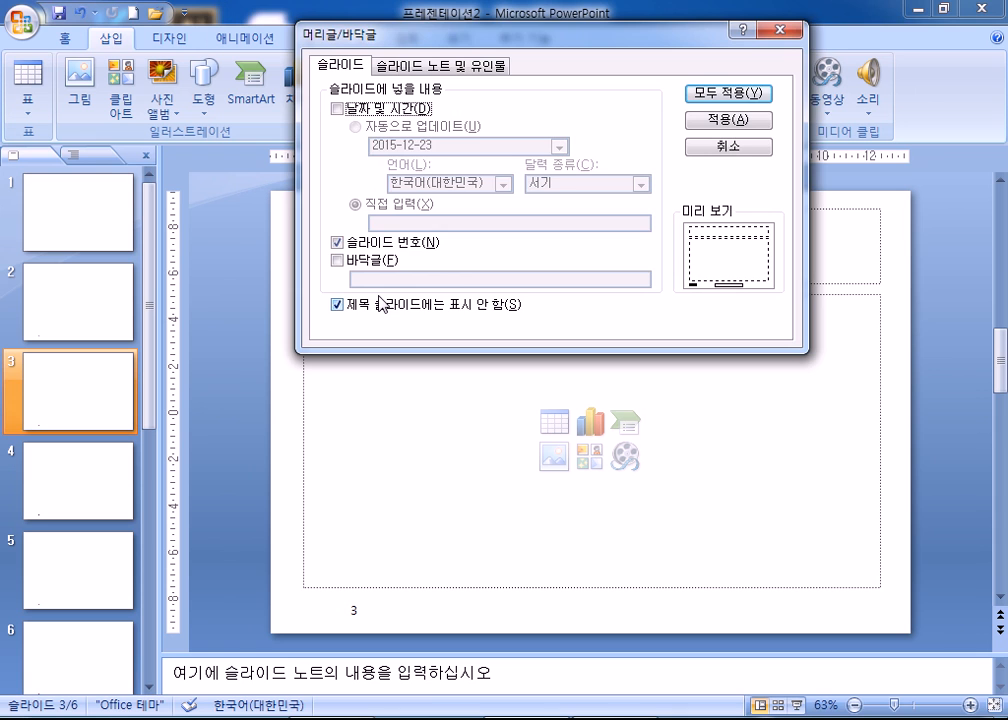
{"action": "left_click", "coordinate": [745, 94]}
{"action": "left_click", "coordinate": [112, 313]}
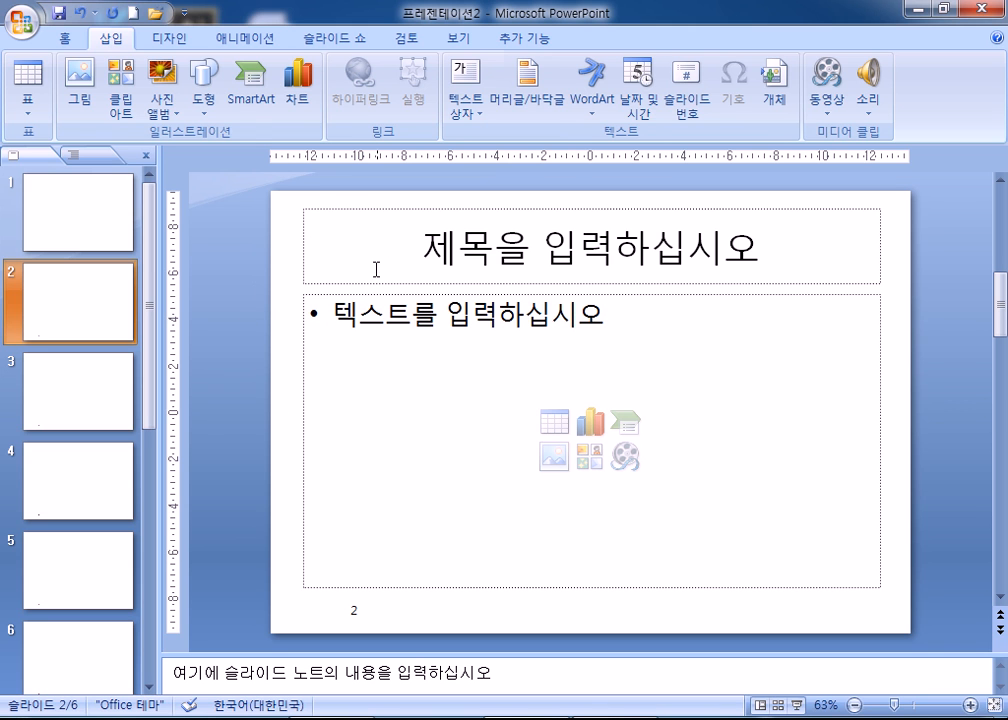
Step: Insert a slide with the two-content layout after slide 2 and compare its number position with slide 2
{"action": "left_click", "coordinate": [63, 40]}
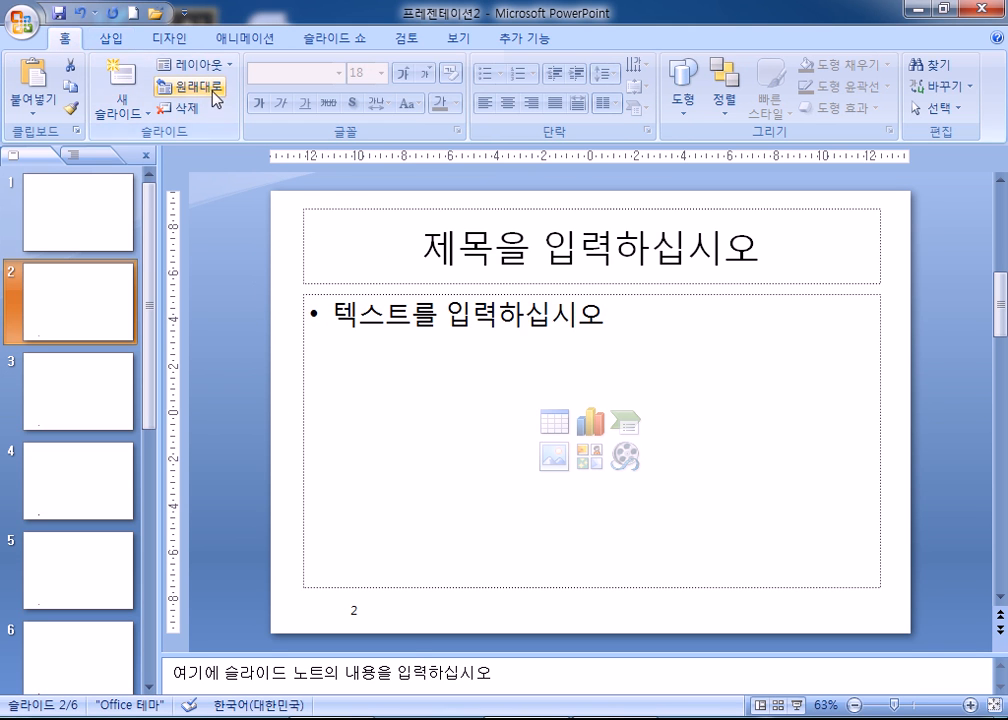
{"action": "left_click", "coordinate": [128, 106]}
{"action": "left_click", "coordinate": [183, 311]}
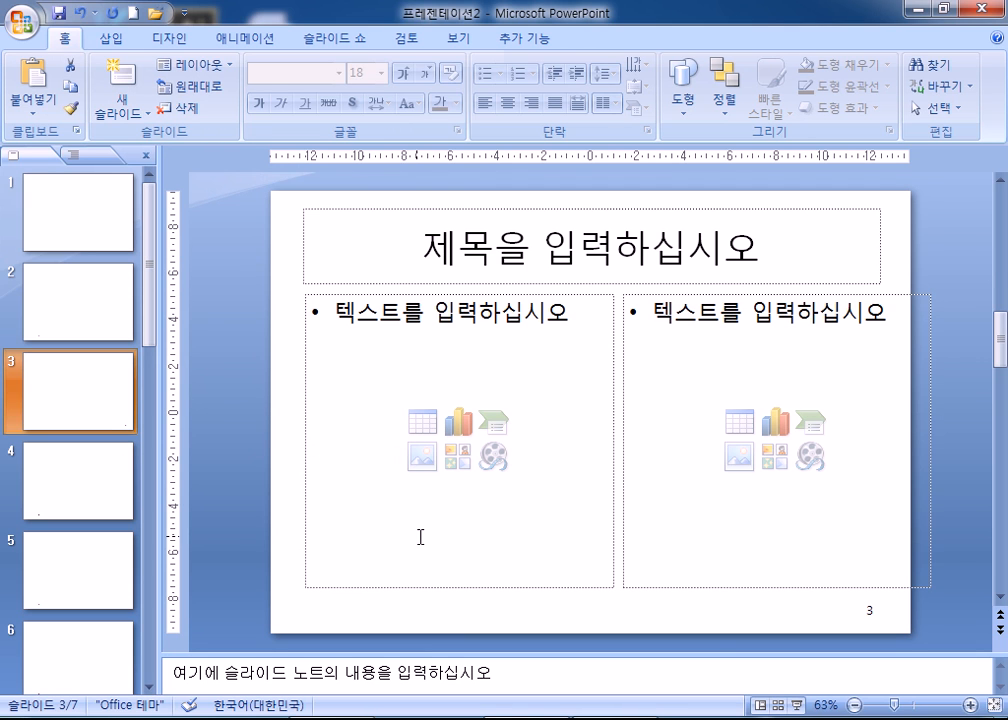
{"action": "left_click", "coordinate": [90, 330]}
{"action": "left_click", "coordinate": [101, 382]}
Step: After slide 3, insert a title-and-content slide followed by a title-only slide
{"action": "left_click", "coordinate": [147, 121]}
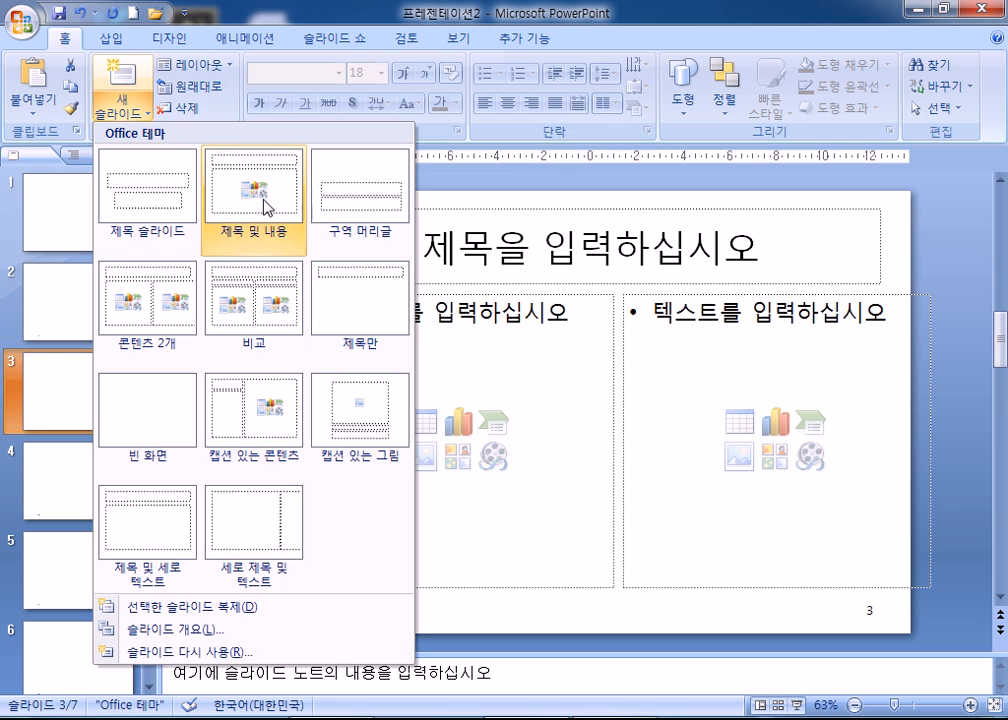
{"action": "left_click", "coordinate": [264, 220]}
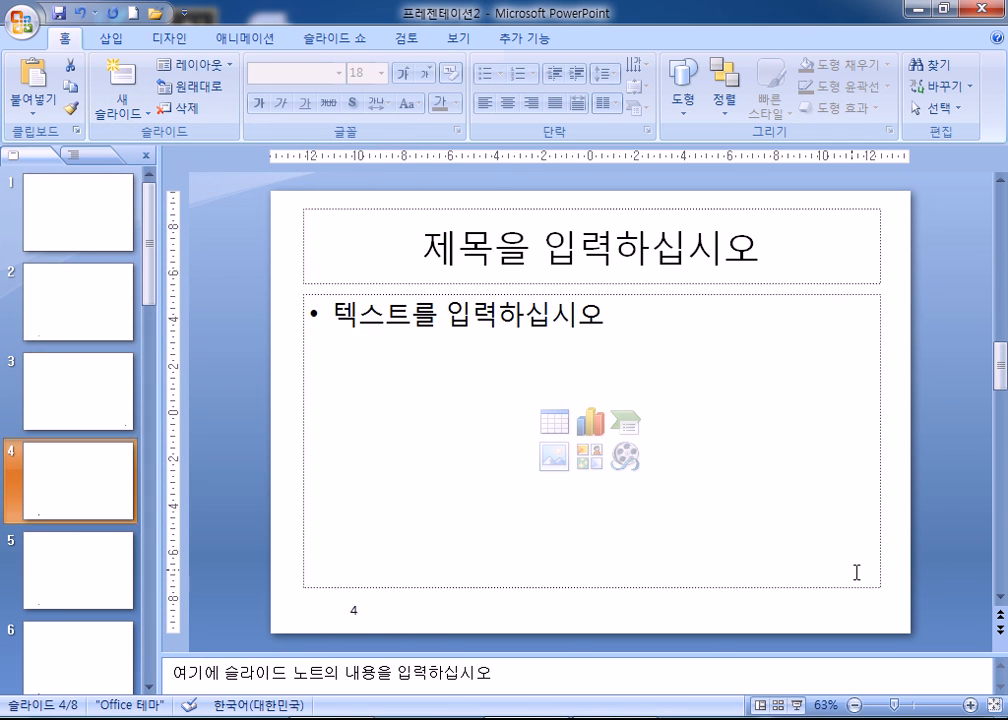
{"action": "left_click", "coordinate": [120, 112]}
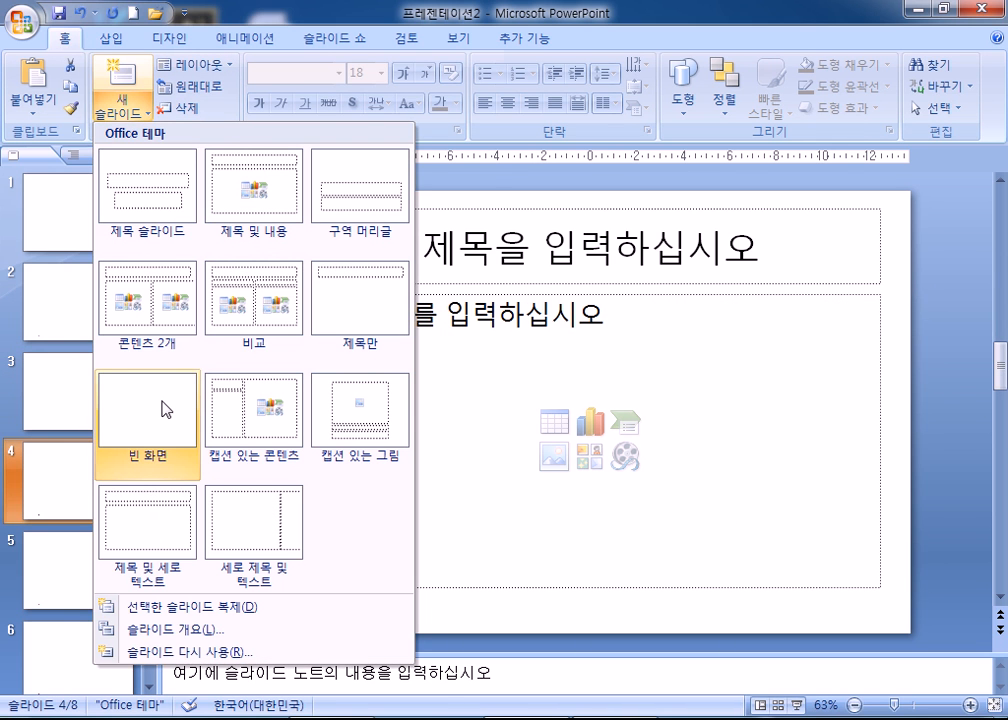
{"action": "left_click", "coordinate": [399, 293]}
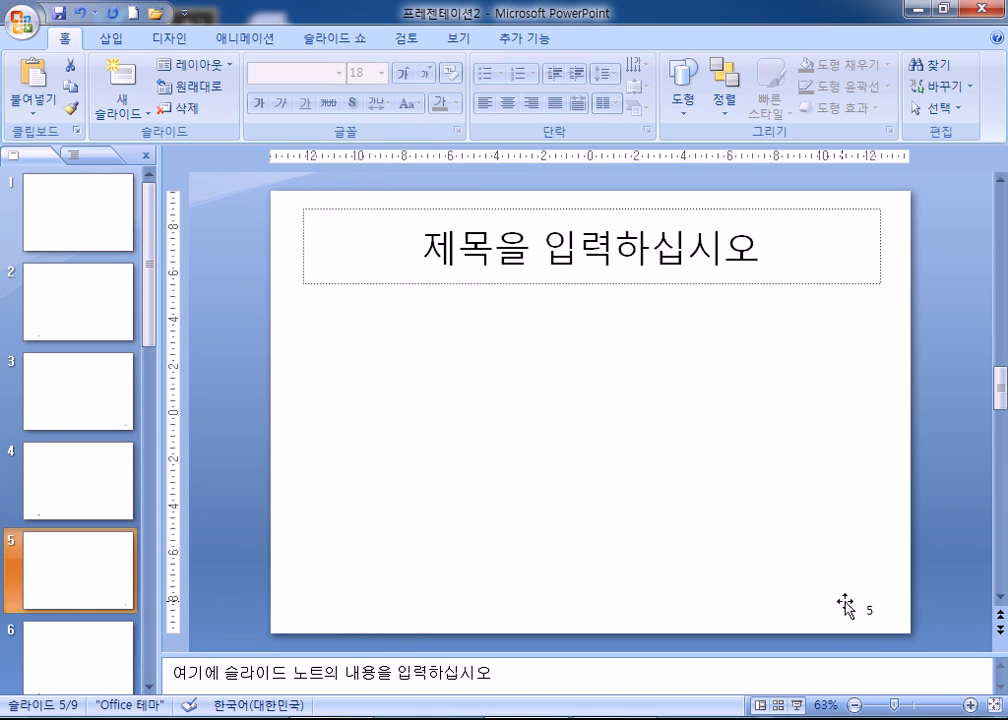
{"action": "left_click", "coordinate": [862, 622]}
{"action": "key", "text": "ctrl+z"}
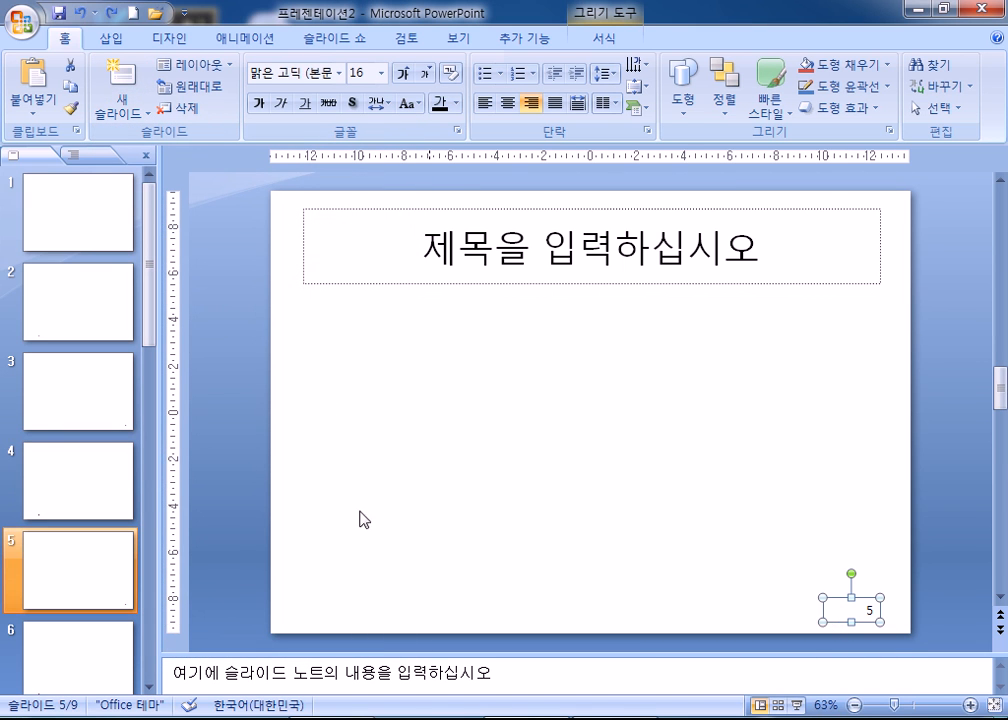
Step: Compare the slide number position on slides 2 and 3 and on the slide master and its layouts
{"action": "left_click", "coordinate": [74, 335]}
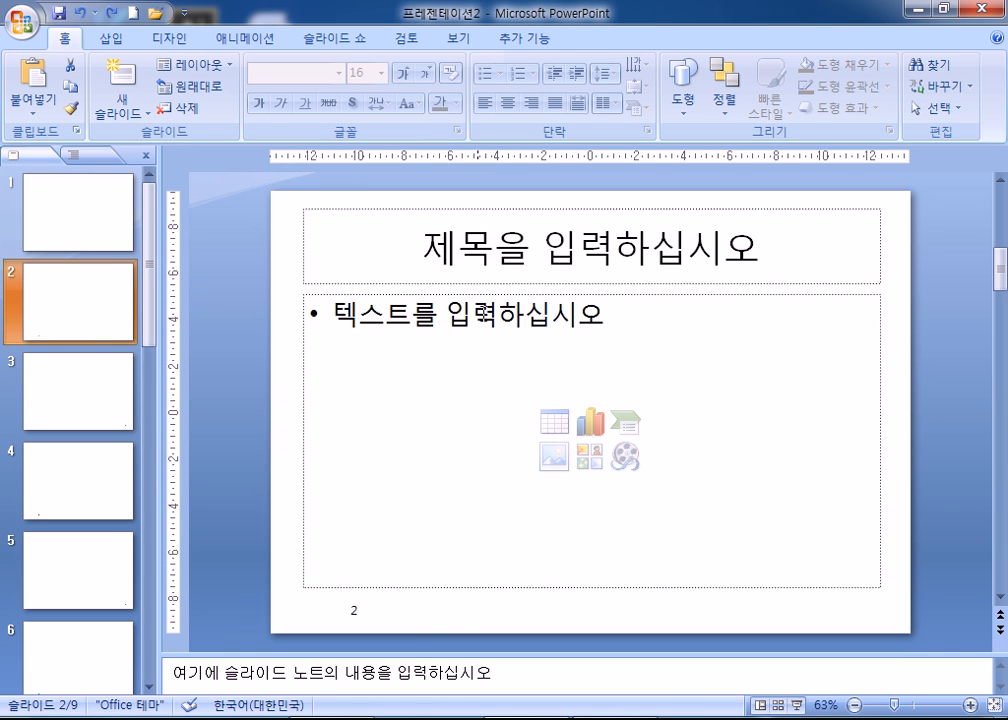
{"action": "left_click", "coordinate": [79, 410]}
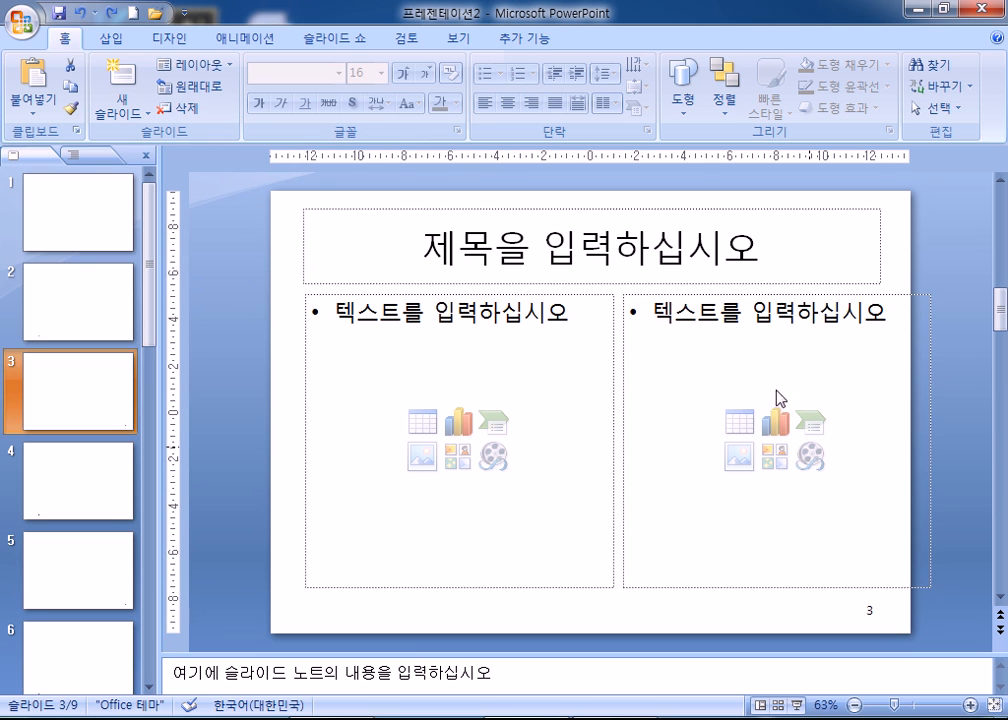
{"action": "left_click", "coordinate": [456, 40]}
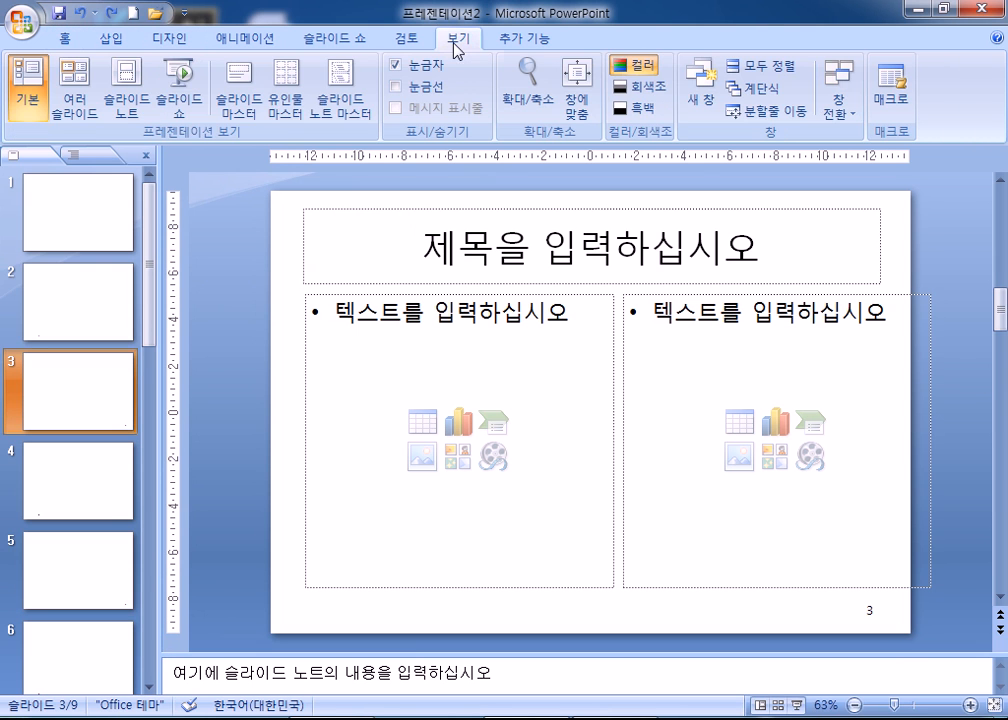
{"action": "left_click", "coordinate": [238, 85]}
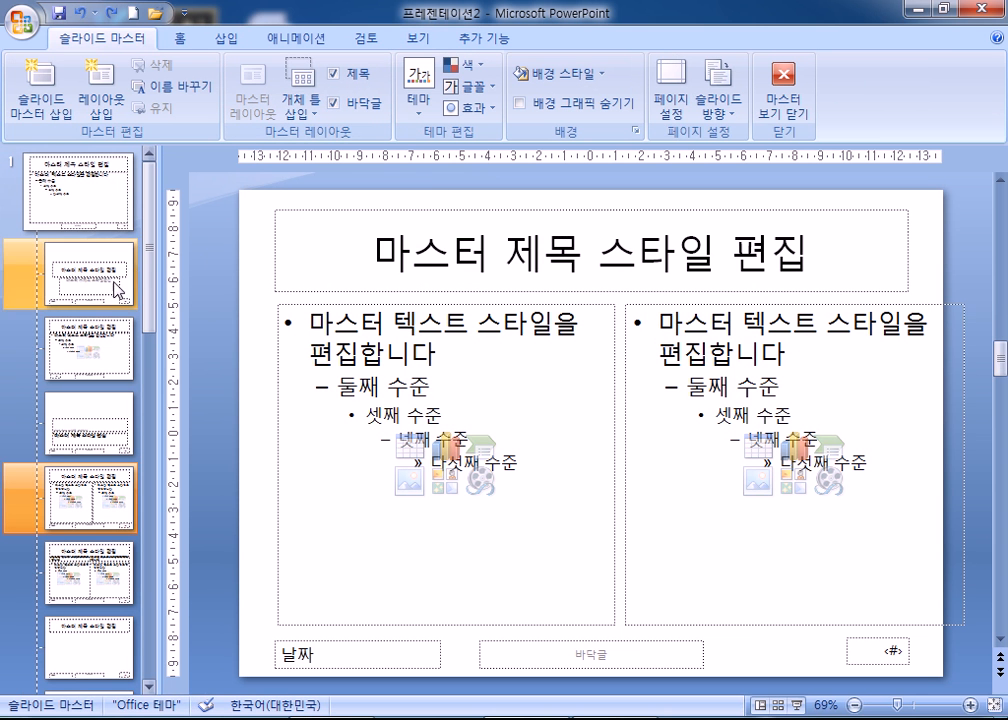
{"action": "left_click", "coordinate": [89, 348]}
{"action": "left_click", "coordinate": [90, 422]}
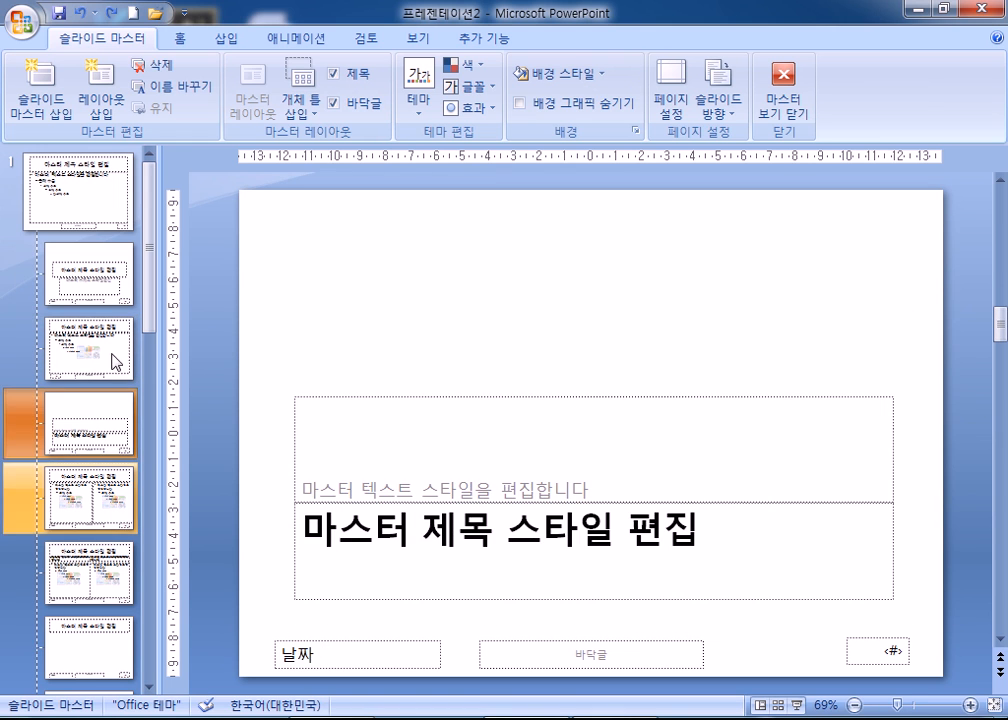
{"action": "left_click", "coordinate": [92, 198]}
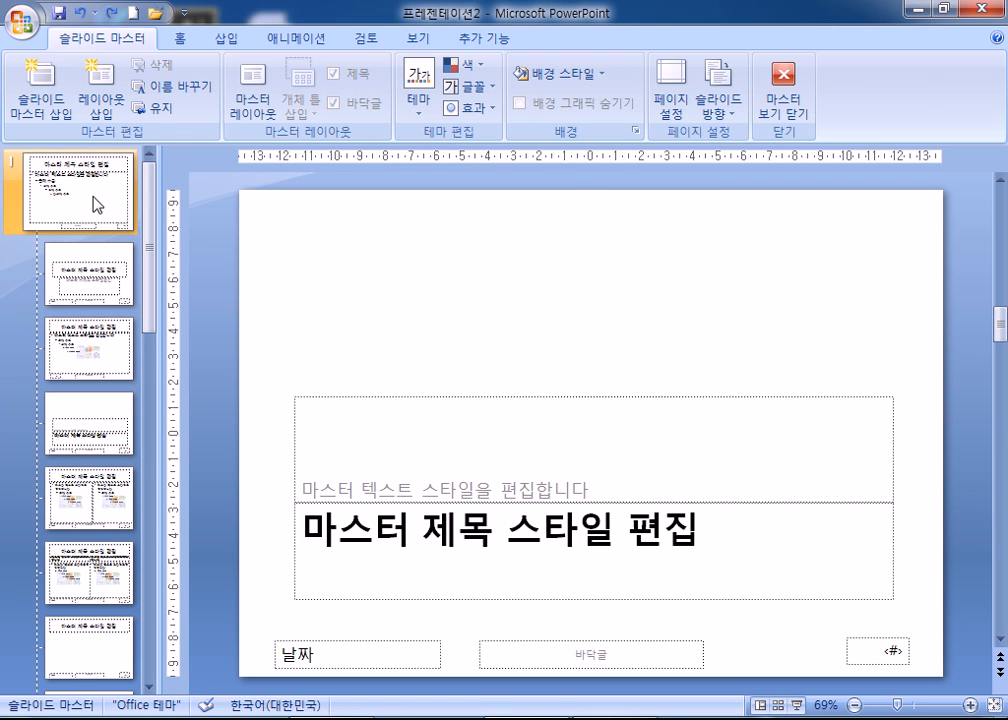
{"action": "left_click", "coordinate": [896, 640]}
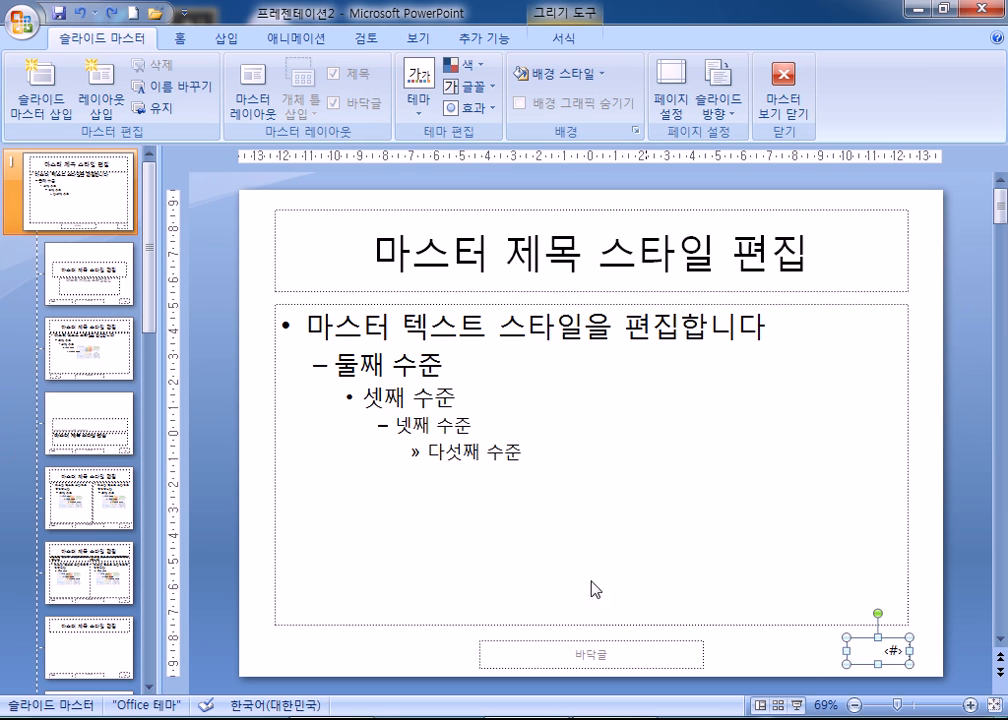
{"action": "left_click", "coordinate": [68, 350]}
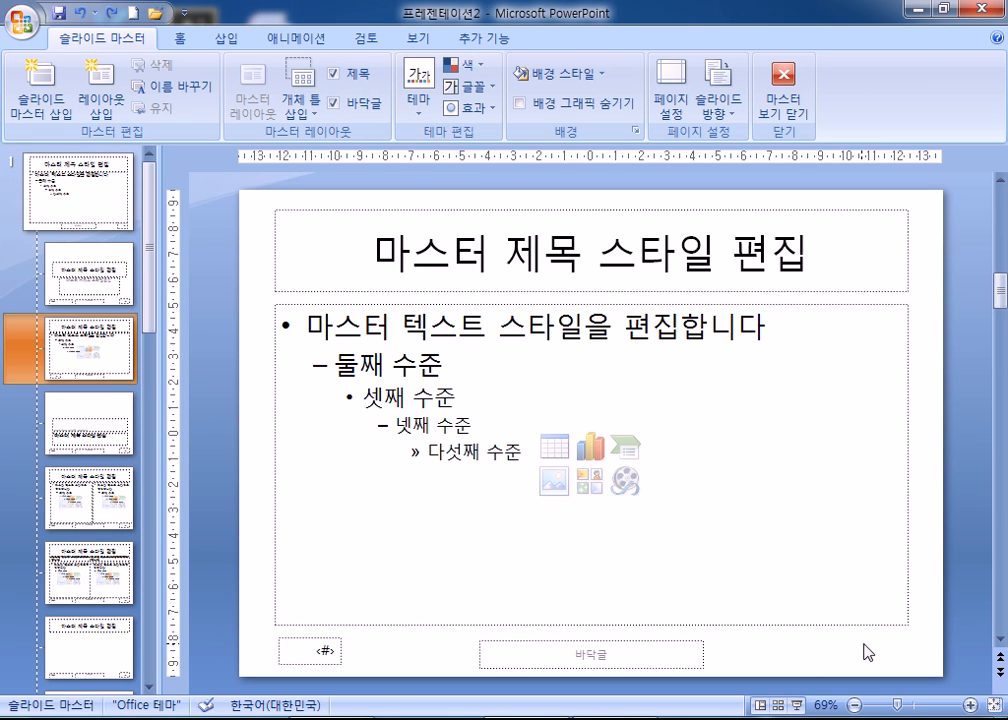
{"action": "left_click", "coordinate": [109, 212]}
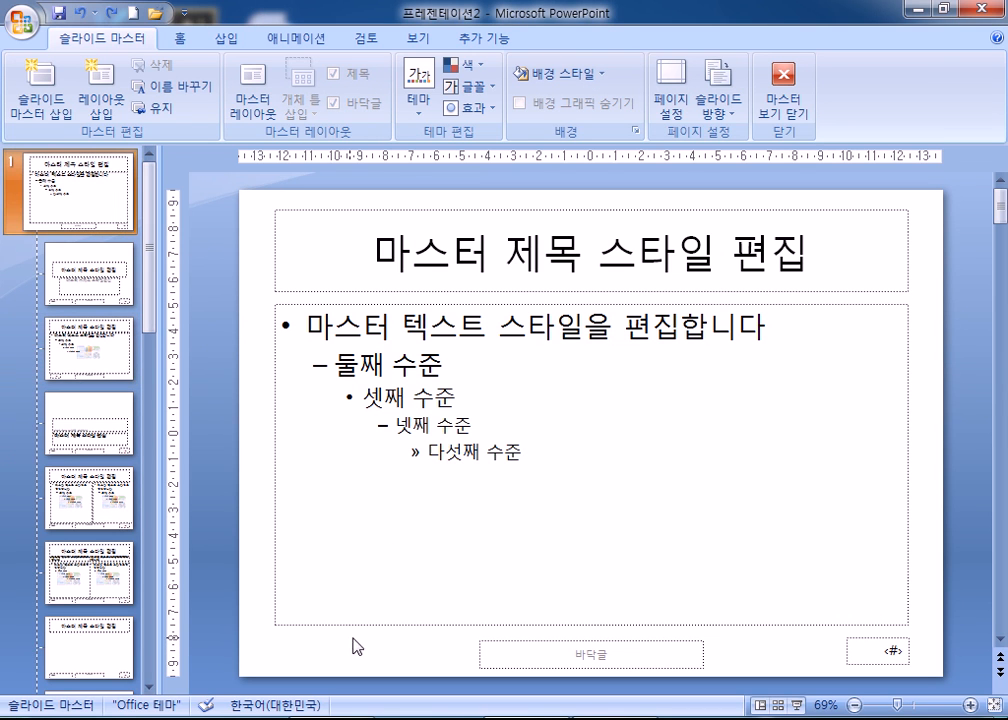
Step: On the slide master, move the slide number placeholder to the slide's lower-left corner and left-align its text
{"action": "left_click", "coordinate": [856, 641]}
{"action": "left_click_drag", "start_coordinate": [858, 641], "coordinate": [289, 636]}
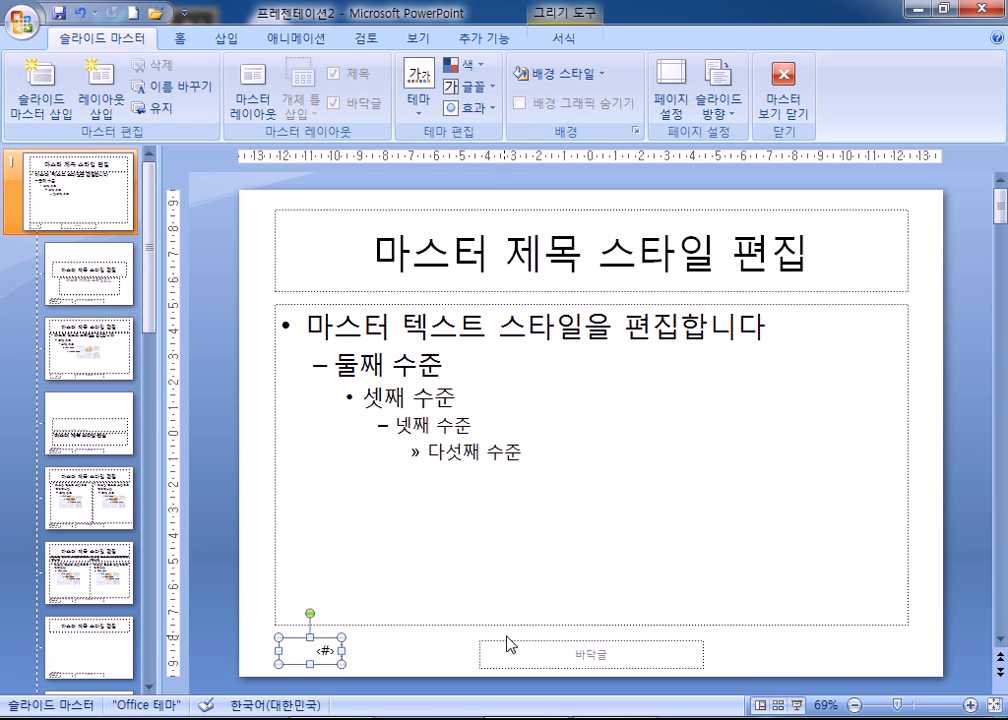
{"action": "key", "text": "Left"}
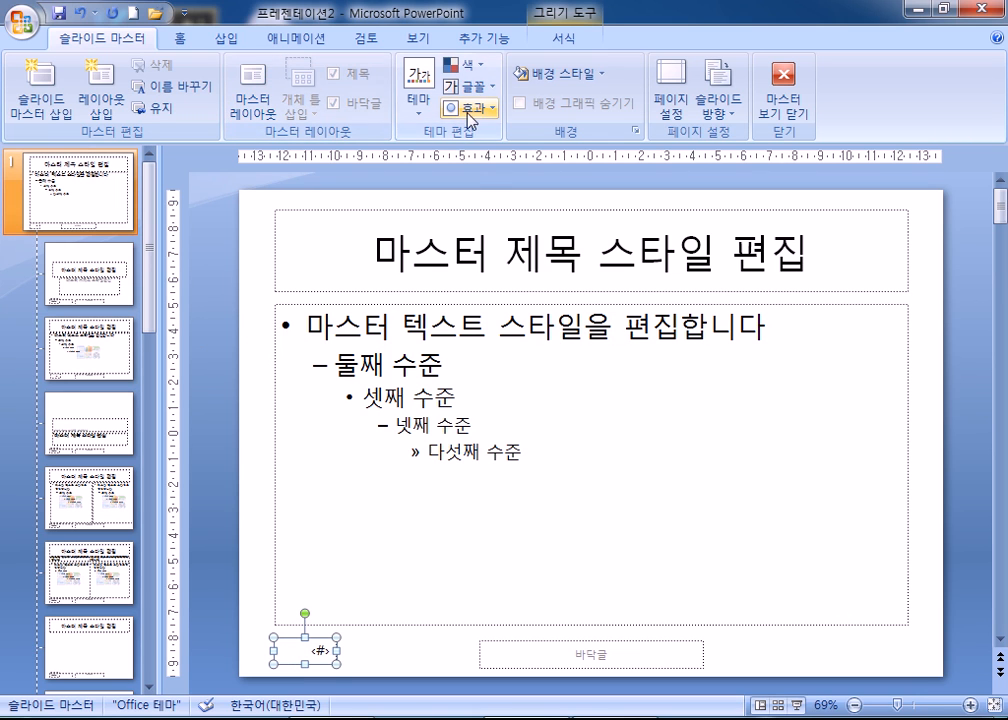
{"action": "left_click", "coordinate": [185, 38]}
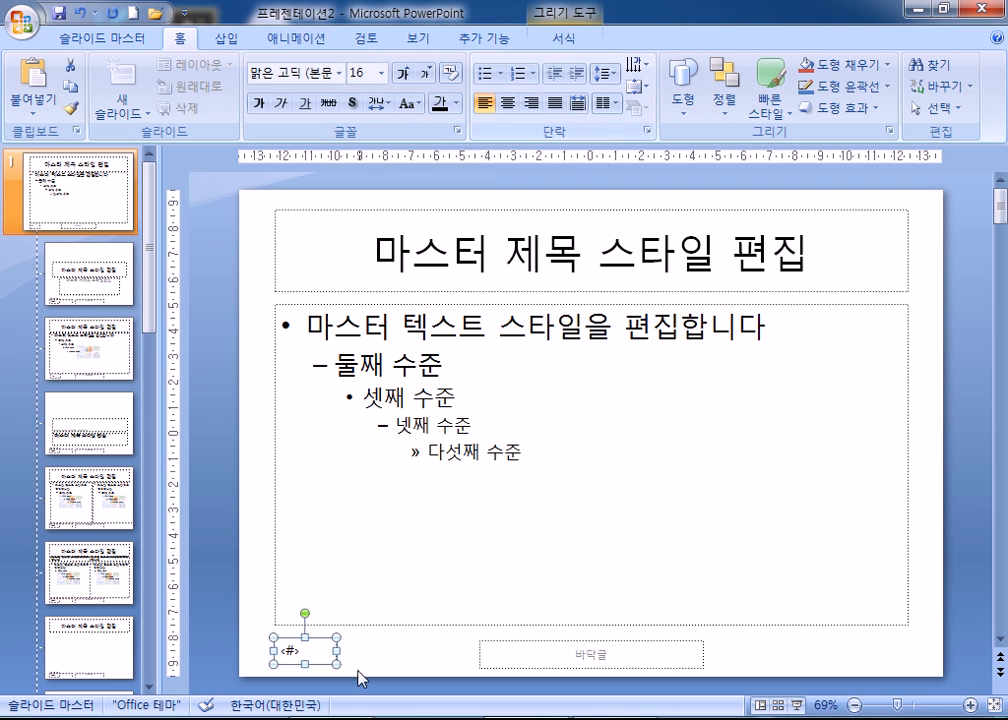
Step: Shift the slide master's number placeholder slightly further left and down, closer to the slide's corner
{"action": "mouse_move", "coordinate": [315, 646]}
{"action": "left_mouse_down"}
{"action": "mouse_move", "coordinate": [412, 637]}
{"action": "mouse_move", "coordinate": [299, 645]}
{"action": "left_mouse_up"}
{"action": "key", "text": "Down"}
{"action": "key", "text": "Down"}
{"action": "key", "text": "Down"}
{"action": "key", "text": "Down"}
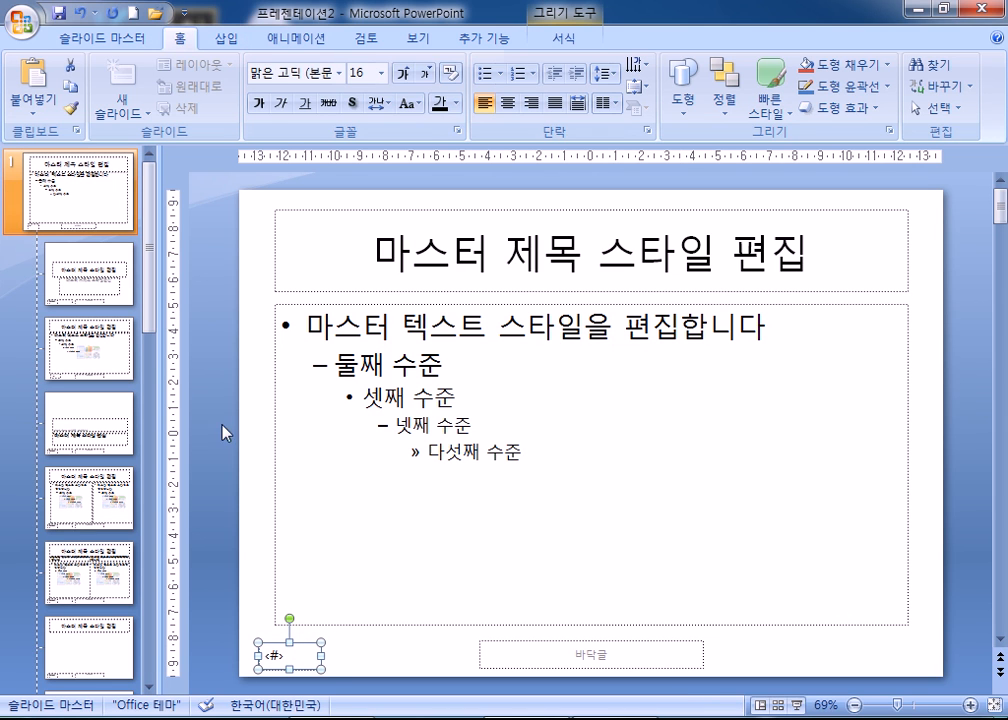
Step: Check which layouts follow the slide master's number placeholder, comparing title-and-content with the other layouts
{"action": "left_click", "coordinate": [86, 342]}
{"action": "left_click", "coordinate": [101, 430]}
{"action": "left_click", "coordinate": [113, 500]}
{"action": "left_click", "coordinate": [108, 567]}
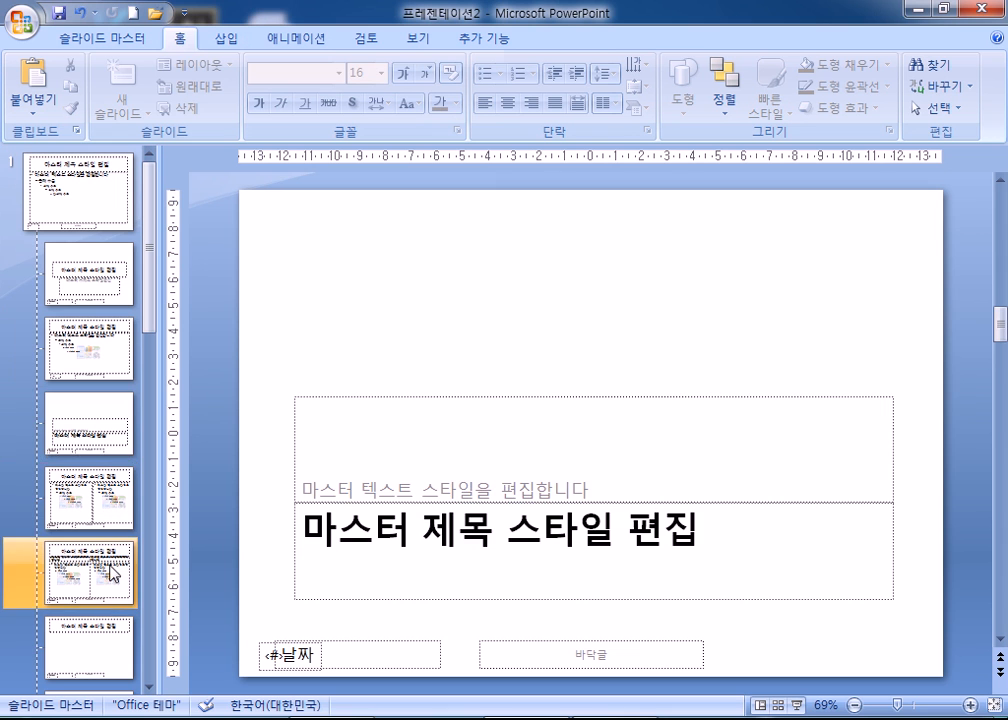
{"action": "left_click", "coordinate": [117, 428]}
{"action": "left_click", "coordinate": [117, 367]}
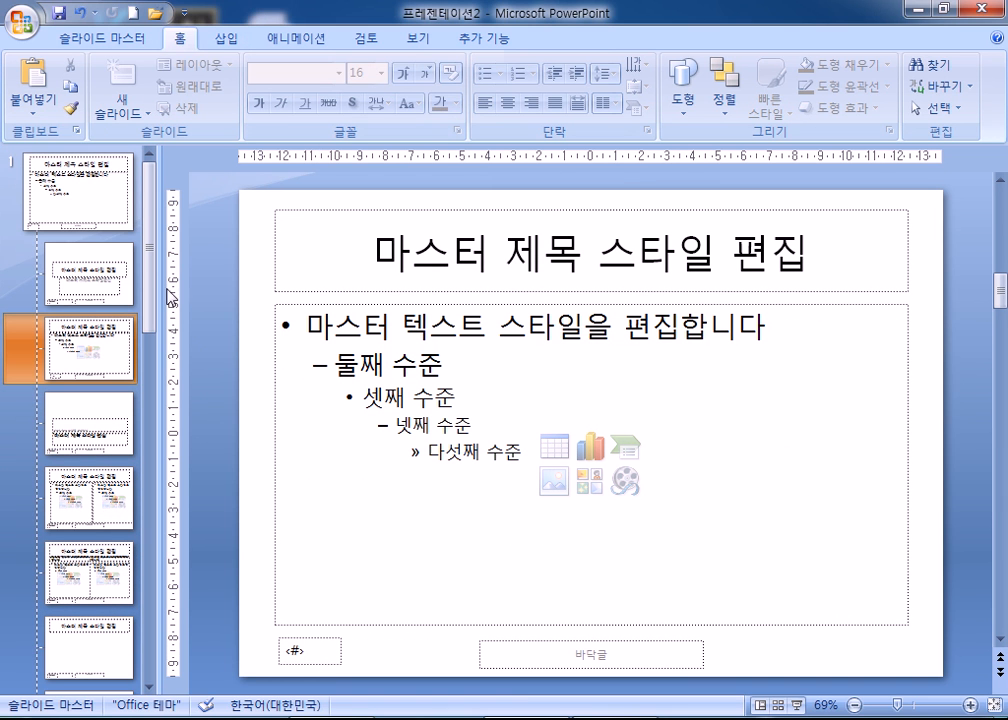
{"action": "left_click", "coordinate": [99, 196]}
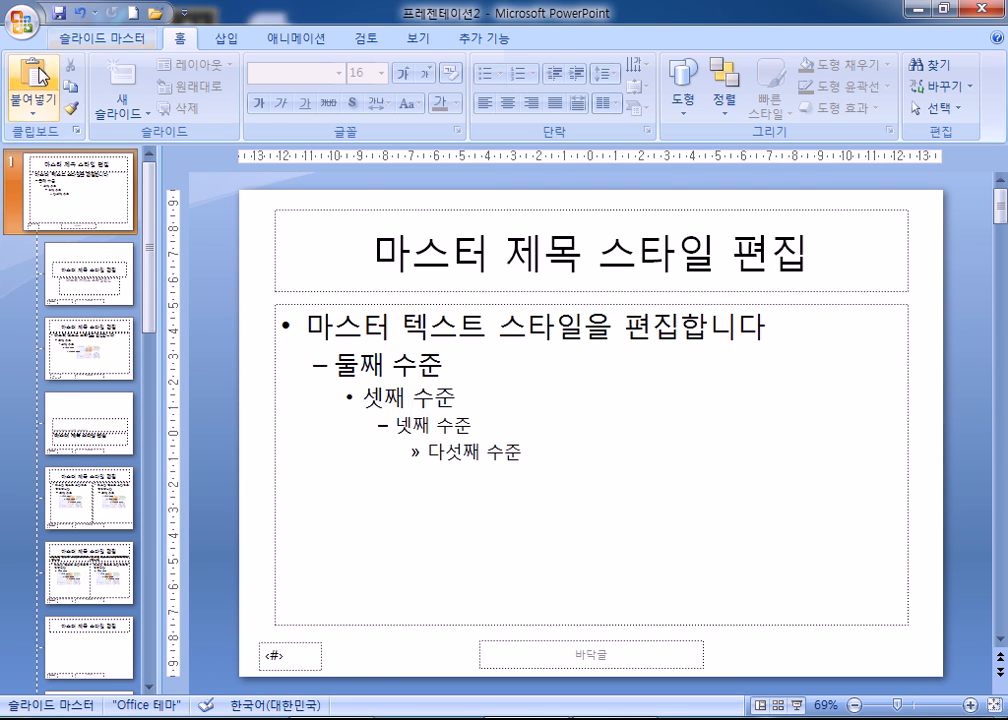
Step: Create a new blank presentation and fill it up to six slides, using title-and-content slides after the title slide
{"action": "left_click", "coordinate": [131, 12]}
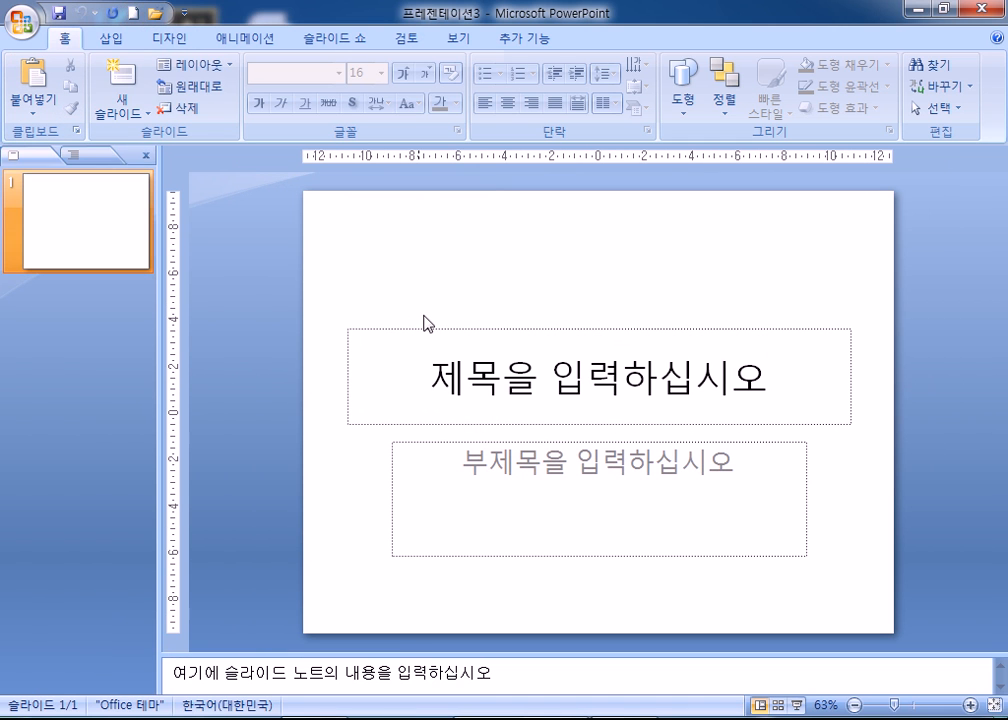
{"action": "left_click", "coordinate": [124, 68]}
{"action": "left_click", "coordinate": [124, 68]}
{"action": "left_click", "coordinate": [124, 68]}
{"action": "left_click", "coordinate": [124, 68]}
{"action": "left_click", "coordinate": [124, 68]}
{"action": "left_click", "coordinate": [124, 68]}
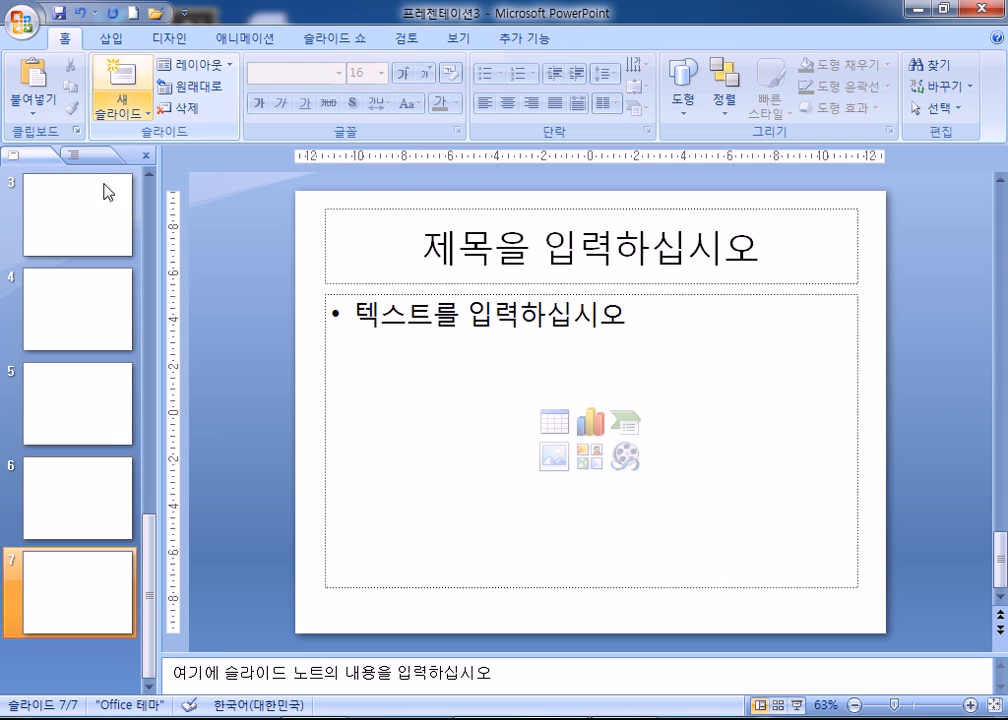
{"action": "left_click", "coordinate": [77, 516]}
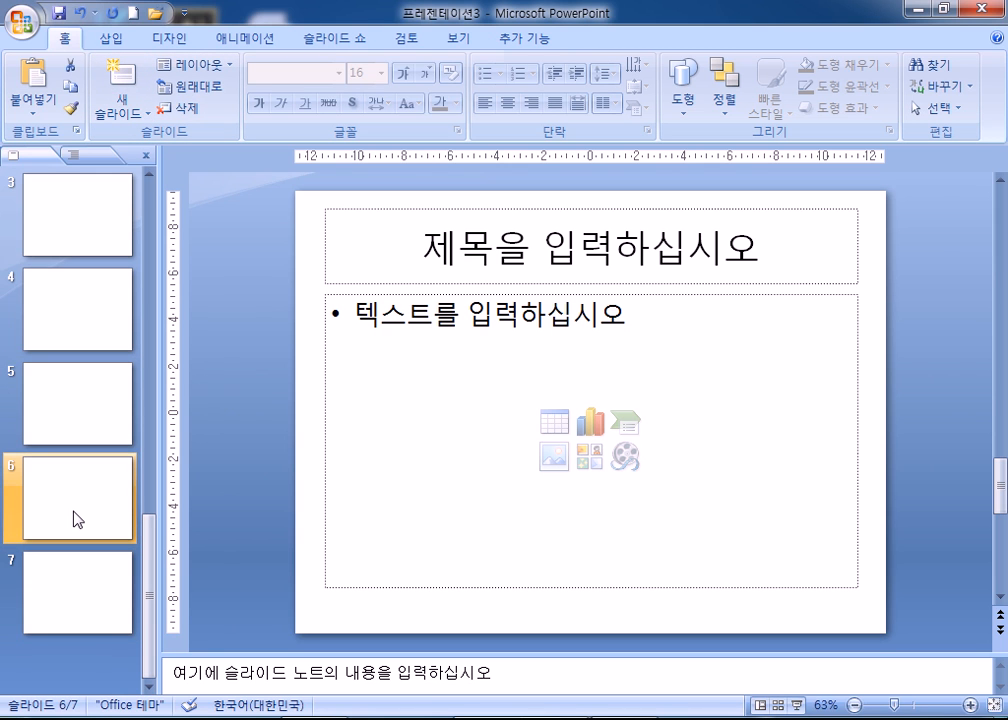
{"action": "key", "text": "Delete"}
Step: On the new presentation's slide master, increase the slide number placeholder's font size to 24
{"action": "left_click", "coordinate": [452, 38]}
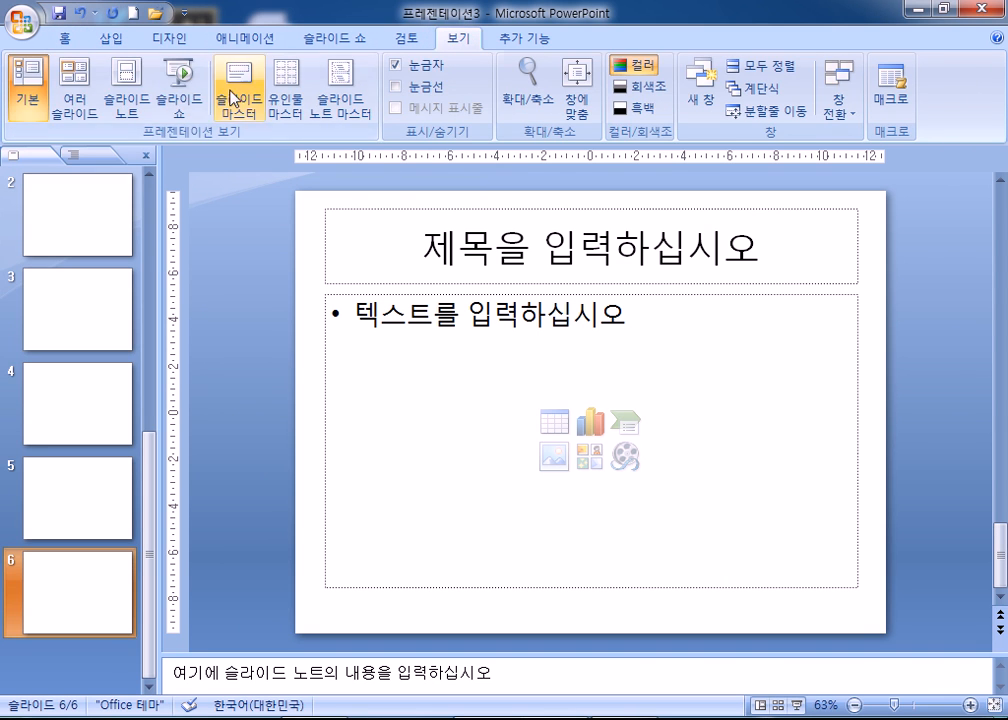
{"action": "left_click", "coordinate": [240, 97]}
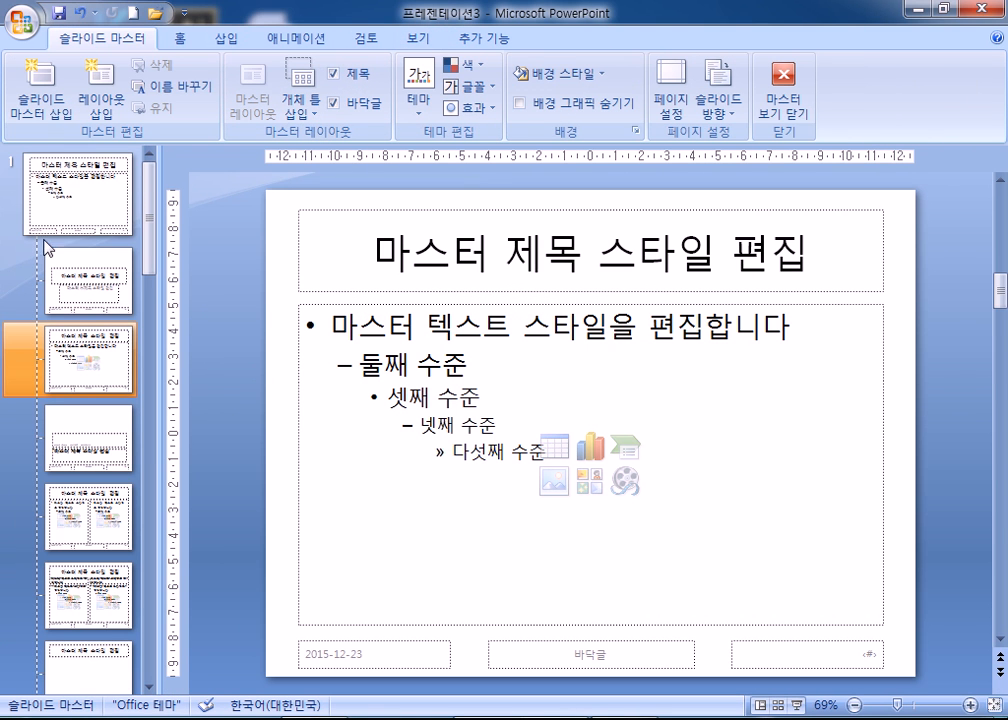
{"action": "left_click", "coordinate": [82, 222]}
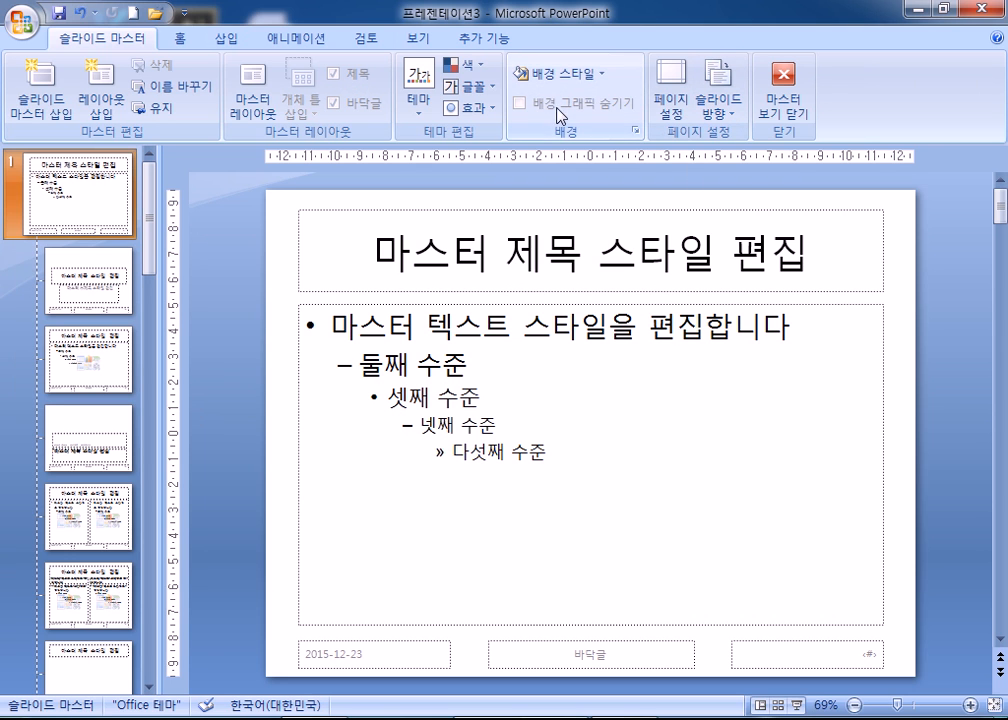
{"action": "left_click", "coordinate": [779, 645]}
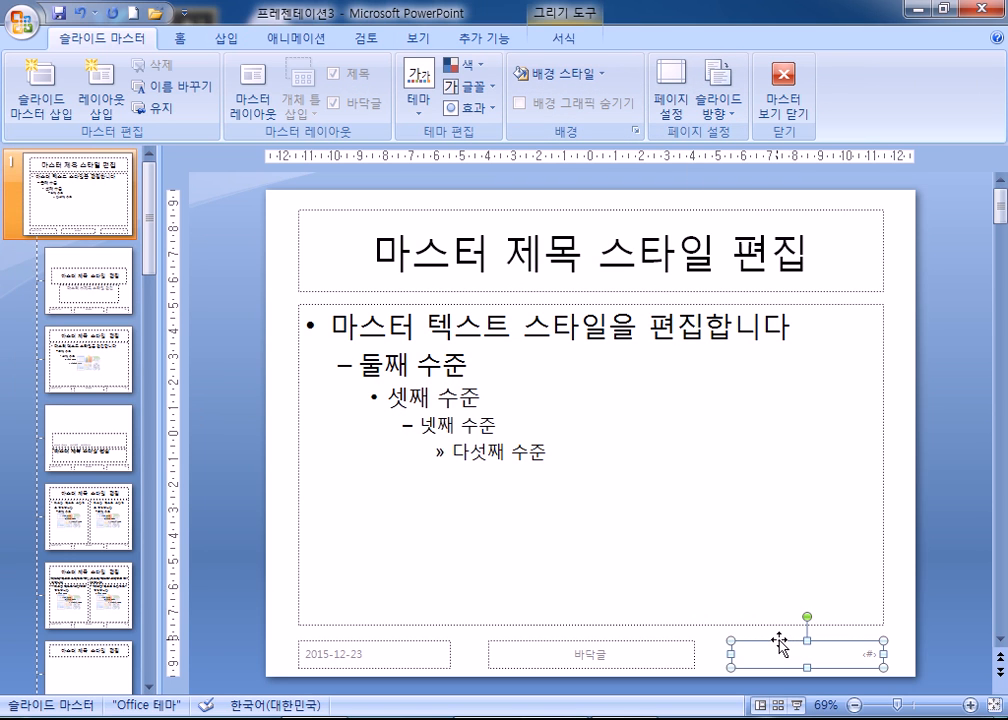
{"action": "left_click", "coordinate": [180, 38]}
{"action": "left_click", "coordinate": [402, 74]}
{"action": "left_click", "coordinate": [402, 74]}
{"action": "left_click", "coordinate": [402, 74]}
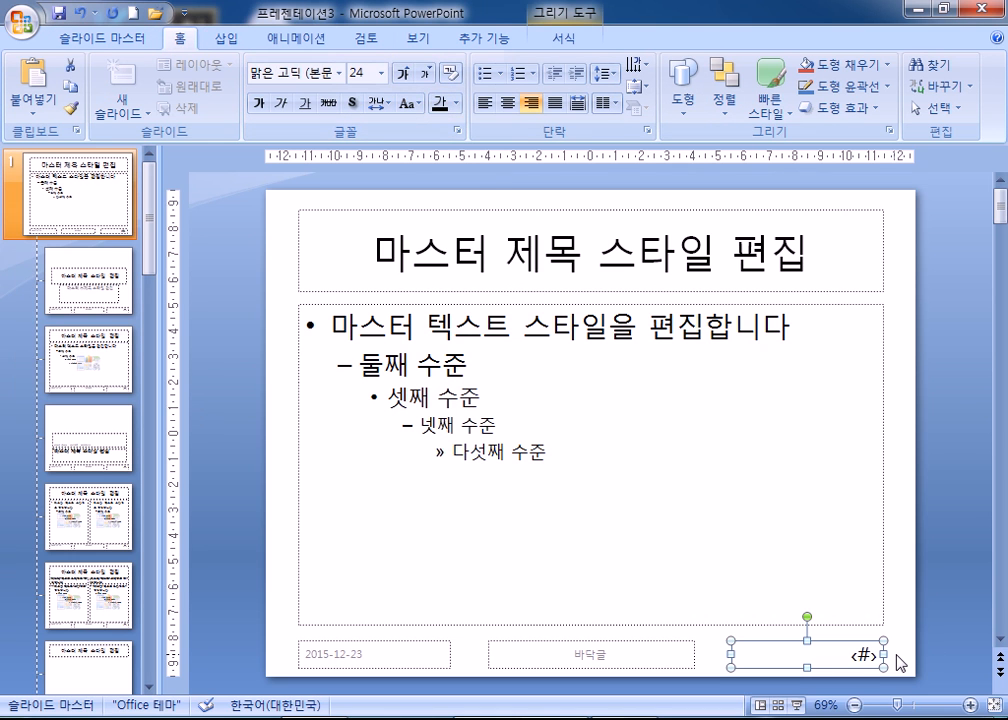
Step: Set the slide master's number placeholder text to bold at font size 16
{"action": "left_click", "coordinate": [427, 74]}
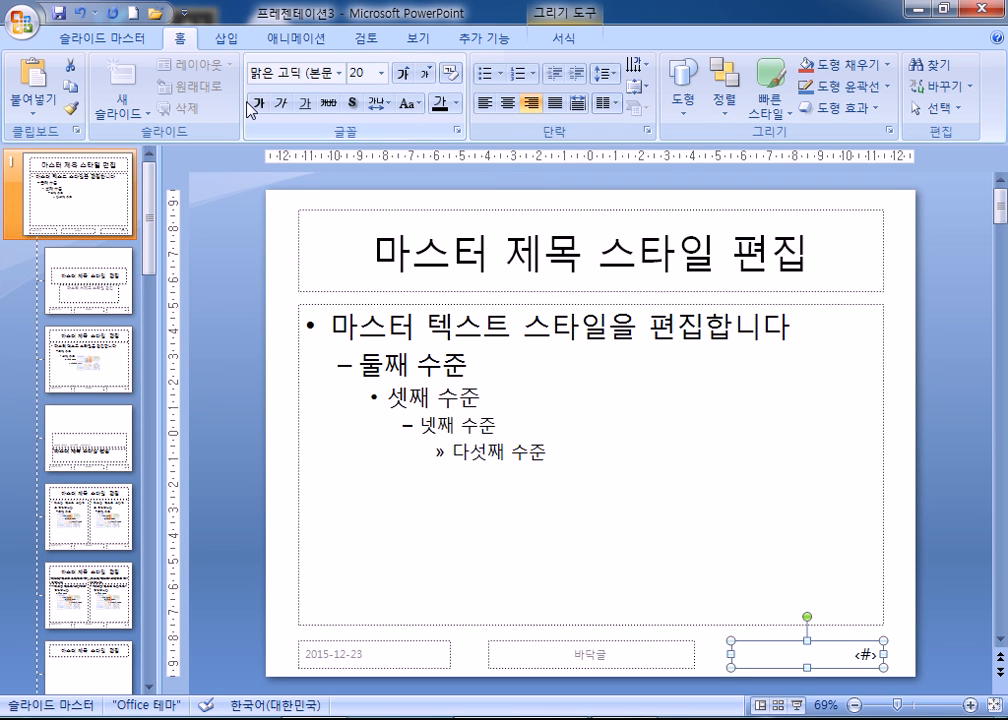
{"action": "left_click", "coordinate": [257, 104]}
{"action": "left_click", "coordinate": [427, 74]}
{"action": "left_click", "coordinate": [427, 74]}
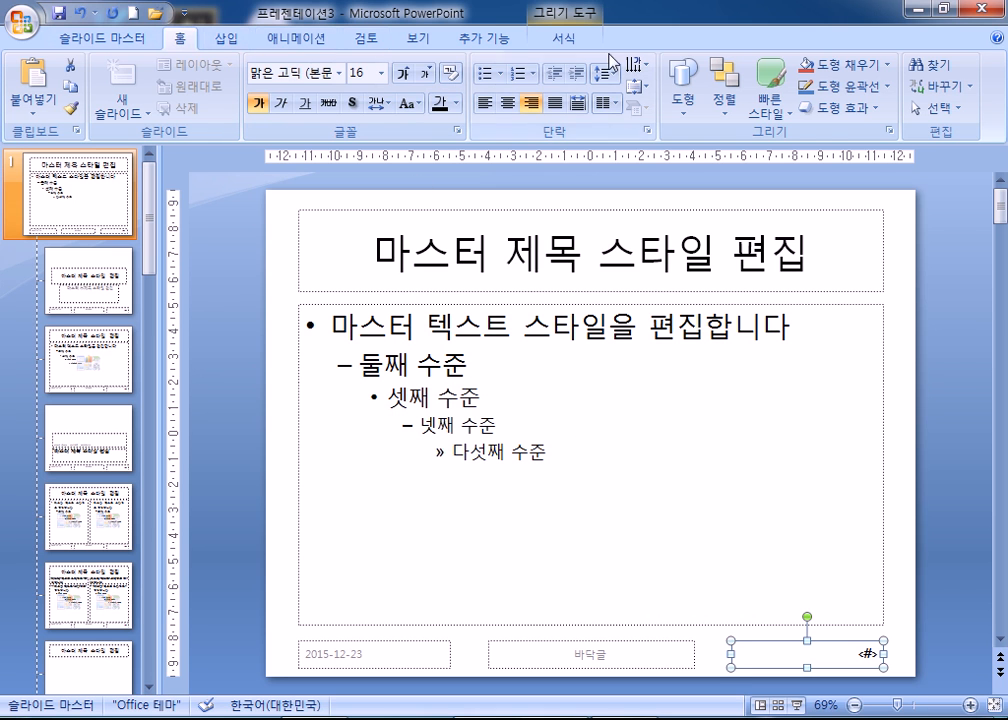
Step: Turn on slide numbers for all slides except the title slide through the header and footer settings
{"action": "left_click", "coordinate": [226, 40]}
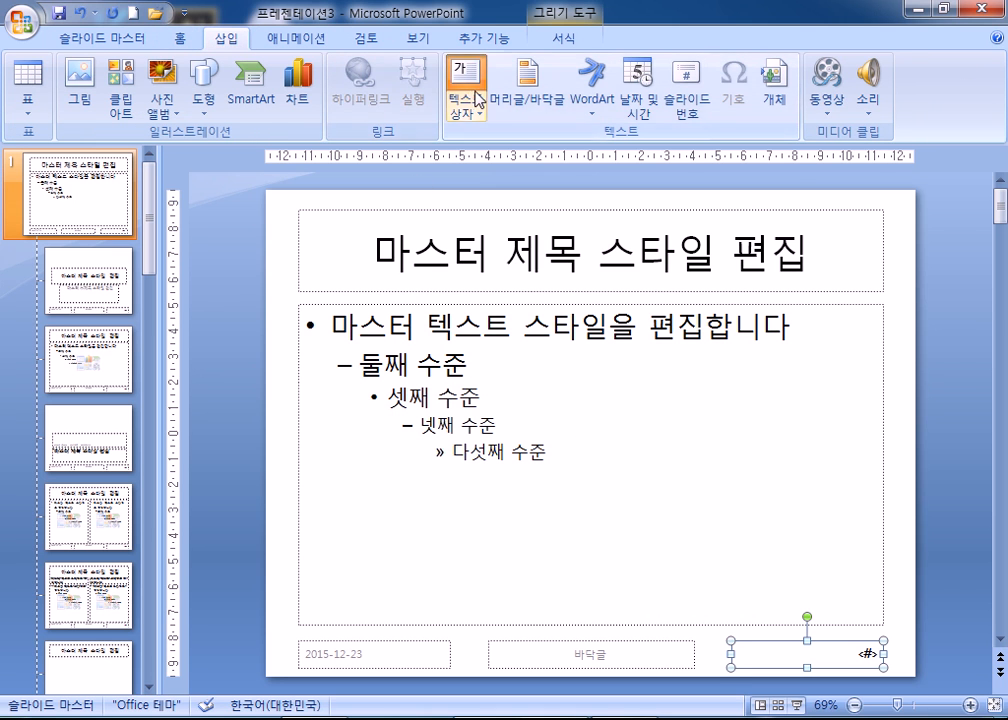
{"action": "left_click", "coordinate": [529, 72]}
{"action": "left_click", "coordinate": [338, 242]}
{"action": "left_click", "coordinate": [338, 303]}
{"action": "left_click", "coordinate": [728, 92]}
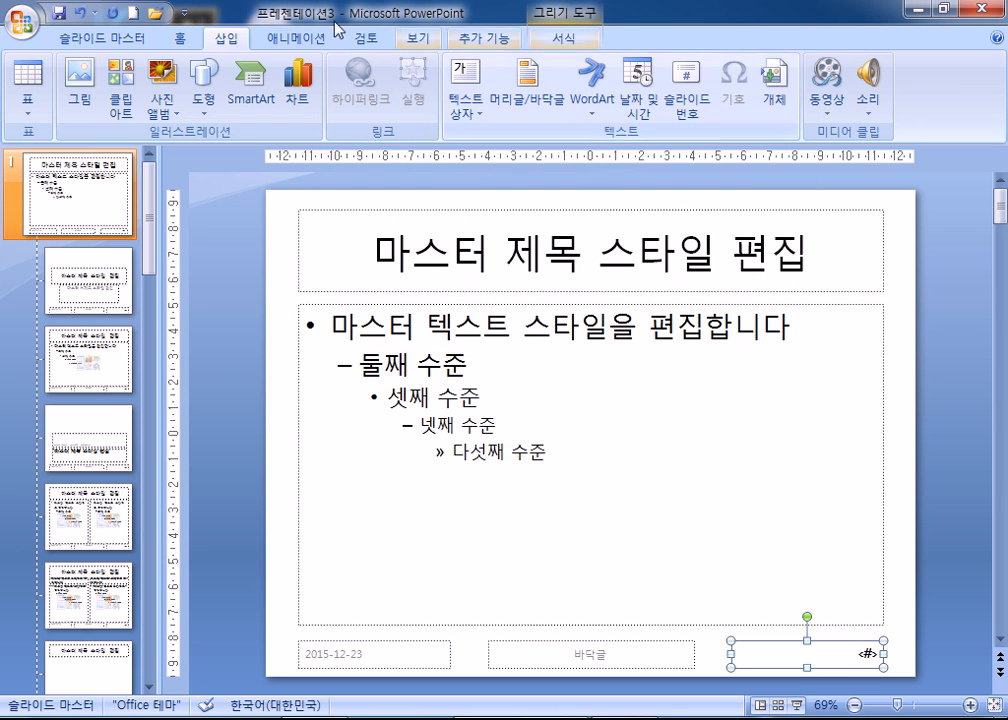
Step: Close the slide master view and check the slide numbering on slides 3, 1 and 2
{"action": "left_click", "coordinate": [128, 40]}
{"action": "left_click", "coordinate": [783, 95]}
{"action": "left_click", "coordinate": [108, 243]}
{"action": "left_click", "coordinate": [117, 405]}
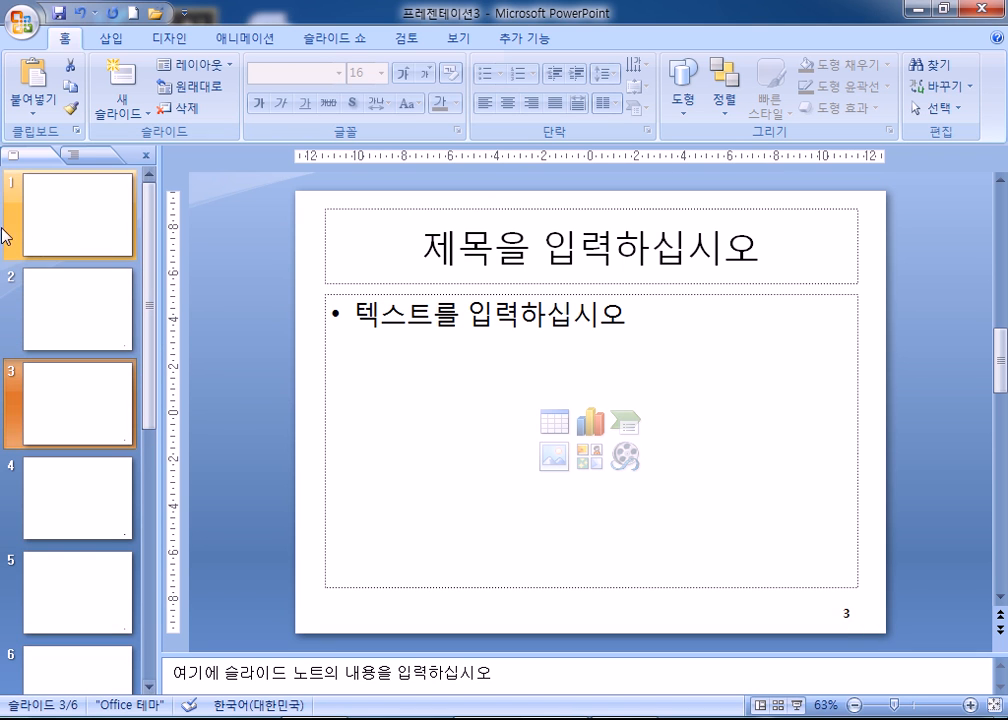
{"action": "left_click", "coordinate": [76, 234]}
{"action": "left_click", "coordinate": [85, 310]}
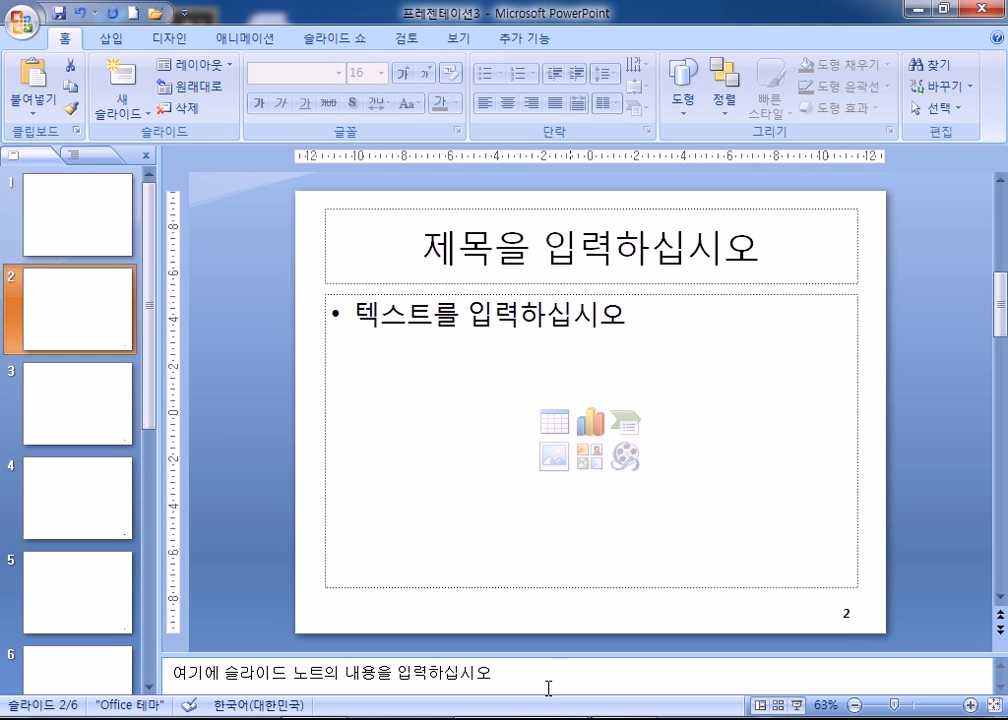
Step: Close the other open presentation, 프레젠테이션2, without saving its changes
{"action": "right_click", "coordinate": [510, 719]}
{"action": "left_click", "coordinate": [434, 691]}
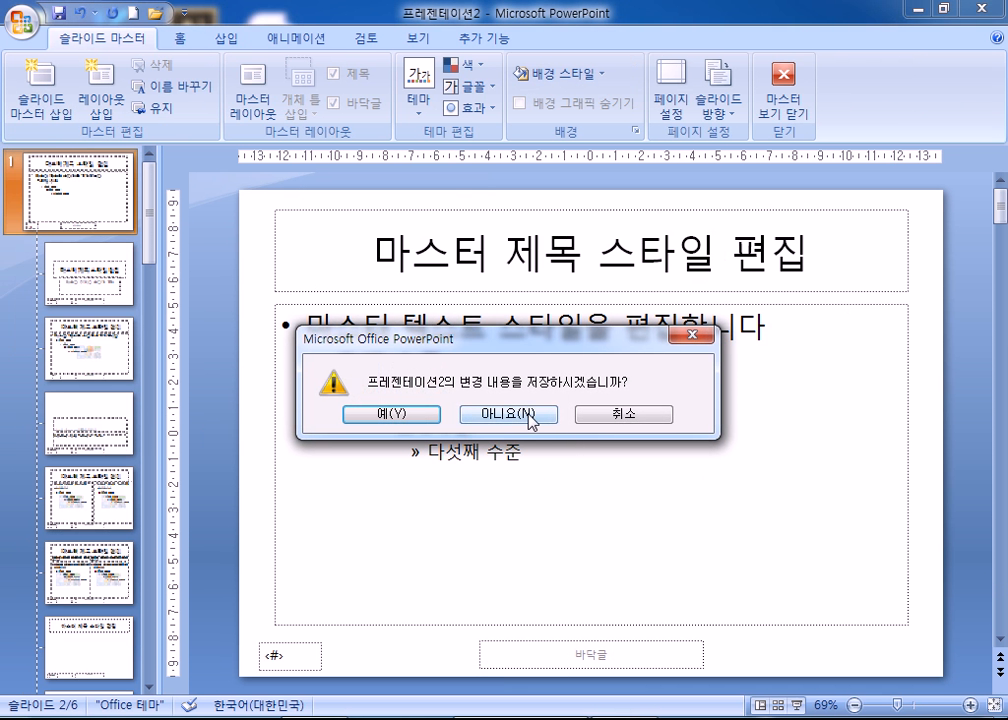
{"action": "left_click", "coordinate": [505, 414]}
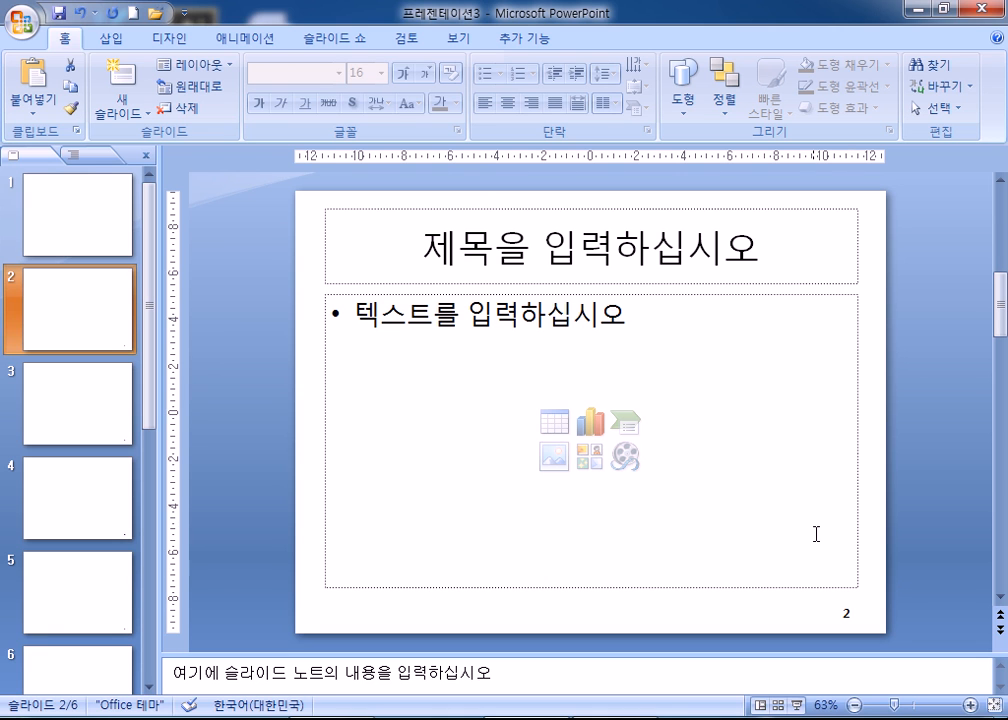
Step: On the slide master, move the slide number placeholder up into the body area, near its right edge beside the second and third text levels
{"action": "left_click", "coordinate": [849, 619]}
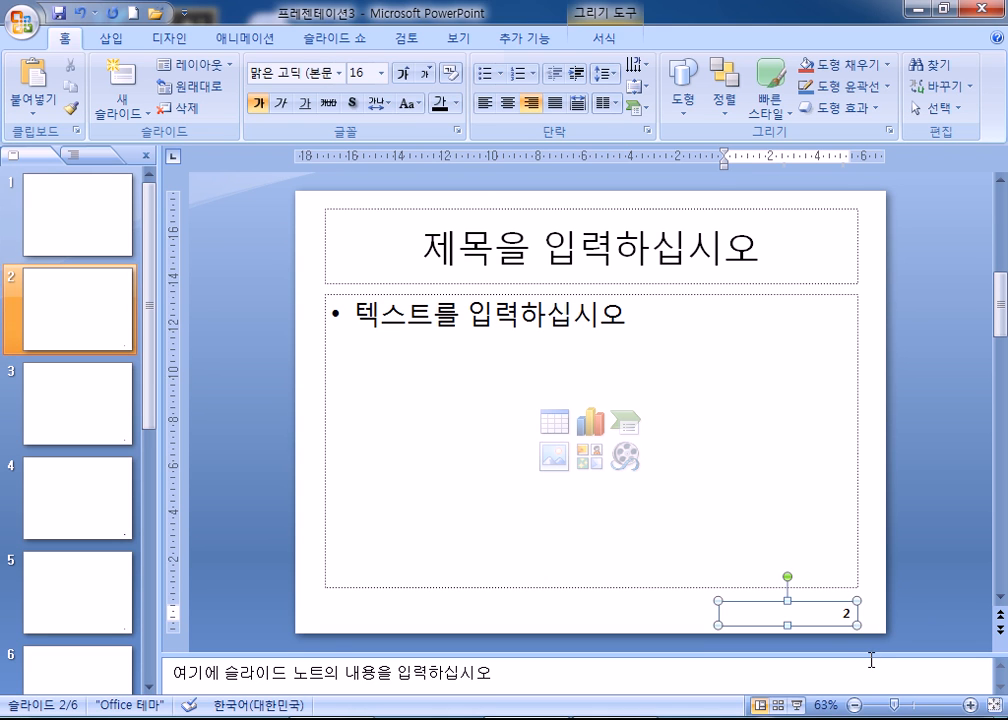
{"action": "left_click", "coordinate": [880, 607]}
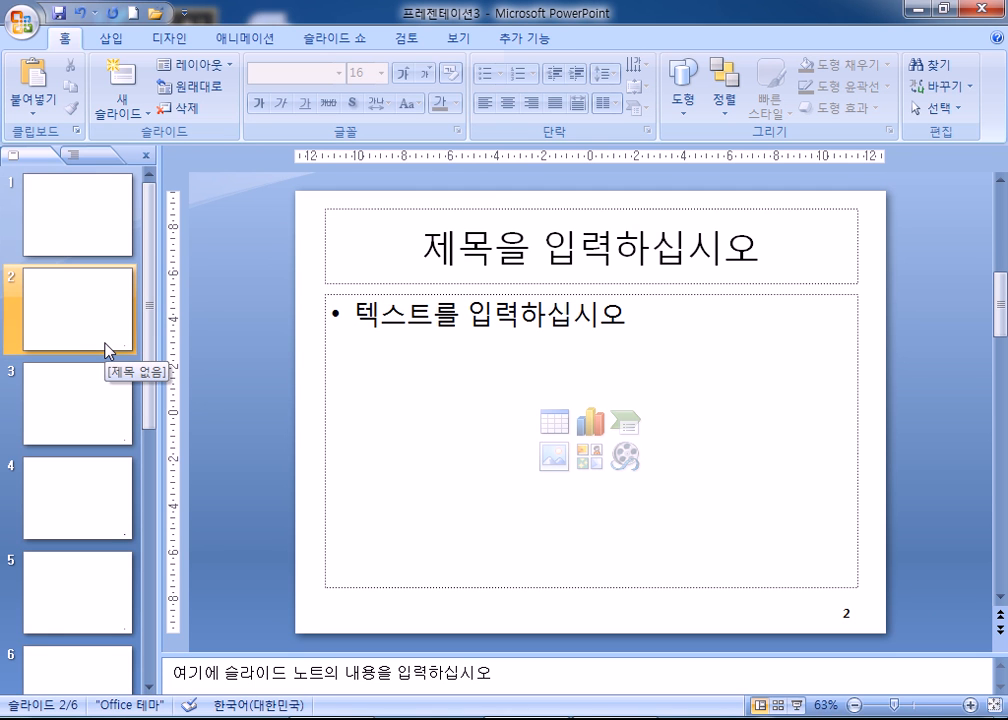
{"action": "left_click", "coordinate": [458, 38]}
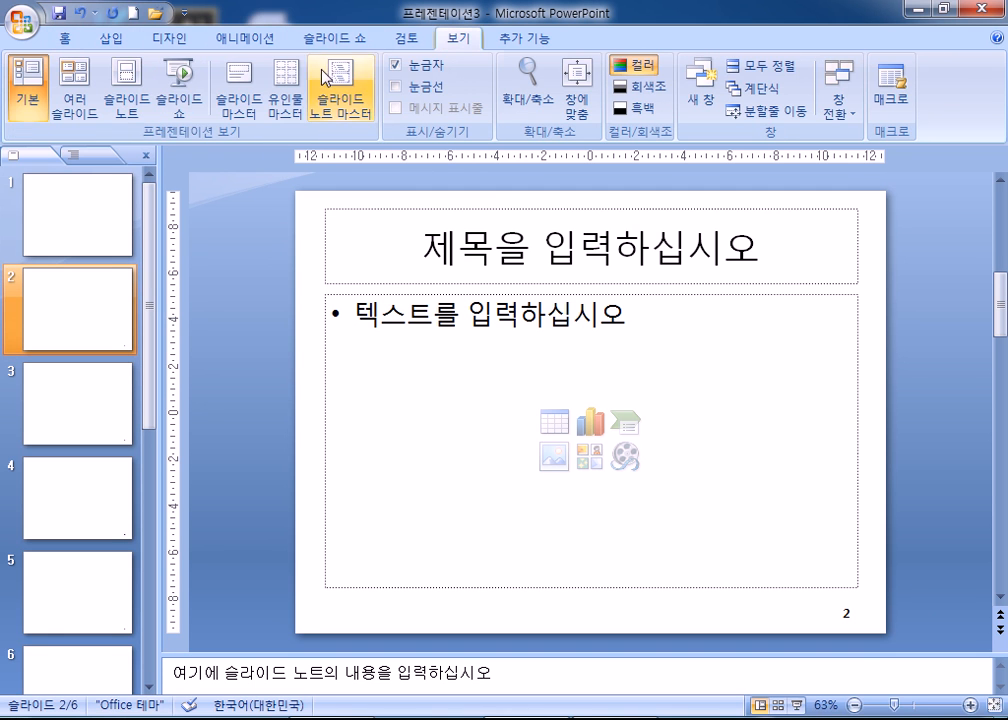
{"action": "left_click", "coordinate": [240, 95]}
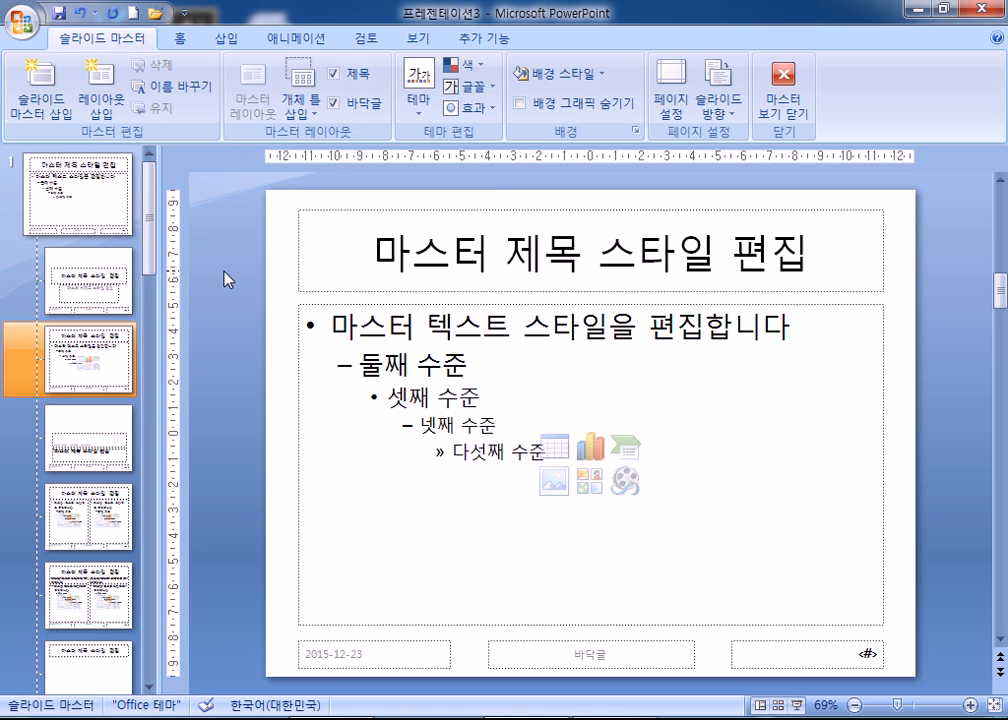
{"action": "left_click", "coordinate": [99, 190]}
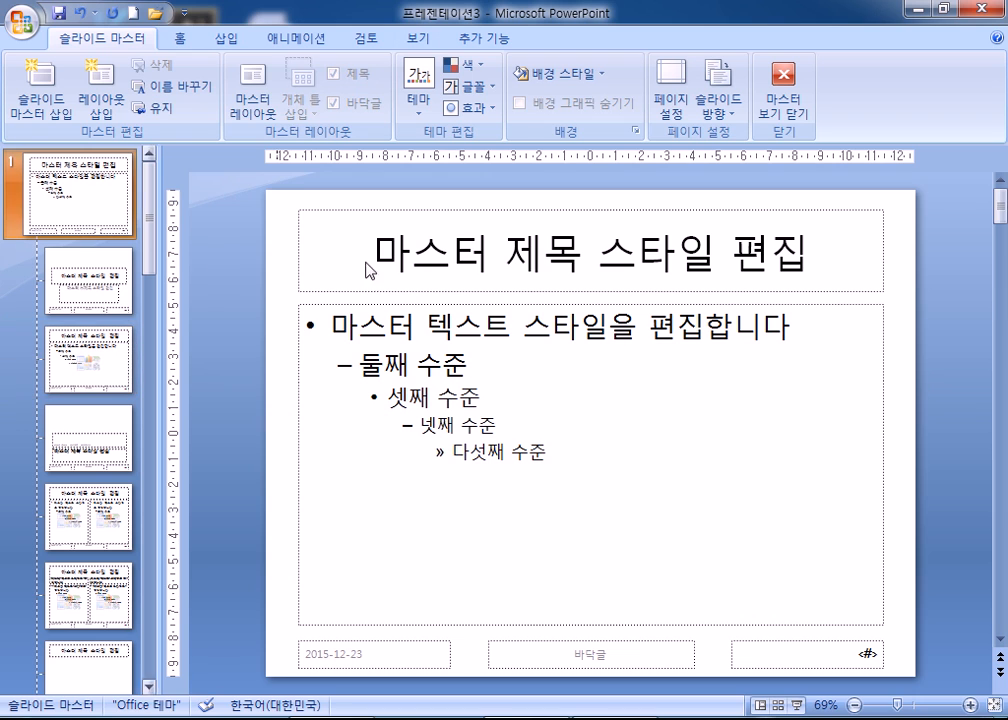
{"action": "left_click", "coordinate": [881, 659]}
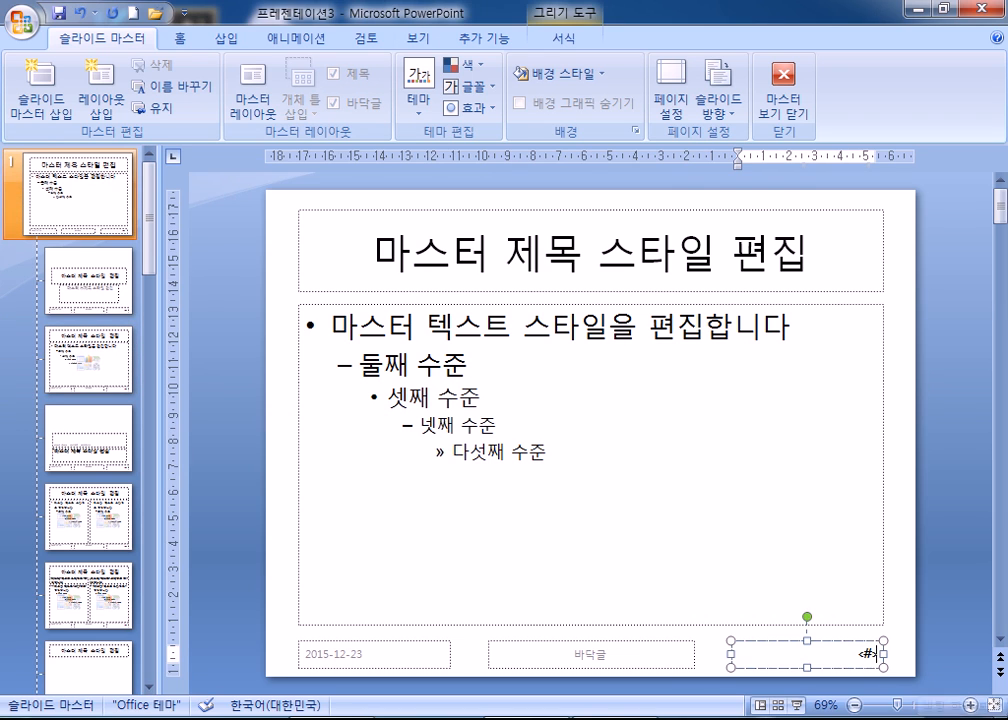
{"action": "left_click", "coordinate": [1004, 718]}
{"action": "left_click", "coordinate": [1004, 717]}
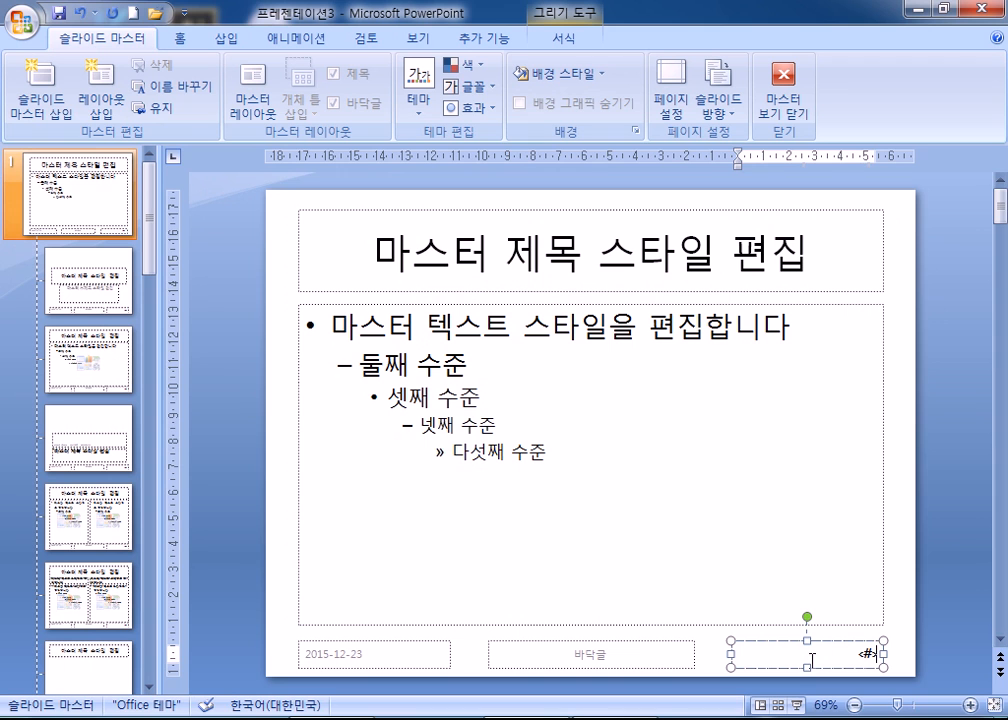
{"action": "left_click_drag", "start_coordinate": [826, 645], "coordinate": [819, 370]}
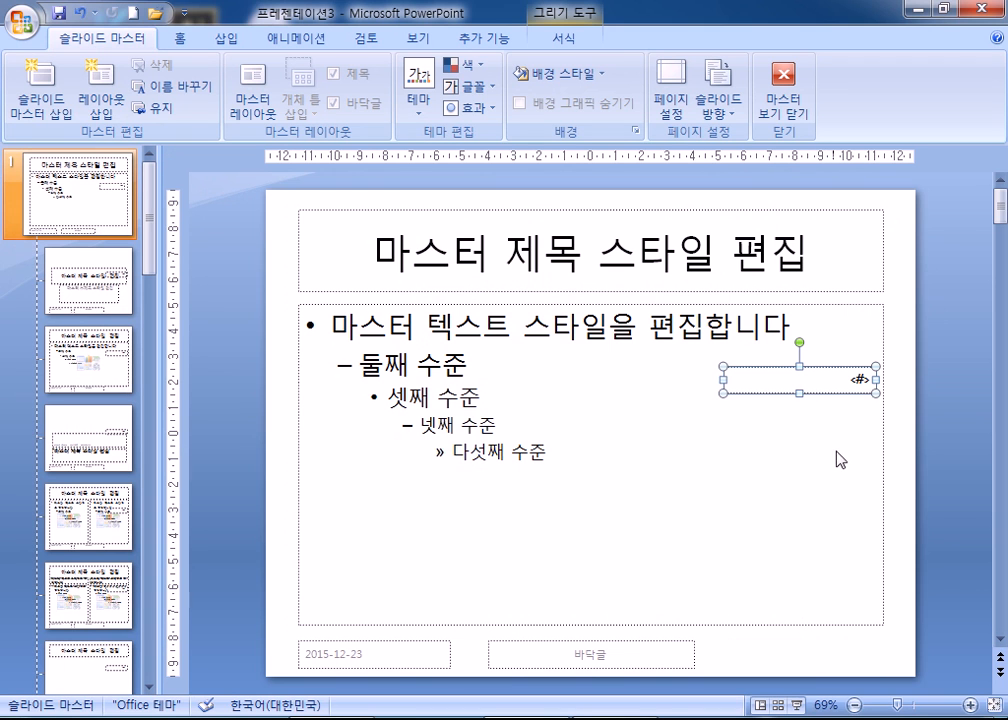
Step: Add the word "슬라이드" after the number field in the slide master's placeholder and return to the slides
{"action": "left_click", "coordinate": [852, 380]}
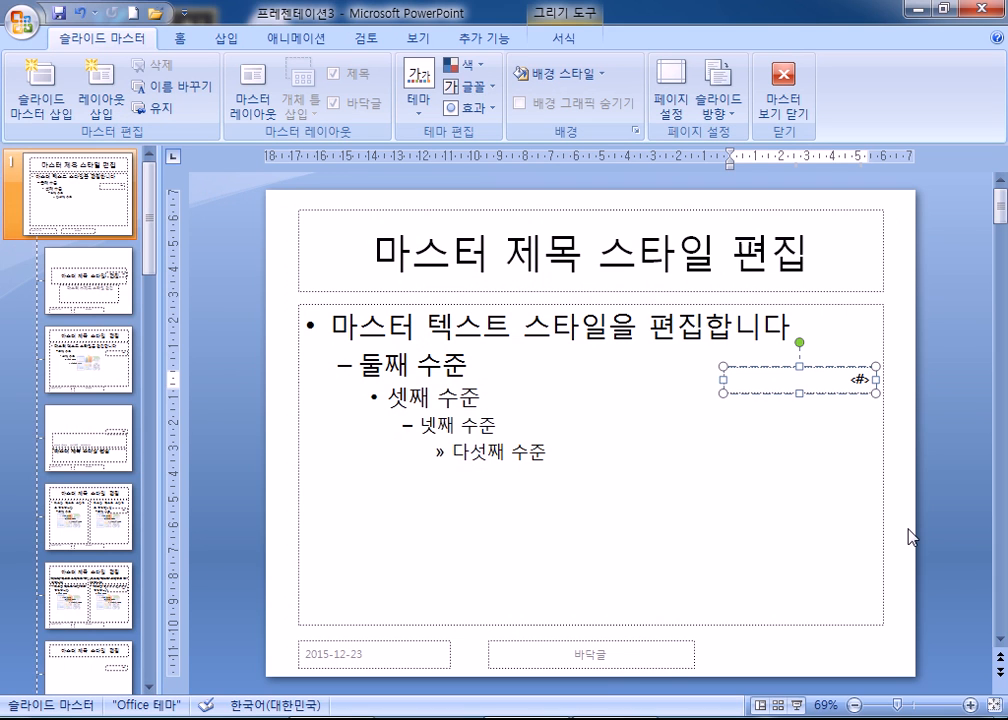
{"action": "type", "text": "슬라이드"}
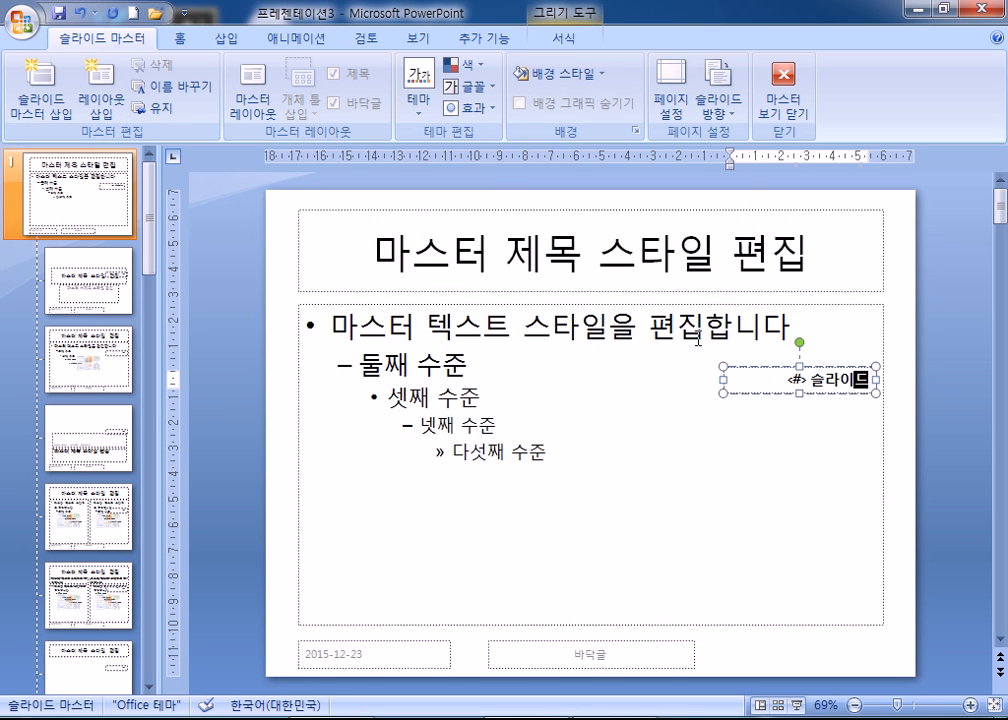
{"action": "left_click", "coordinate": [788, 108]}
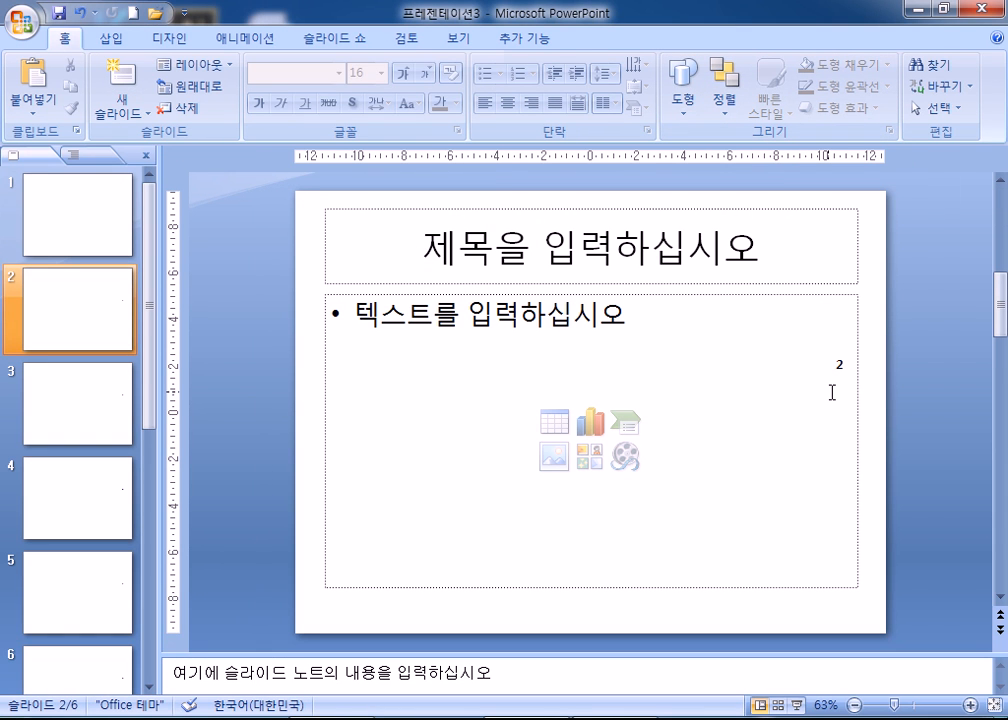
Step: On the title-and-content layout, add "쪽" after the slide number field, compare with the slide master, and return to the slides
{"action": "left_click", "coordinate": [457, 40]}
{"action": "left_click", "coordinate": [240, 90]}
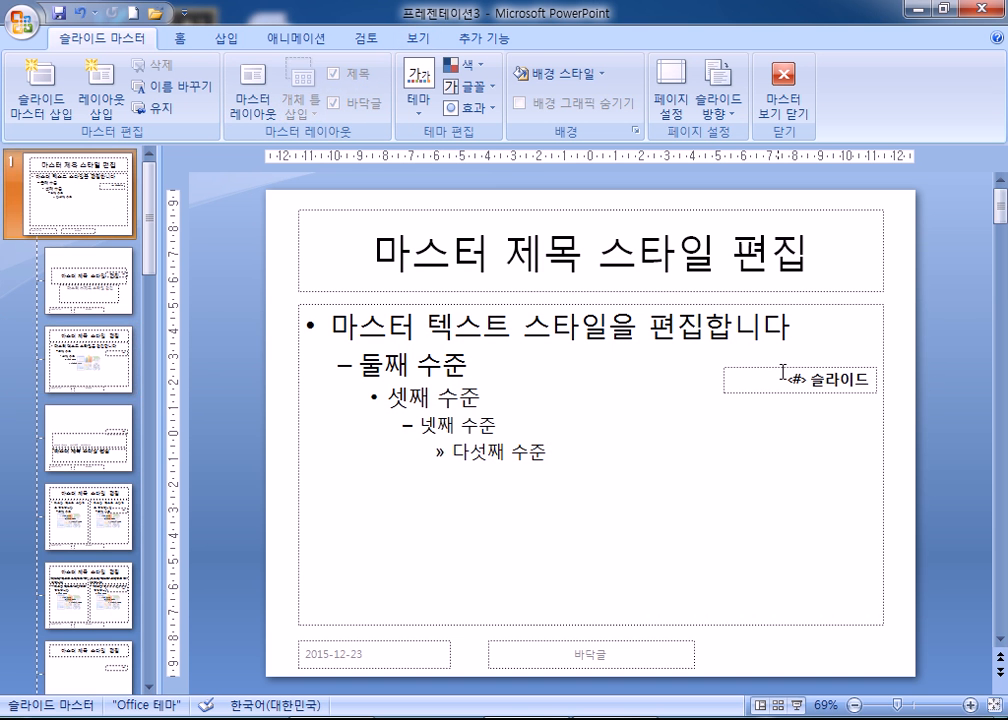
{"action": "left_click", "coordinate": [101, 387]}
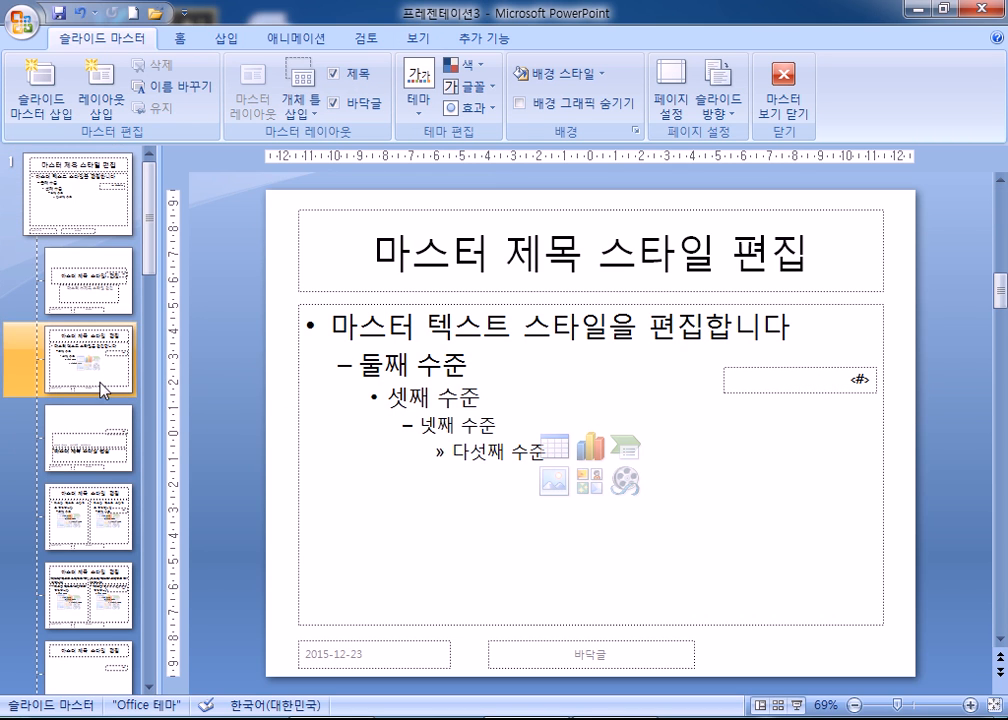
{"action": "left_click", "coordinate": [868, 379]}
{"action": "type", "text": "조"}
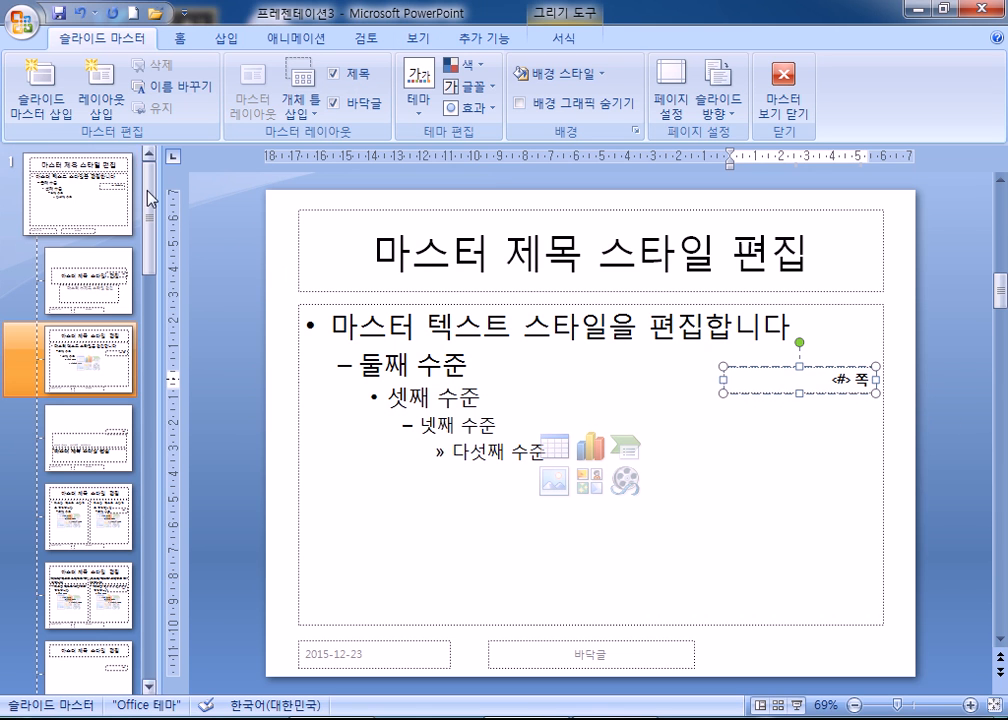
{"action": "left_click", "coordinate": [97, 196]}
{"action": "left_click", "coordinate": [104, 356]}
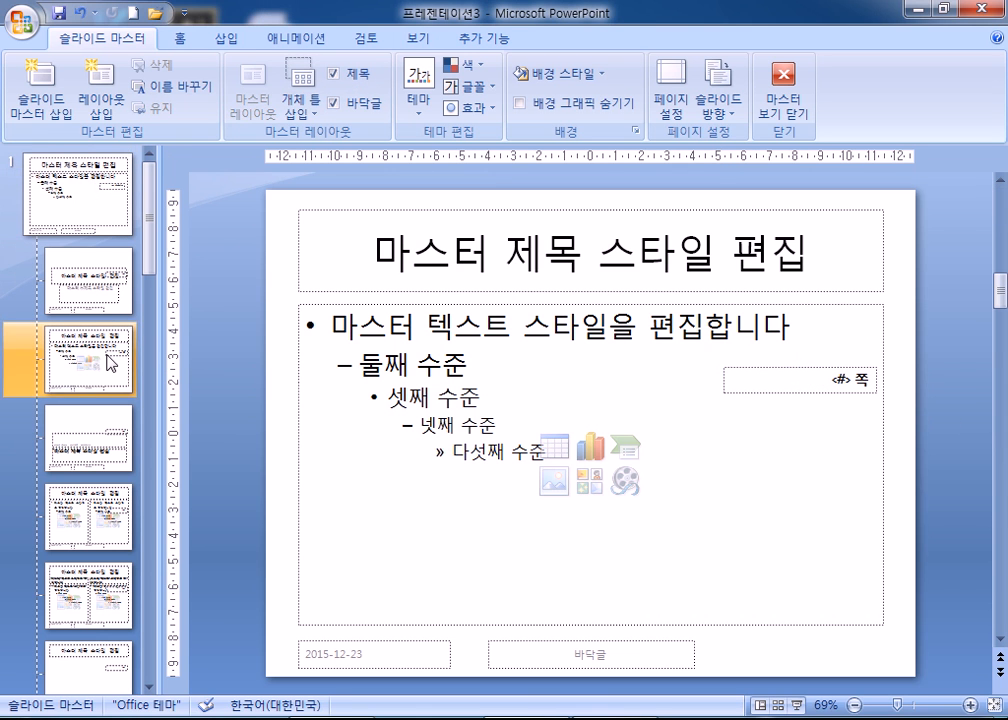
{"action": "left_click", "coordinate": [783, 100]}
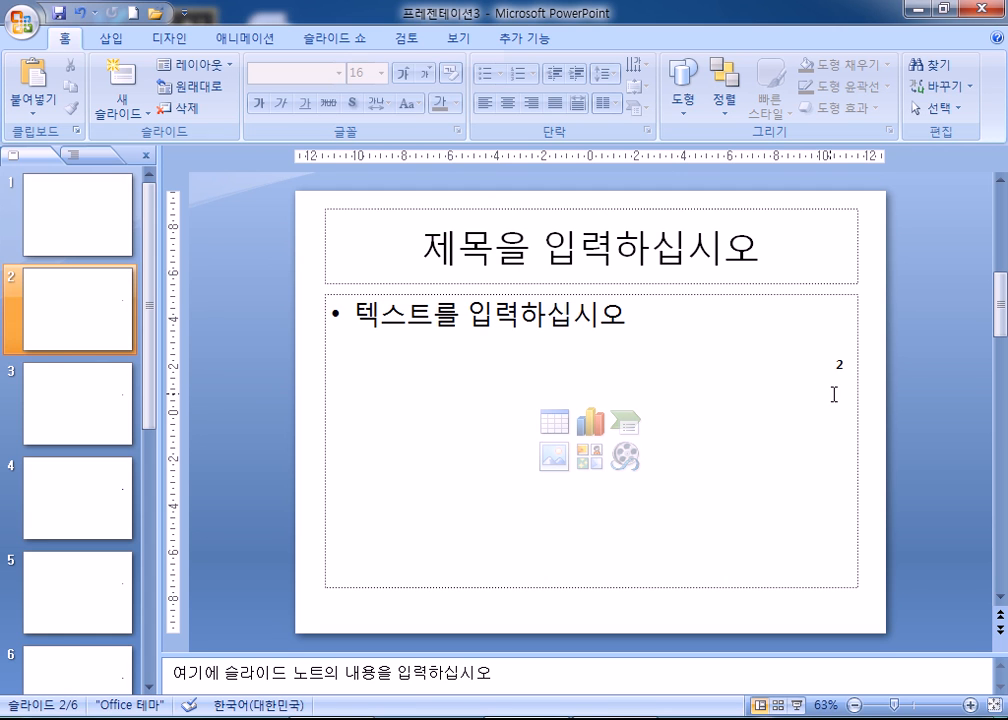
Step: Compare the number text on the slides with the number placeholders of the title-and-content layout and the slide master
{"action": "scroll", "coordinate": [834, 397], "scroll_direction": "up", "scroll_amount": 1}
{"action": "scroll", "coordinate": [834, 400], "scroll_direction": "down", "scroll_amount": 1}
{"action": "scroll", "coordinate": [834, 402], "scroll_direction": "down", "scroll_amount": 2}
{"action": "scroll", "coordinate": [833, 406], "scroll_direction": "up", "scroll_amount": 2}
{"action": "scroll", "coordinate": [833, 406], "scroll_direction": "up", "scroll_amount": 1}
{"action": "left_click", "coordinate": [85, 286]}
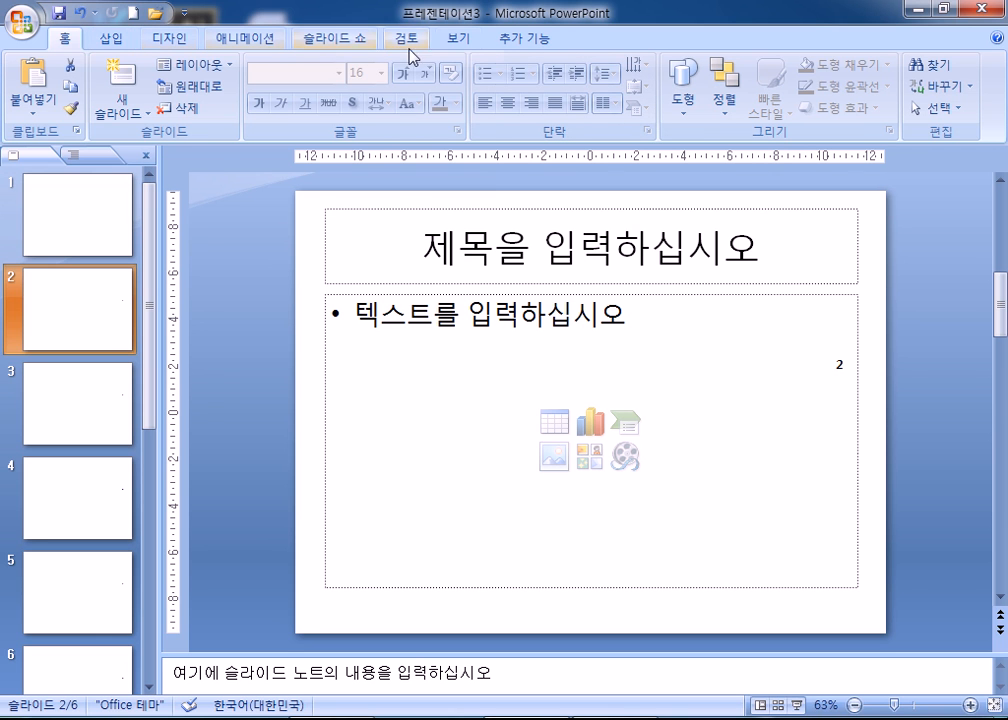
{"action": "left_click", "coordinate": [459, 38]}
{"action": "left_click", "coordinate": [262, 94]}
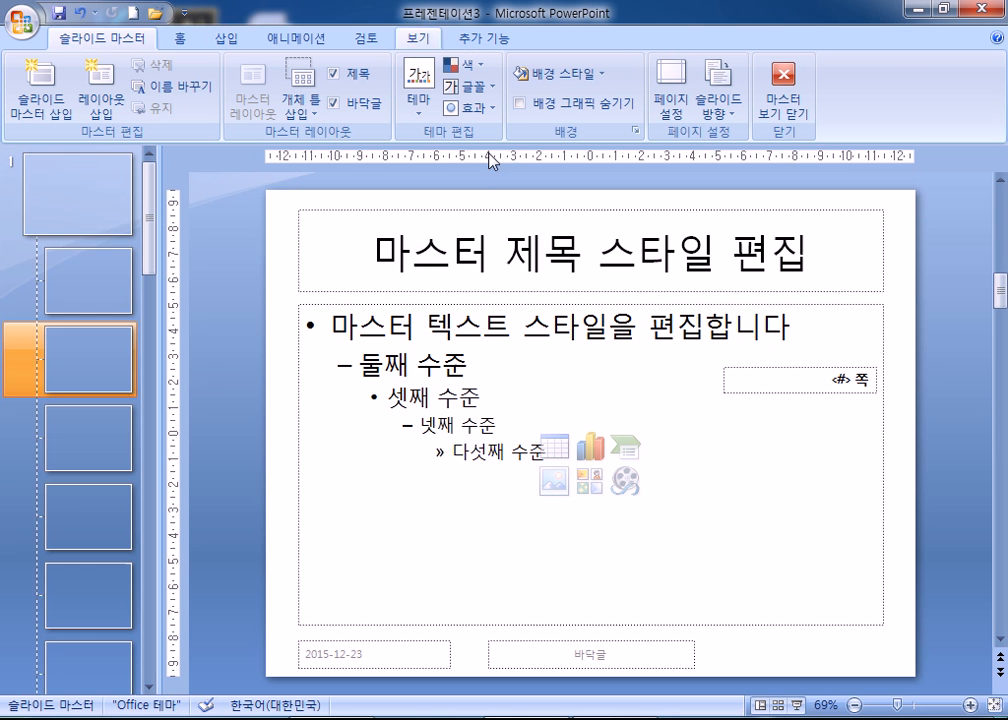
{"action": "left_click", "coordinate": [857, 377]}
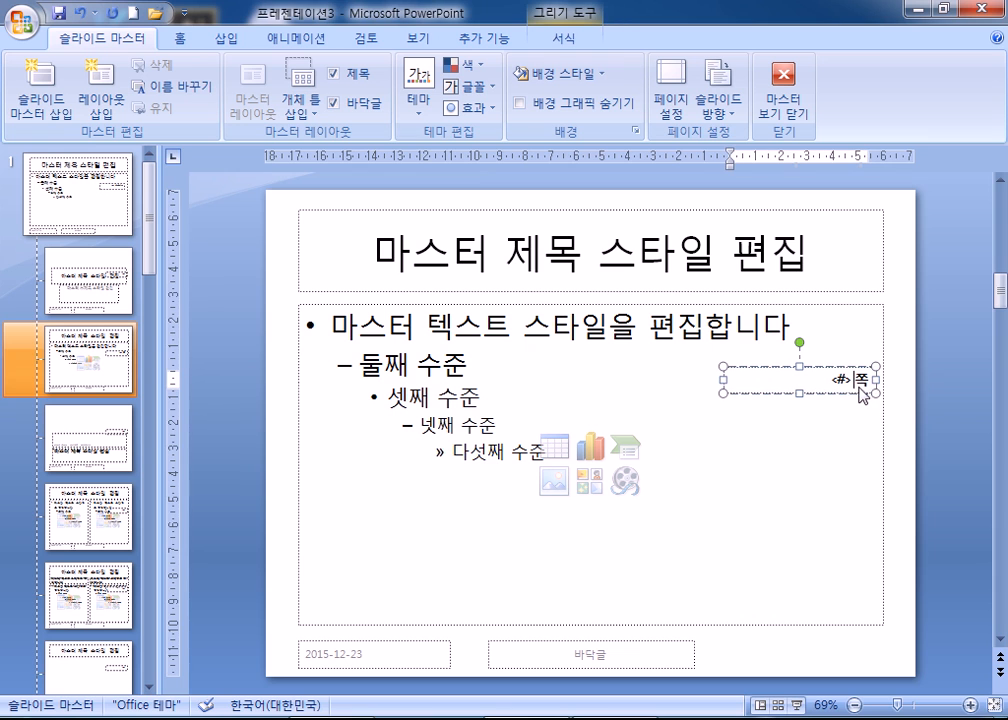
{"action": "left_click", "coordinate": [93, 224]}
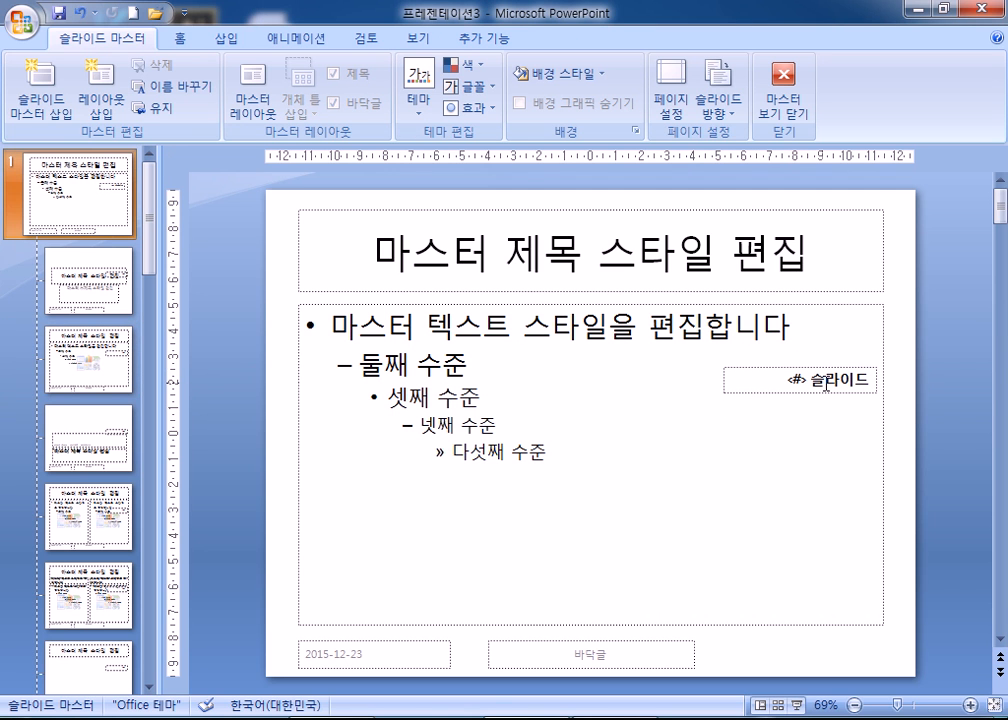
Step: Clear the slide number and hide-on-title-slide options for all slides, and close the slide master view
{"action": "left_click", "coordinate": [225, 42]}
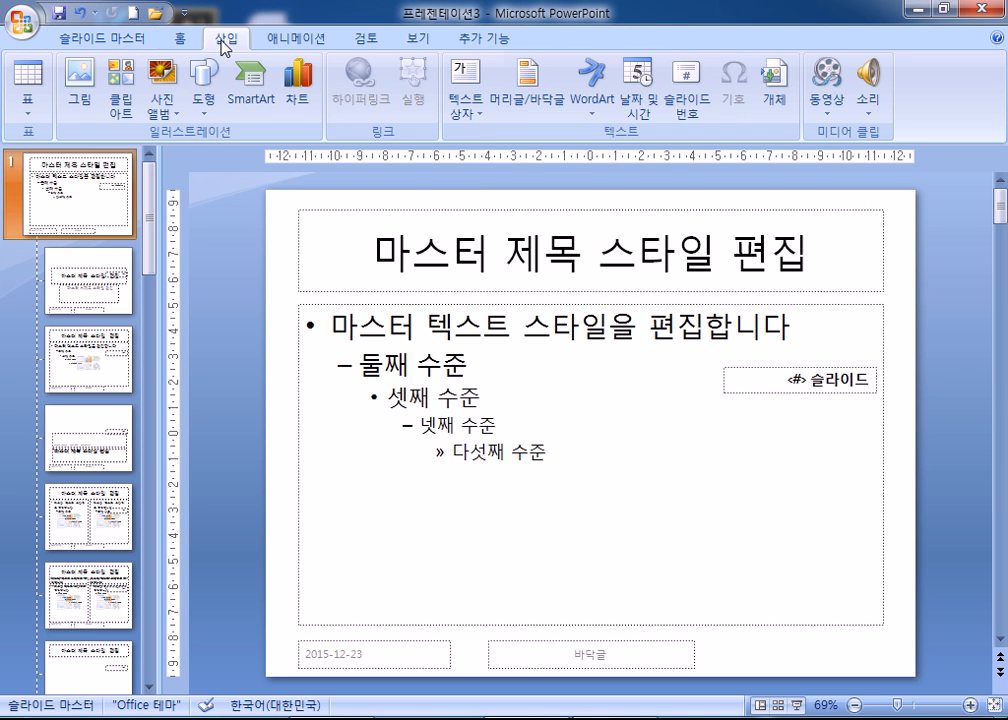
{"action": "left_click", "coordinate": [530, 100]}
{"action": "left_click", "coordinate": [350, 246]}
{"action": "left_click", "coordinate": [360, 305]}
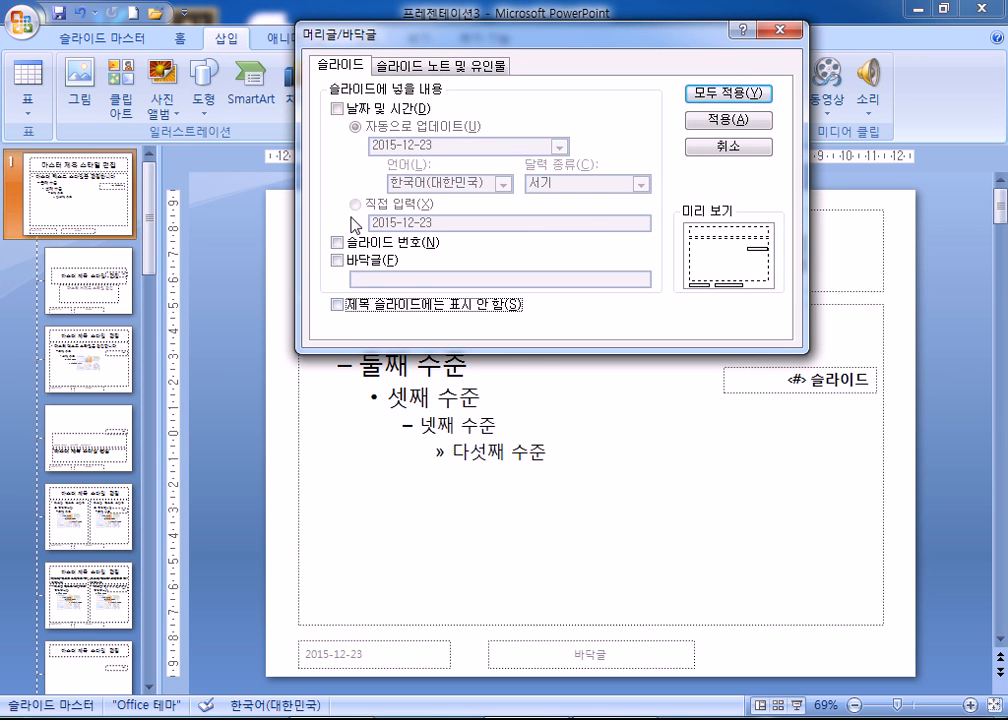
{"action": "left_click", "coordinate": [720, 95]}
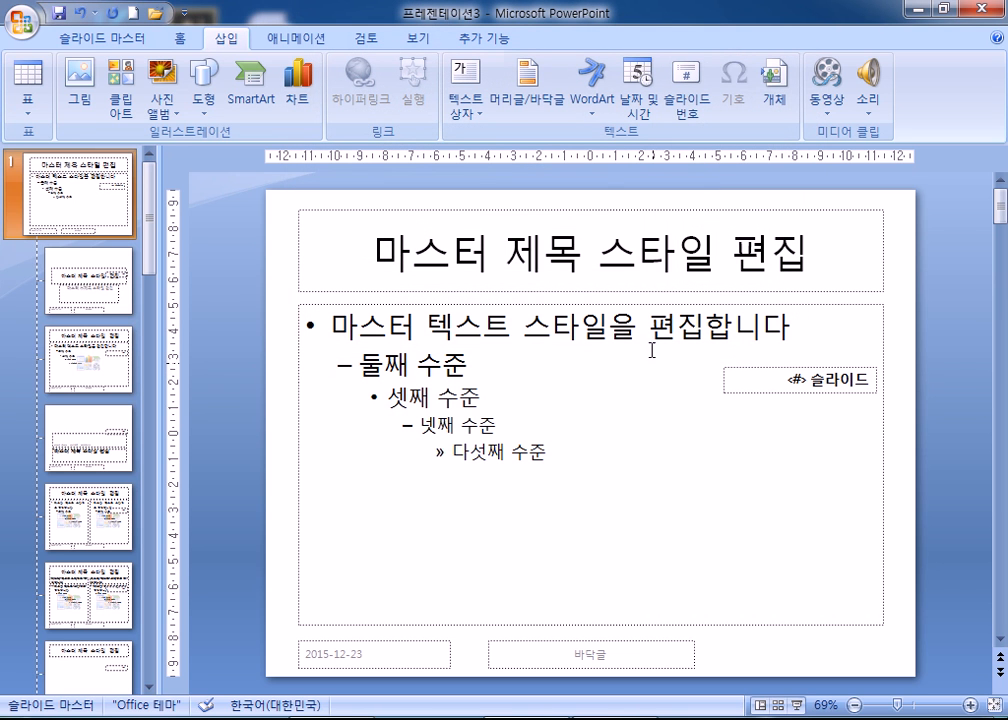
{"action": "left_click", "coordinate": [428, 40]}
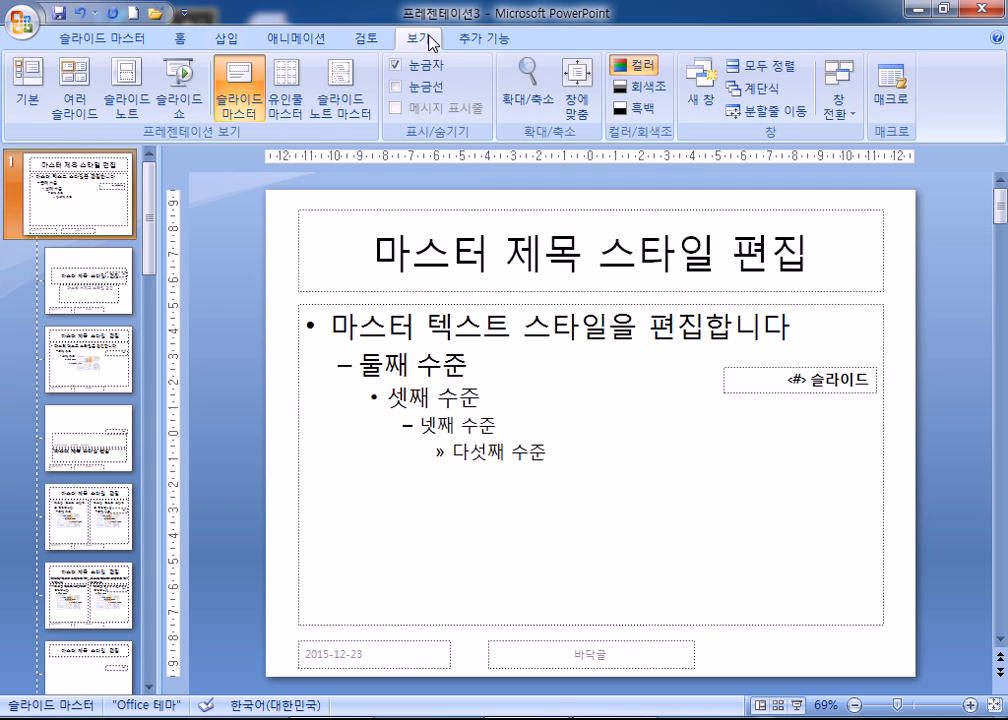
{"action": "left_click", "coordinate": [130, 39]}
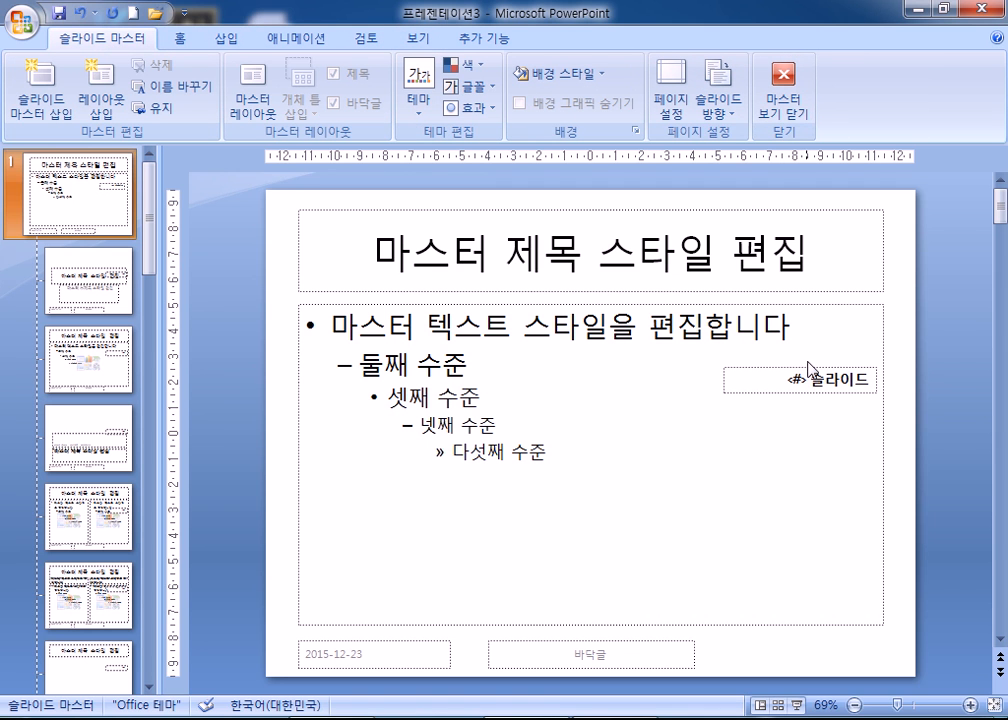
{"action": "left_click", "coordinate": [783, 85]}
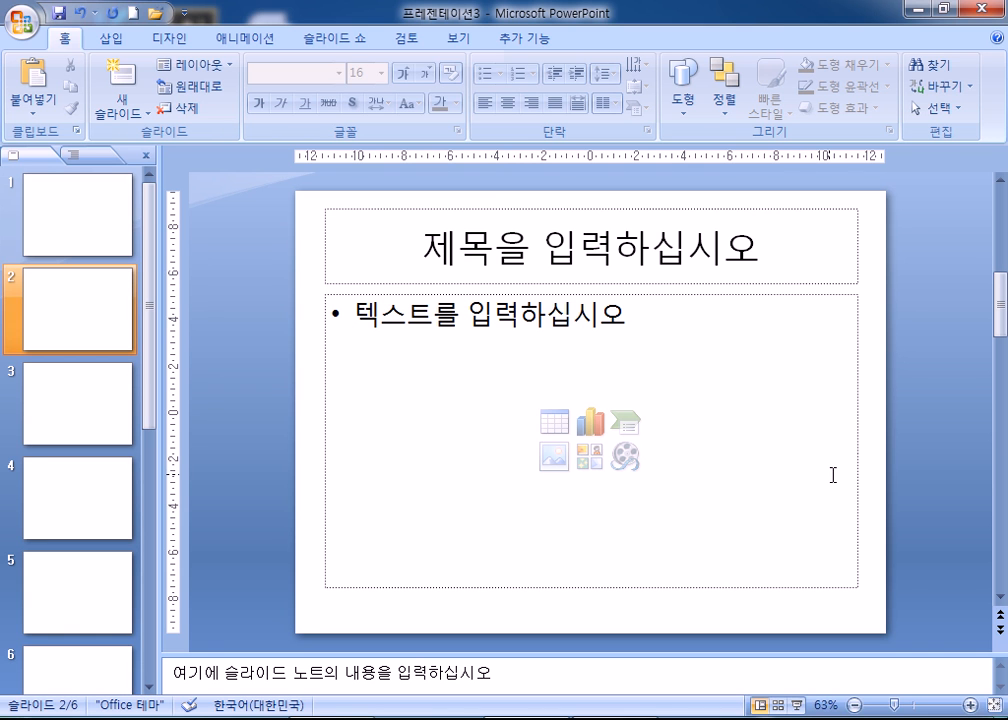
Step: Turn on slide numbers with the hide-on-title-slide option for all slides, and check the result on slides 2 and 3
{"action": "left_click", "coordinate": [112, 39]}
{"action": "left_click", "coordinate": [527, 62]}
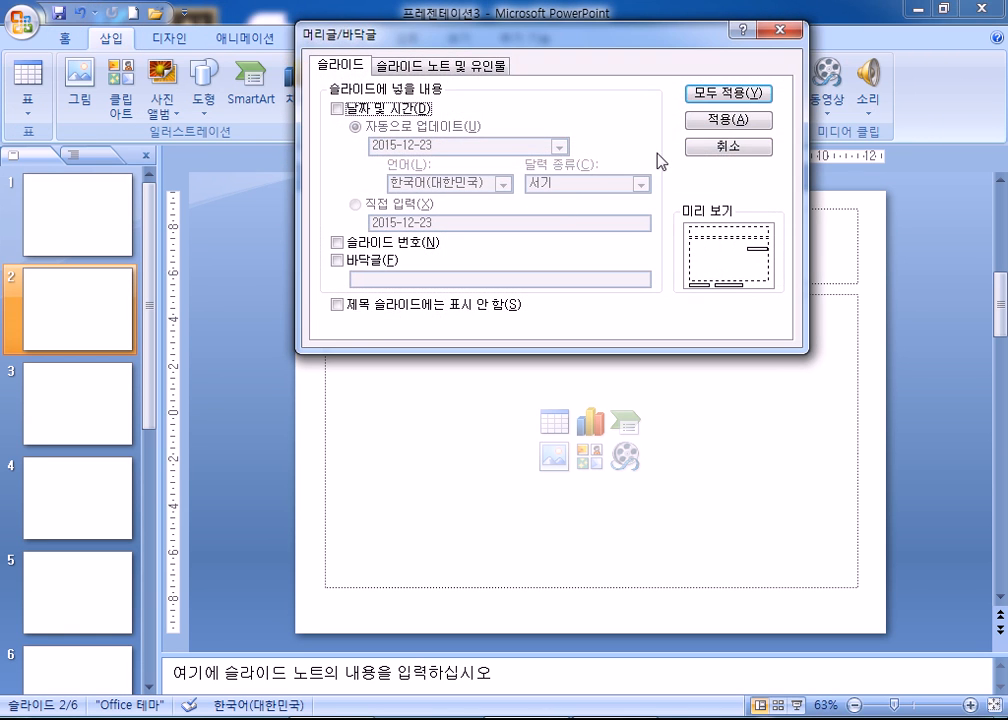
{"action": "left_click", "coordinate": [385, 245]}
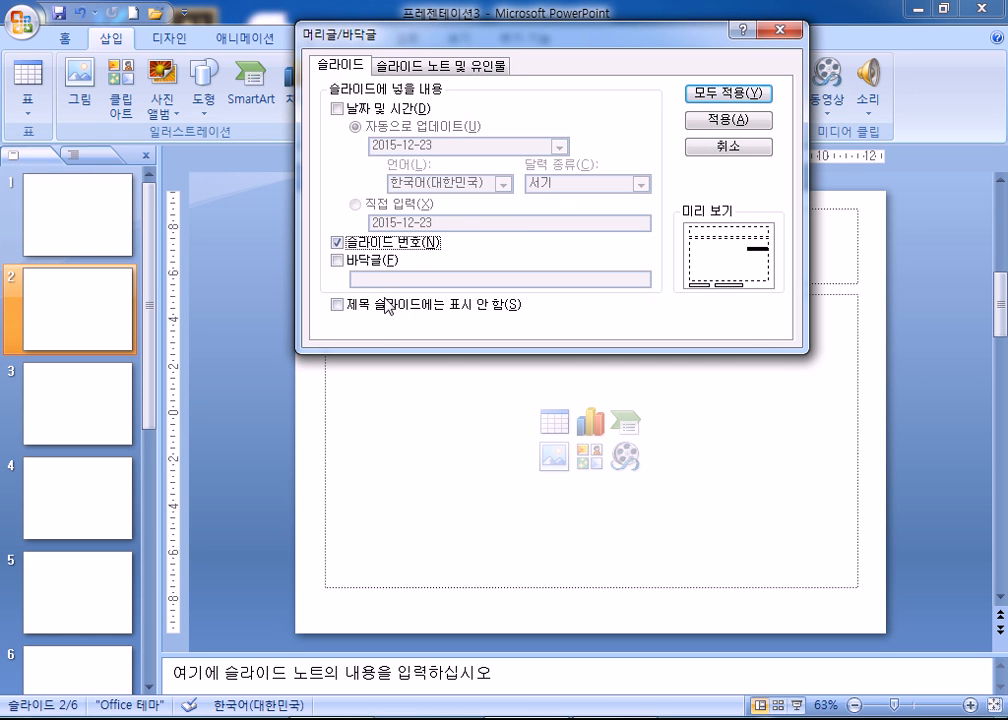
{"action": "left_click", "coordinate": [498, 305]}
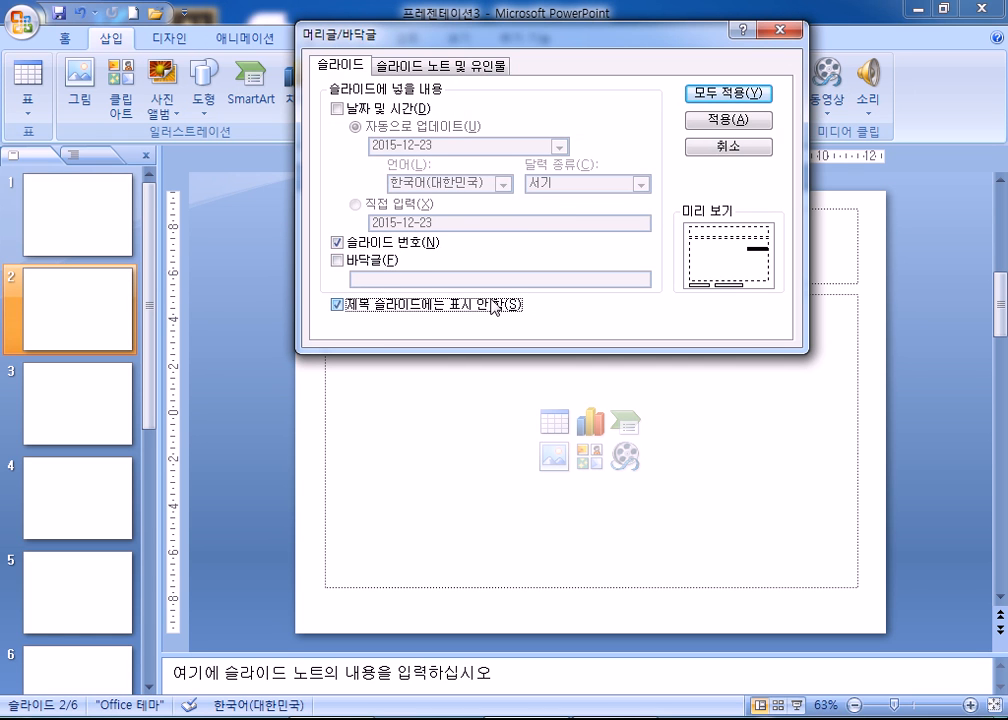
{"action": "left_click", "coordinate": [741, 95]}
{"action": "scroll", "coordinate": [578, 262], "scroll_direction": "down", "scroll_amount": 2}
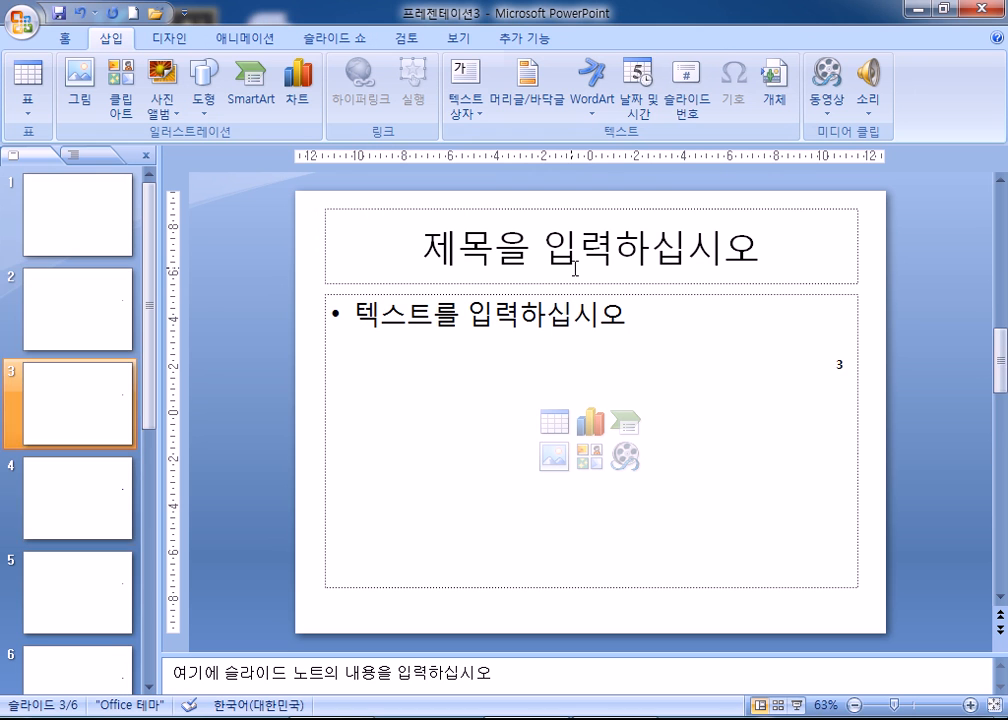
{"action": "scroll", "coordinate": [584, 275], "scroll_direction": "up", "scroll_amount": 2}
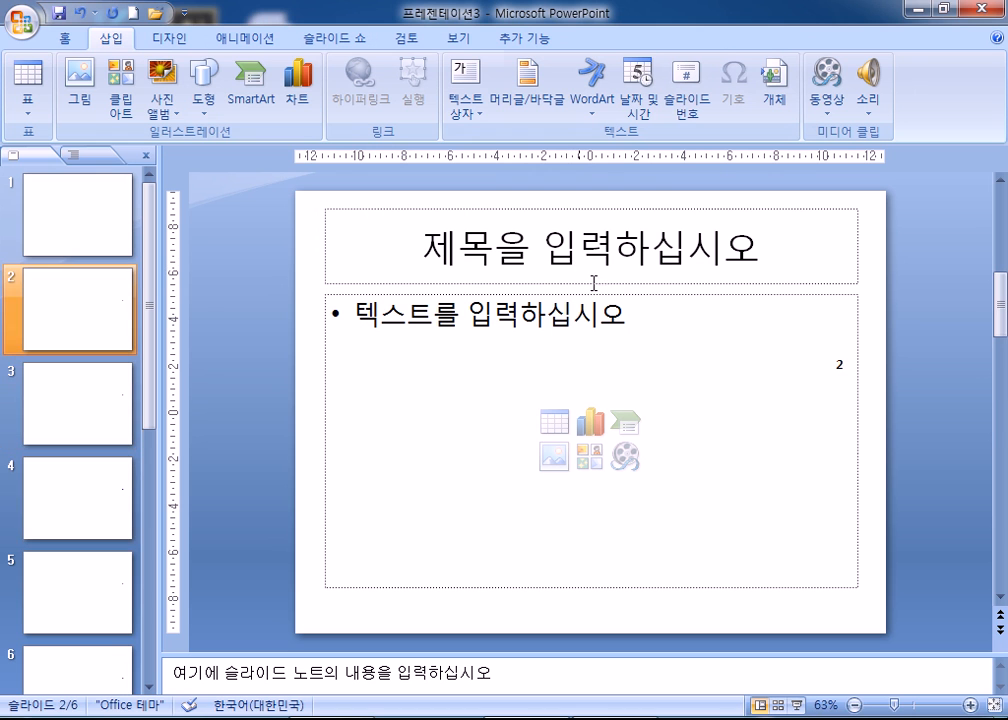
Step: On the slide master, remove the word "슬라이드" after the number field and narrow the number placeholder from its right edge
{"action": "left_click", "coordinate": [458, 38]}
{"action": "left_click", "coordinate": [242, 97]}
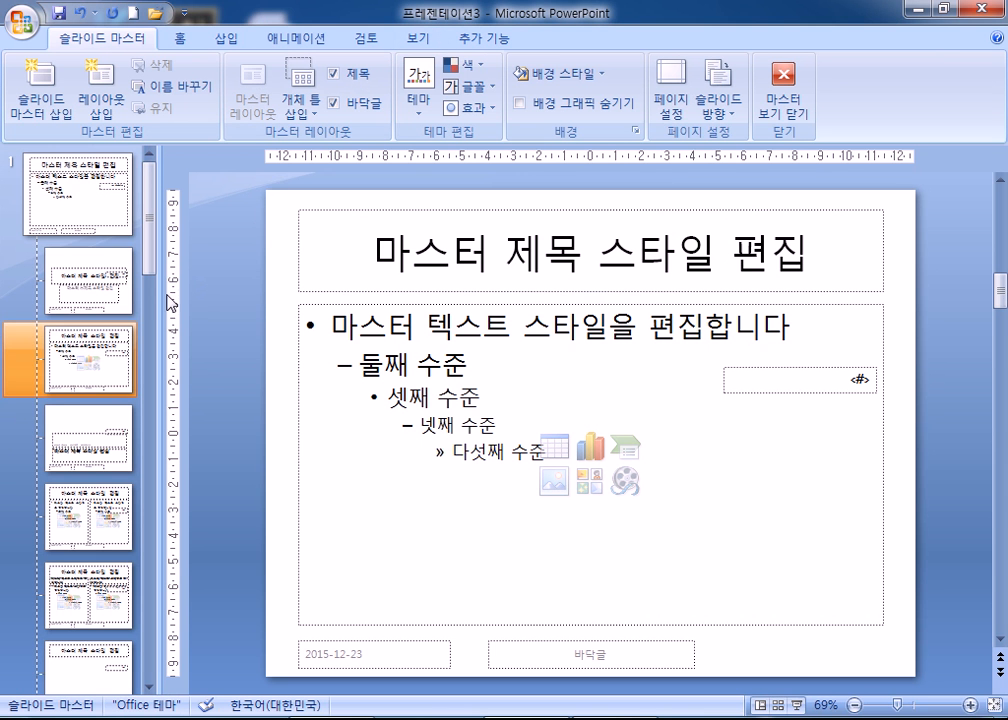
{"action": "left_click", "coordinate": [100, 212]}
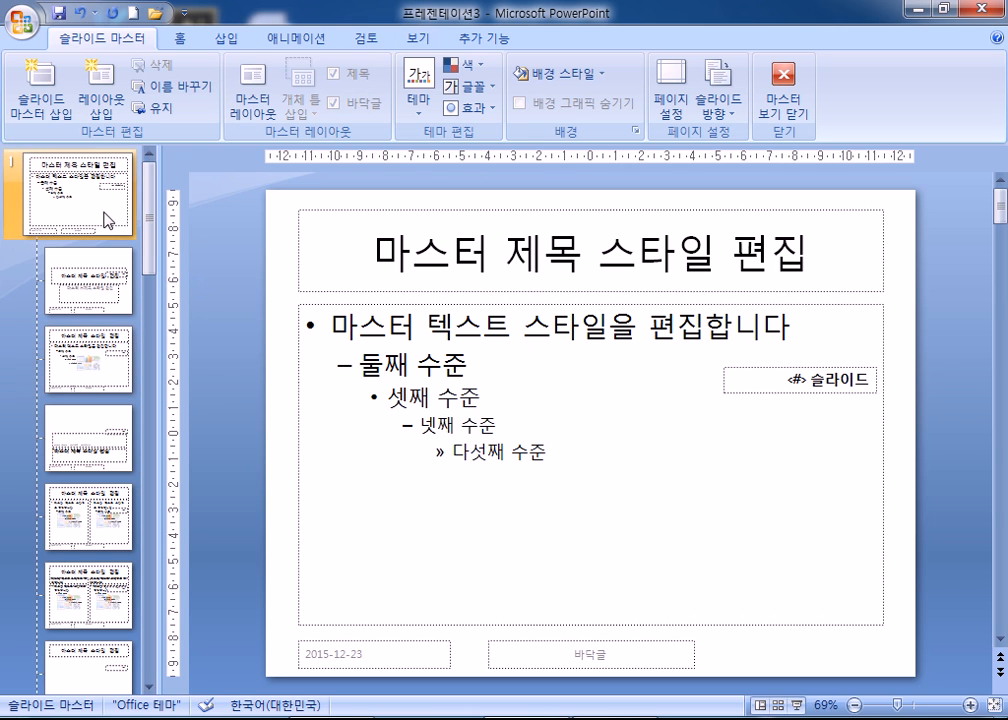
{"action": "left_click", "coordinate": [806, 378]}
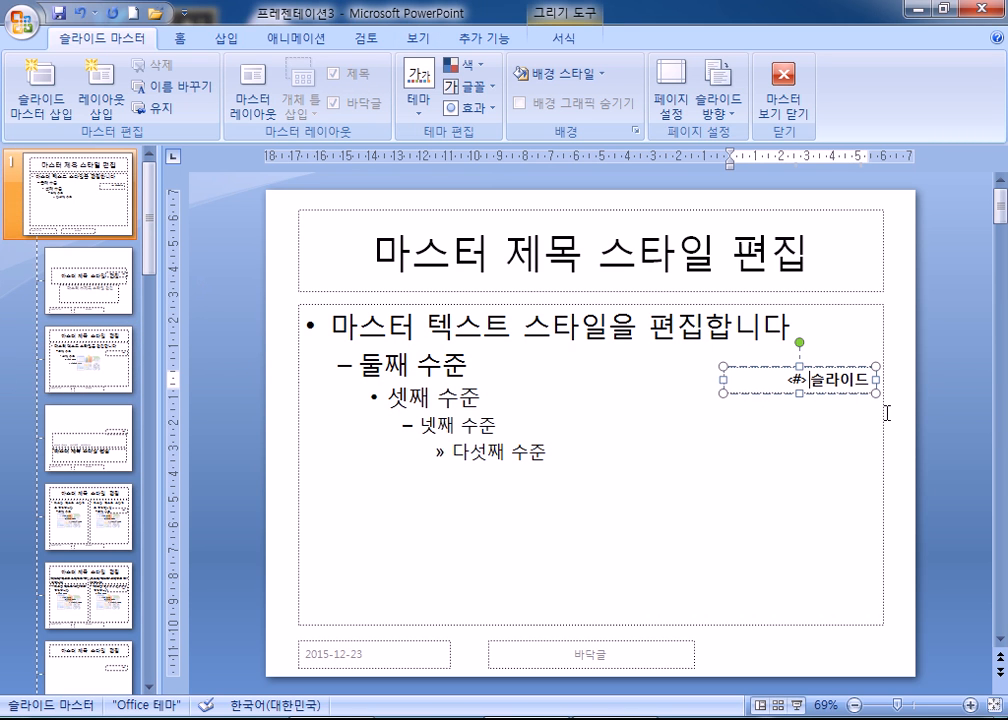
{"action": "key", "text": "Delete"}
{"action": "key", "text": "Delete"}
{"action": "key", "text": "Delete"}
{"action": "key", "text": "Delete"}
{"action": "key", "text": "Delete"}
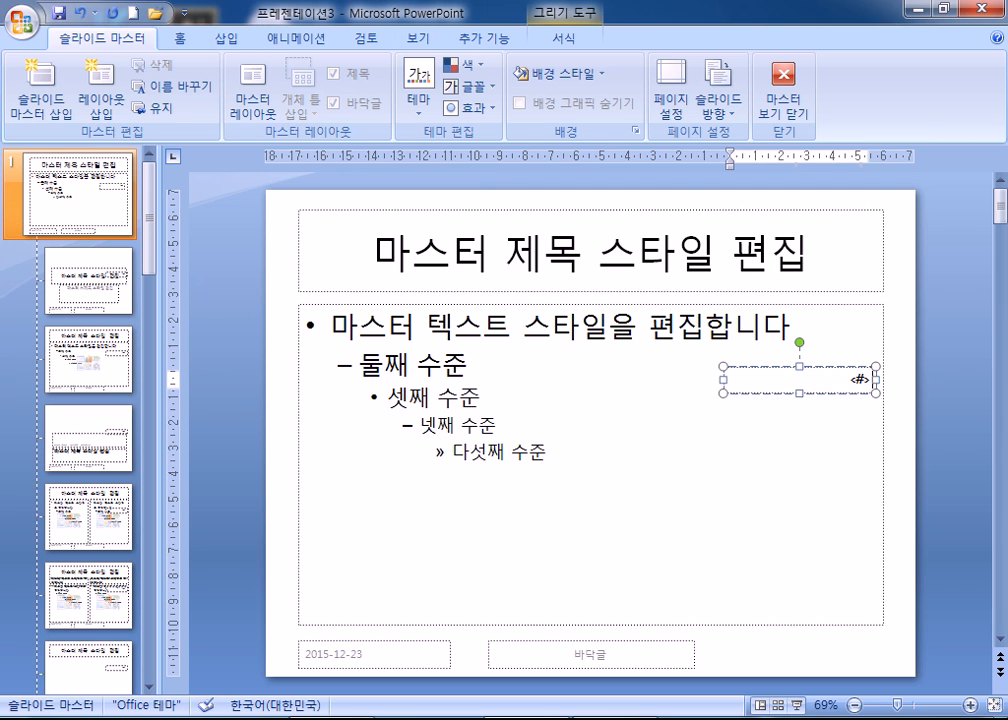
{"action": "left_click", "coordinate": [876, 379]}
{"action": "left_click_drag", "start_coordinate": [823, 378], "coordinate": [826, 379]}
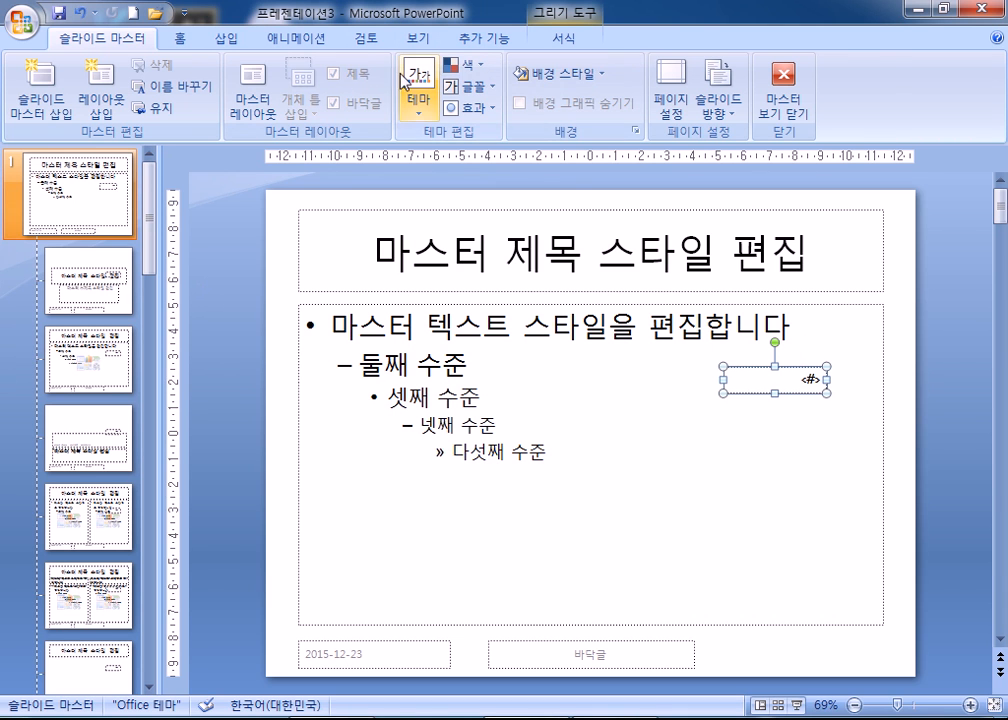
Step: Add a separate text box reading "슬라이드" on the slide master and align it directly beside the number placeholder
{"action": "left_click", "coordinate": [218, 42]}
{"action": "left_click", "coordinate": [463, 88]}
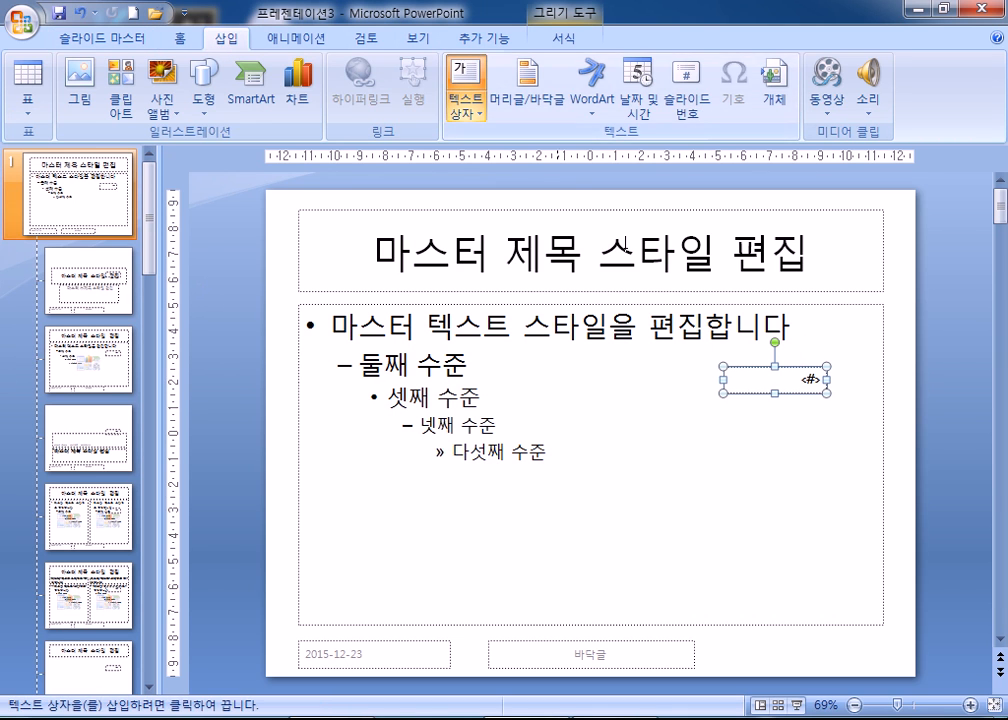
{"action": "left_click", "coordinate": [837, 376]}
{"action": "type", "text": "슬ㄹ"}
{"action": "type", "text": "라이드"}
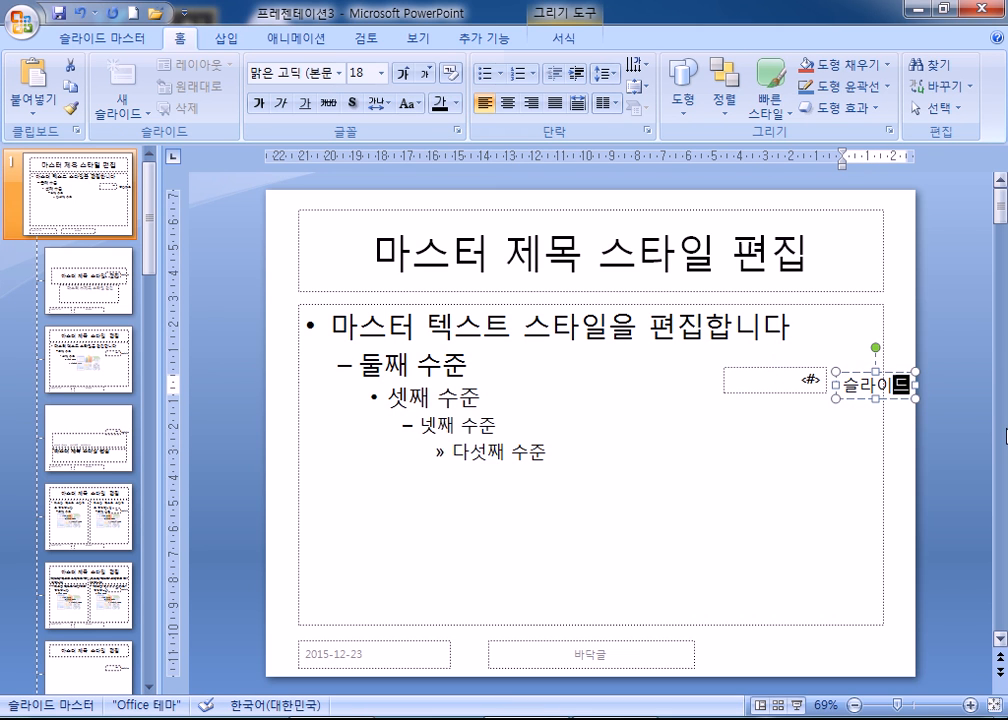
{"action": "left_click", "coordinate": [900, 398]}
{"action": "left_click_drag", "start_coordinate": [895, 396], "coordinate": [886, 388]}
{"action": "key", "text": "Escape"}
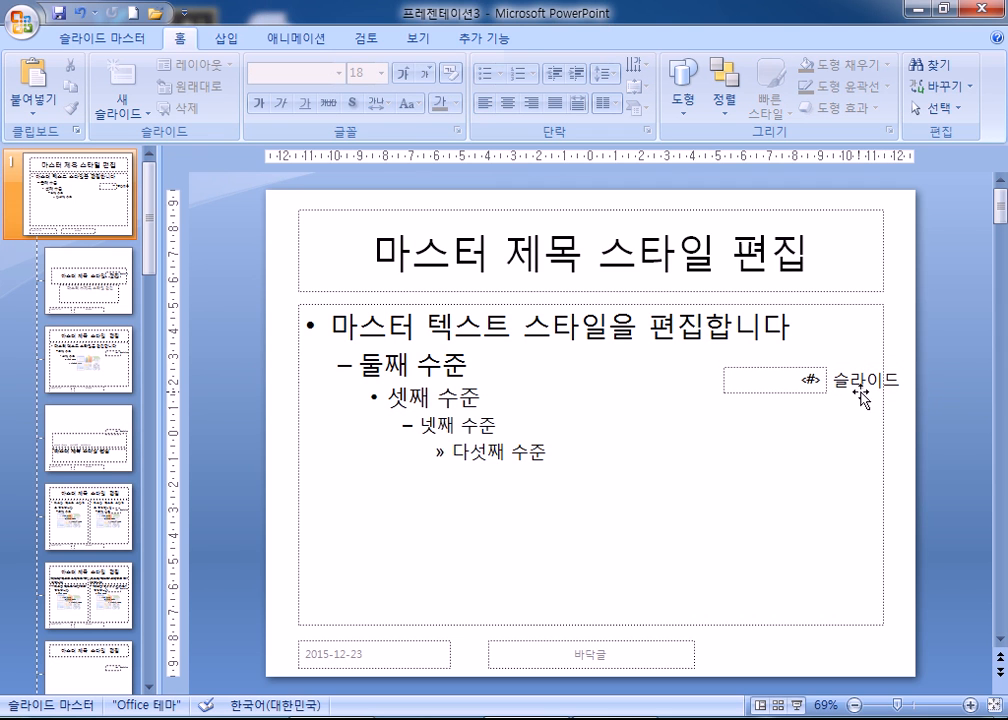
Step: Set the "슬라이드" text box to font size 16, close the slide master view, and review the first slides
{"action": "left_click", "coordinate": [851, 376]}
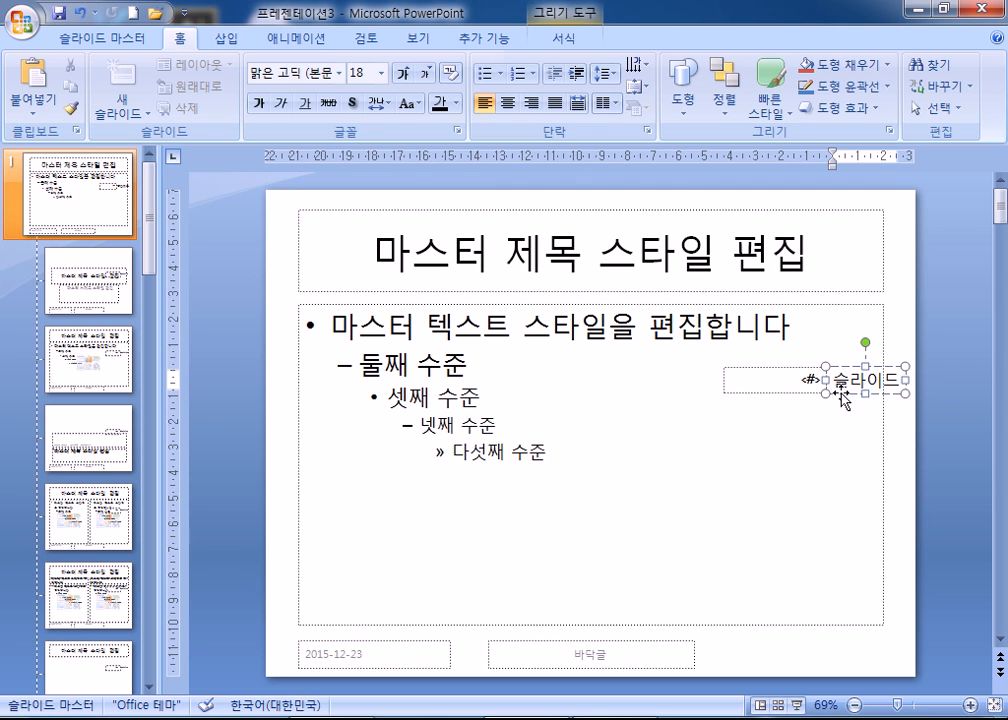
{"action": "left_click", "coordinate": [428, 76]}
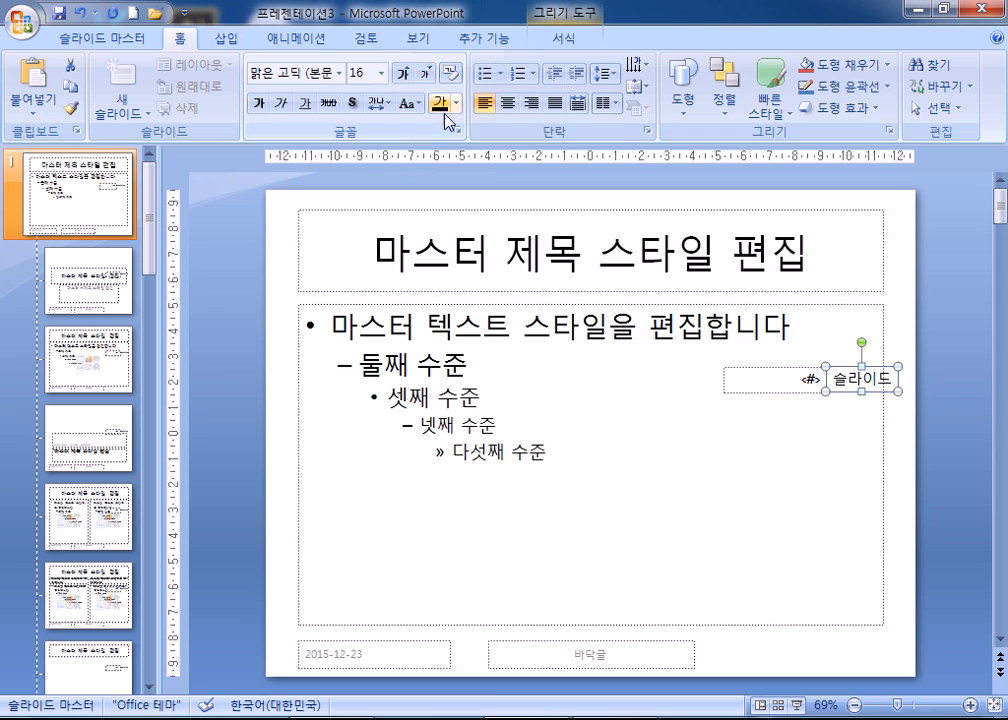
{"action": "left_click", "coordinate": [112, 40]}
{"action": "left_click", "coordinate": [799, 113]}
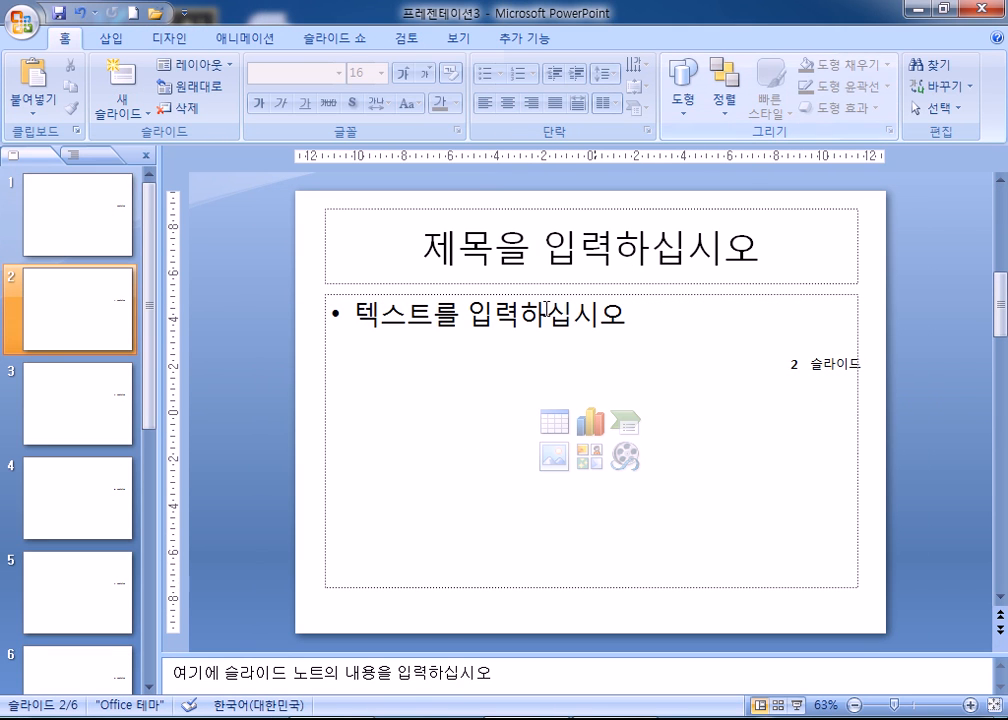
{"action": "scroll", "coordinate": [395, 403], "scroll_direction": "down", "scroll_amount": 1}
{"action": "scroll", "coordinate": [395, 403], "scroll_direction": "up", "scroll_amount": 2}
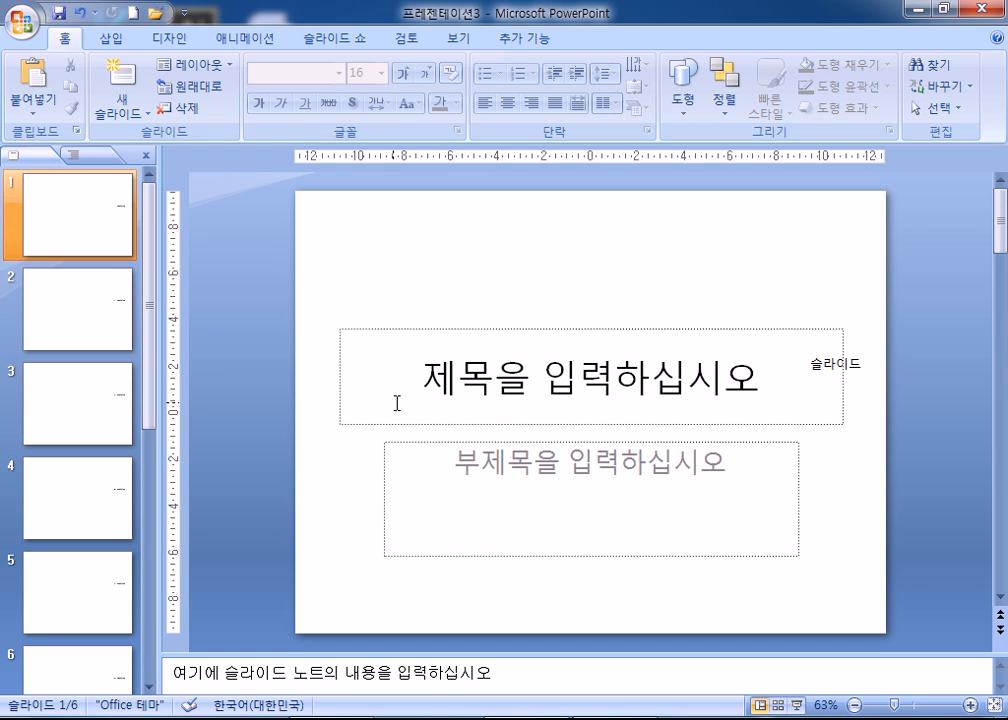
{"action": "scroll", "coordinate": [396, 403], "scroll_direction": "down", "scroll_amount": 3}
{"action": "scroll", "coordinate": [396, 403], "scroll_direction": "up", "scroll_amount": 3}
Step: Clear the slide number and hide-on-title-slide options, and apply this to all slides
{"action": "left_click", "coordinate": [452, 39]}
{"action": "left_click", "coordinate": [108, 38]}
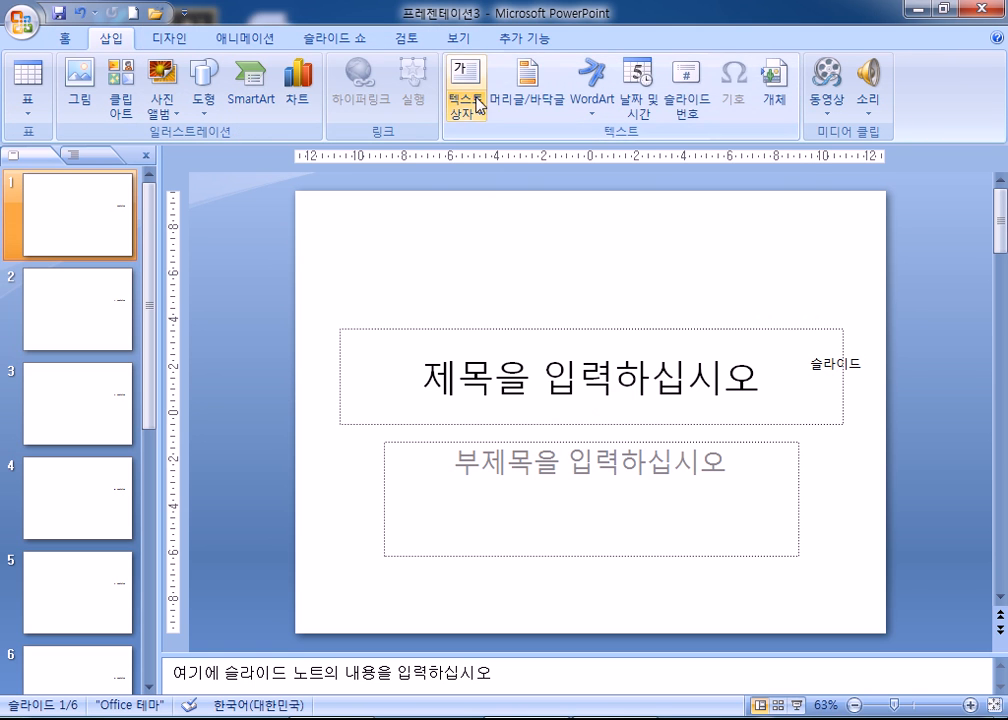
{"action": "left_click", "coordinate": [527, 95]}
{"action": "left_click", "coordinate": [352, 243]}
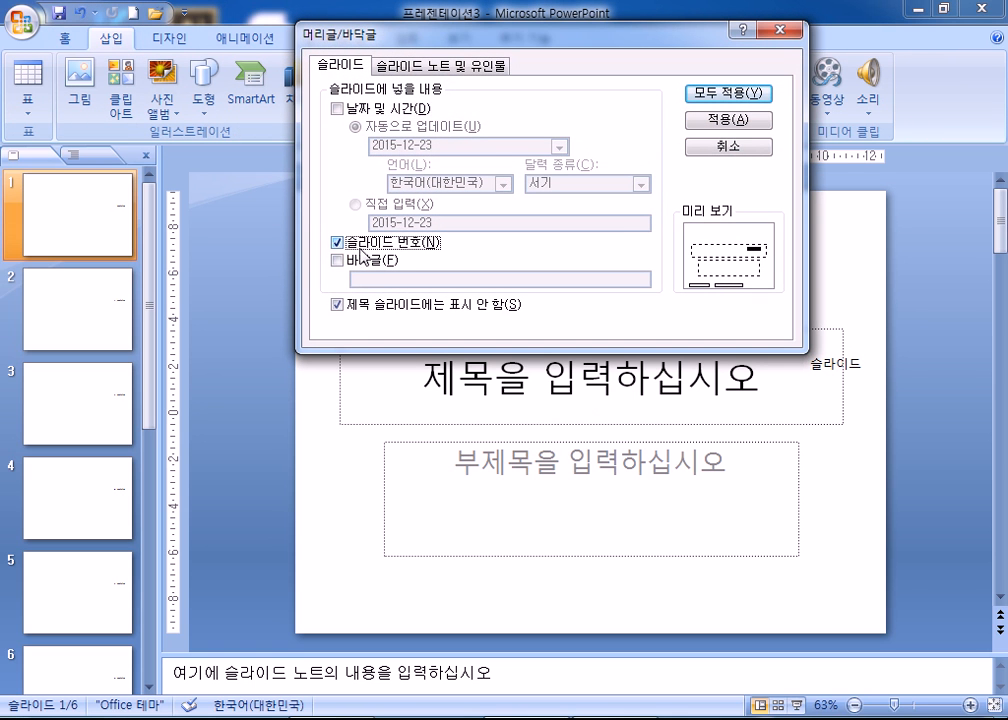
{"action": "left_click", "coordinate": [380, 304]}
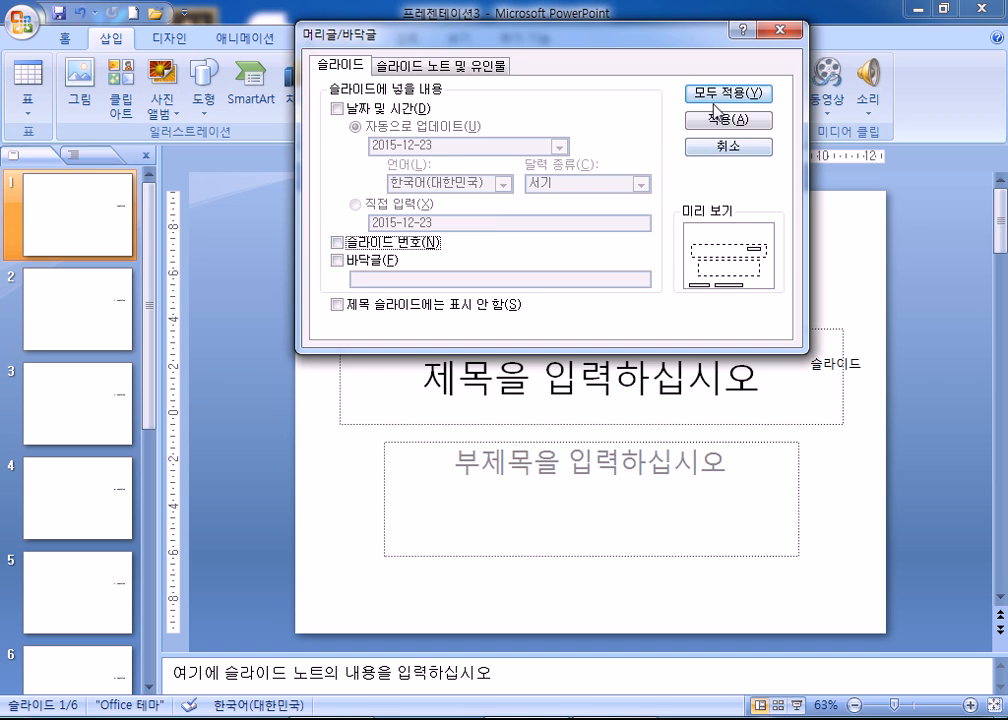
{"action": "left_click", "coordinate": [726, 94]}
Step: Compare slides 1 to 3 to check how the master's "슬라이드" text box appears with slide numbering turned off
{"action": "left_click", "coordinate": [83, 328]}
{"action": "left_click", "coordinate": [95, 410]}
{"action": "left_click", "coordinate": [95, 328]}
{"action": "left_click", "coordinate": [100, 230]}
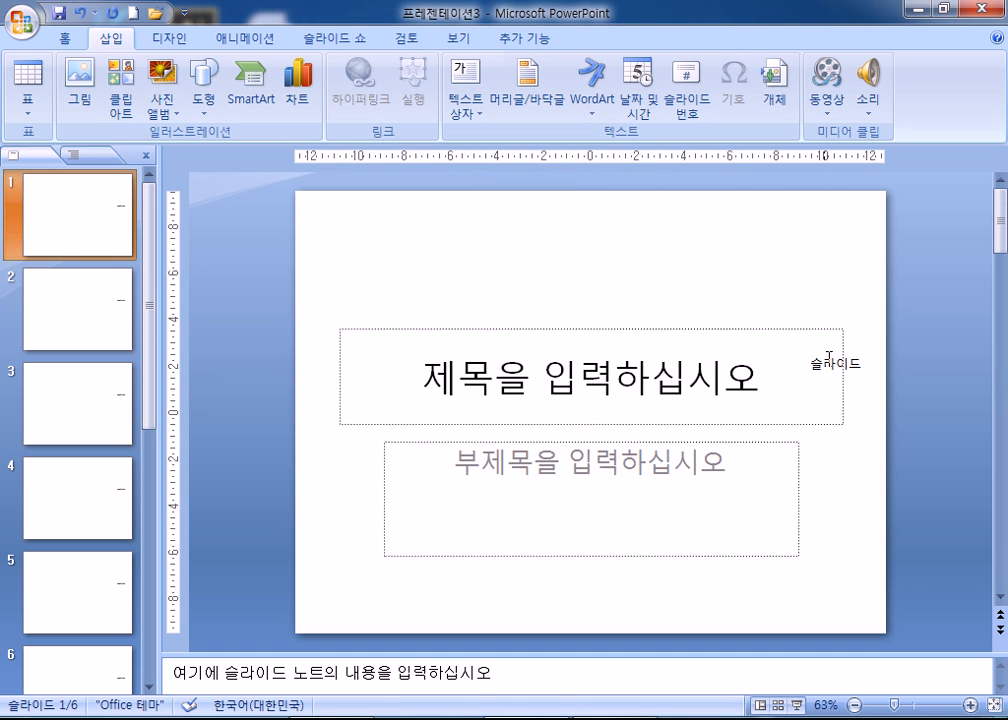
{"action": "left_click", "coordinate": [115, 420]}
{"action": "left_click", "coordinate": [95, 320]}
{"action": "left_click", "coordinate": [99, 235]}
{"action": "left_click", "coordinate": [100, 310]}
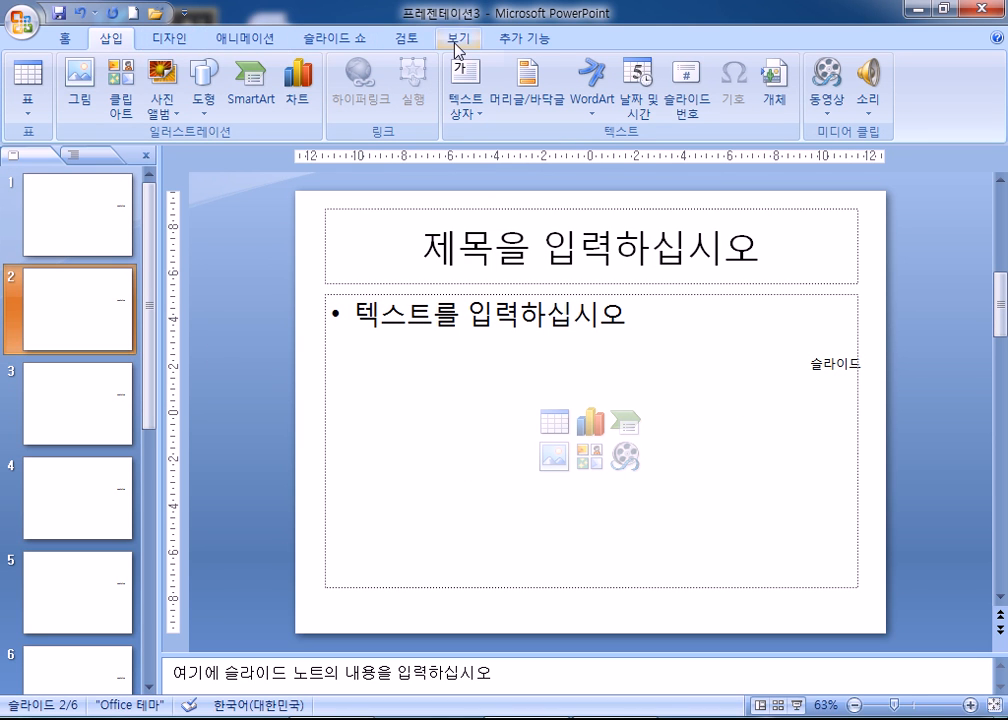
Step: Turn the slide number and hide-on-title-slide options back on for all slides
{"action": "left_click", "coordinate": [527, 88]}
{"action": "left_click", "coordinate": [372, 250]}
{"action": "left_click", "coordinate": [367, 305]}
{"action": "left_click", "coordinate": [729, 93]}
Step: Hide the background graphics on slide 1 only, through its background formatting
{"action": "left_click", "coordinate": [97, 238]}
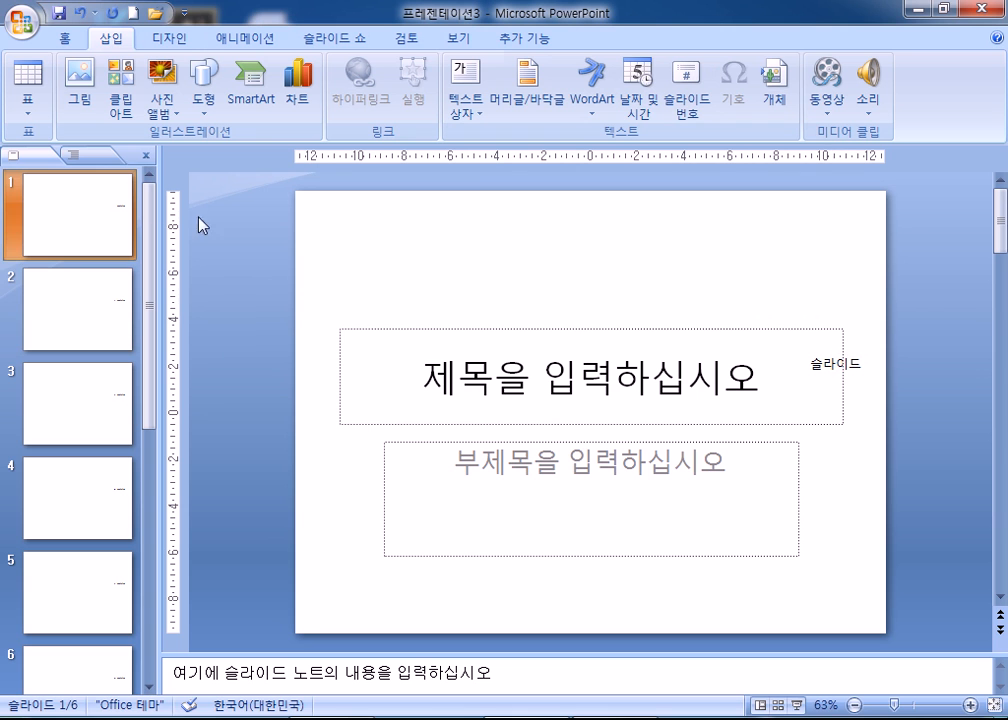
{"action": "right_click", "coordinate": [338, 216]}
{"action": "left_click", "coordinate": [378, 415]}
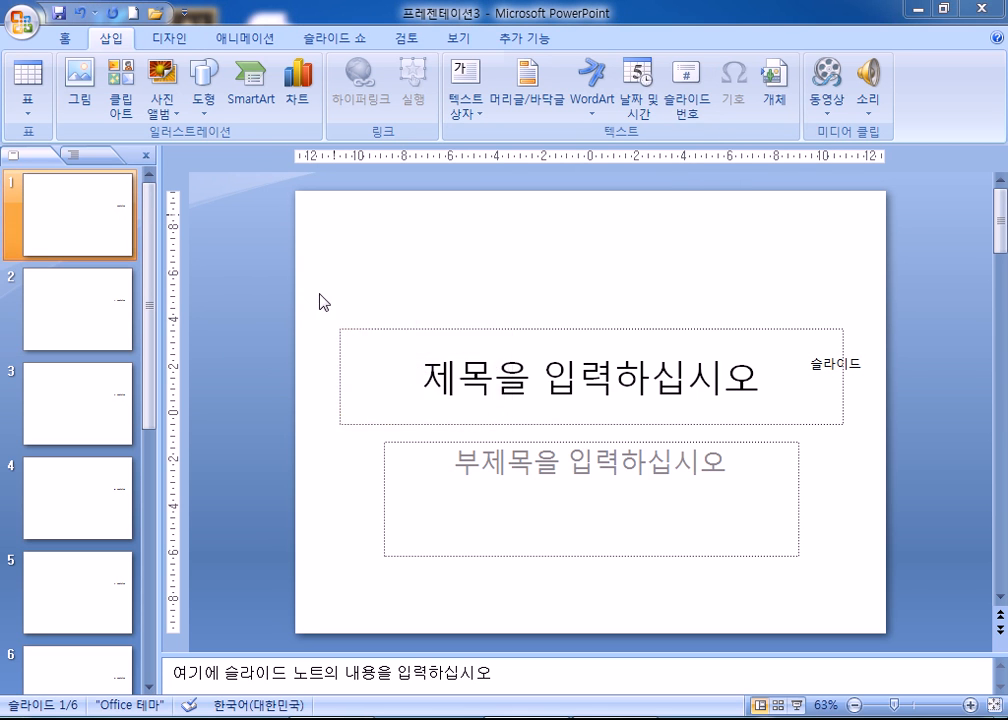
{"action": "left_click", "coordinate": [383, 271]}
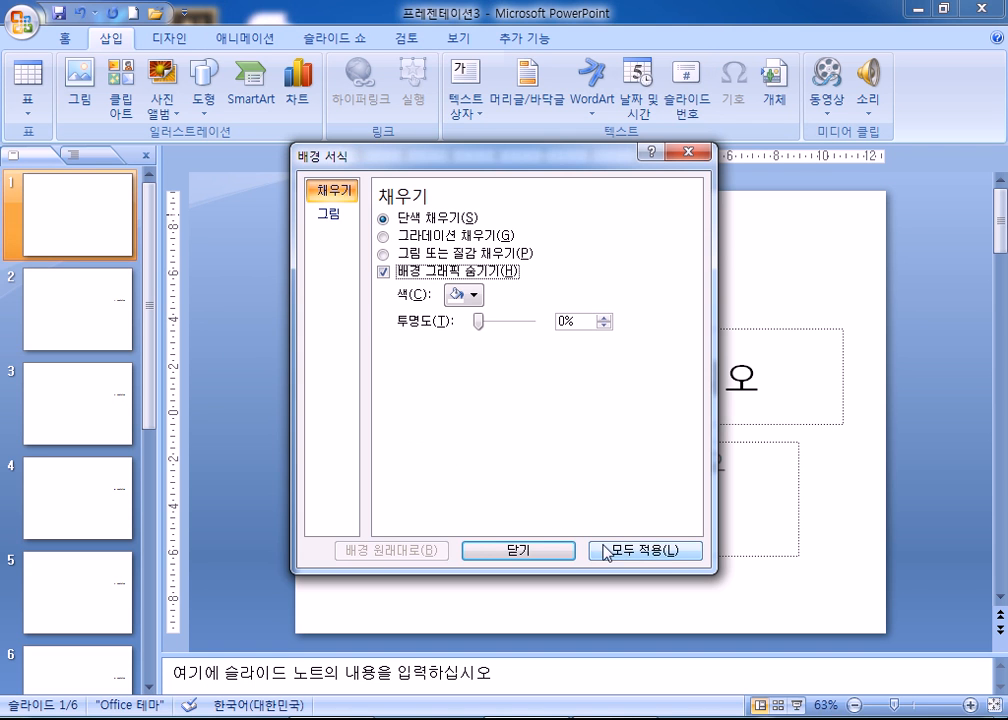
{"action": "left_click", "coordinate": [553, 551]}
{"action": "left_click_drag", "start_coordinate": [436, 216], "coordinate": [540, 264]}
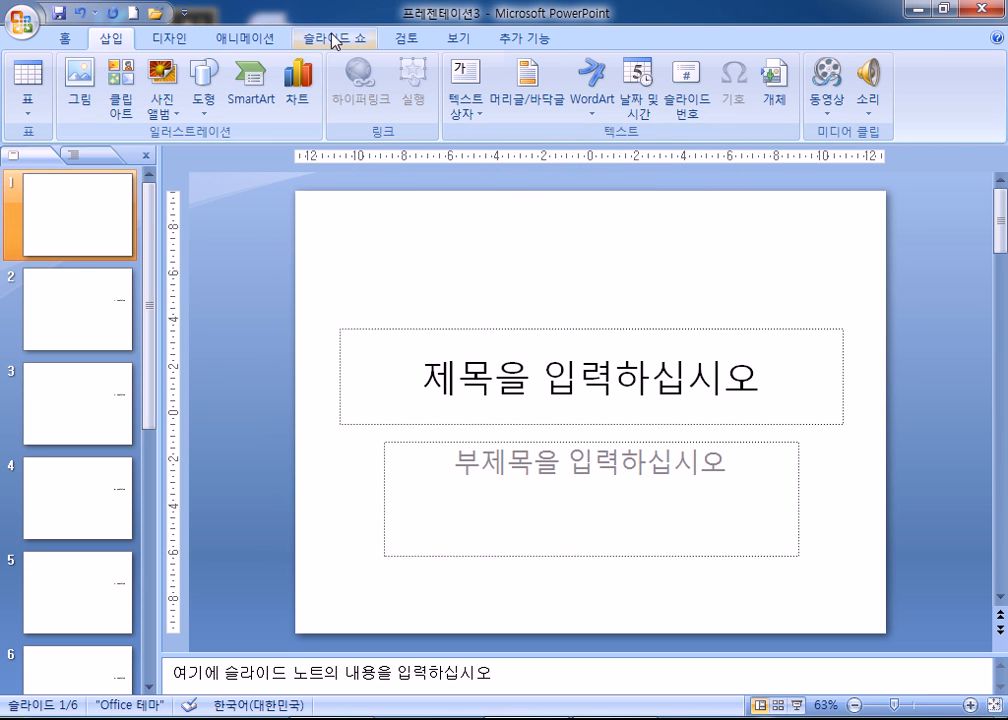
Step: Open the slide master and move its title placeholder up to the upper edge of the slide
{"action": "left_click", "coordinate": [458, 38]}
{"action": "left_click", "coordinate": [234, 88]}
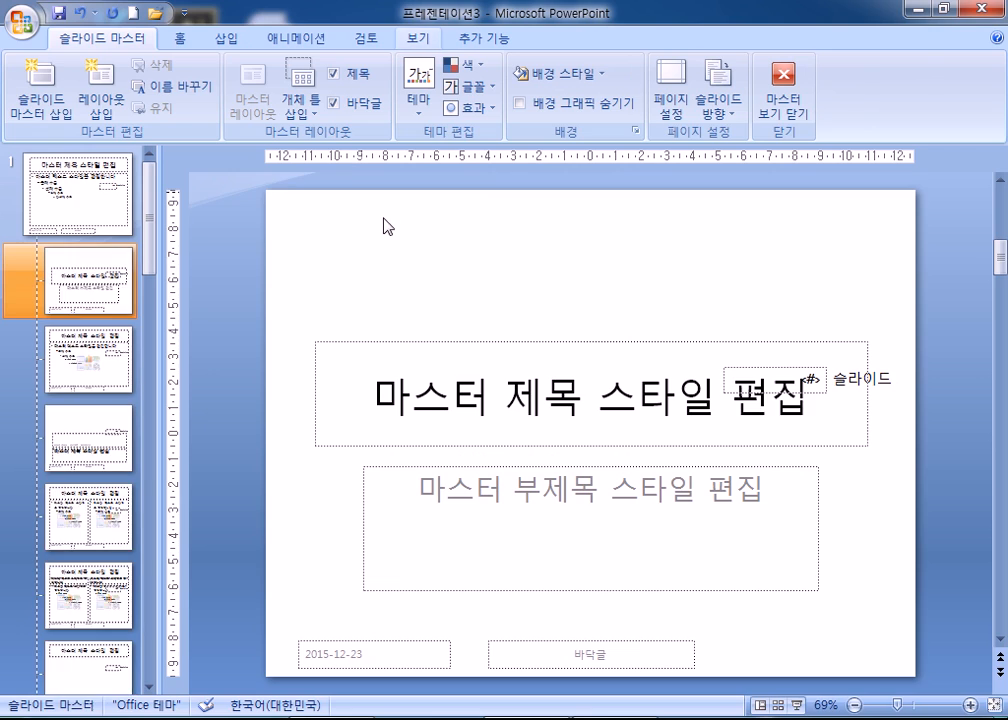
{"action": "left_click", "coordinate": [80, 195]}
{"action": "left_click", "coordinate": [394, 188]}
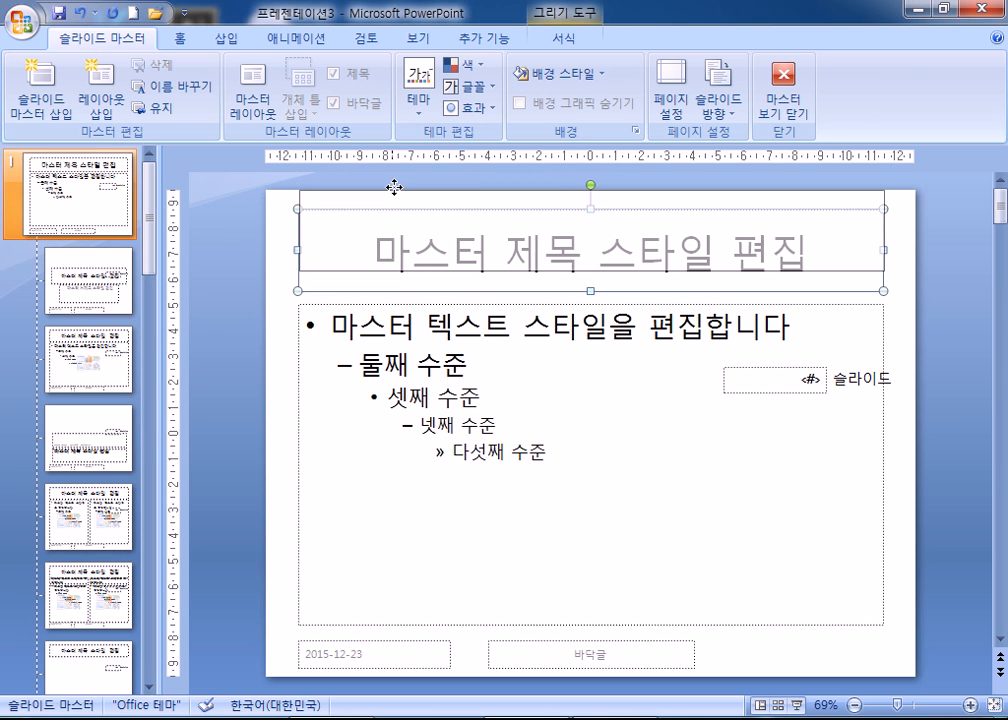
{"action": "left_click_drag", "start_coordinate": [394, 207], "coordinate": [394, 188]}
Step: Format the slide master's title text in standard red at font size 40
{"action": "left_click", "coordinate": [191, 39]}
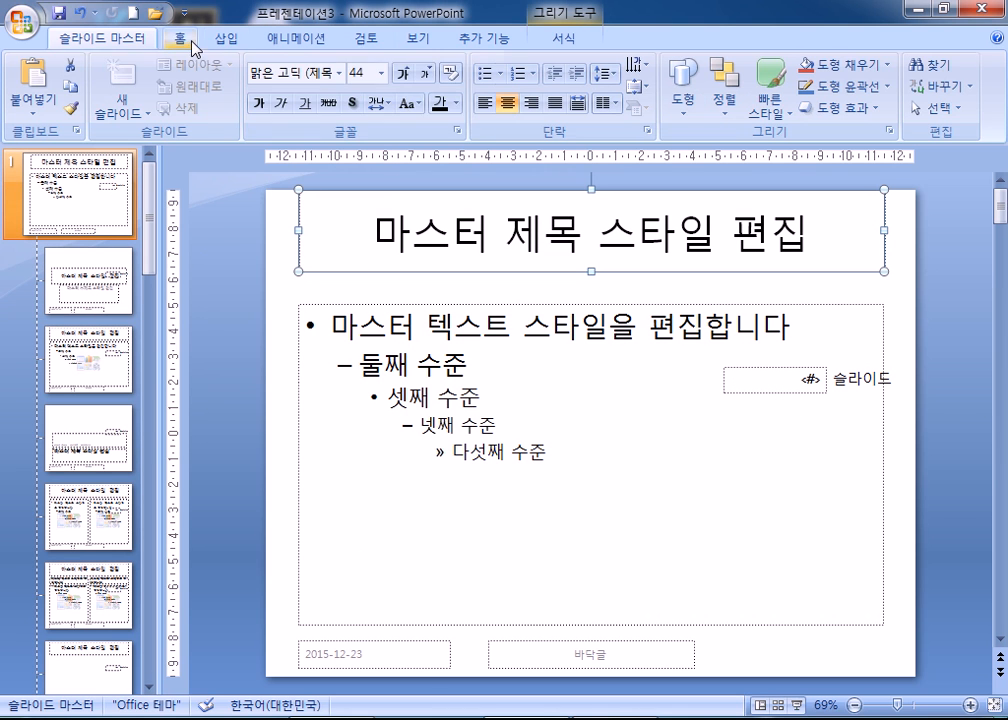
{"action": "left_click", "coordinate": [456, 104]}
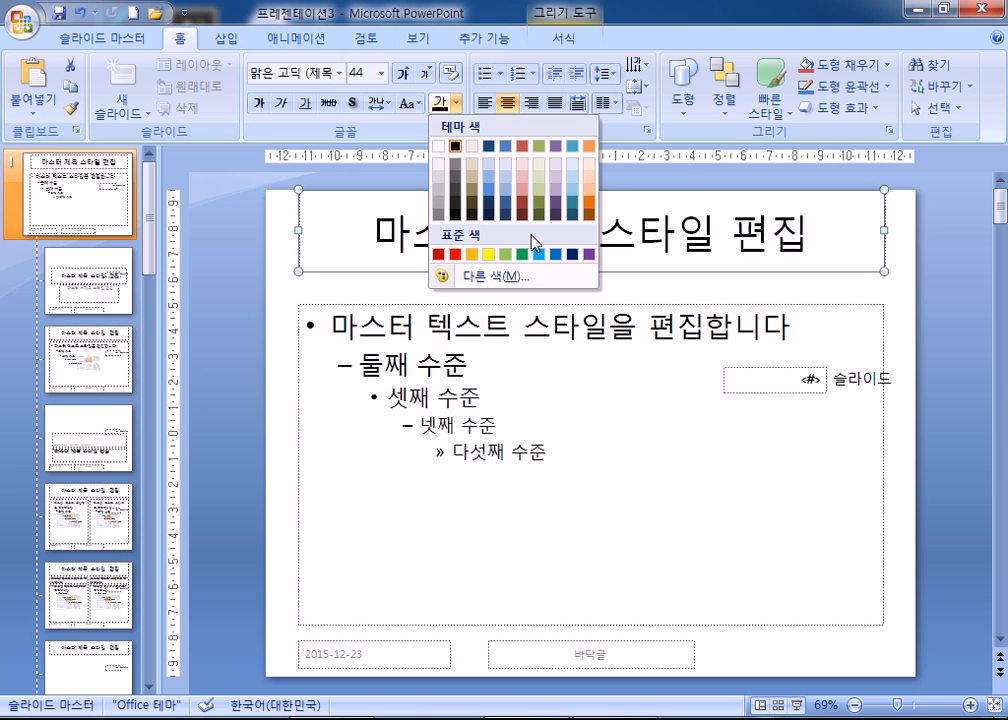
{"action": "left_click", "coordinate": [455, 254]}
{"action": "left_click", "coordinate": [426, 73]}
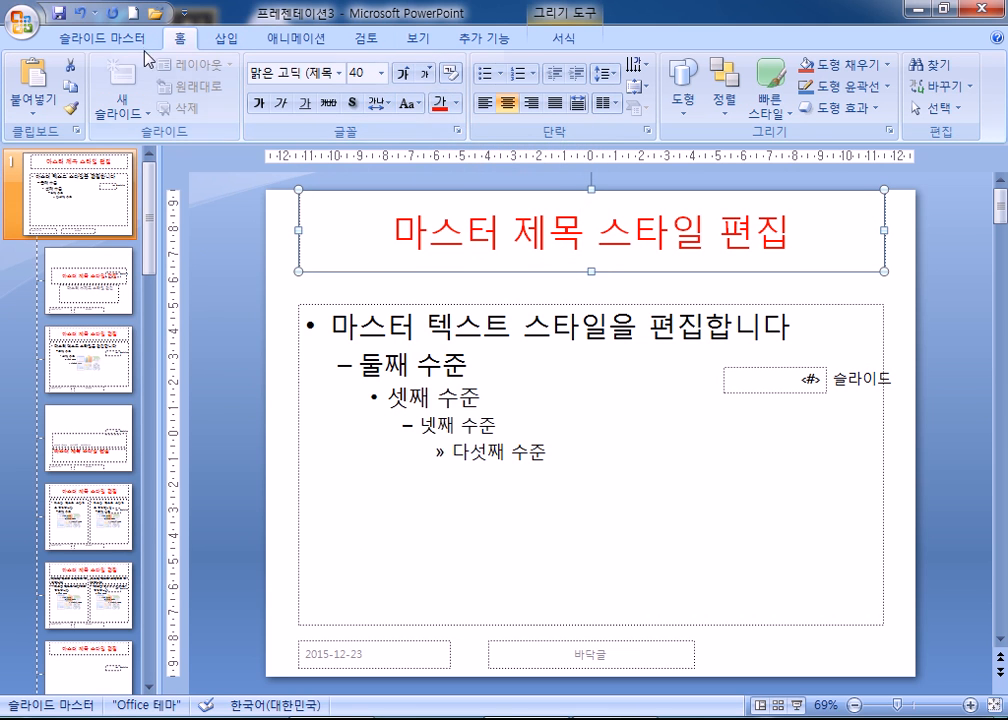
Step: Draw a sun shape in the slide master's upper-left corner and a smiley face in its upper-right corner, beside the title
{"action": "left_click", "coordinate": [226, 39]}
{"action": "left_click", "coordinate": [203, 95]}
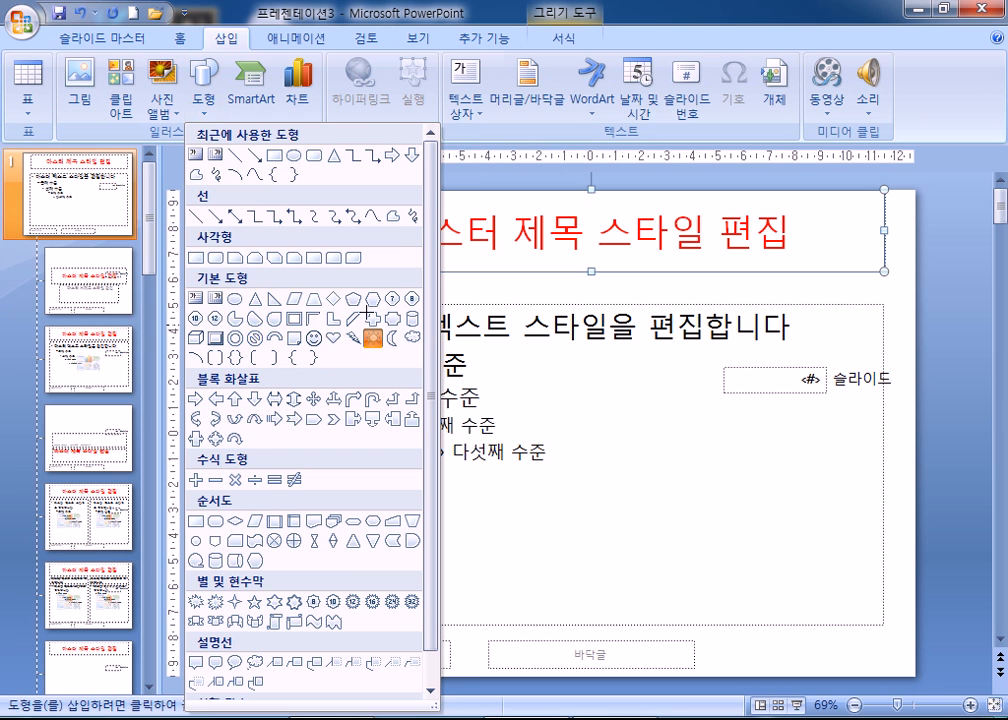
{"action": "left_click", "coordinate": [372, 343]}
{"action": "left_click_drag", "start_coordinate": [280, 190], "coordinate": [371, 276]}
{"action": "left_click", "coordinate": [204, 95]}
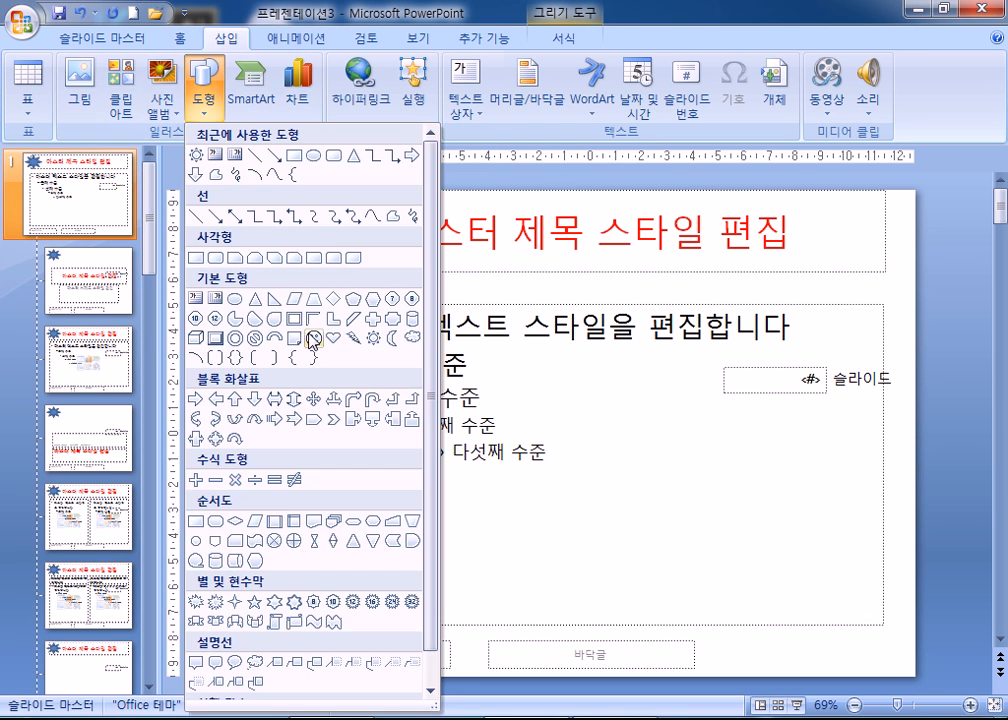
{"action": "left_click", "coordinate": [240, 266]}
{"action": "left_click_drag", "start_coordinate": [846, 188], "coordinate": [916, 270]}
{"action": "left_click", "coordinate": [822, 272]}
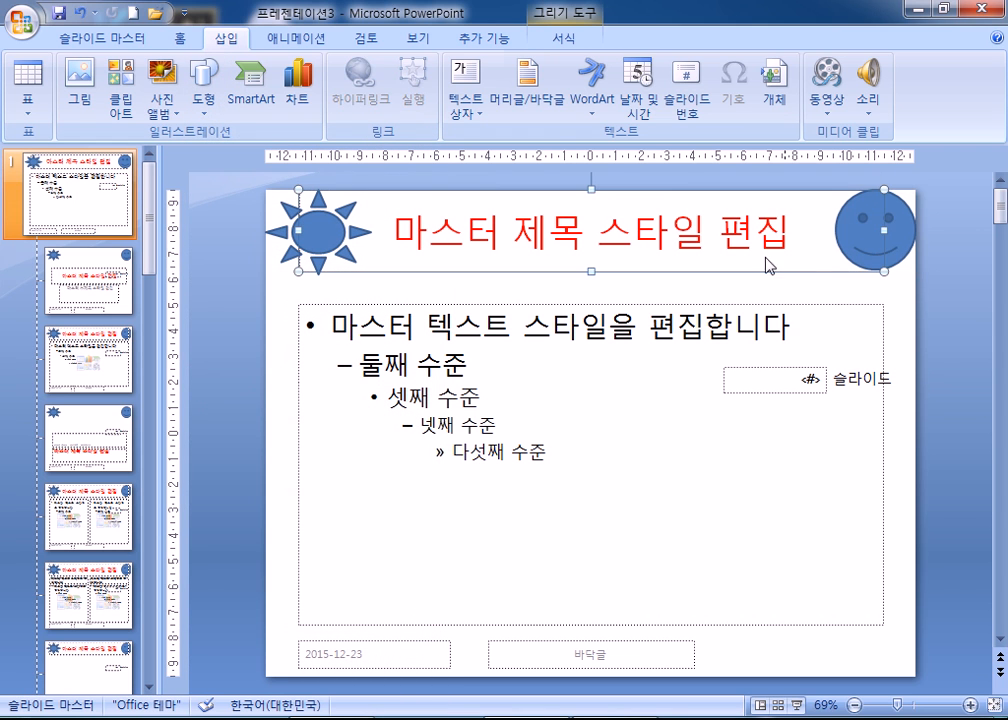
{"action": "left_click", "coordinate": [100, 38]}
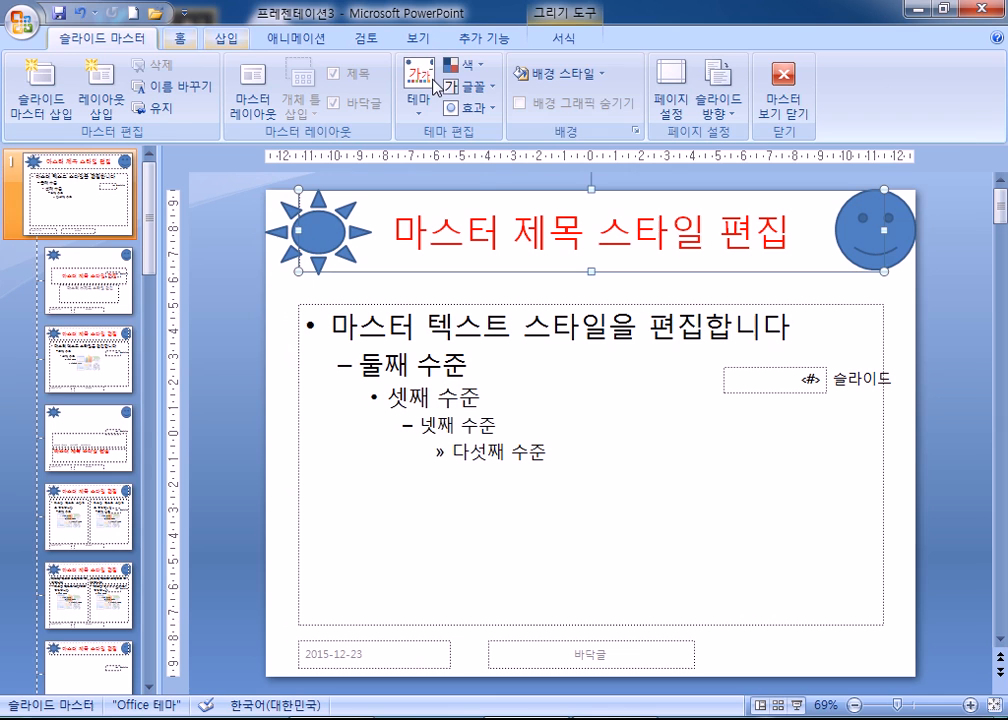
Step: Close the slide master, show the background graphics on slide 1 through its background formatting, and hide them again
{"action": "left_click", "coordinate": [781, 88]}
{"action": "right_click", "coordinate": [331, 226]}
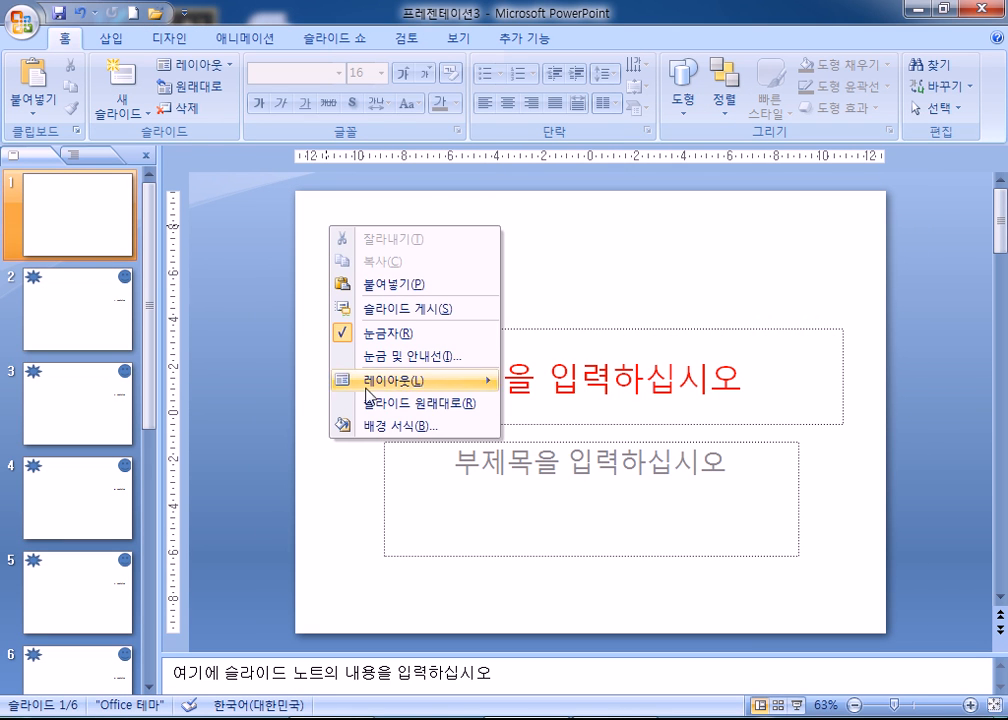
{"action": "left_click", "coordinate": [368, 426]}
{"action": "left_click", "coordinate": [384, 271]}
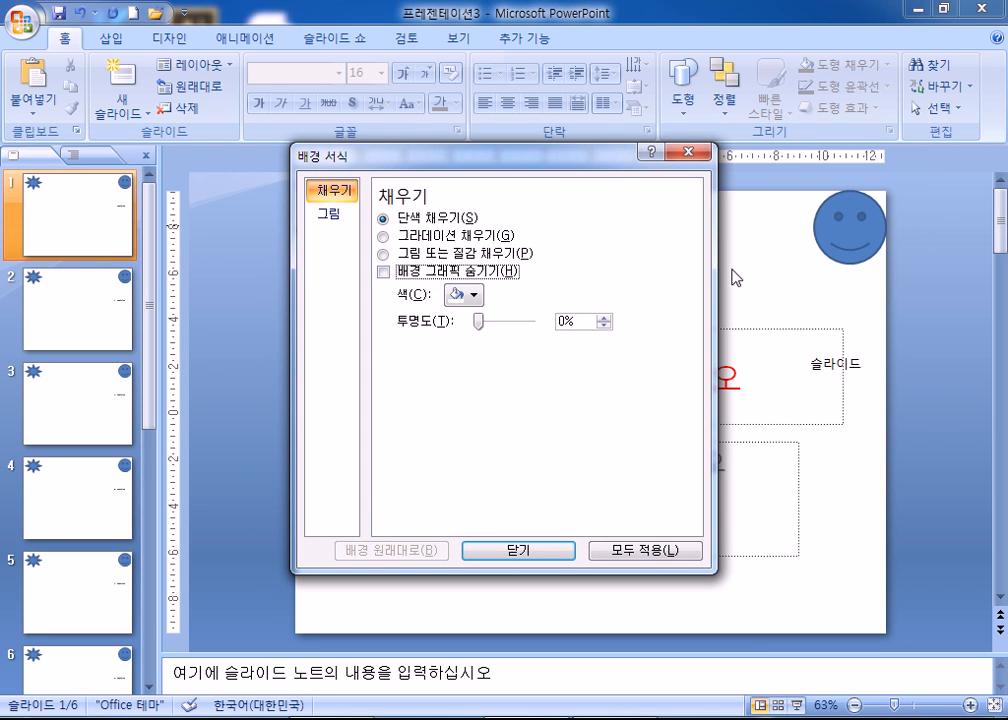
{"action": "left_click_drag", "start_coordinate": [569, 158], "coordinate": [563, 133]}
{"action": "left_click", "coordinate": [398, 246]}
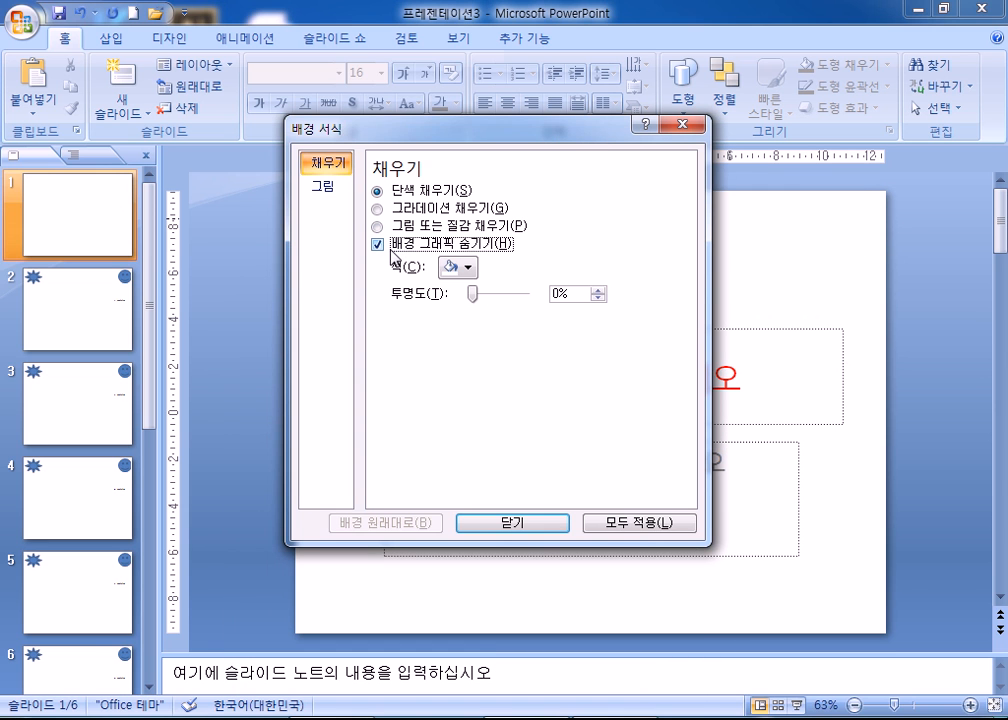
{"action": "left_click", "coordinate": [517, 521]}
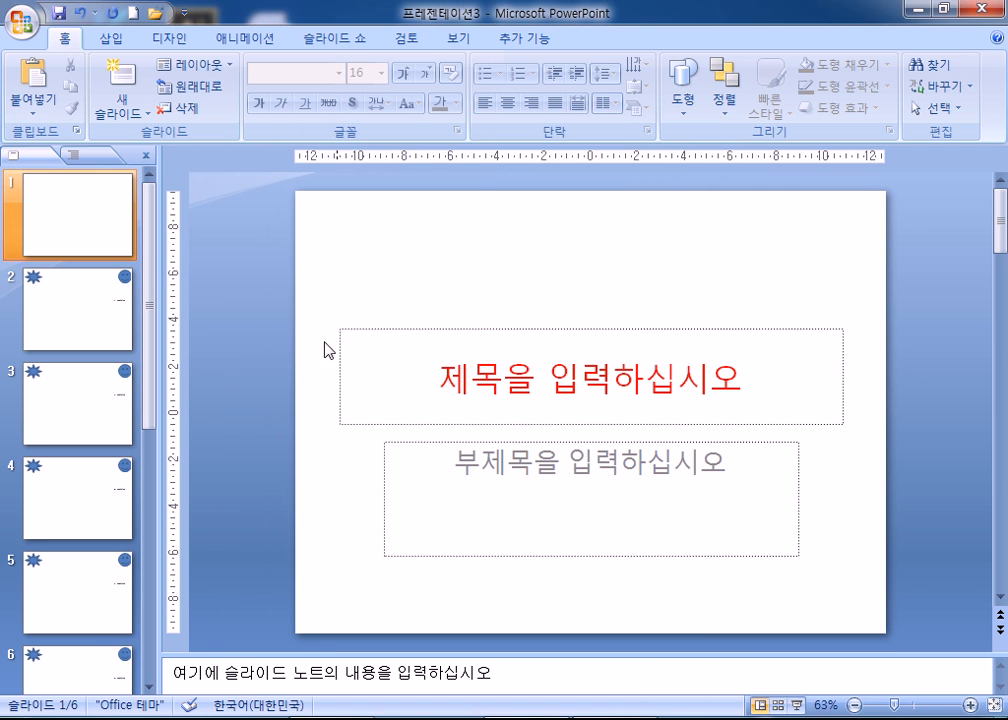
Step: Look through slides 2 to 6 to check the master's title shapes, the slide number and the text beside it
{"action": "left_click", "coordinate": [108, 289]}
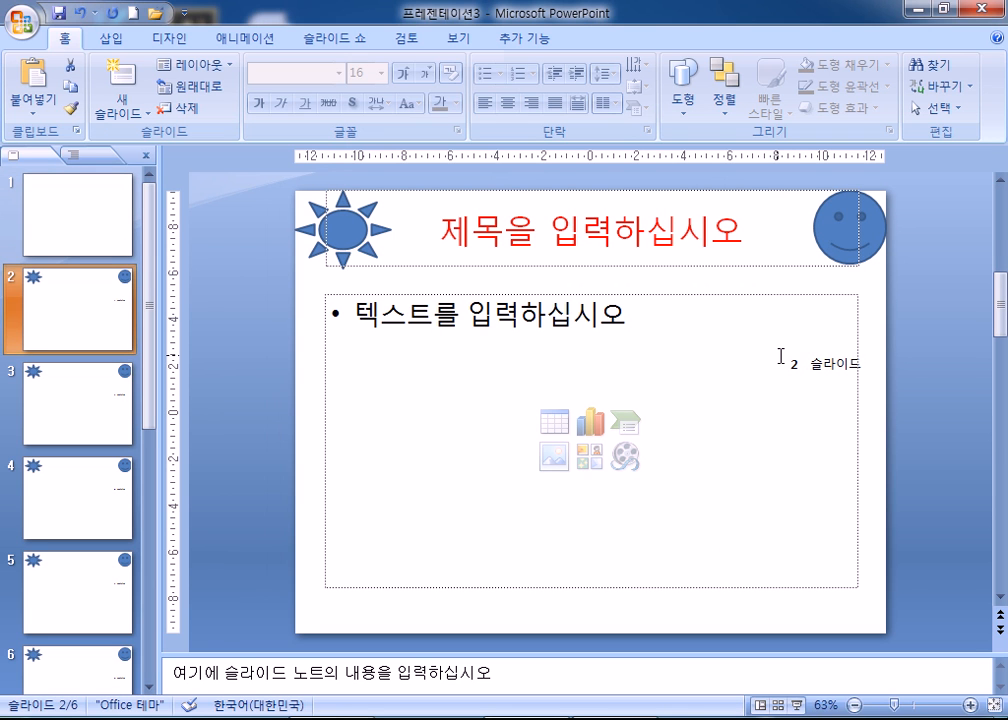
{"action": "scroll", "coordinate": [780, 356], "scroll_direction": "down", "scroll_amount": 4}
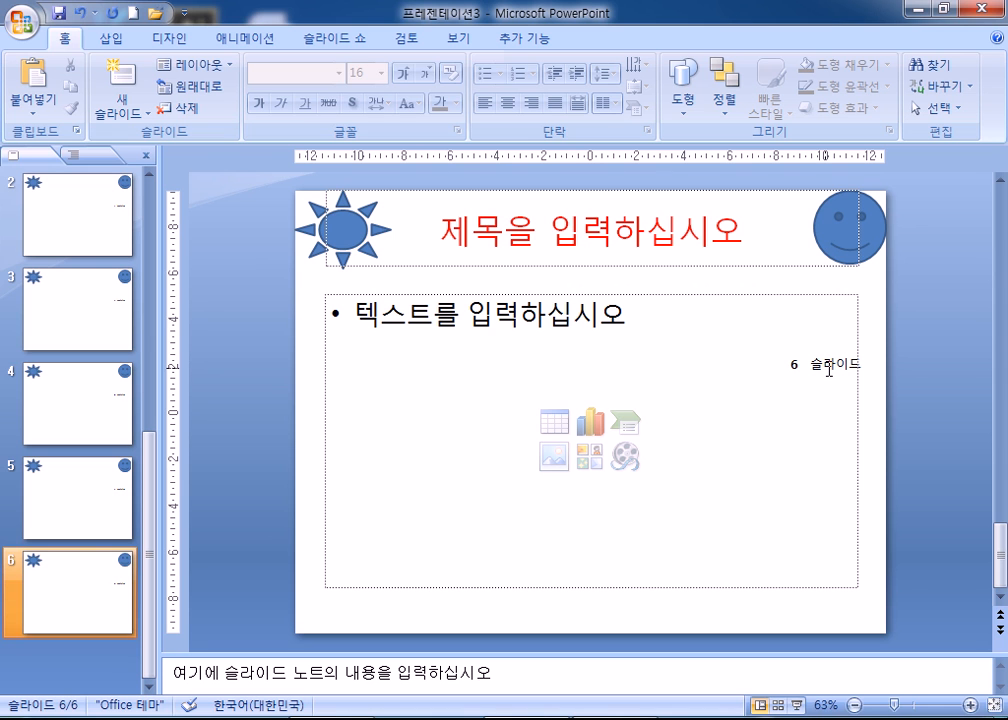
{"action": "scroll", "coordinate": [825, 378], "scroll_direction": "up", "scroll_amount": 5}
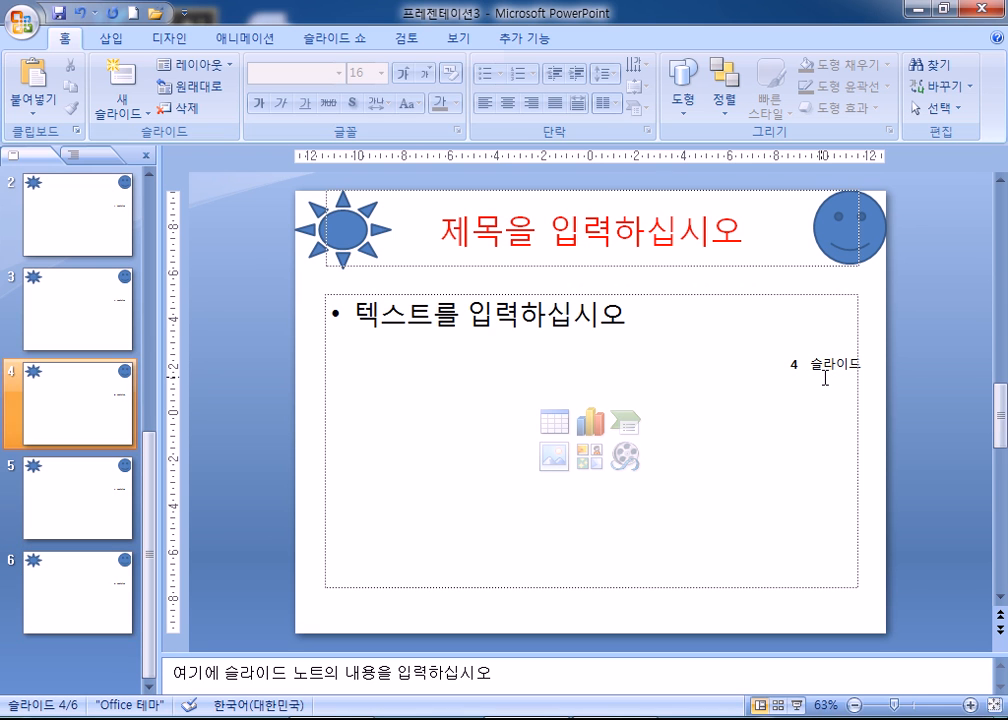
{"action": "scroll", "coordinate": [820, 381], "scroll_direction": "down", "scroll_amount": 4}
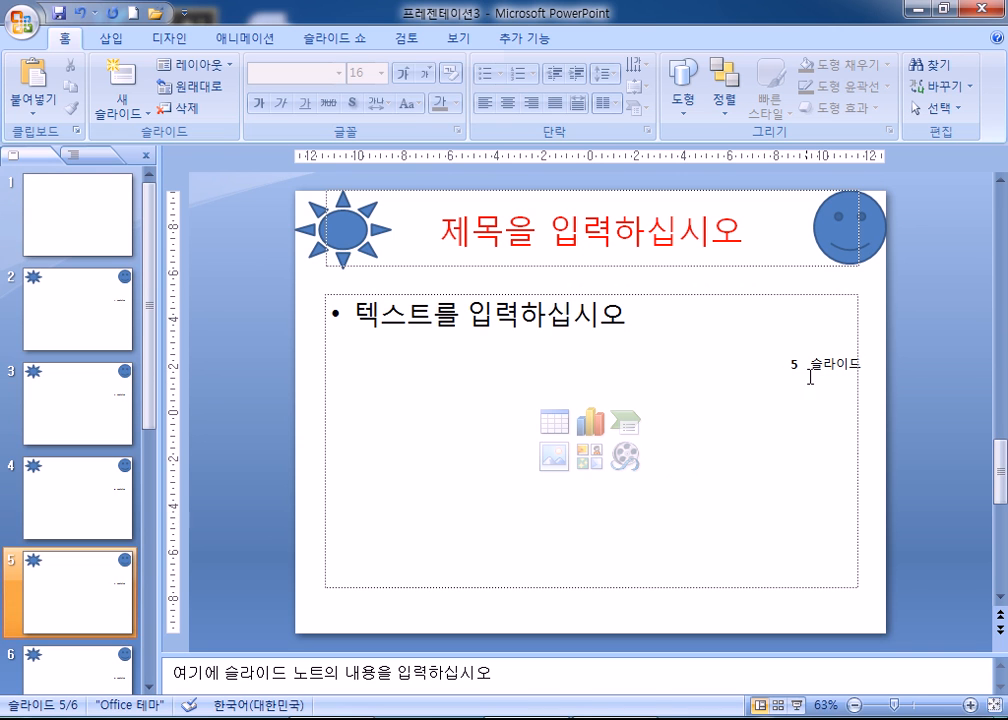
{"action": "left_click", "coordinate": [797, 369]}
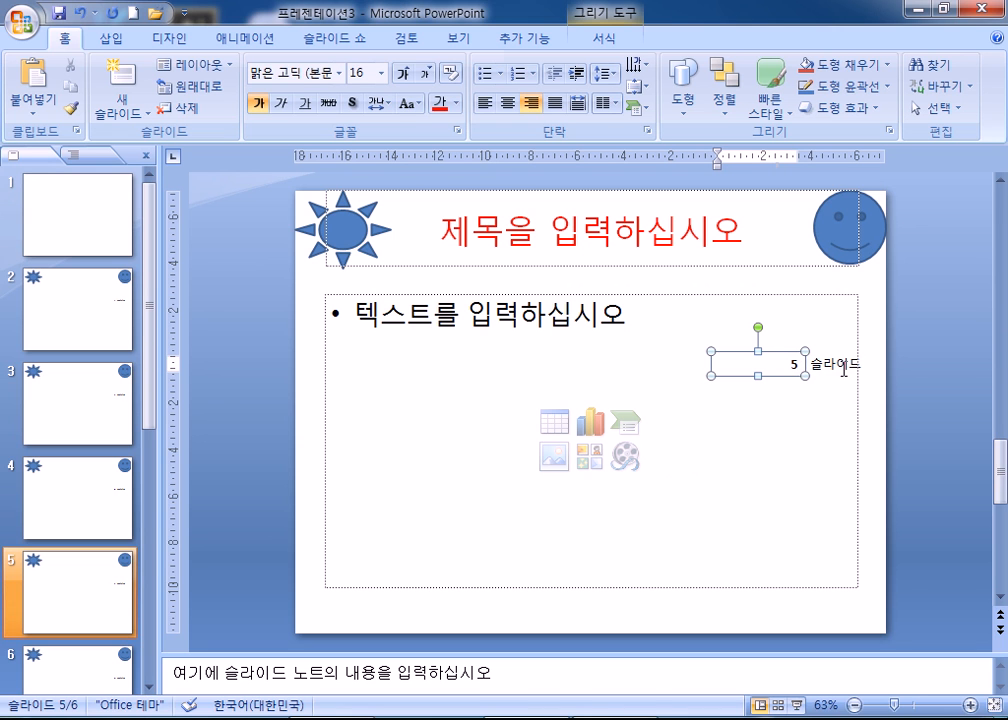
{"action": "left_click", "coordinate": [877, 337]}
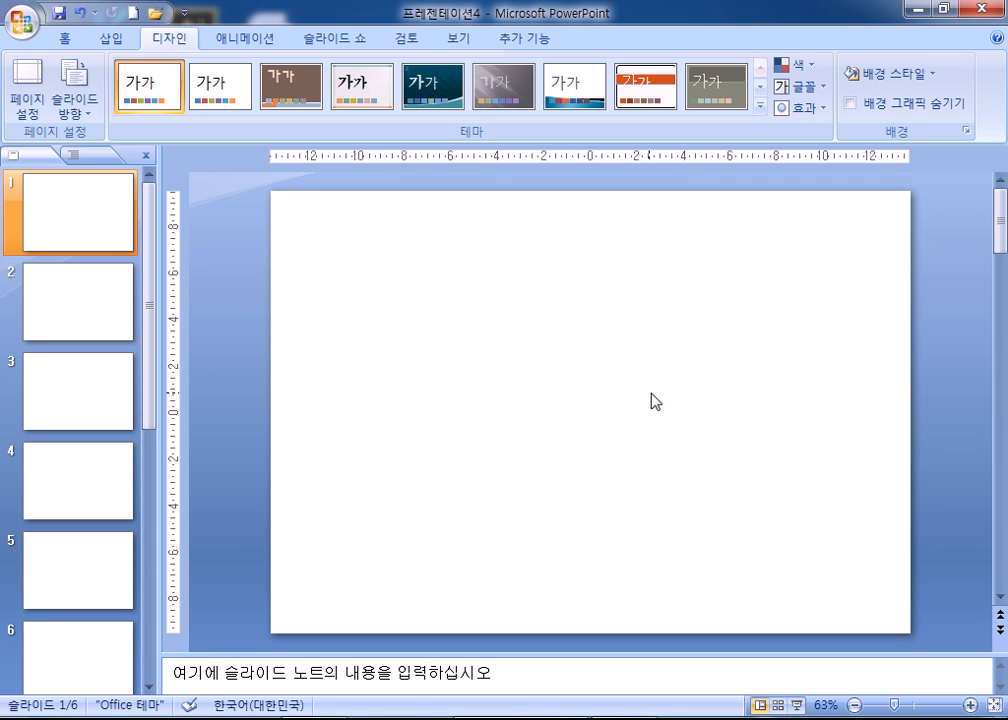
Step: Draw a wide right triangle across the middle of slide 1 in the new presentation
{"action": "left_click", "coordinate": [111, 38]}
{"action": "left_click", "coordinate": [204, 85]}
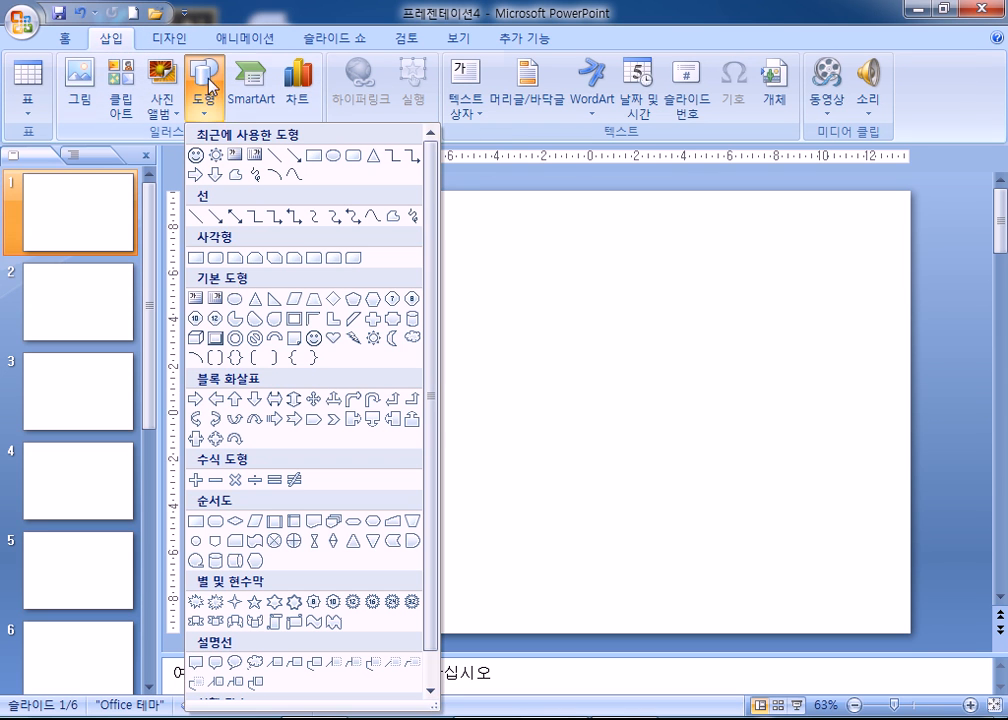
{"action": "left_click", "coordinate": [272, 300]}
{"action": "left_click_drag", "start_coordinate": [362, 310], "coordinate": [730, 459]}
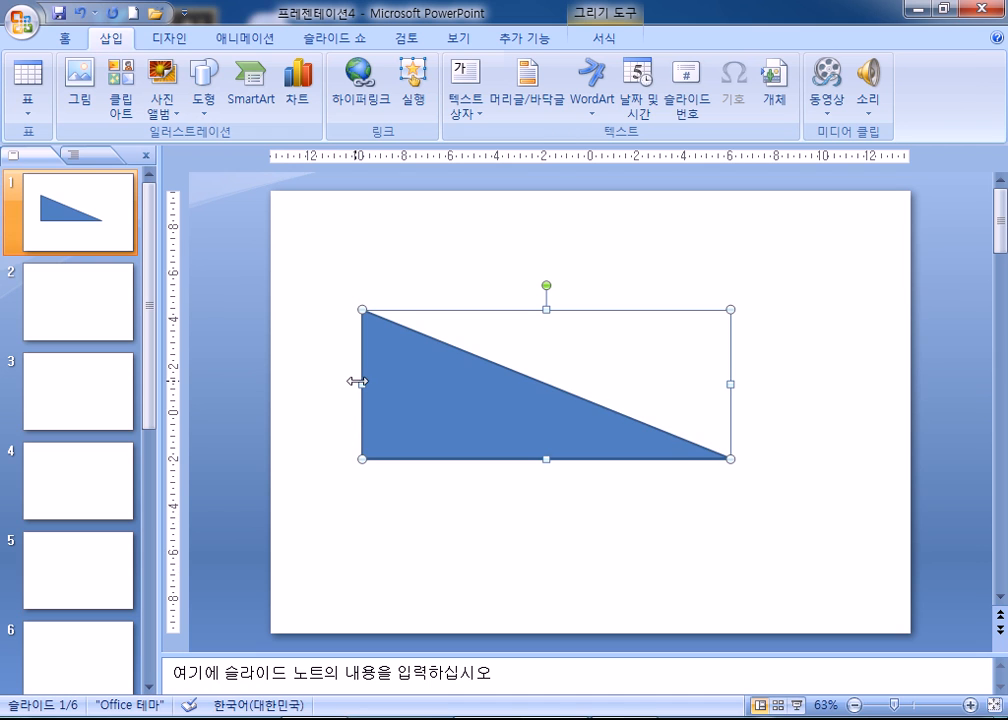
Step: Flip the right triangle horizontally and vertically by pulling its edges past each other, sizing it about 13.8 cm wide and 6 cm high
{"action": "left_click_drag", "start_coordinate": [362, 383], "coordinate": [898, 392]}
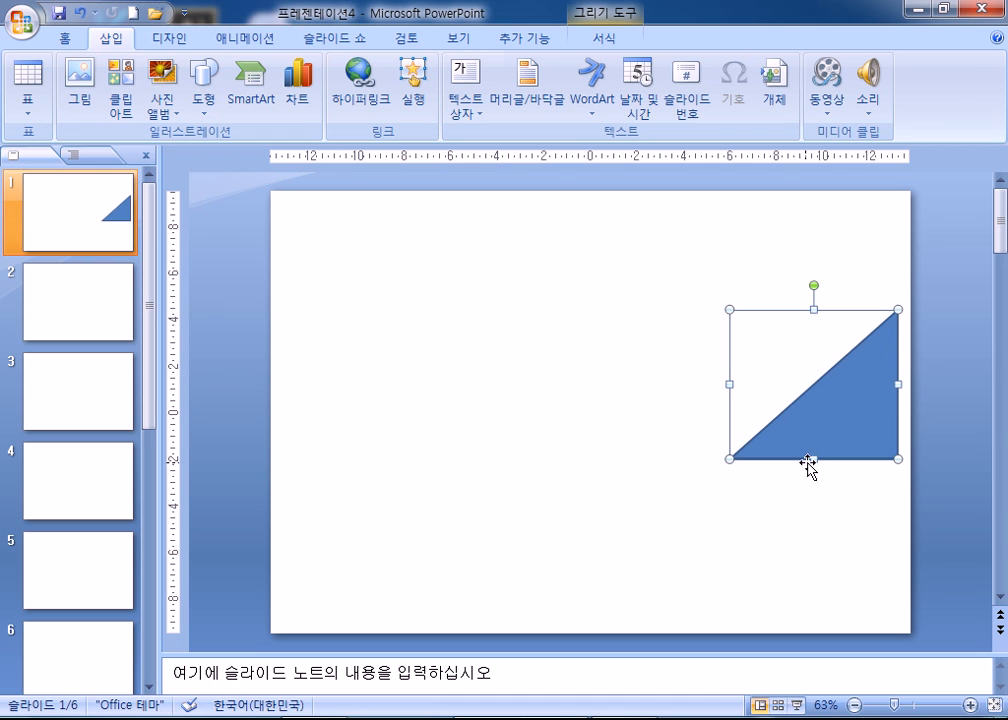
{"action": "left_click_drag", "start_coordinate": [728, 383], "coordinate": [715, 405]}
{"action": "left_click_drag", "start_coordinate": [734, 463], "coordinate": [737, 207]}
{"action": "left_click_drag", "start_coordinate": [790, 270], "coordinate": [695, 335]}
{"action": "left_click_drag", "start_coordinate": [643, 385], "coordinate": [643, 412]}
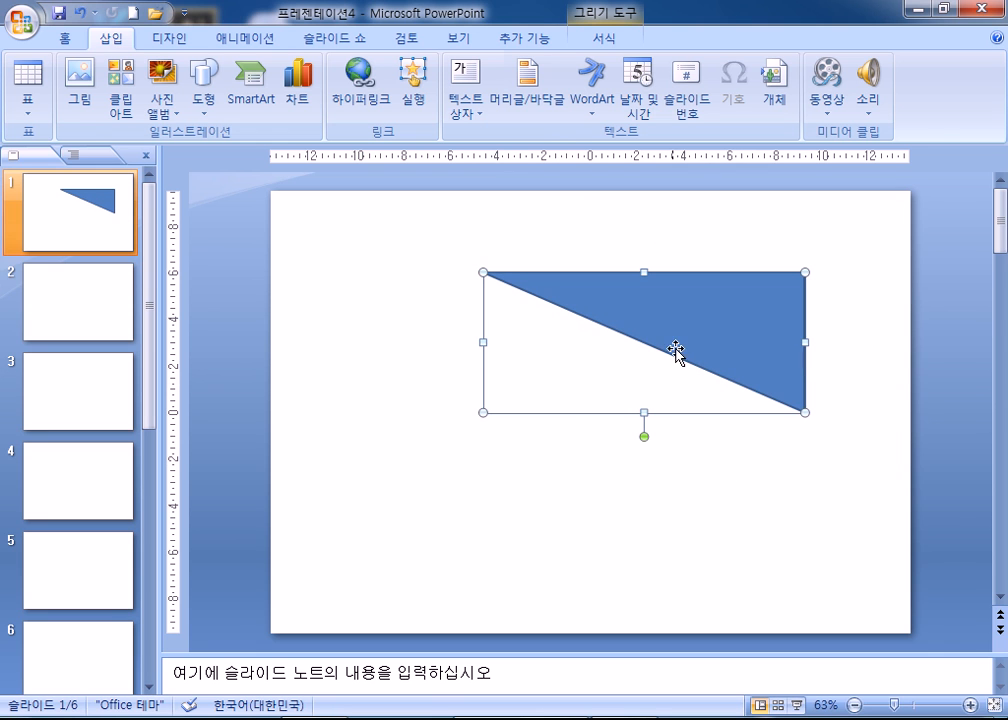
Step: Fill the triangle with the picture 그림1.jpg from the Picture folder inside the ITQ documents folder
{"action": "double_click", "coordinate": [680, 336]}
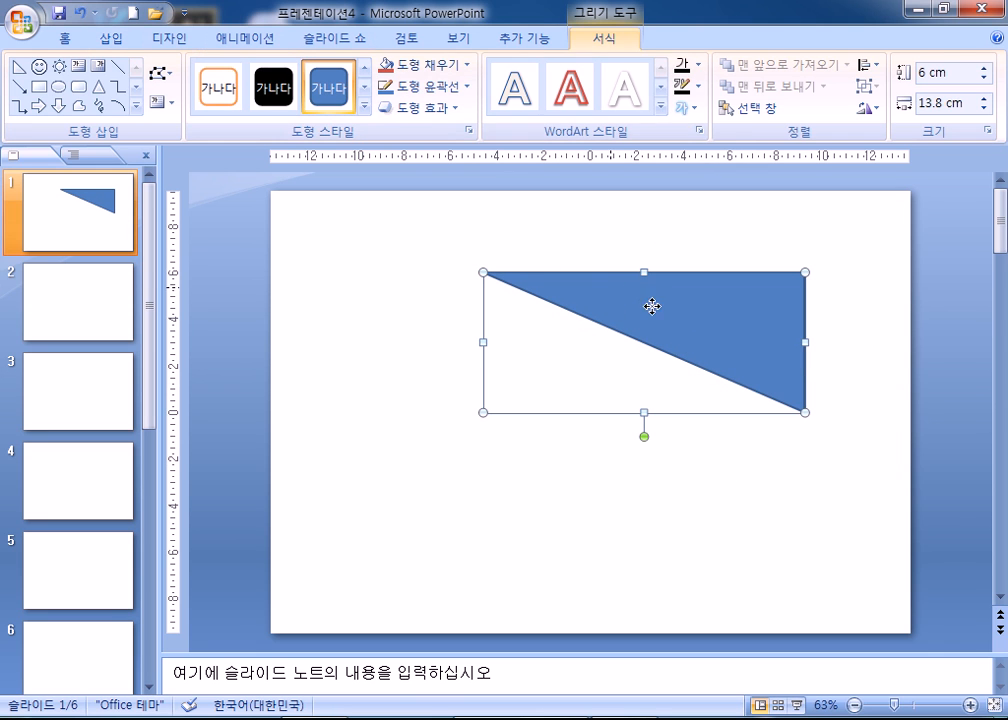
{"action": "right_click", "coordinate": [614, 286]}
{"action": "left_click", "coordinate": [637, 562]}
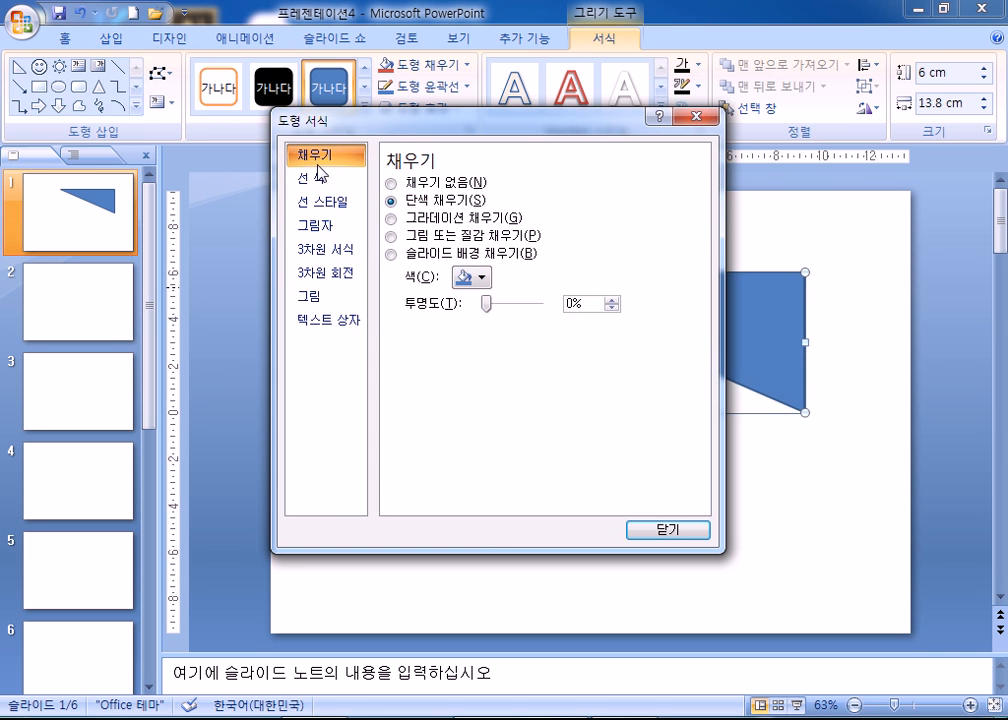
{"action": "left_click", "coordinate": [391, 235]}
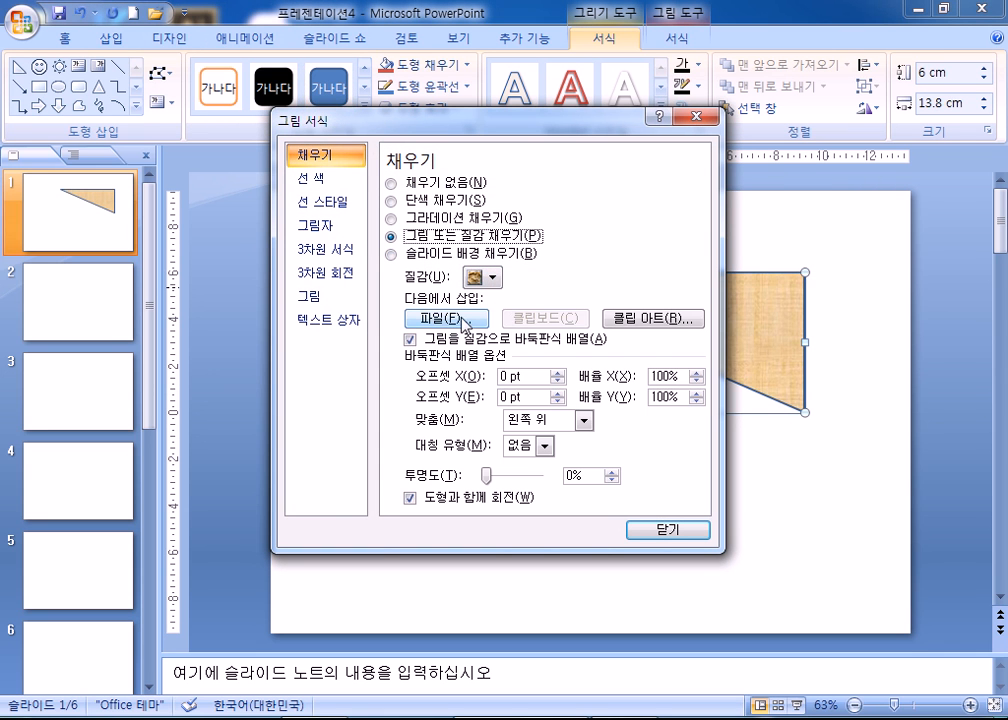
{"action": "left_click", "coordinate": [470, 320]}
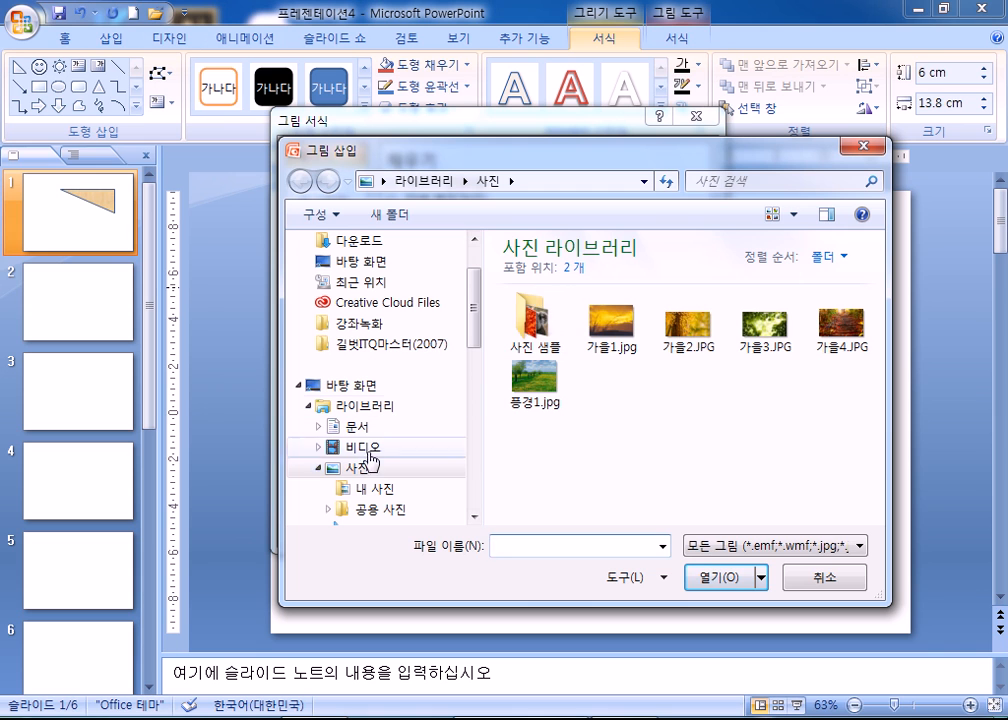
{"action": "left_click", "coordinate": [360, 427]}
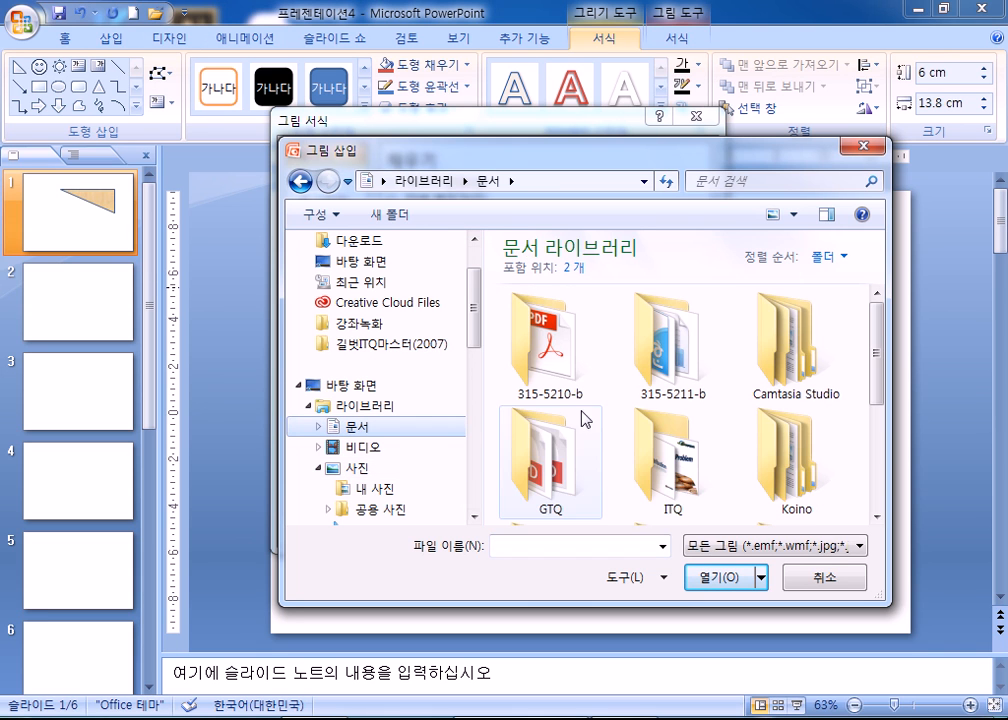
{"action": "double_click", "coordinate": [681, 450]}
{"action": "double_click", "coordinate": [576, 349]}
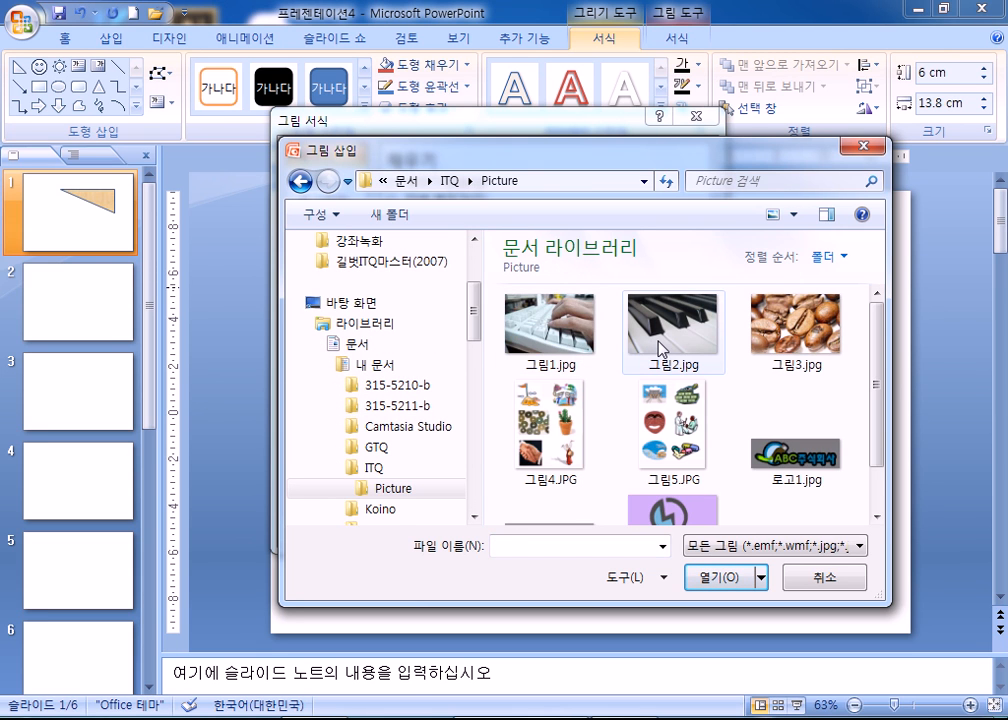
{"action": "double_click", "coordinate": [549, 323]}
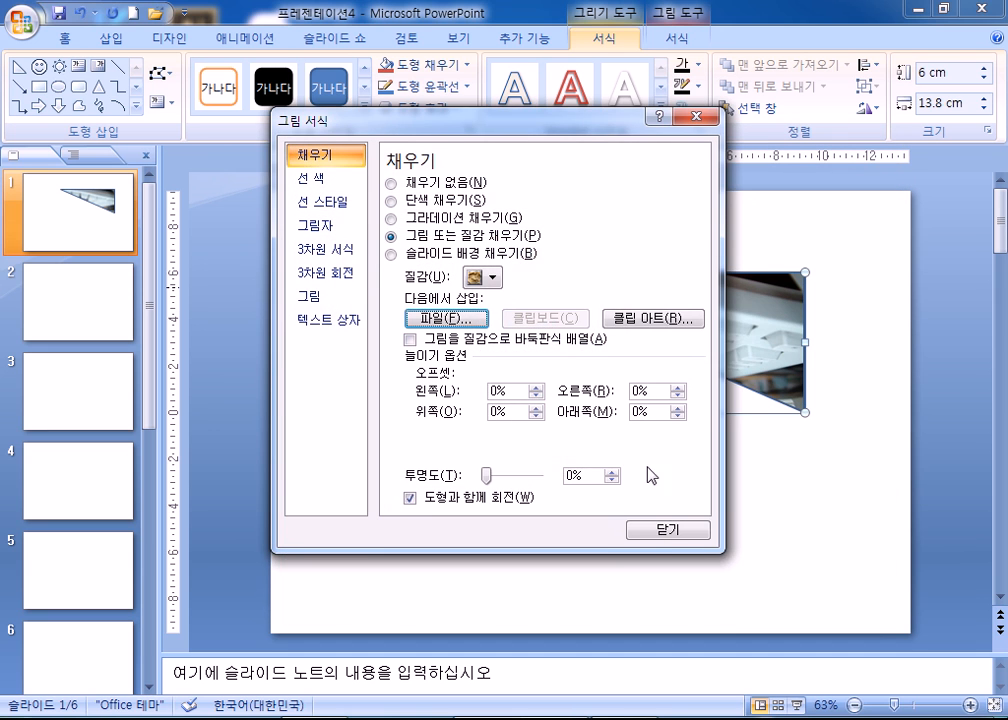
{"action": "left_click", "coordinate": [655, 533]}
Step: Move the triangle slightly left and turn off rotating its picture fill with the shape (도형과 함께 회전)
{"action": "left_click_drag", "start_coordinate": [599, 312], "coordinate": [515, 298]}
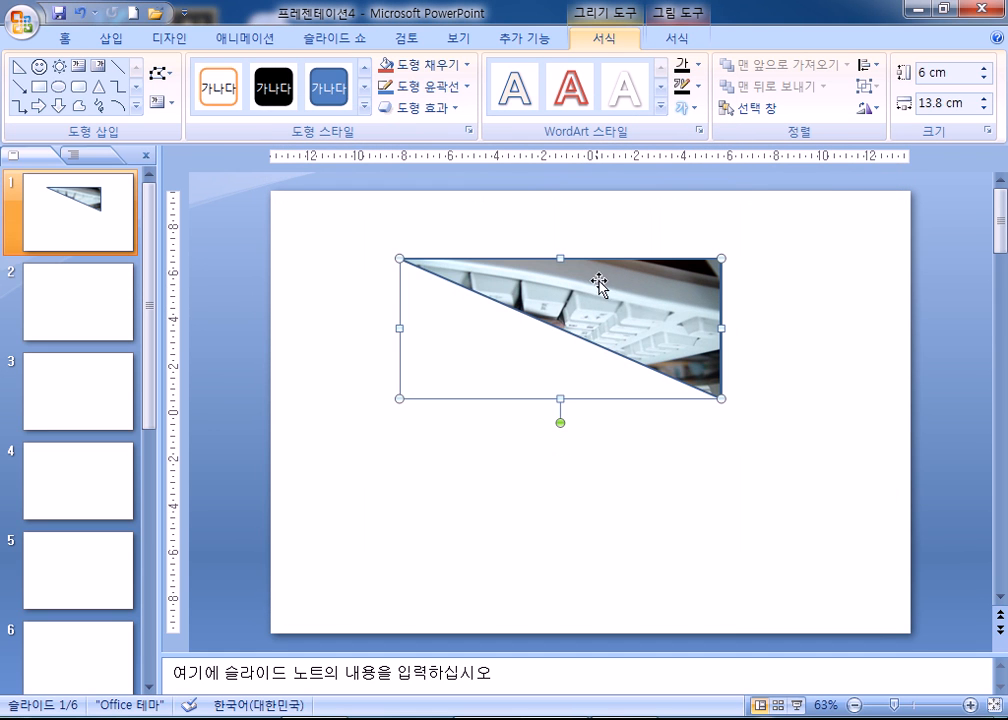
{"action": "right_click", "coordinate": [599, 311]}
{"action": "left_click", "coordinate": [651, 583]}
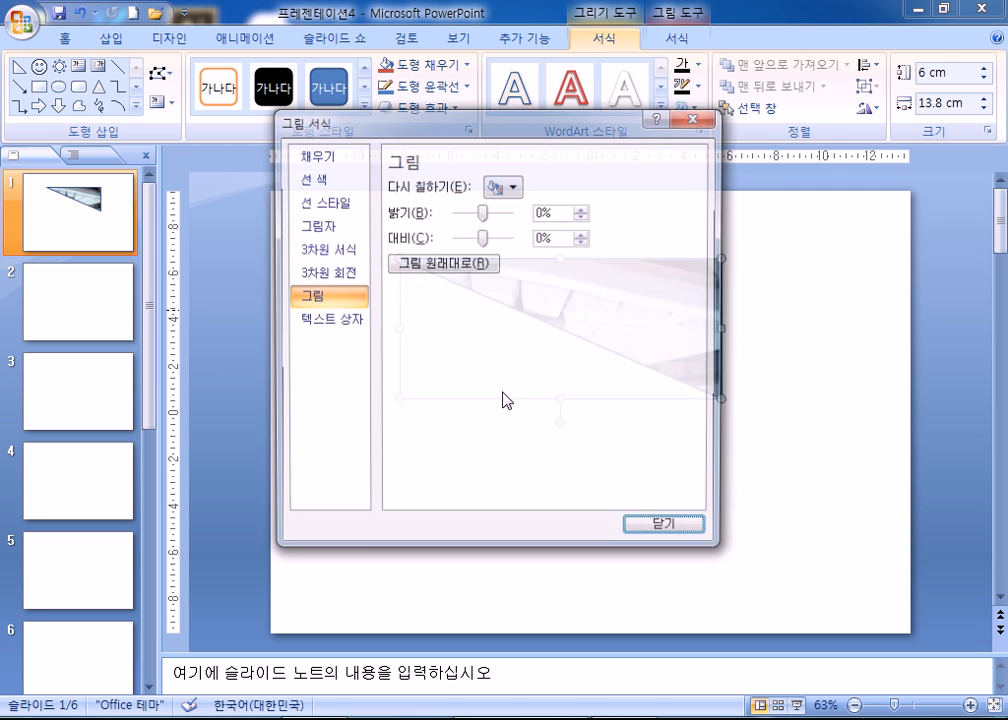
{"action": "left_click", "coordinate": [317, 157]}
{"action": "left_click_drag", "start_coordinate": [324, 127], "coordinate": [75, 139]}
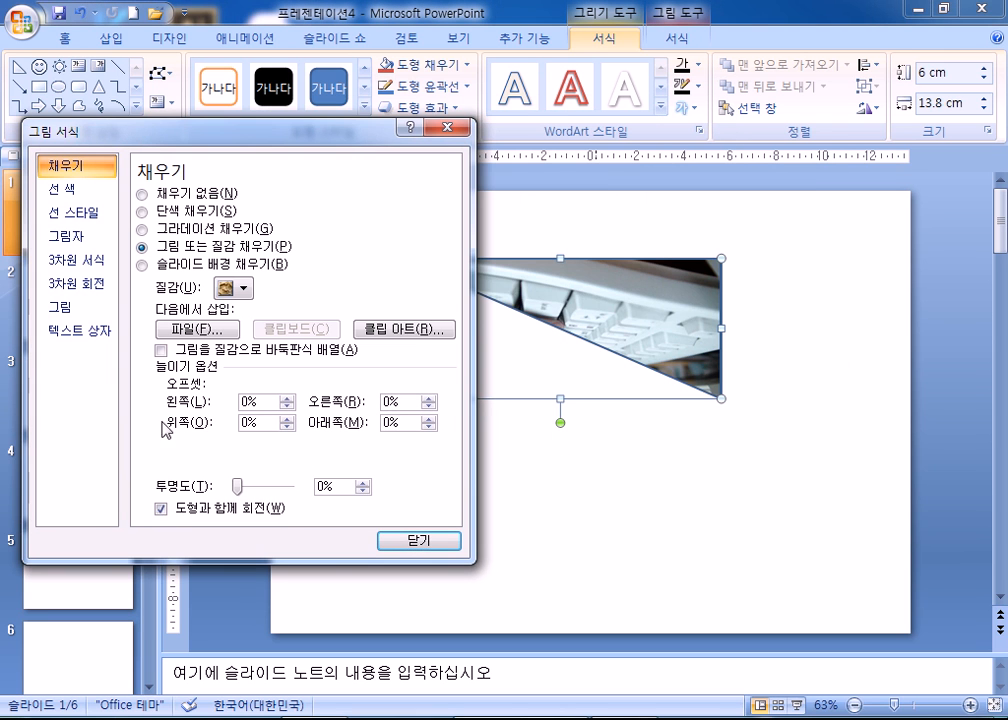
{"action": "left_click", "coordinate": [177, 510]}
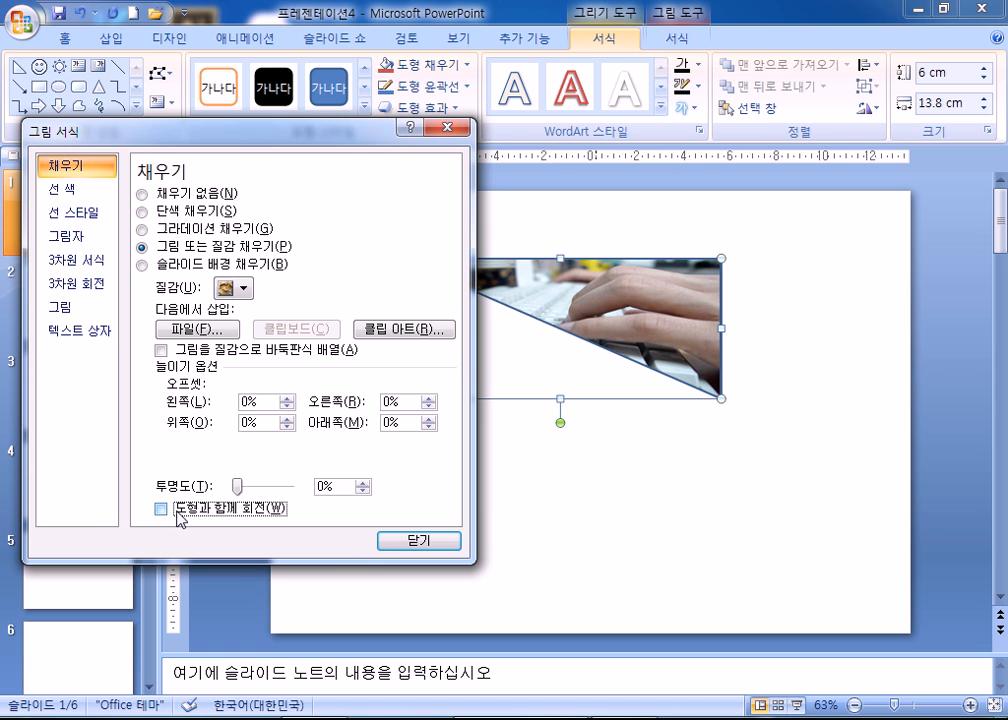
{"action": "left_click", "coordinate": [400, 545]}
Step: Move the picture-filled triangle to the slide's upper right and rotate it slightly counterclockwise
{"action": "left_click_drag", "start_coordinate": [563, 312], "coordinate": [684, 298]}
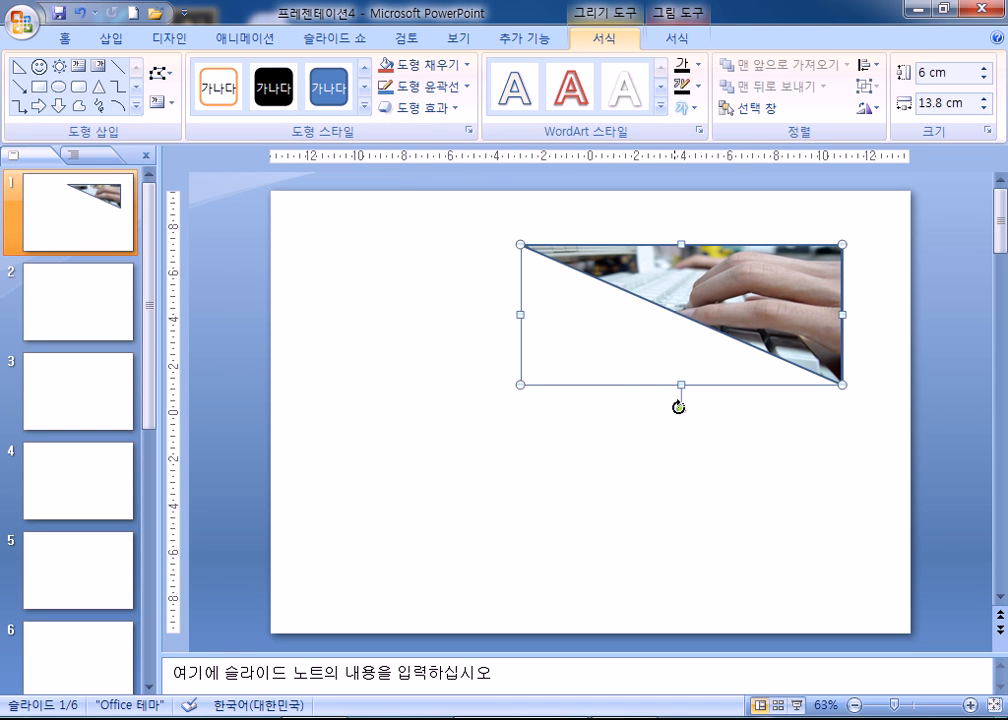
{"action": "left_click_drag", "start_coordinate": [680, 411], "coordinate": [708, 410]}
{"action": "left_click_drag", "start_coordinate": [704, 326], "coordinate": [680, 362]}
{"action": "left_click", "coordinate": [680, 478]}
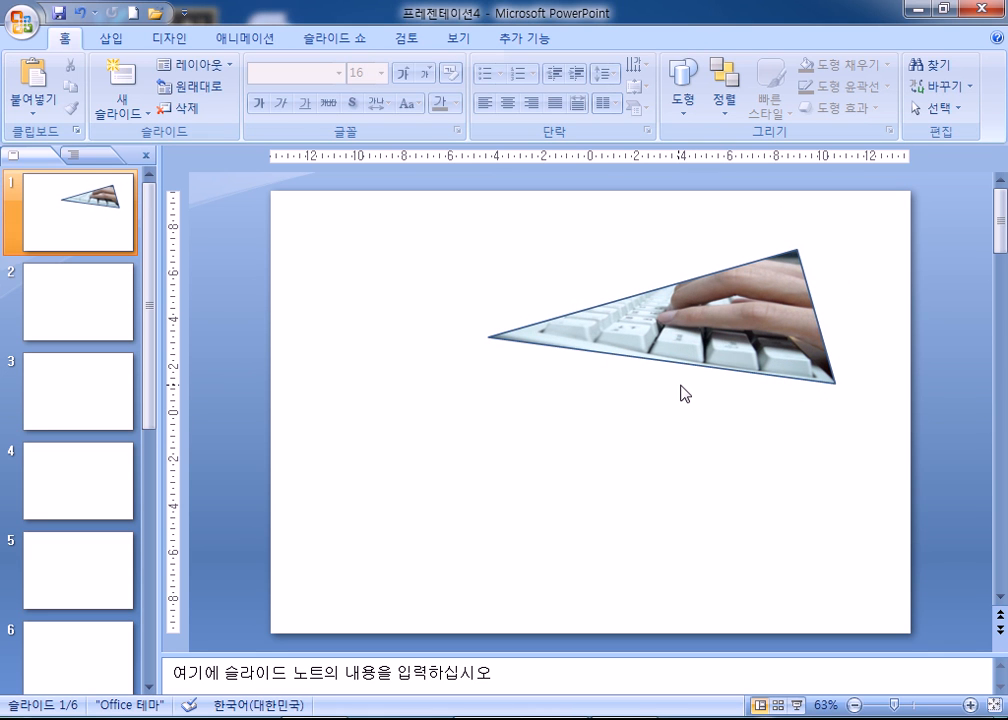
Step: Copy the picture-filled triangle to the slide's upper left and flip the copy horizontally
{"action": "left_click", "coordinate": [670, 343]}
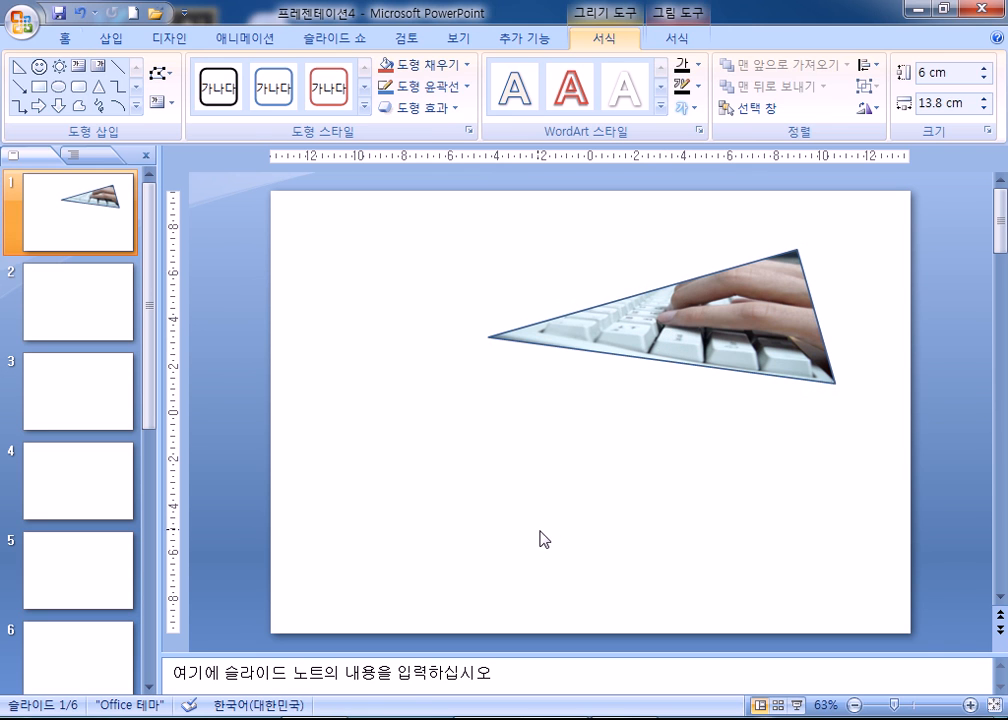
{"action": "left_click_drag", "start_coordinate": [697, 350], "coordinate": [422, 292]}
{"action": "left_click", "coordinate": [866, 108]}
{"action": "left_click", "coordinate": [876, 213]}
Step: Compare the left triangle's picture fill with 도형과 함께 회전 on and off, leaving the option on
{"action": "right_click", "coordinate": [420, 292]}
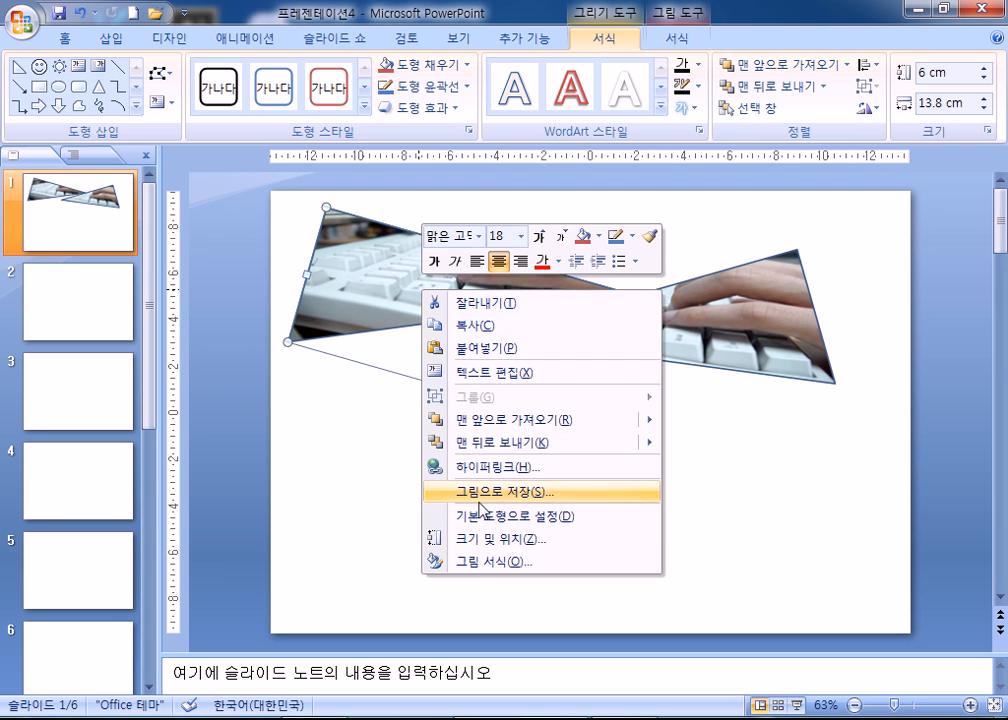
{"action": "left_click", "coordinate": [436, 572]}
{"action": "left_click", "coordinate": [66, 165]}
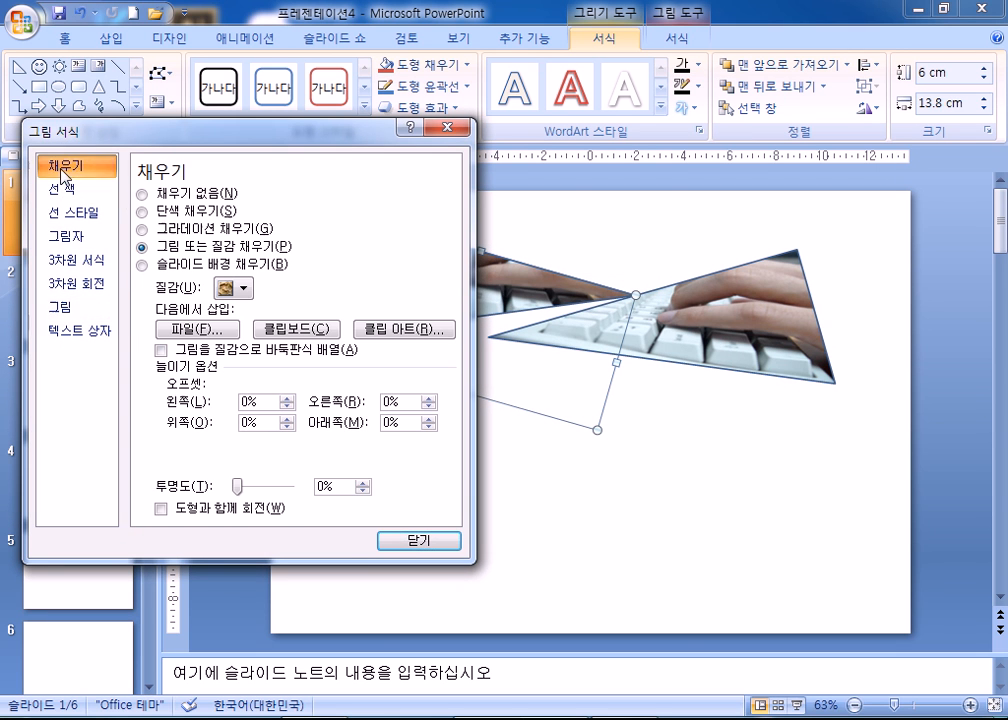
{"action": "left_click", "coordinate": [160, 509]}
{"action": "left_click_drag", "start_coordinate": [301, 128], "coordinate": [746, 143]}
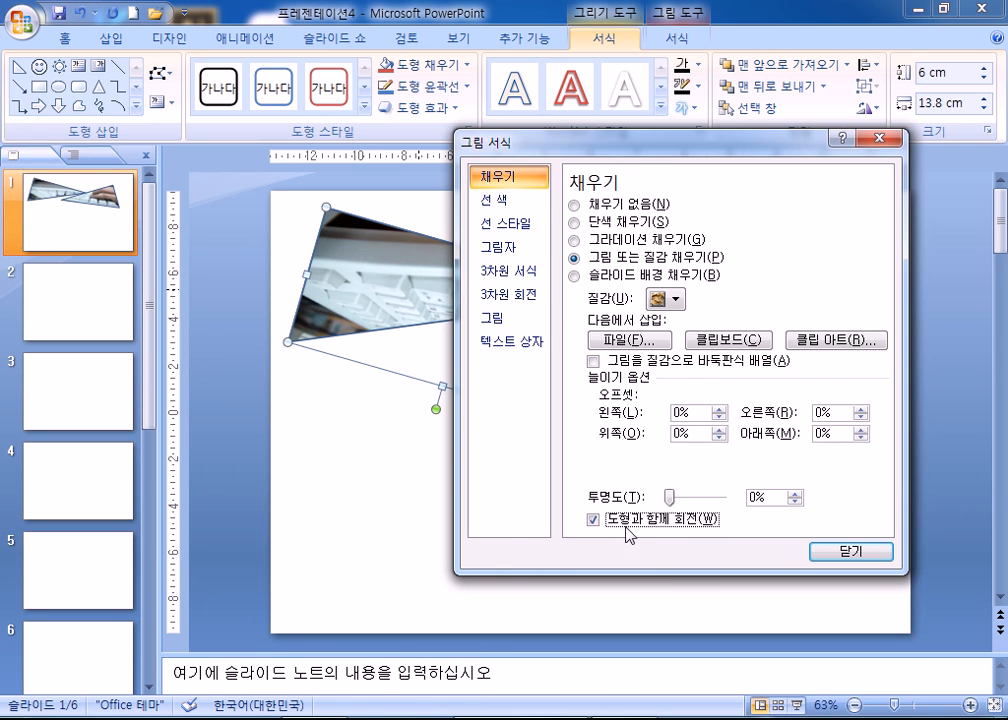
{"action": "left_click_drag", "start_coordinate": [500, 136], "coordinate": [673, 204]}
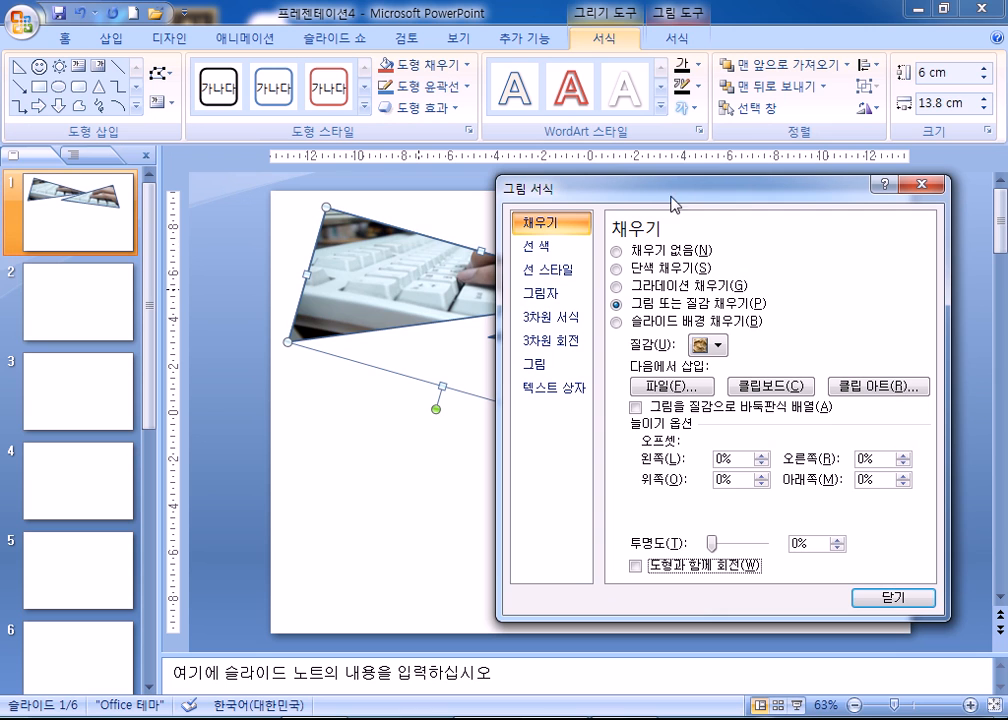
{"action": "left_click", "coordinate": [654, 565]}
{"action": "left_click", "coordinate": [891, 597]}
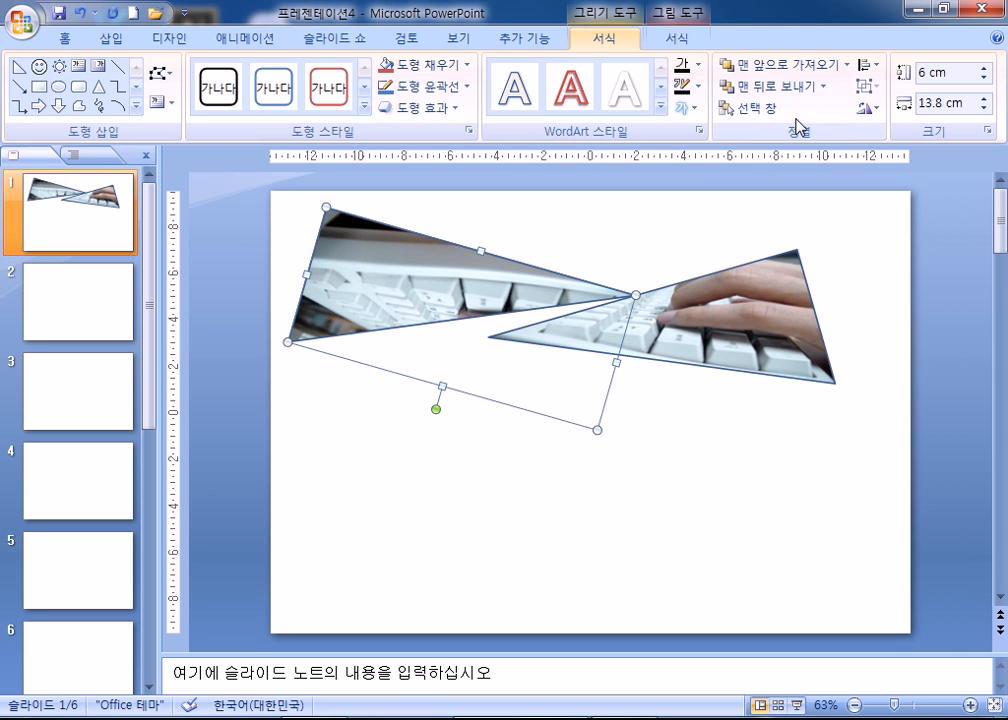
Step: Rotate the left picture-filled triangle 90 degrees clockwise (오른쪽으로 90도 회전) four times to bring it through a full turn
{"action": "left_click", "coordinate": [866, 107]}
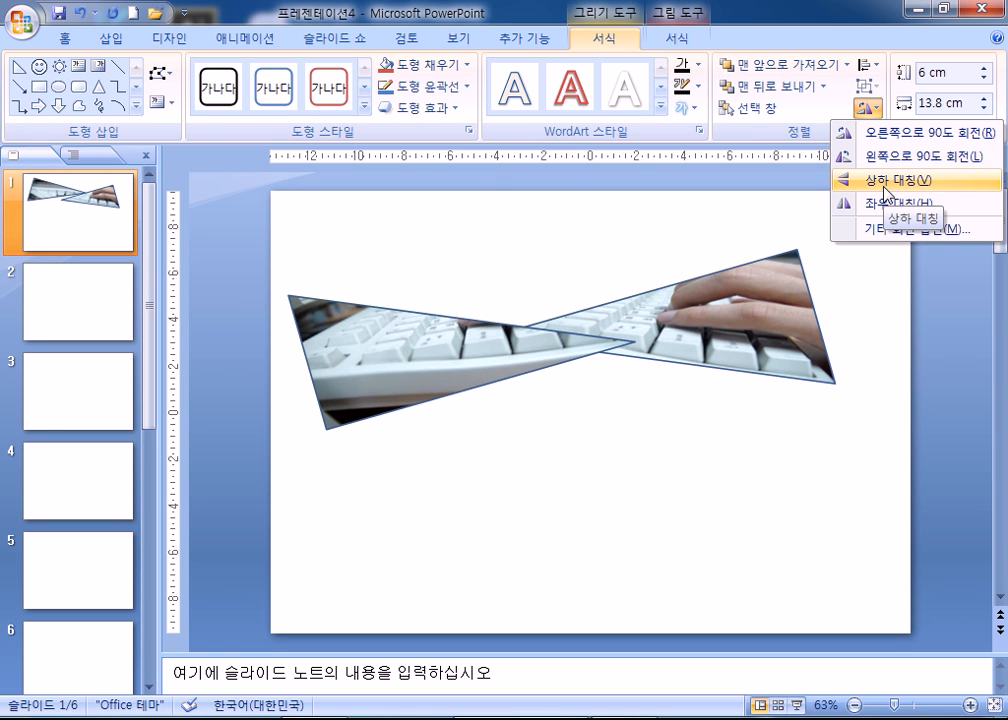
{"action": "left_click", "coordinate": [884, 135]}
{"action": "left_click", "coordinate": [866, 108]}
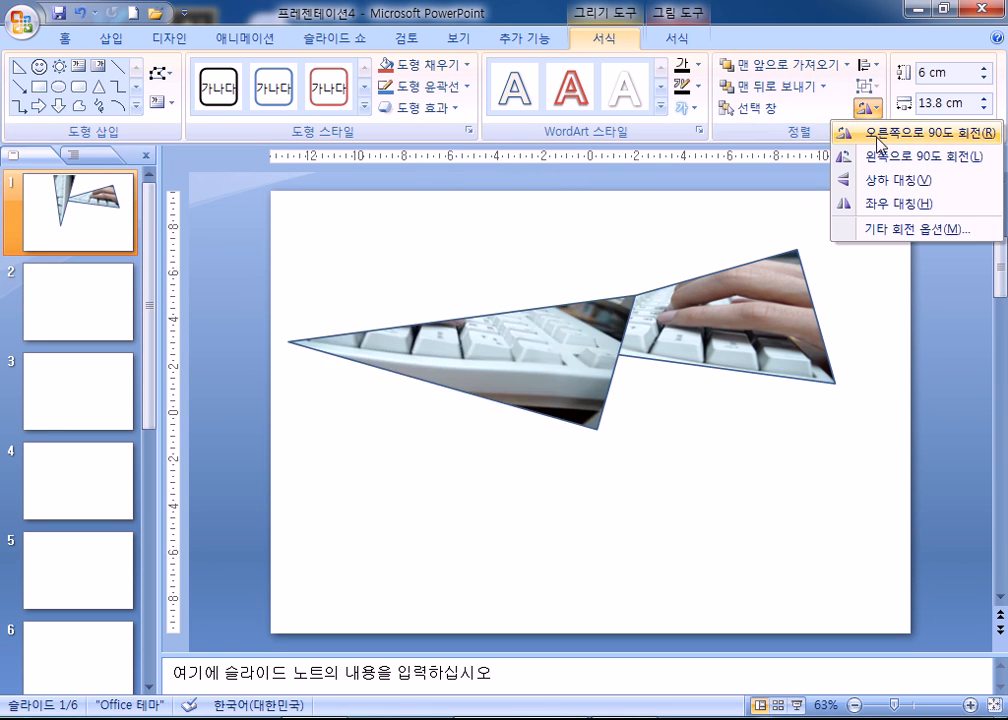
{"action": "left_click", "coordinate": [872, 135]}
{"action": "left_click", "coordinate": [864, 108]}
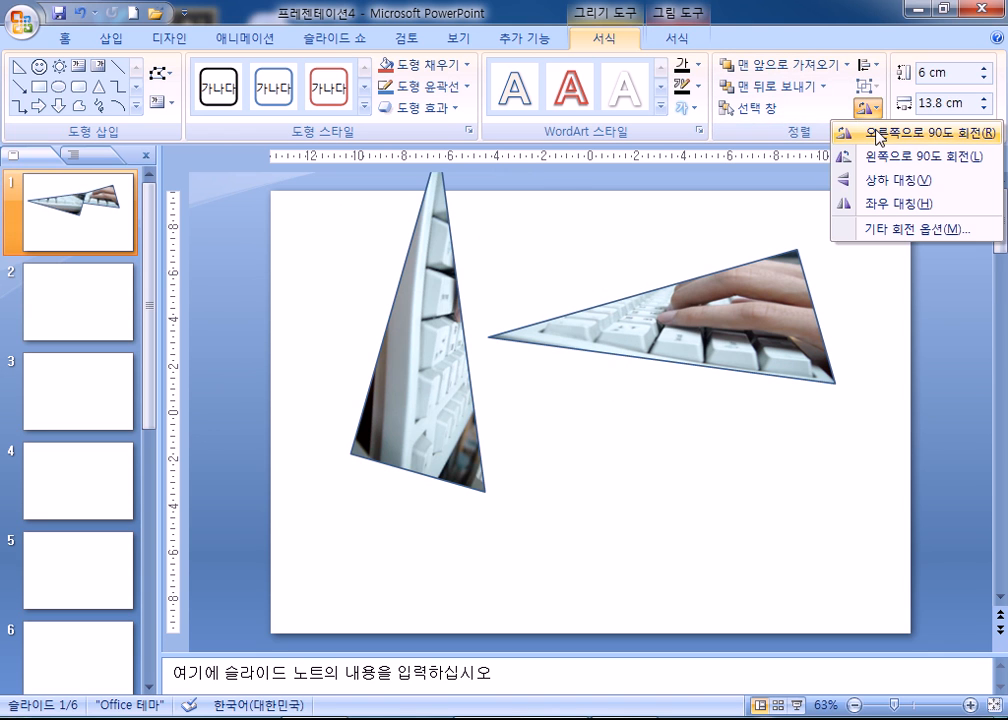
{"action": "left_click", "coordinate": [873, 135]}
{"action": "left_click", "coordinate": [868, 108]}
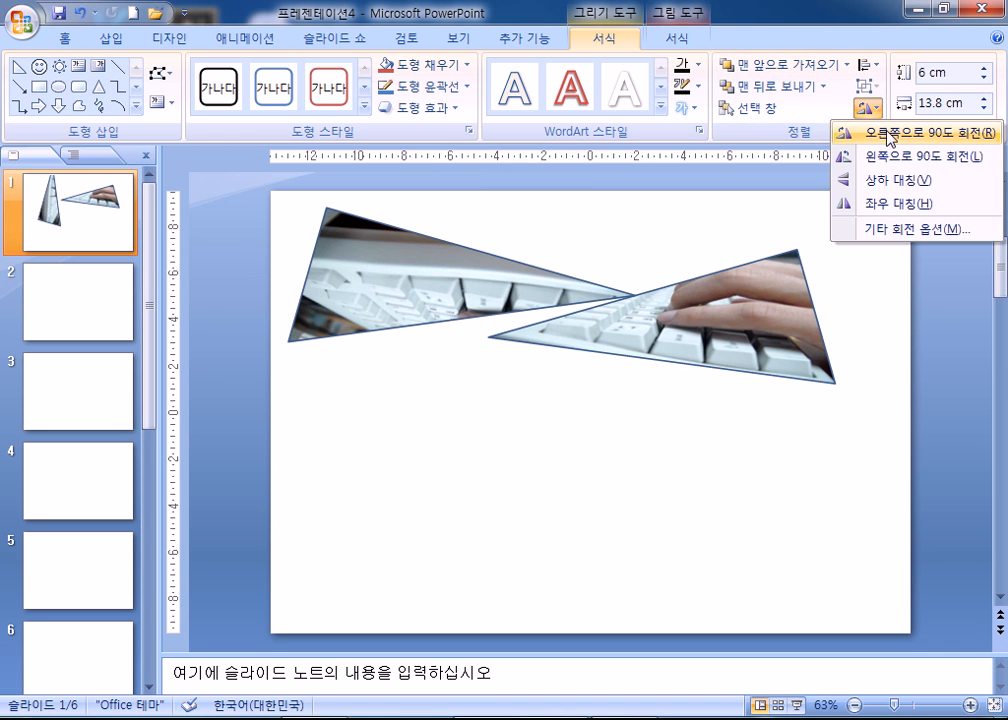
{"action": "left_click", "coordinate": [873, 133]}
Step: Move the two triangles apart and turn off 도형과 함께 회전 for the left triangle's picture fill
{"action": "left_click_drag", "start_coordinate": [707, 331], "coordinate": [760, 394]}
{"action": "left_click_drag", "start_coordinate": [411, 273], "coordinate": [433, 296]}
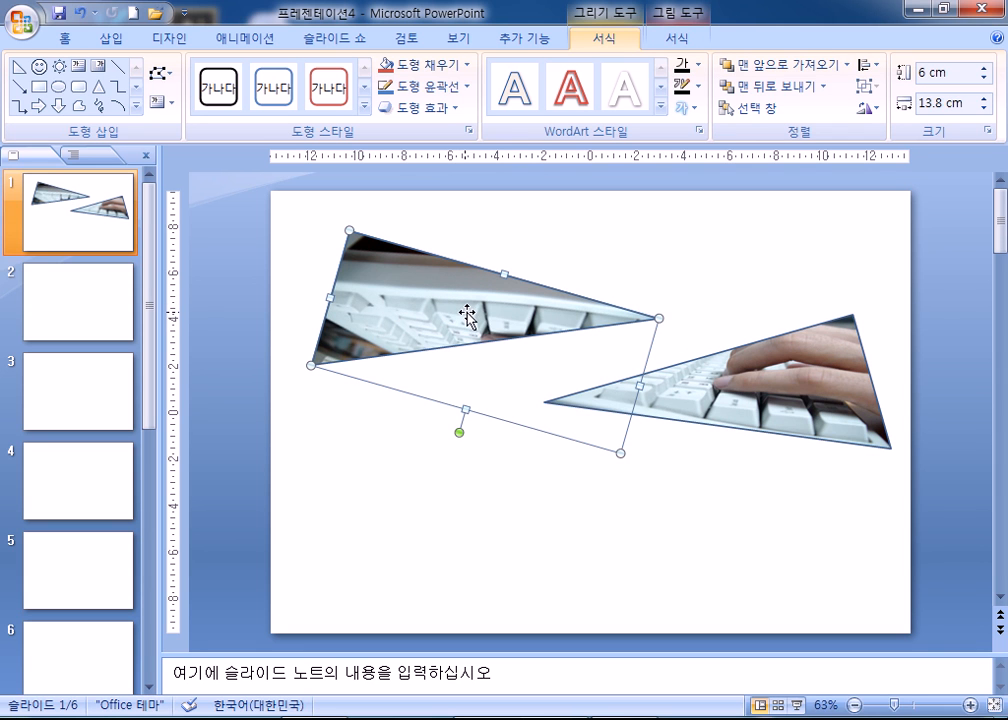
{"action": "right_click", "coordinate": [467, 317]}
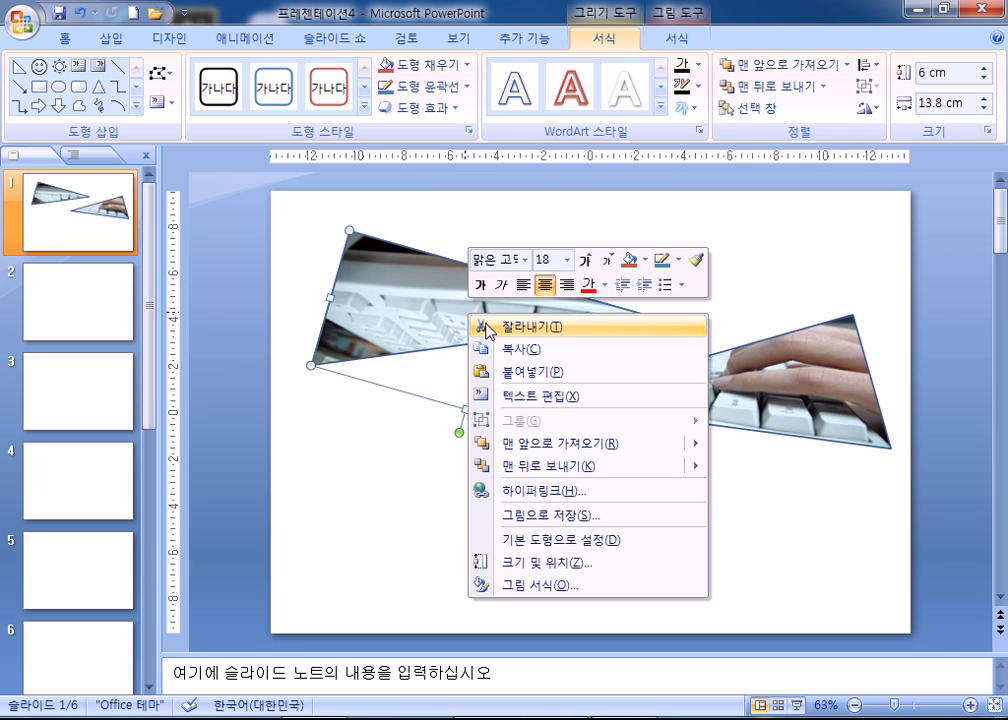
{"action": "left_click", "coordinate": [540, 586]}
{"action": "left_click", "coordinate": [561, 226]}
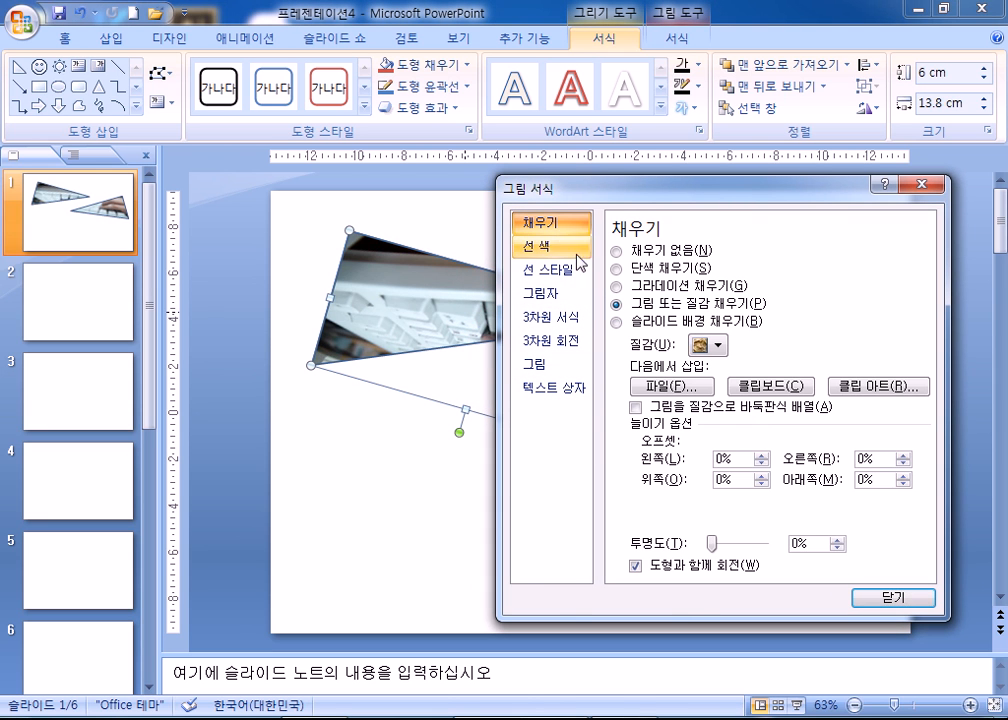
{"action": "left_click", "coordinate": [636, 566]}
{"action": "left_click_drag", "start_coordinate": [600, 188], "coordinate": [561, 135]}
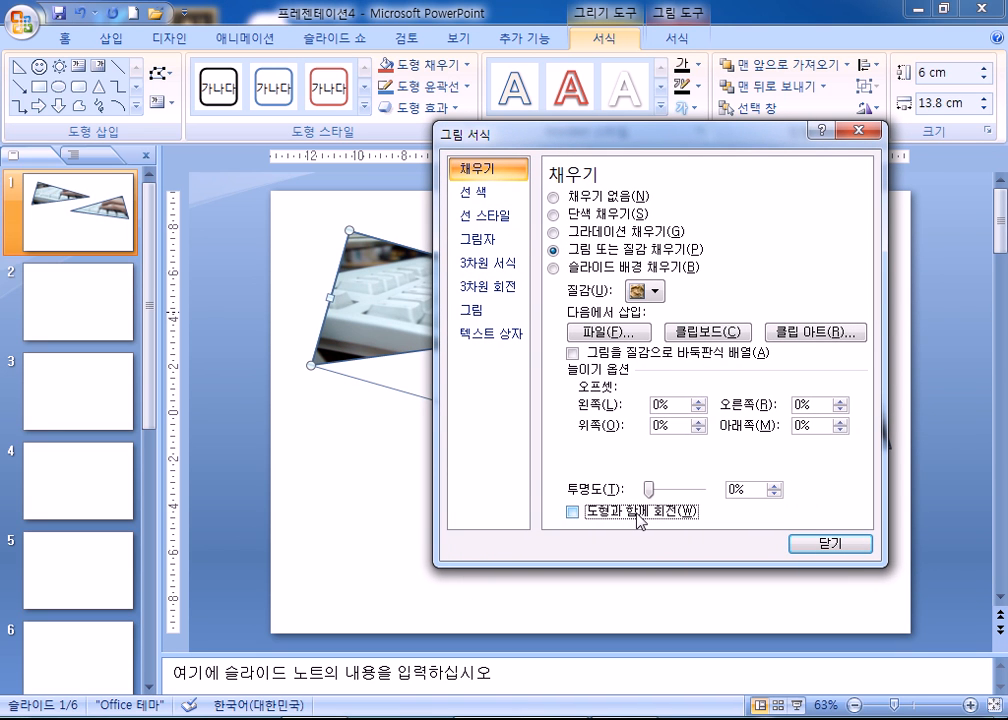
{"action": "left_click", "coordinate": [846, 551]}
Step: Delete the left picture-filled triangle and draw a new right triangle, about 8 cm high and 10.2 cm wide, in its place
{"action": "key", "text": "Delete"}
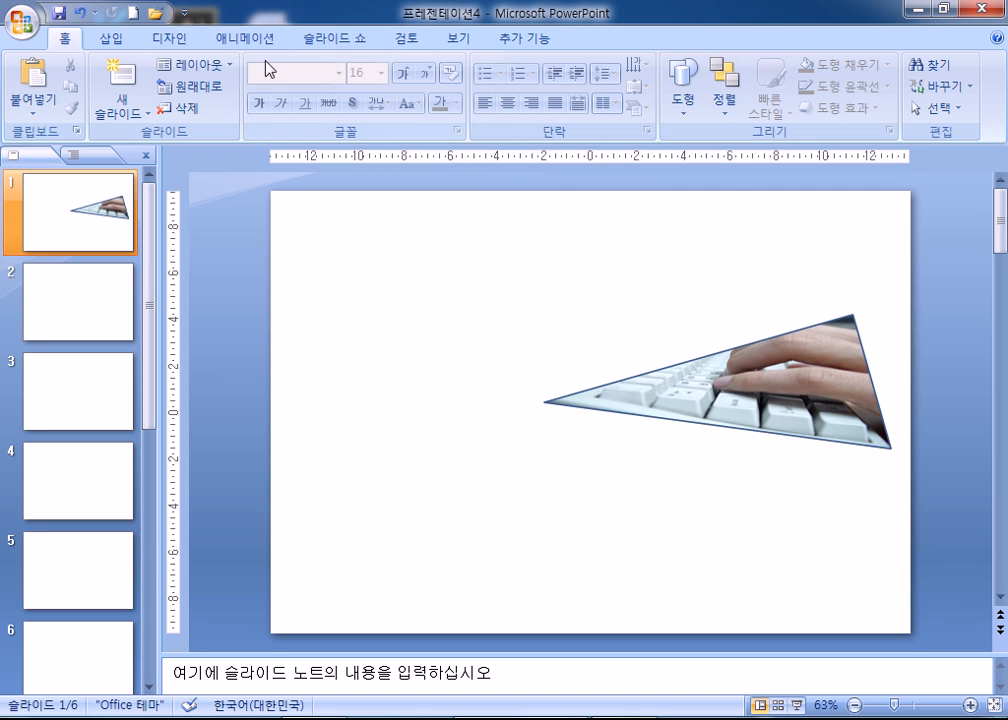
{"action": "left_click", "coordinate": [116, 40]}
{"action": "left_click", "coordinate": [203, 95]}
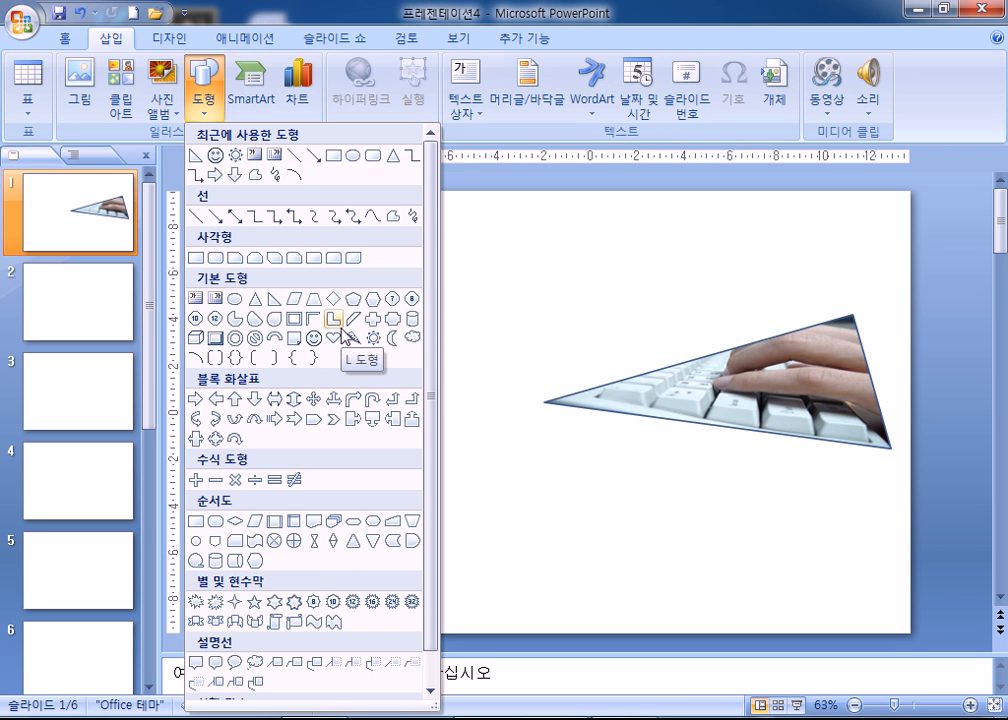
{"action": "left_click", "coordinate": [275, 299]}
{"action": "mouse_move", "coordinate": [339, 263]}
{"action": "left_mouse_down"}
{"action": "mouse_move", "coordinate": [448, 317]}
{"action": "mouse_move", "coordinate": [490, 376]}
{"action": "mouse_move", "coordinate": [256, 299]}
{"action": "mouse_move", "coordinate": [589, 472]}
{"action": "mouse_move", "coordinate": [576, 450]}
{"action": "left_mouse_up"}
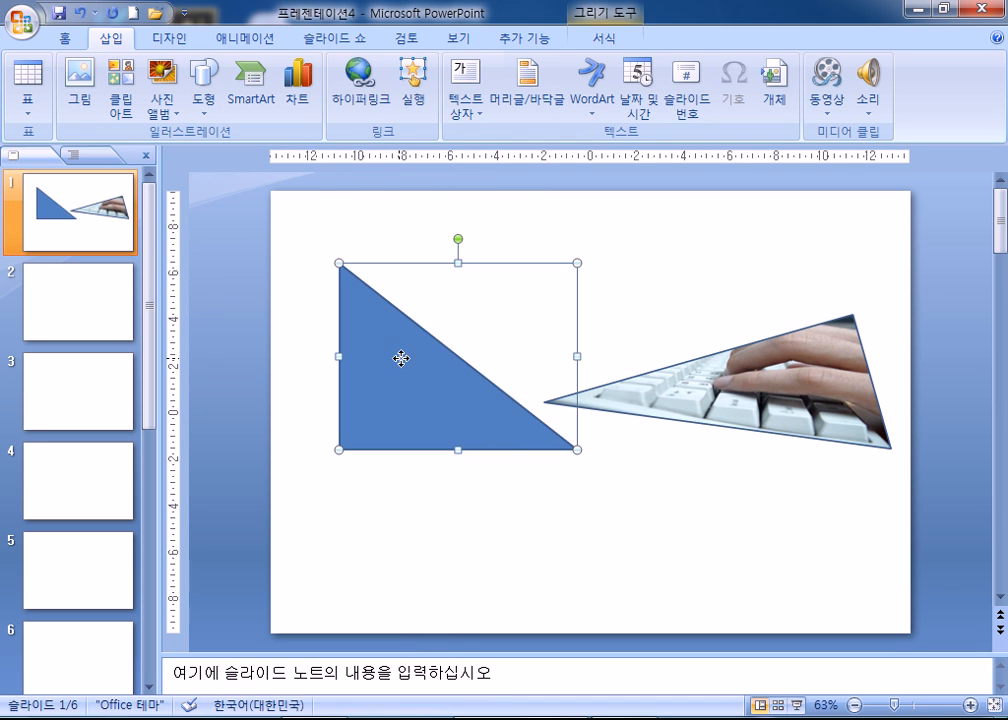
{"action": "left_click_drag", "start_coordinate": [400, 360], "coordinate": [387, 342]}
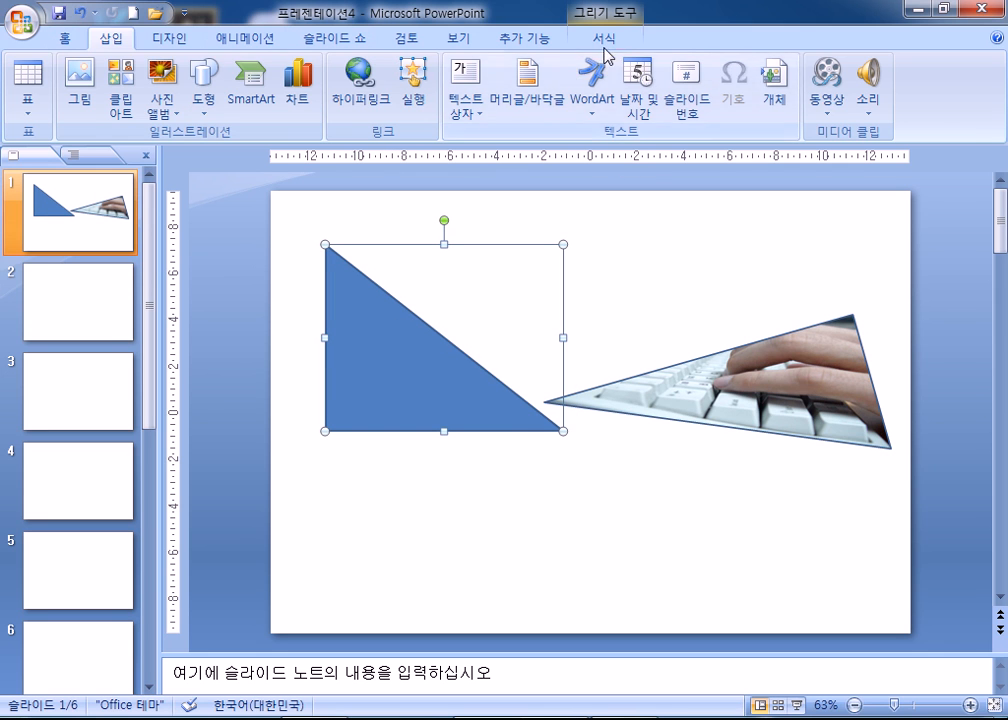
Step: Edit the blue triangle's points to form an inverted triangle about 5.8 cm high and 10.4 cm wide
{"action": "left_click", "coordinate": [604, 38]}
{"action": "left_click", "coordinate": [158, 74]}
{"action": "mouse_move", "coordinate": [187, 101]}
{"action": "left_click", "coordinate": [170, 122]}
{"action": "left_click", "coordinate": [158, 74]}
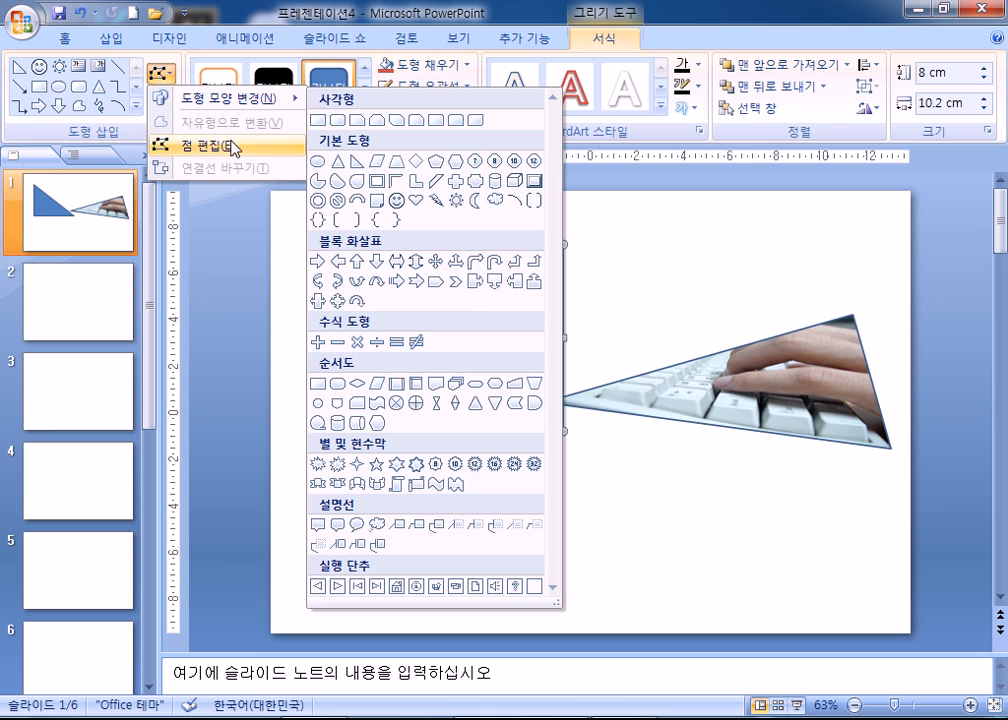
{"action": "left_click", "coordinate": [205, 145]}
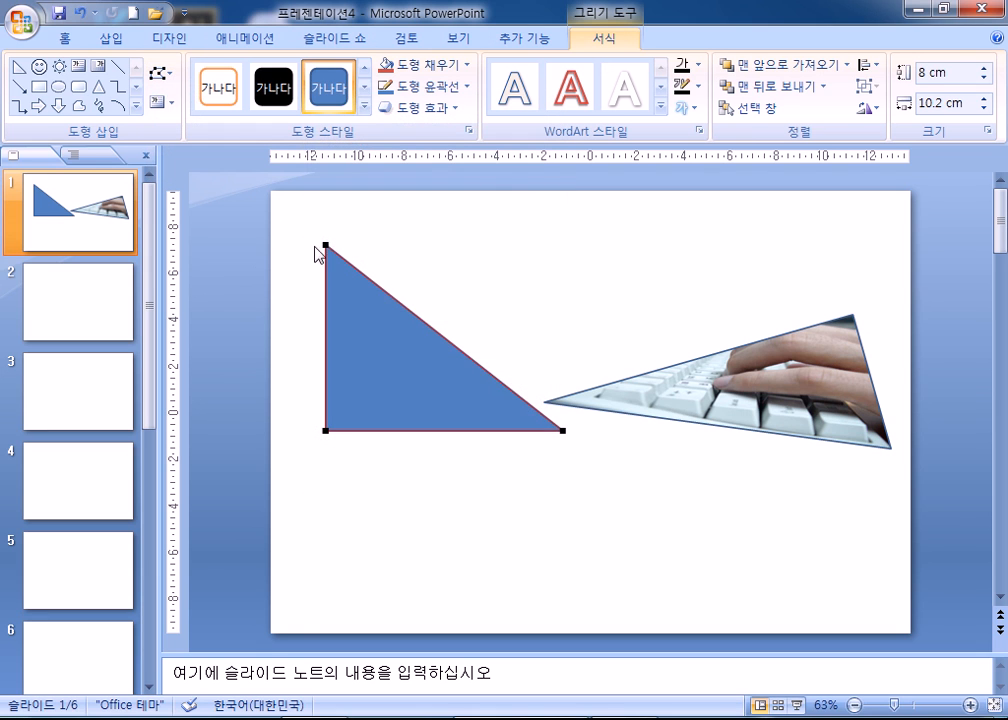
{"action": "left_click_drag", "start_coordinate": [325, 242], "coordinate": [553, 272]}
{"action": "left_click_drag", "start_coordinate": [561, 431], "coordinate": [326, 296]}
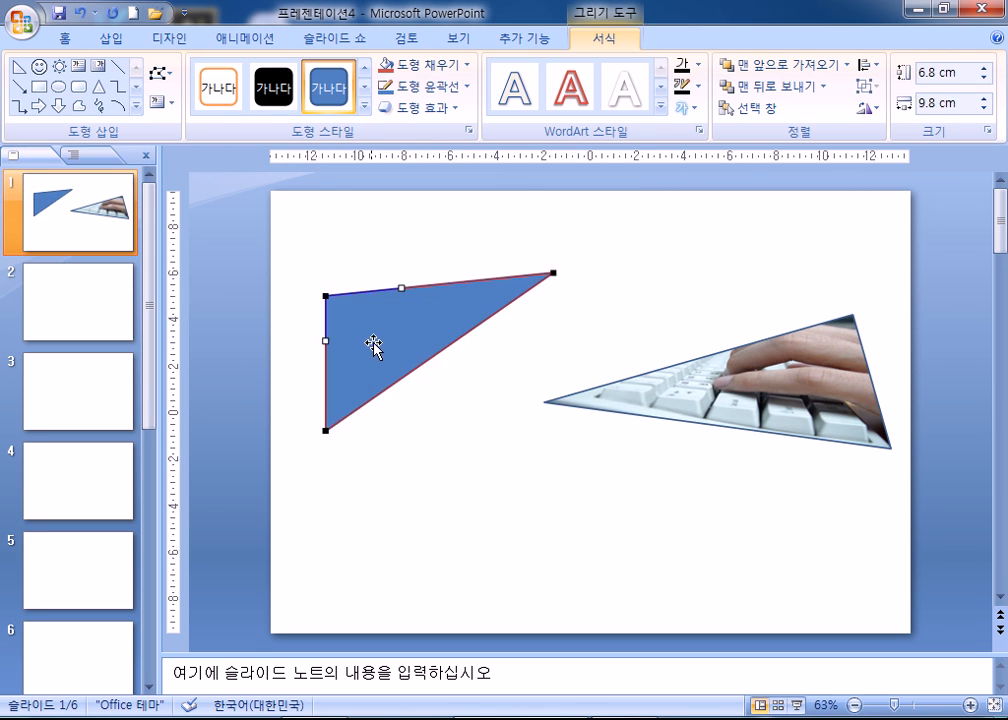
{"action": "left_click_drag", "start_coordinate": [551, 272], "coordinate": [567, 310]}
{"action": "left_click", "coordinate": [440, 438]}
Step: Fill the reshaped blue triangle with the keyboard picture and compare 도형과 함께 회전 off and on, leaving it on
{"action": "left_click", "coordinate": [387, 344]}
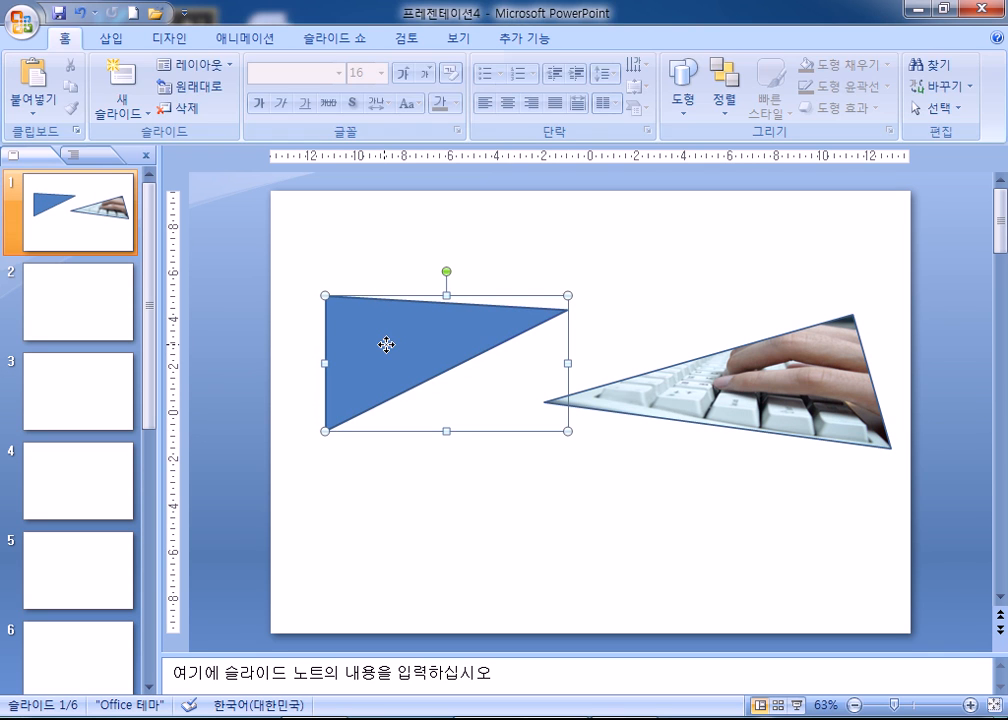
{"action": "right_click", "coordinate": [387, 344]}
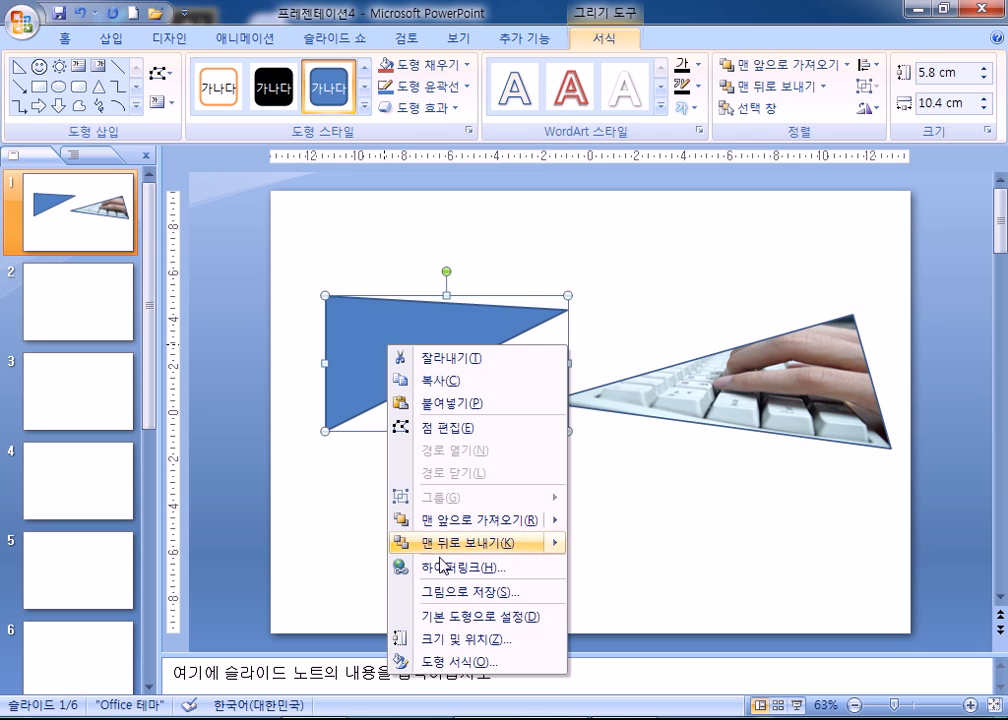
{"action": "left_click", "coordinate": [455, 661]}
{"action": "left_click", "coordinate": [580, 249]}
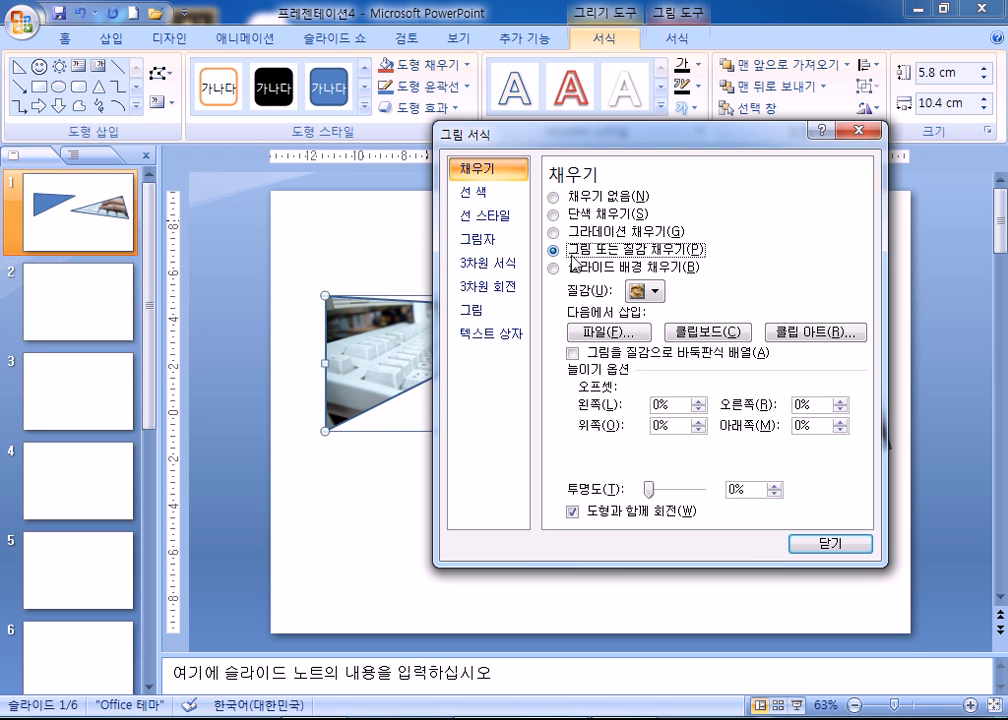
{"action": "left_click_drag", "start_coordinate": [555, 152], "coordinate": [559, 65]}
{"action": "left_click", "coordinate": [613, 478]}
{"action": "left_click", "coordinate": [616, 477]}
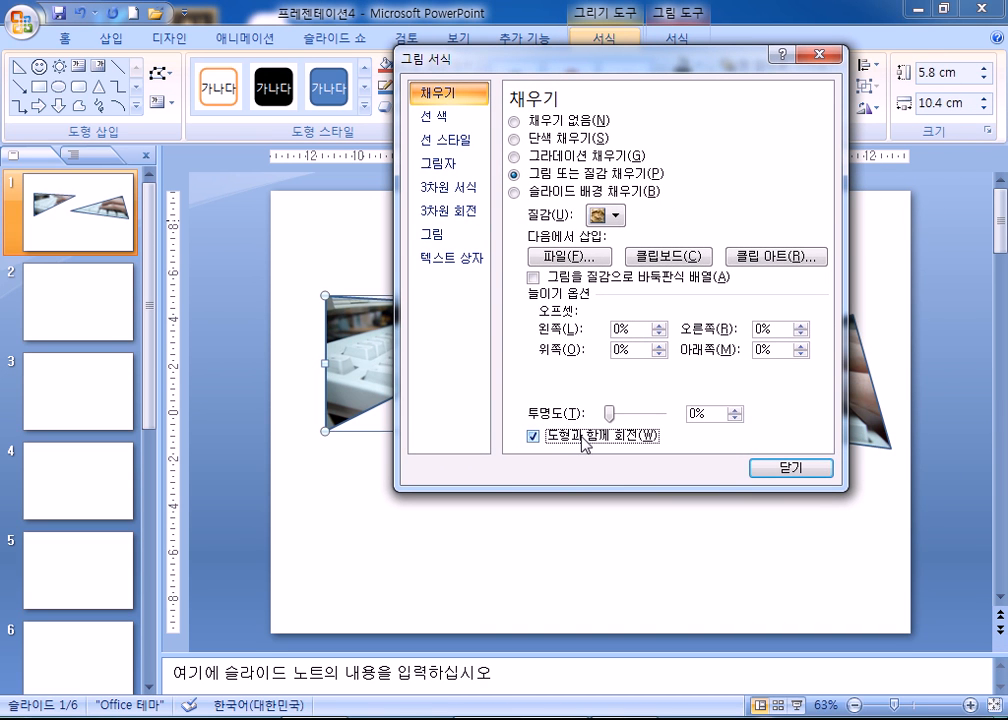
{"action": "left_click", "coordinate": [799, 468]}
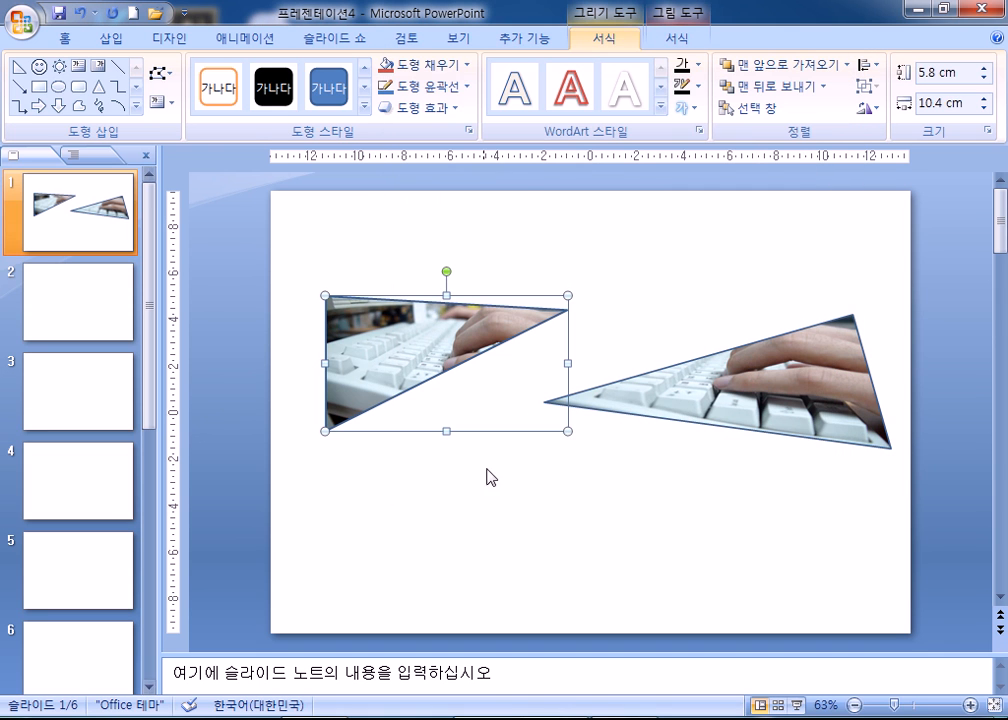
Step: Compare the two picture-filled triangles by selecting each in turn, and delete both from the slide
{"action": "left_click", "coordinate": [483, 494]}
{"action": "double_click", "coordinate": [711, 400]}
{"action": "left_click", "coordinate": [371, 337]}
{"action": "left_click", "coordinate": [797, 400]}
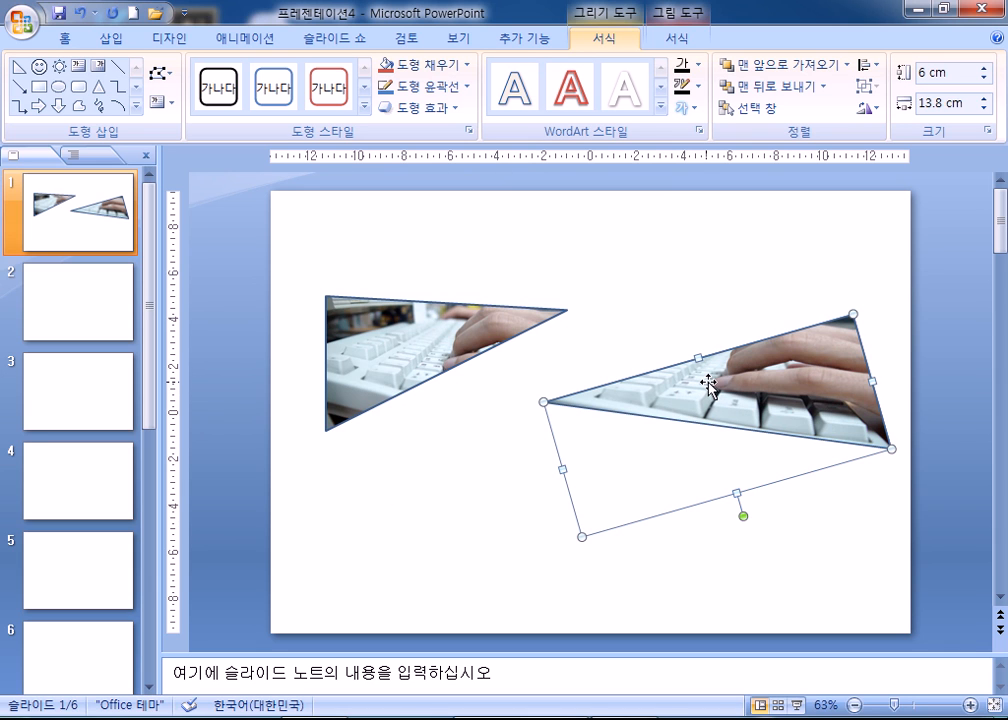
{"action": "left_click", "coordinate": [414, 333]}
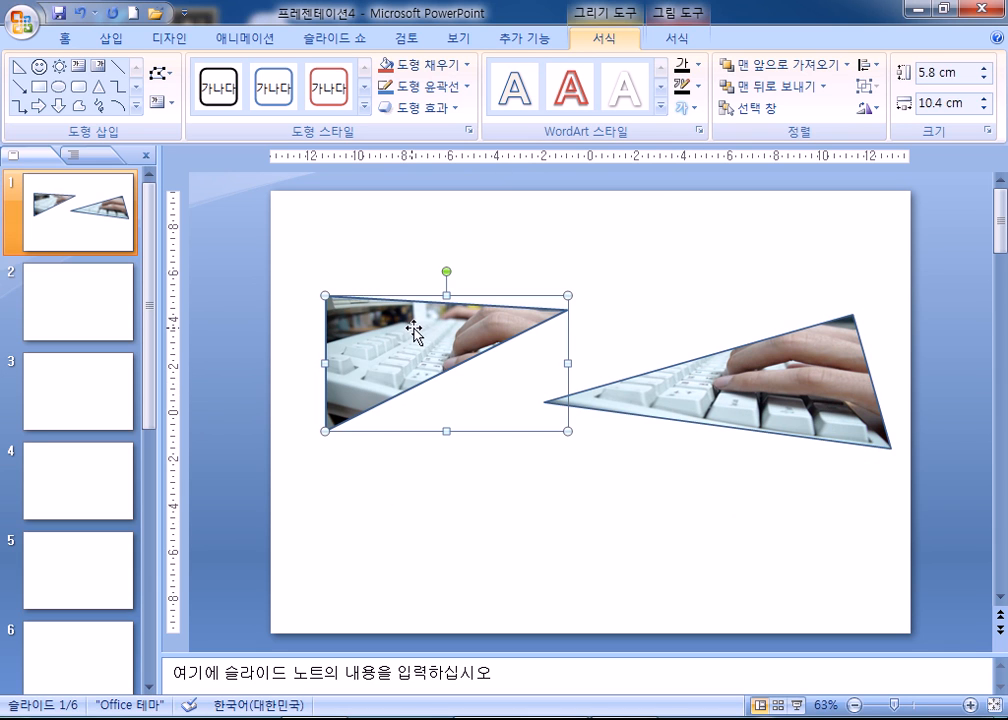
{"action": "key", "text": "Delete"}
{"action": "left_click", "coordinate": [711, 390]}
{"action": "key", "text": "Delete"}
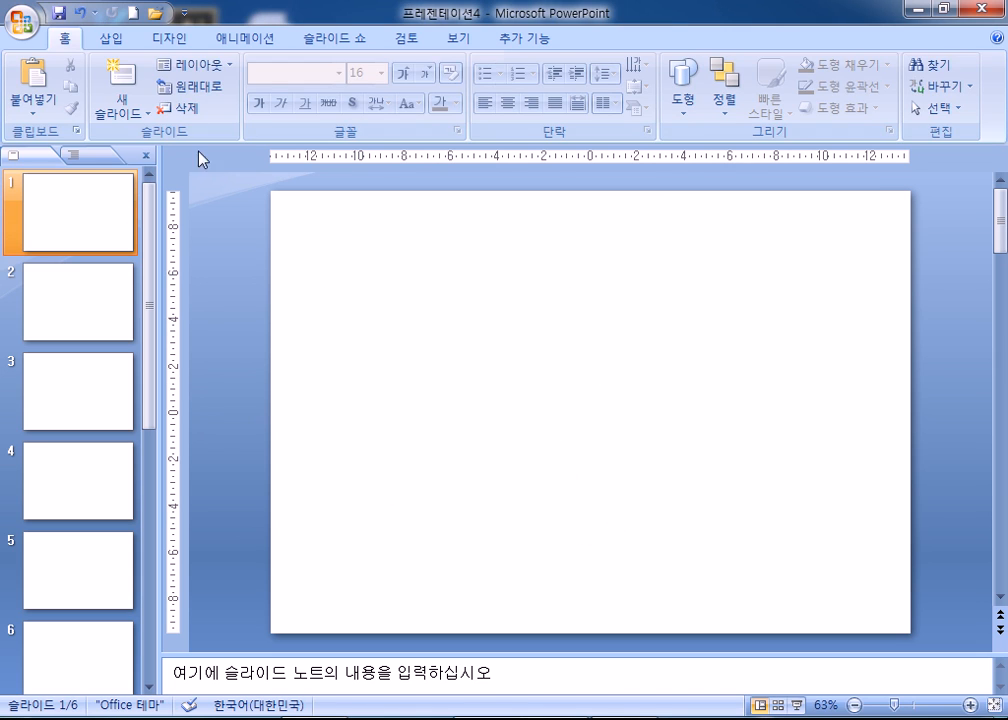
Step: Undo the recent edits to restore the earlier mirrored pair of picture-filled triangles, and delete both again
{"action": "left_click", "coordinate": [108, 40]}
{"action": "left_click", "coordinate": [204, 92]}
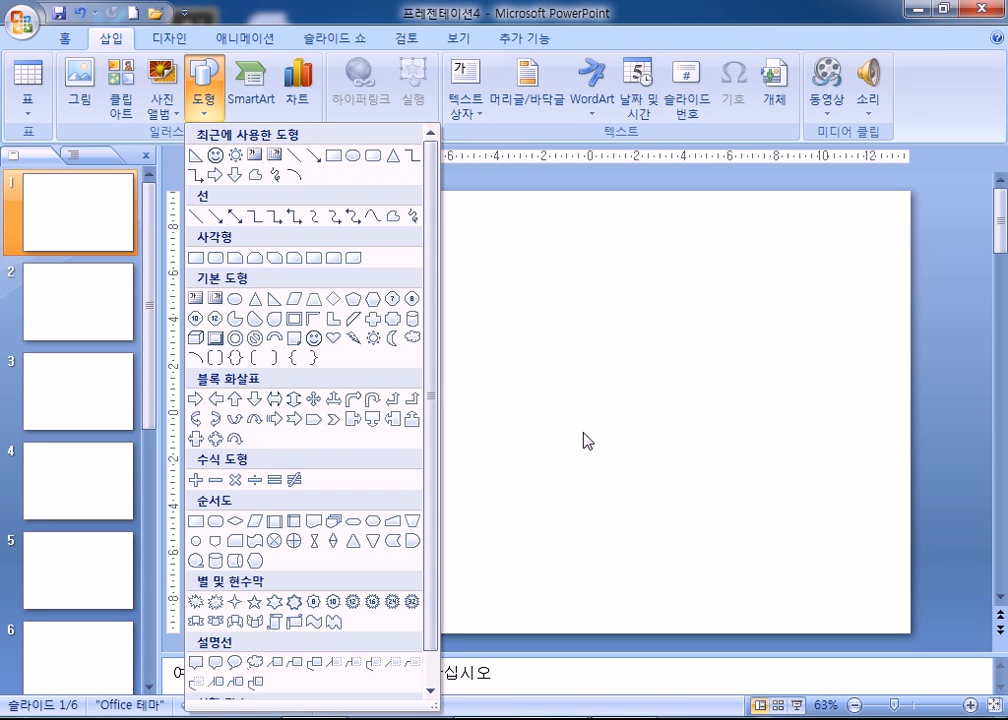
{"action": "key", "text": "Escape"}
{"action": "key", "text": "ctrl+z"}
{"action": "key", "text": "ctrl+z"}
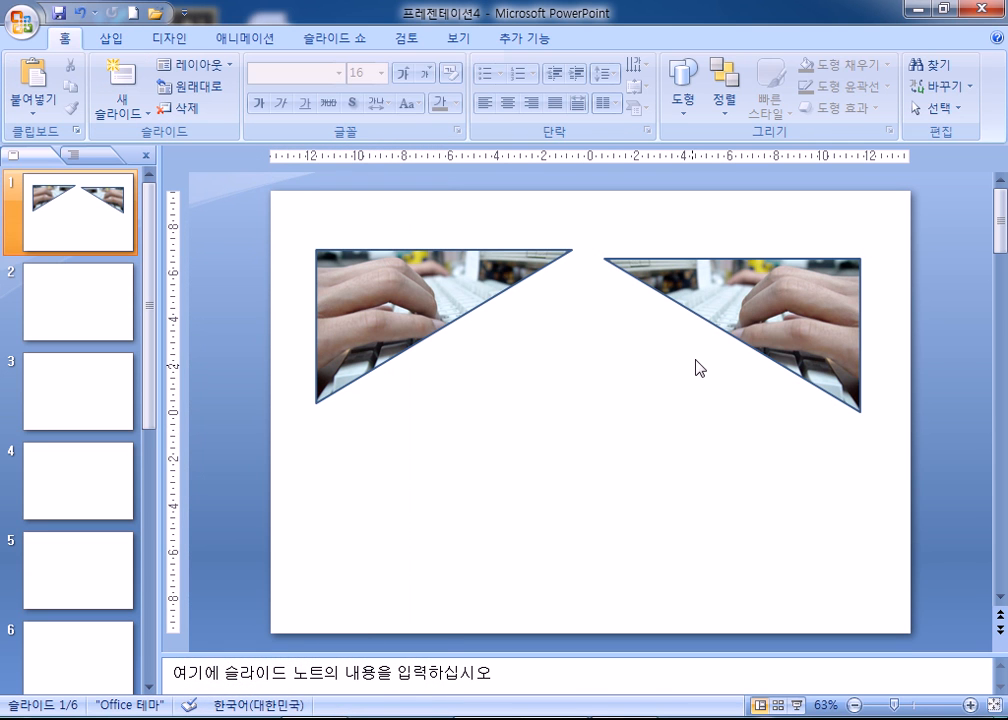
{"action": "left_click", "coordinate": [761, 298]}
{"action": "key", "text": "Delete"}
{"action": "left_click", "coordinate": [490, 287]}
{"action": "key", "text": "Delete"}
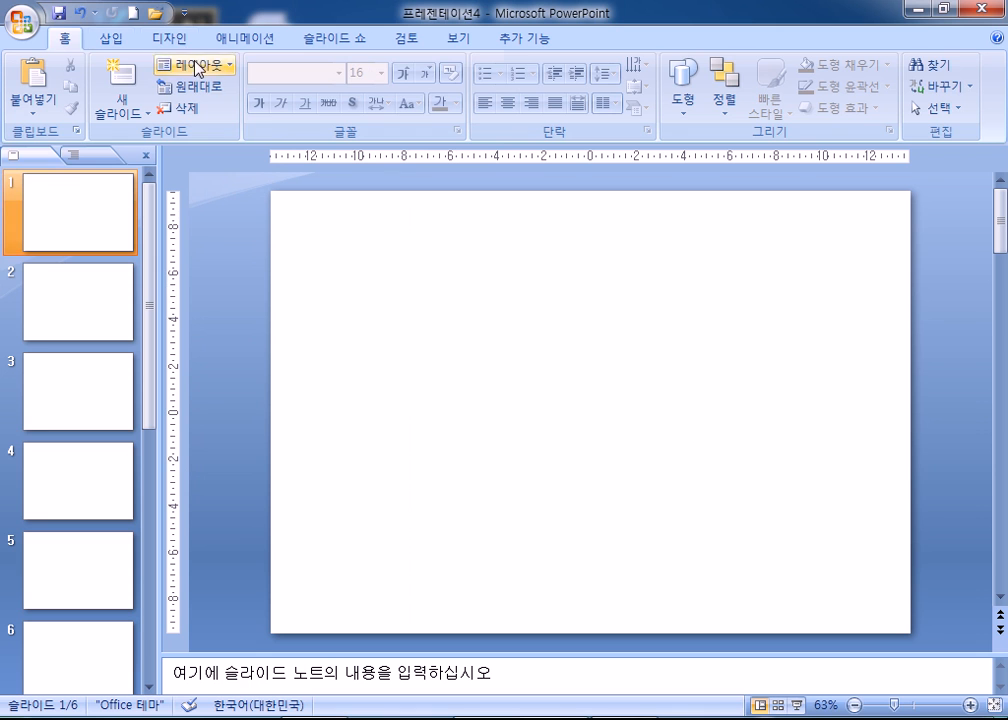
Step: Draw a rectangle about 6.2 cm high and 10.6 cm wide on the slide's upper right
{"action": "left_click", "coordinate": [108, 40]}
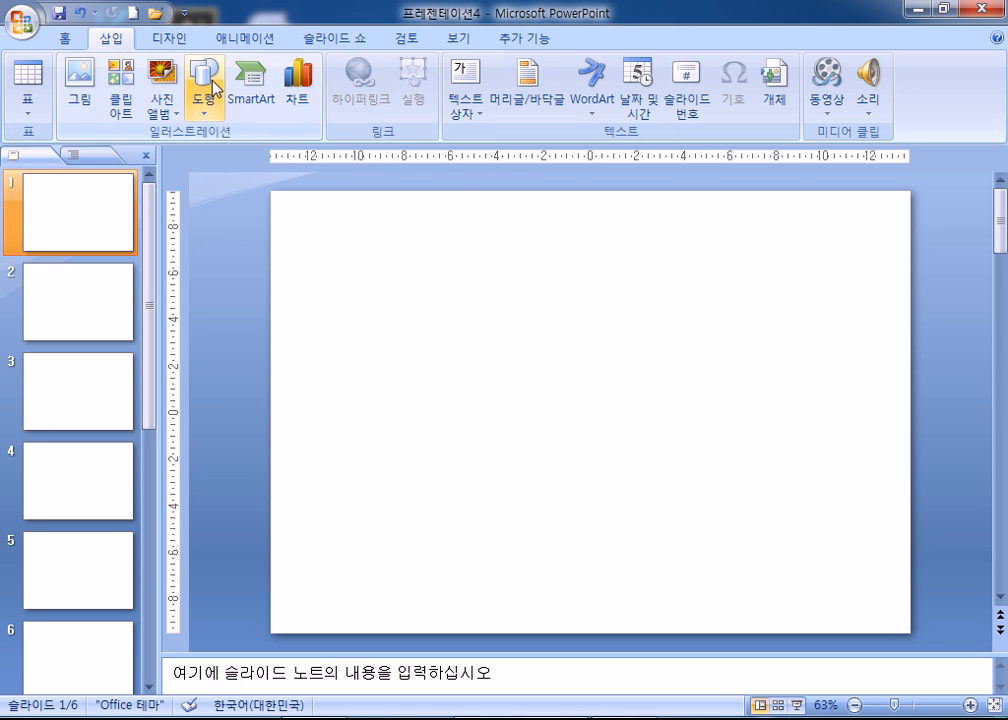
{"action": "left_click", "coordinate": [204, 90]}
{"action": "left_click", "coordinate": [198, 261]}
{"action": "mouse_move", "coordinate": [618, 259]}
{"action": "left_mouse_down"}
{"action": "mouse_move", "coordinate": [815, 357]}
{"action": "mouse_move", "coordinate": [865, 403]}
{"action": "left_mouse_up"}
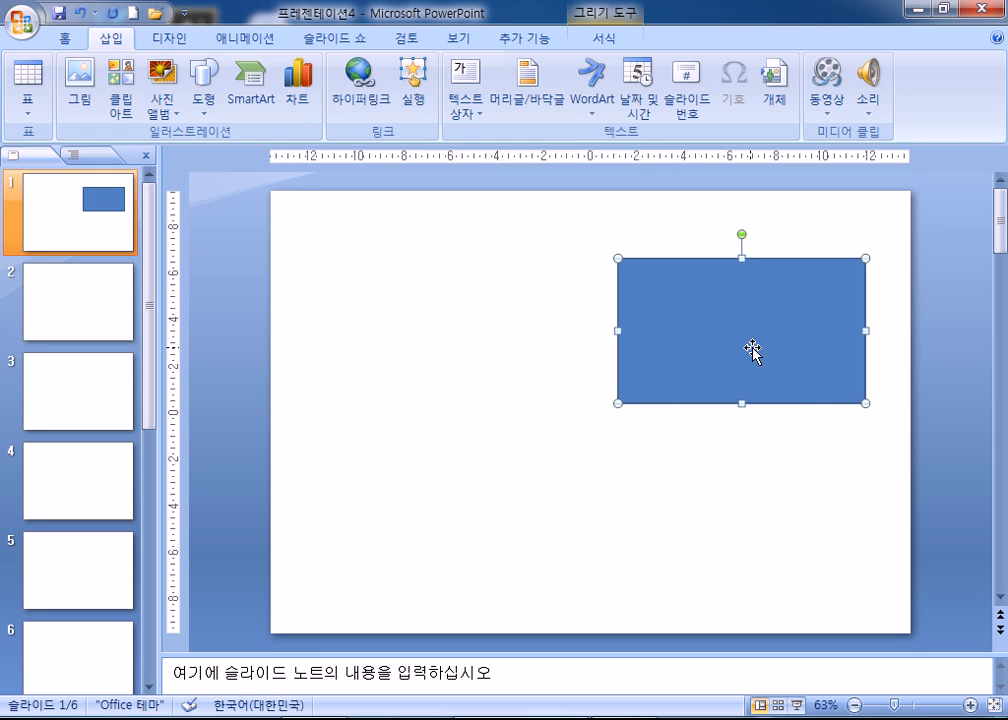
Step: Edit the rectangle's points and delete its lower-left point to turn it into a right triangle
{"action": "left_click", "coordinate": [160, 74]}
{"action": "left_click", "coordinate": [195, 128]}
{"action": "left_click", "coordinate": [160, 74]}
{"action": "left_click", "coordinate": [195, 145]}
{"action": "right_click", "coordinate": [618, 400]}
{"action": "left_click", "coordinate": [659, 444]}
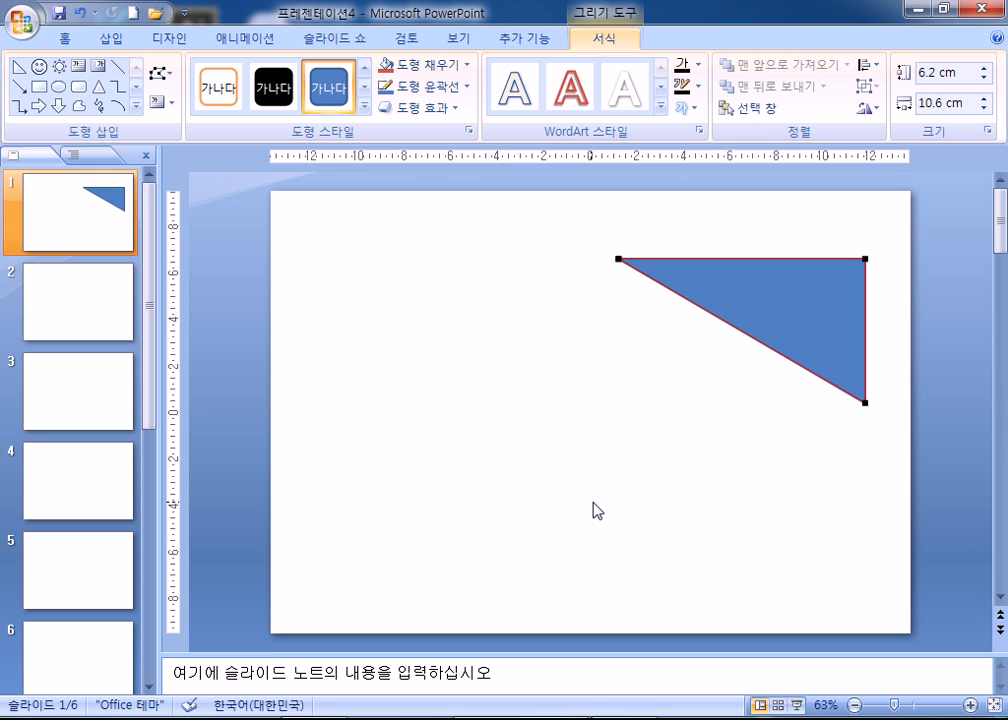
Step: Bend the triangle's slanted edge into a curve by adjusting the handles of its lower-right and upper-left points
{"action": "left_click", "coordinate": [866, 403]}
{"action": "left_click_drag", "start_coordinate": [784, 343], "coordinate": [800, 286]}
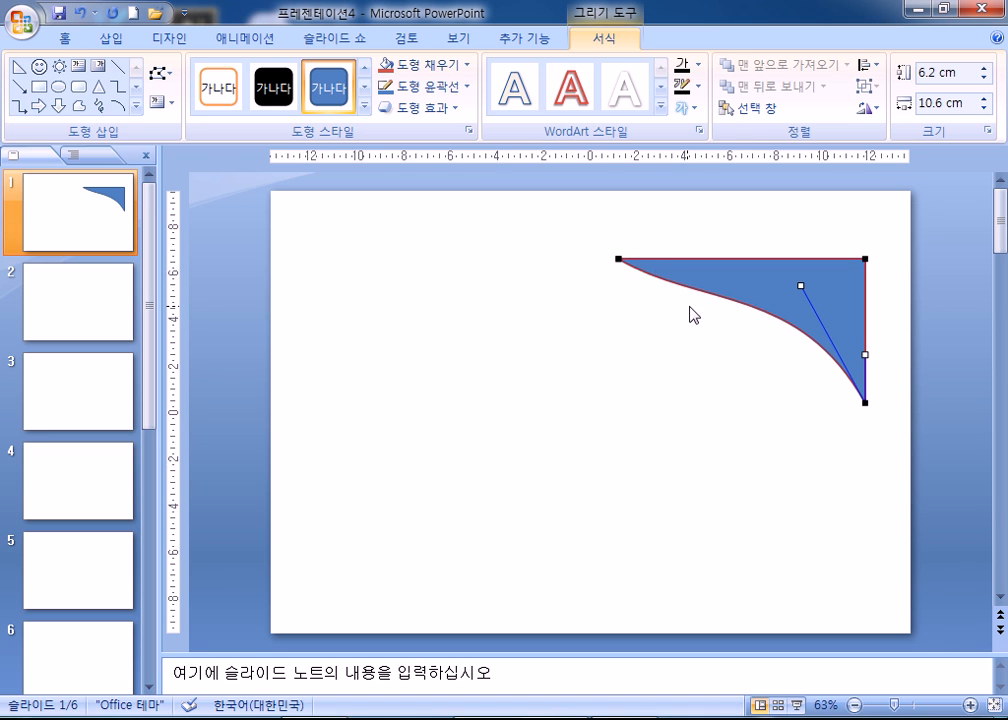
{"action": "left_click", "coordinate": [620, 261]}
{"action": "left_click_drag", "start_coordinate": [702, 307], "coordinate": [682, 270]}
{"action": "left_click", "coordinate": [733, 344]}
Step: Widen the curved triangle to about 13.6 cm, move it slightly down and rotate it counterclockwise
{"action": "left_click_drag", "start_coordinate": [579, 330], "coordinate": [511, 330]}
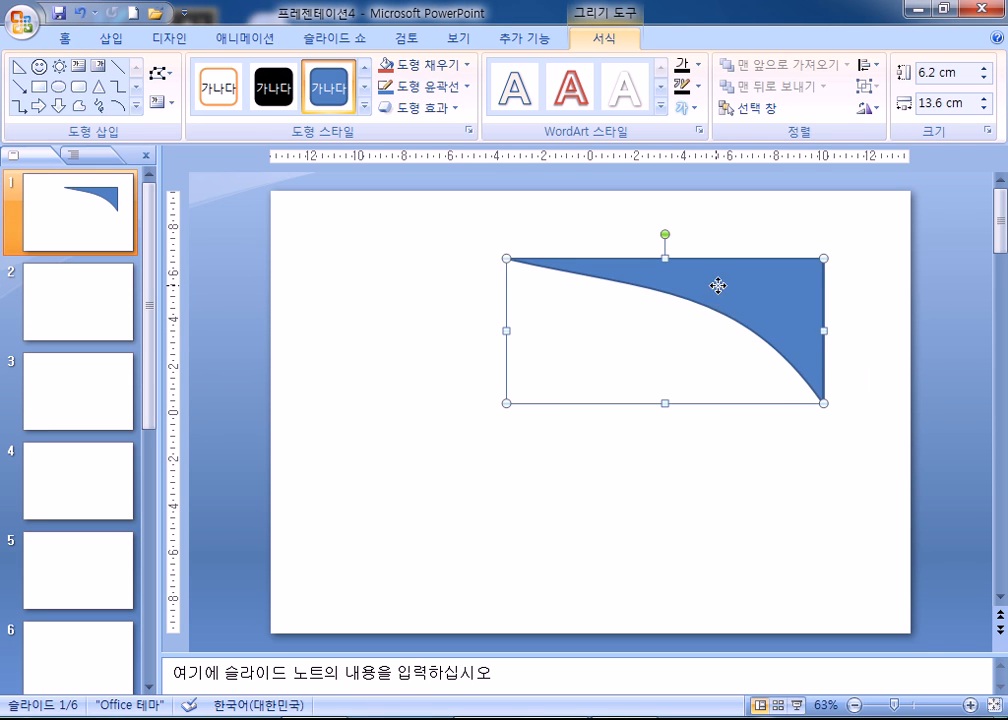
{"action": "left_click_drag", "start_coordinate": [720, 266], "coordinate": [720, 288]}
{"action": "left_click_drag", "start_coordinate": [673, 257], "coordinate": [624, 268]}
Step: Copy the rotated curved shape to the slide's upper left and flip the copy horizontally (좌우 대칭)
{"action": "left_click_drag", "start_coordinate": [722, 278], "coordinate": [480, 291]}
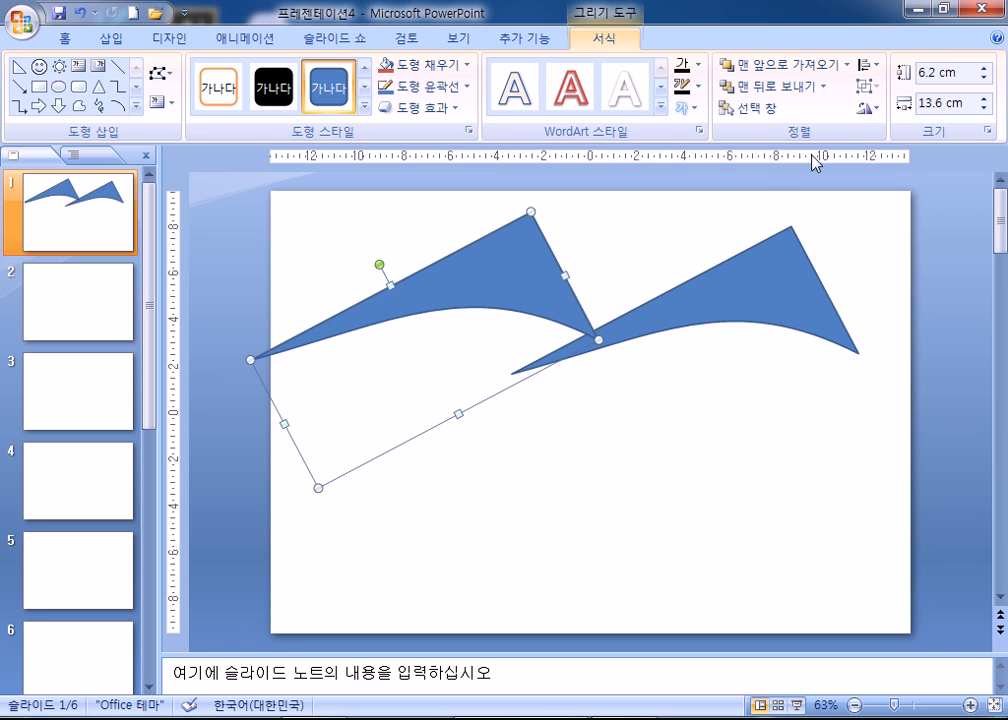
{"action": "left_click", "coordinate": [866, 107]}
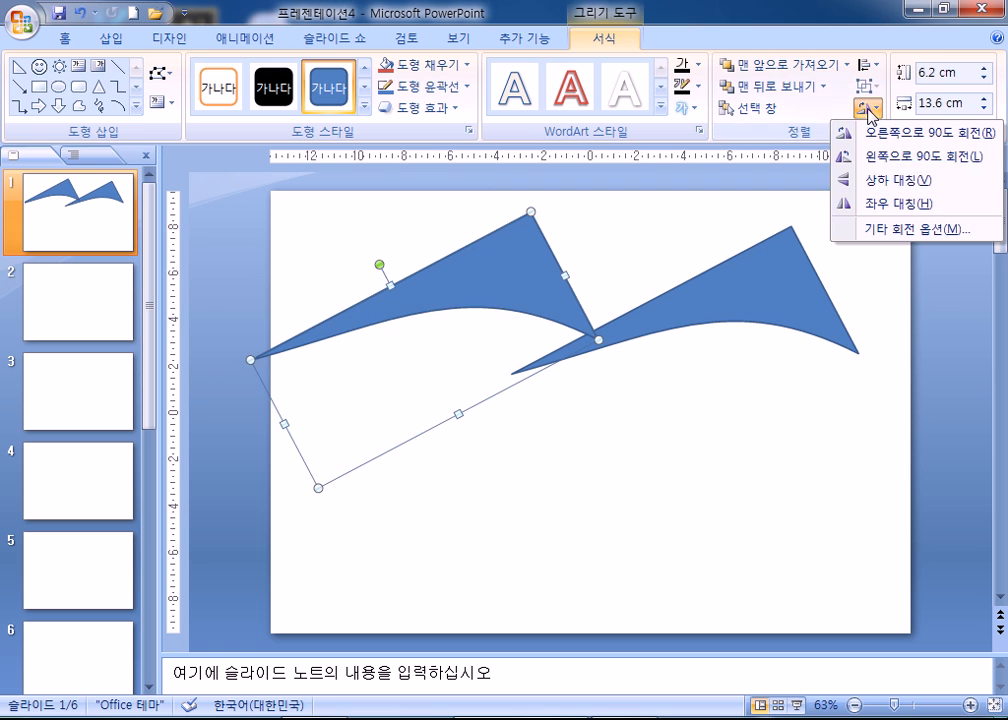
{"action": "left_click", "coordinate": [903, 203]}
Step: Shrink the flipped copy in width and height, and reposition both curved shapes so they sit side by side without overlapping
{"action": "left_click_drag", "start_coordinate": [281, 275], "coordinate": [396, 336]}
{"action": "left_click_drag", "start_coordinate": [445, 442], "coordinate": [472, 394]}
{"action": "left_click_drag", "start_coordinate": [453, 311], "coordinate": [383, 292]}
{"action": "left_click_drag", "start_coordinate": [698, 316], "coordinate": [723, 338]}
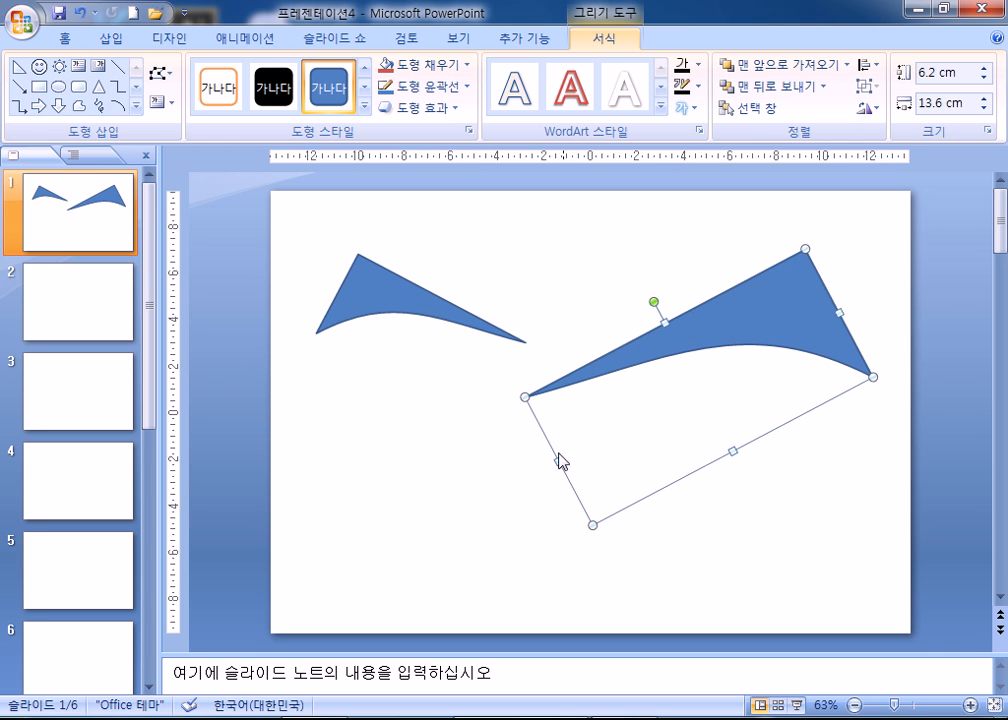
{"action": "left_click_drag", "start_coordinate": [414, 304], "coordinate": [419, 304]}
{"action": "left_click", "coordinate": [803, 314]}
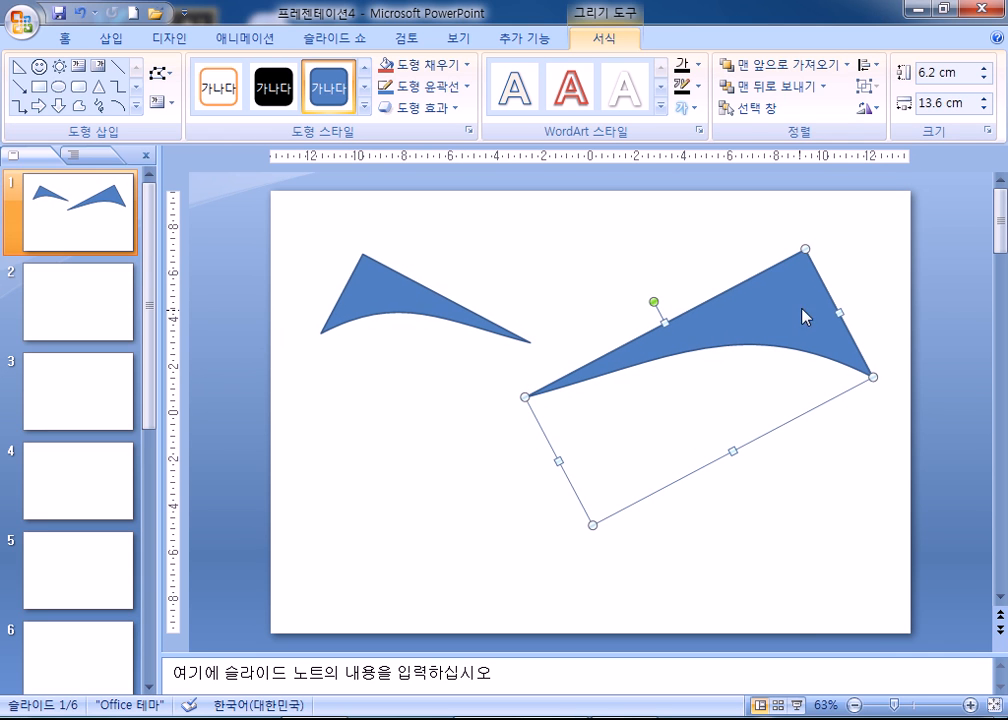
Step: Fill the larger curved shape with the picture 그림1.jpg
{"action": "right_click", "coordinate": [801, 307]}
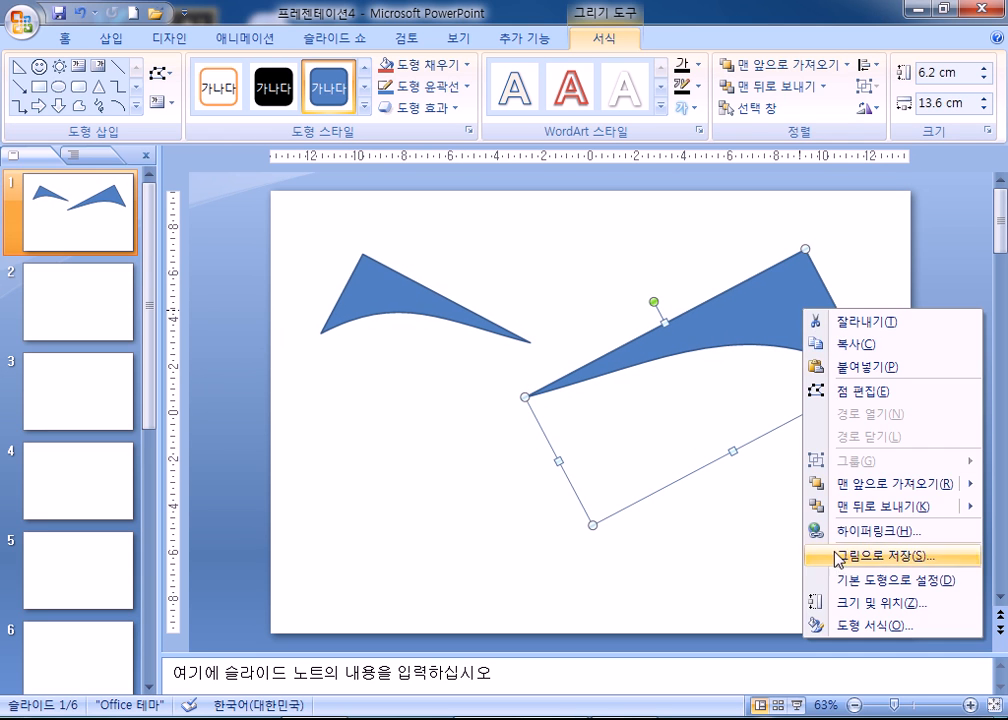
{"action": "left_click", "coordinate": [847, 627]}
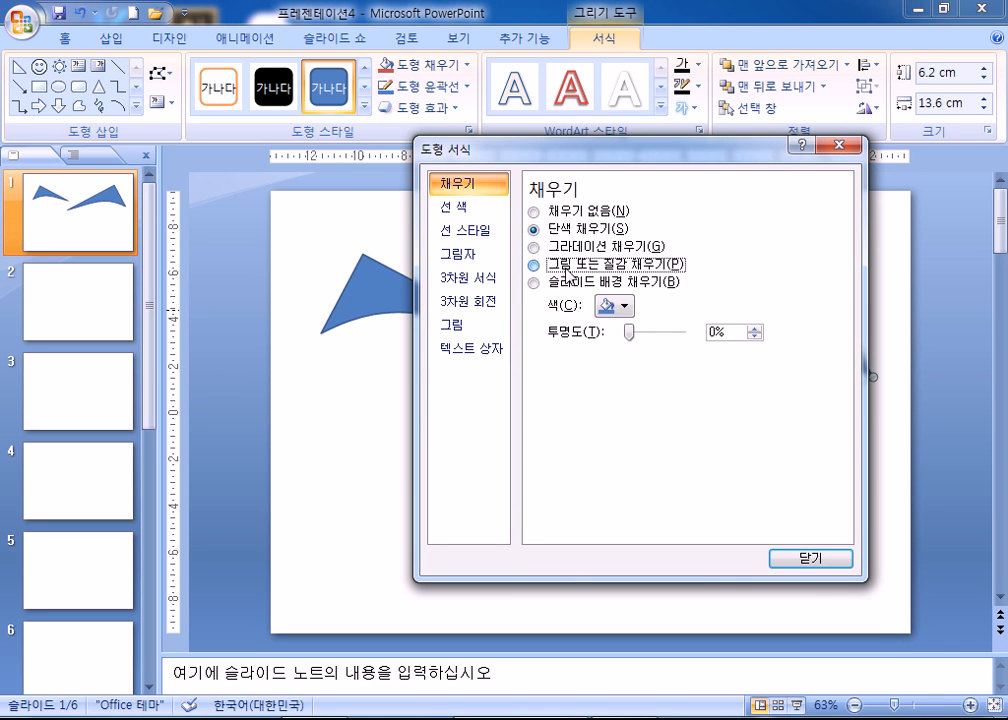
{"action": "left_click", "coordinate": [566, 268]}
{"action": "left_click", "coordinate": [588, 474]}
{"action": "left_click", "coordinate": [612, 348]}
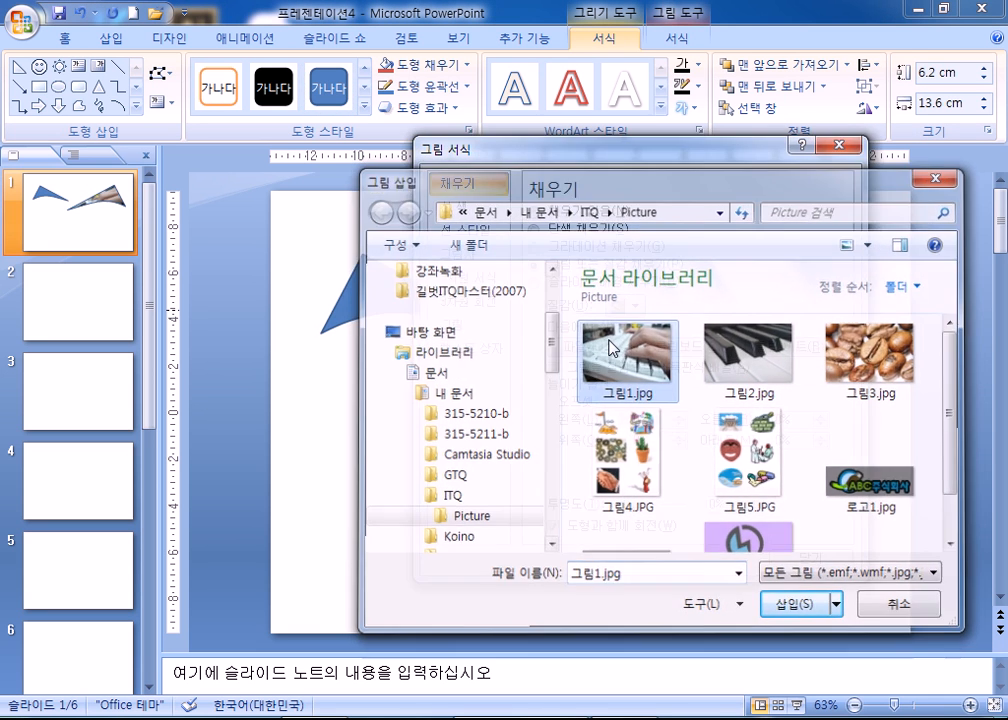
{"action": "double_click", "coordinate": [612, 348]}
{"action": "left_click", "coordinate": [786, 558]}
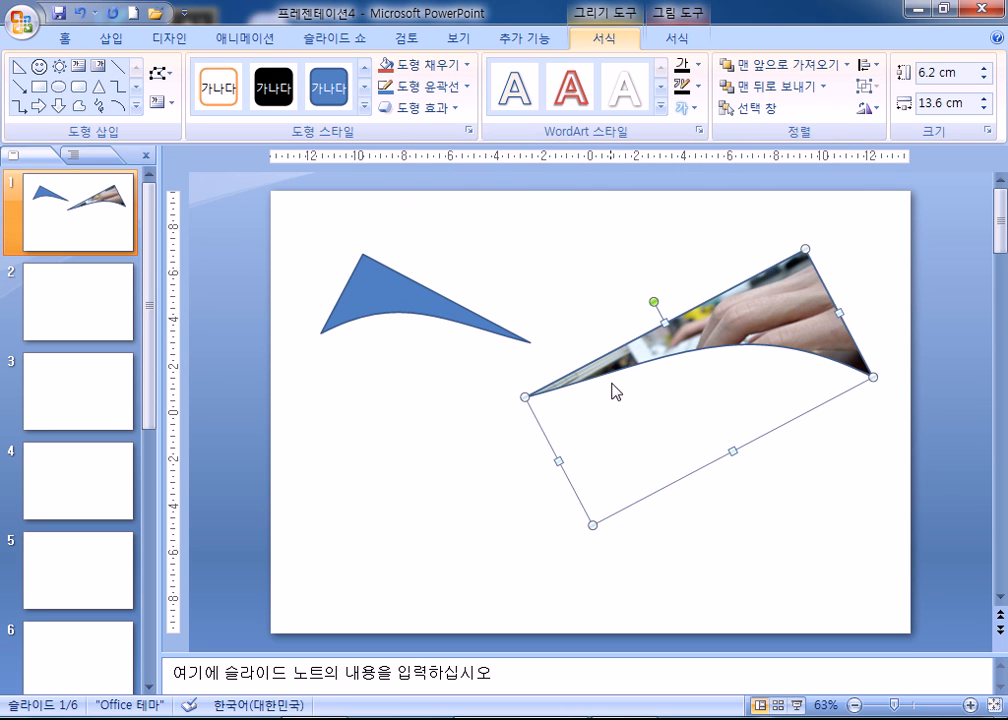
Step: Fill the smaller flipped curved shape with the picture 그림1.jpg
{"action": "left_click", "coordinate": [398, 300]}
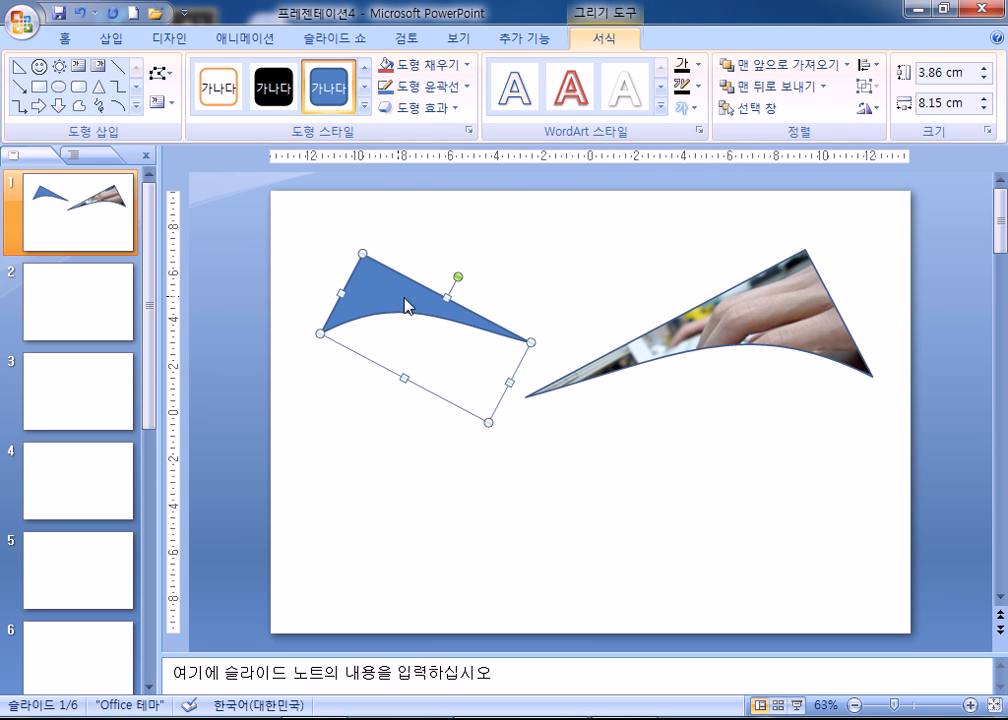
{"action": "right_click", "coordinate": [399, 297]}
{"action": "left_click", "coordinate": [421, 612]}
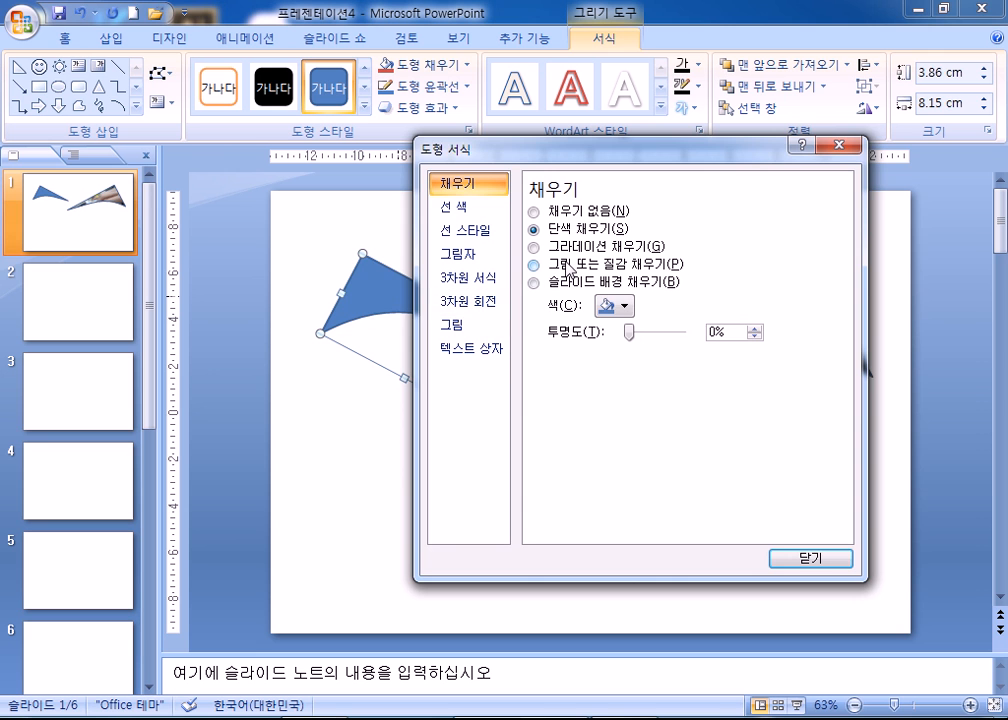
{"action": "left_click", "coordinate": [566, 265]}
{"action": "left_click", "coordinate": [590, 344]}
{"action": "left_click", "coordinate": [627, 355]}
{"action": "left_click", "coordinate": [799, 604]}
{"action": "left_click", "coordinate": [785, 561]}
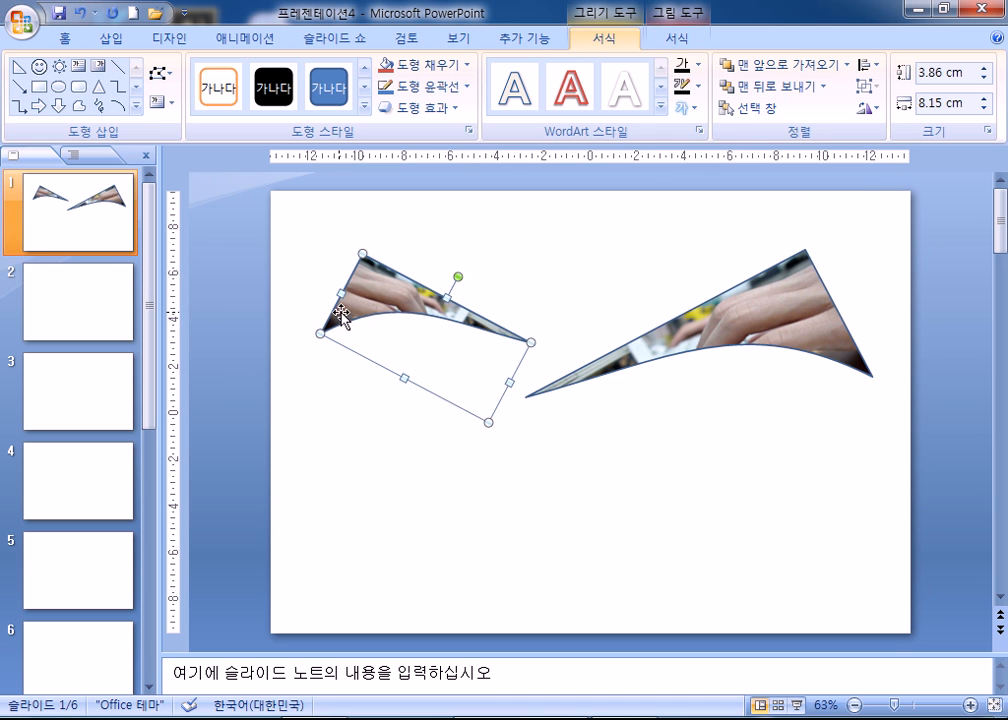
Step: Shift the larger picture-filled shape slightly right and up, and the smaller one slightly right and down
{"action": "left_click", "coordinate": [710, 320]}
{"action": "left_click", "coordinate": [697, 528]}
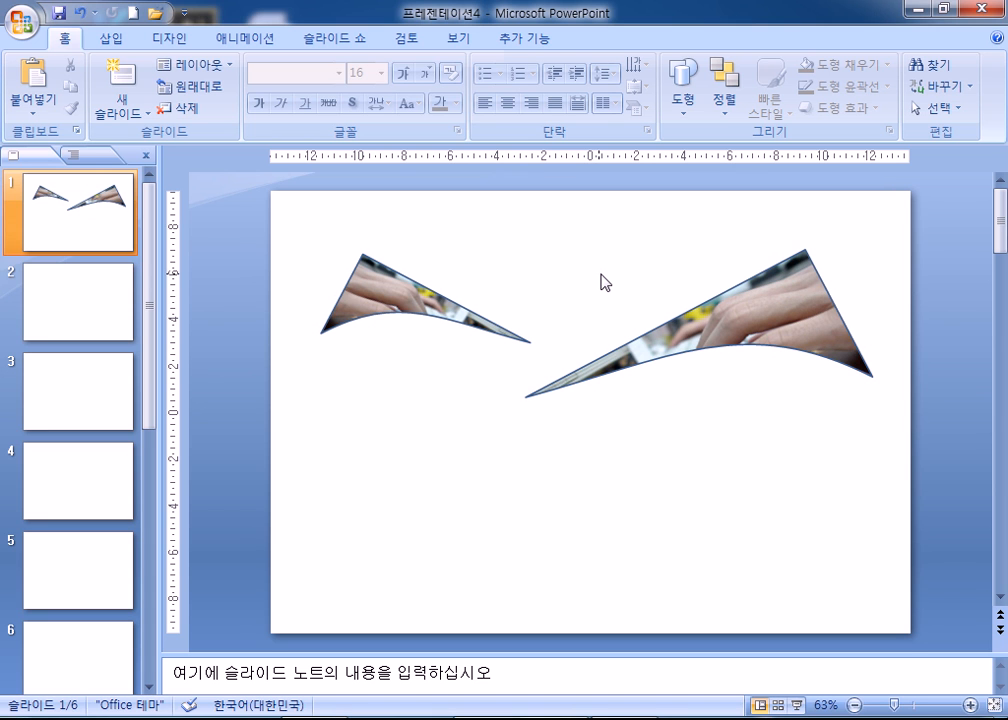
{"action": "left_click", "coordinate": [406, 310]}
{"action": "left_click", "coordinate": [731, 304]}
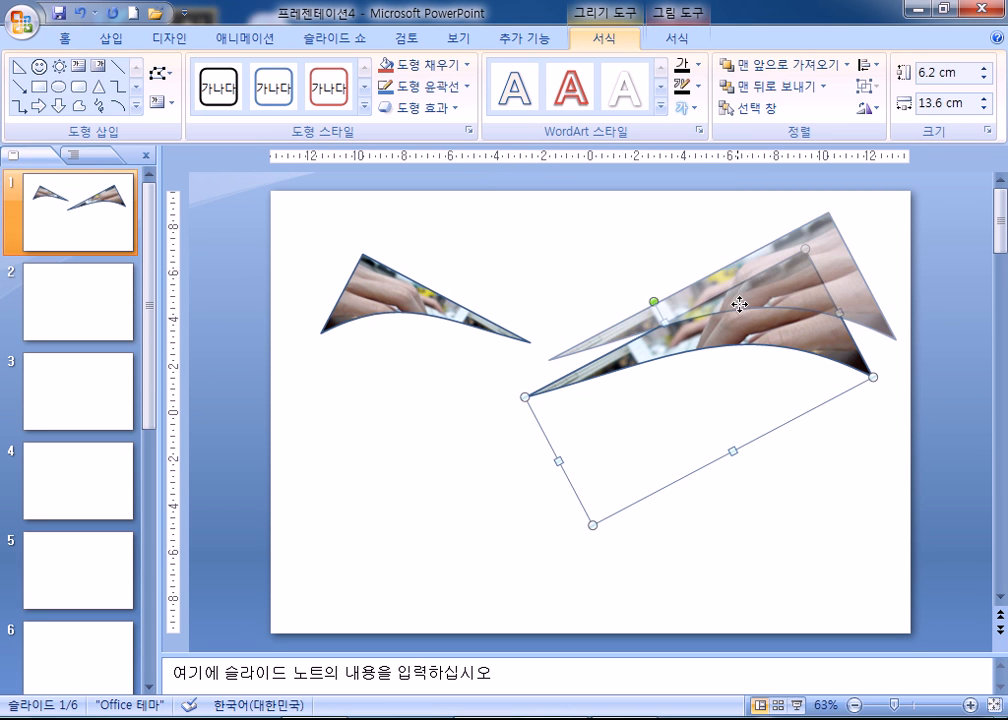
{"action": "left_click_drag", "start_coordinate": [600, 347], "coordinate": [623, 342]}
{"action": "left_click", "coordinate": [360, 294]}
{"action": "mouse_move", "coordinate": [360, 294]}
{"action": "left_mouse_down"}
{"action": "mouse_move", "coordinate": [632, 477]}
{"action": "mouse_move", "coordinate": [383, 293]}
{"action": "mouse_move", "coordinate": [369, 298]}
{"action": "left_mouse_up"}
{"action": "left_click", "coordinate": [587, 431]}
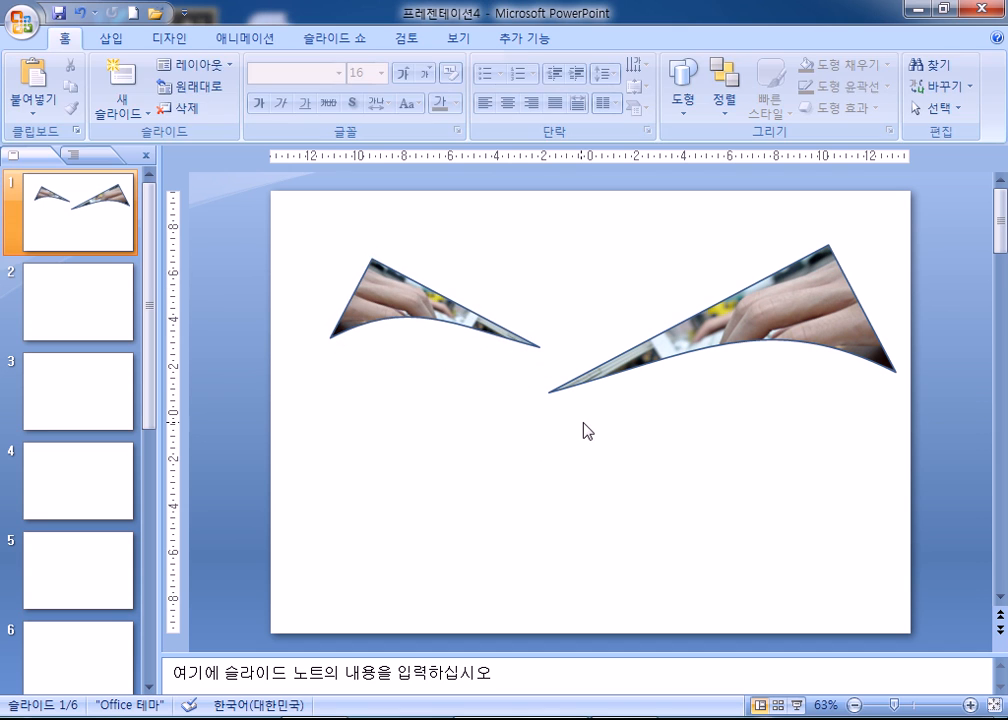
Step: Draw a right triangle about 5.8 cm high below the curved shapes, rotate it nearly upside down and move it up and right
{"action": "left_click", "coordinate": [111, 38]}
{"action": "left_click", "coordinate": [204, 88]}
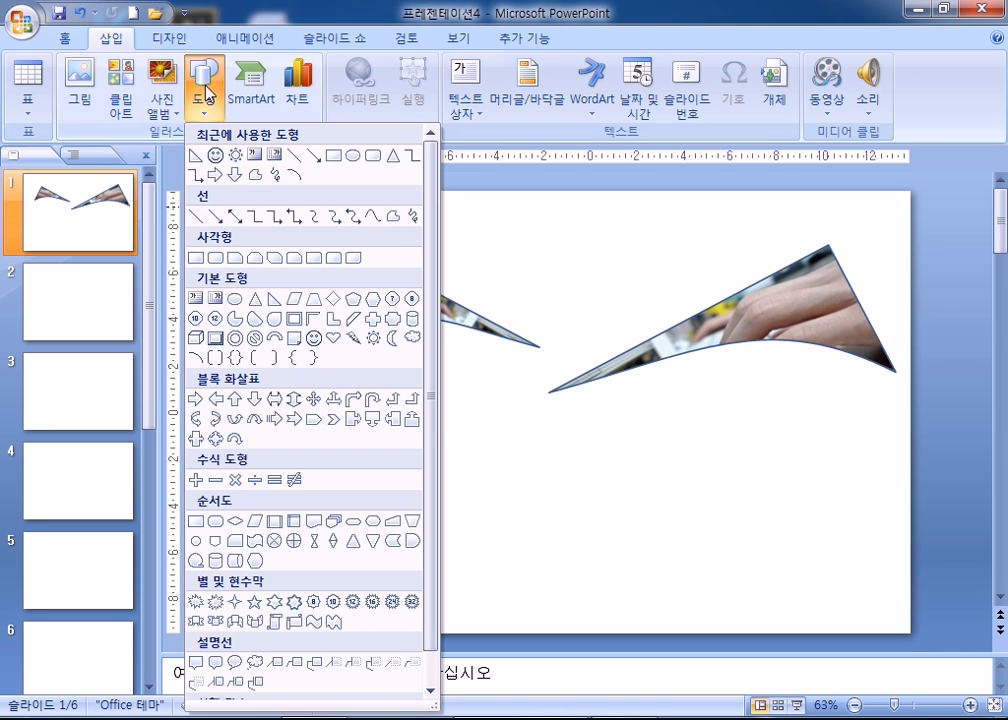
{"action": "left_click", "coordinate": [274, 298]}
{"action": "left_click_drag", "start_coordinate": [501, 454], "coordinate": [722, 589]}
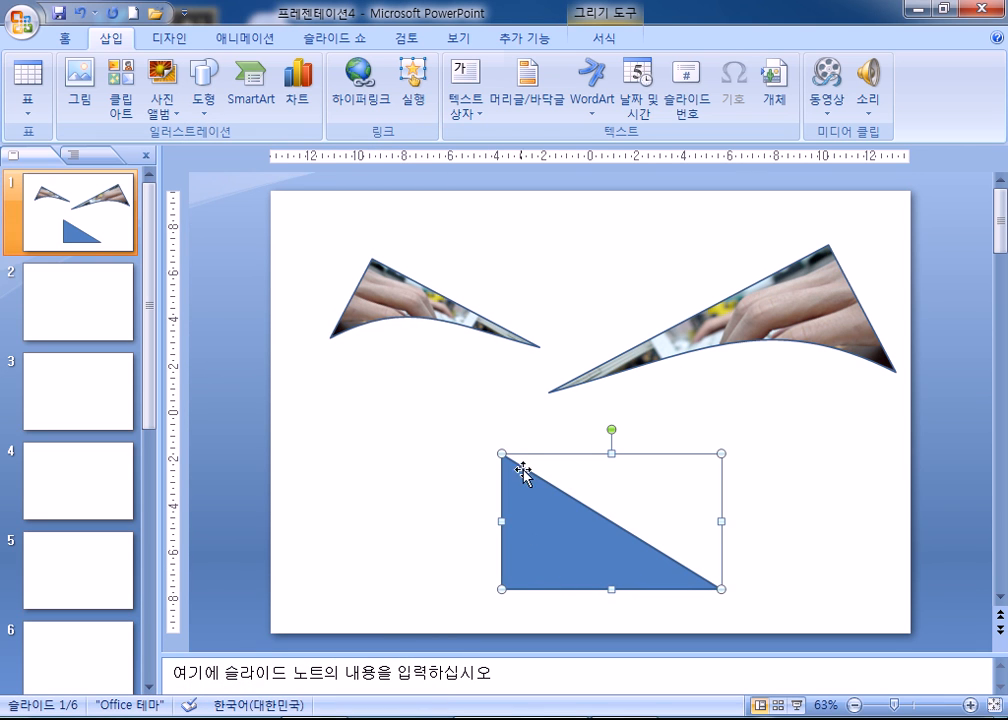
{"action": "left_click_drag", "start_coordinate": [612, 429], "coordinate": [617, 592]}
{"action": "left_click_drag", "start_coordinate": [661, 487], "coordinate": [724, 448]}
{"action": "left_click", "coordinate": [652, 505]}
{"action": "left_click", "coordinate": [700, 475]}
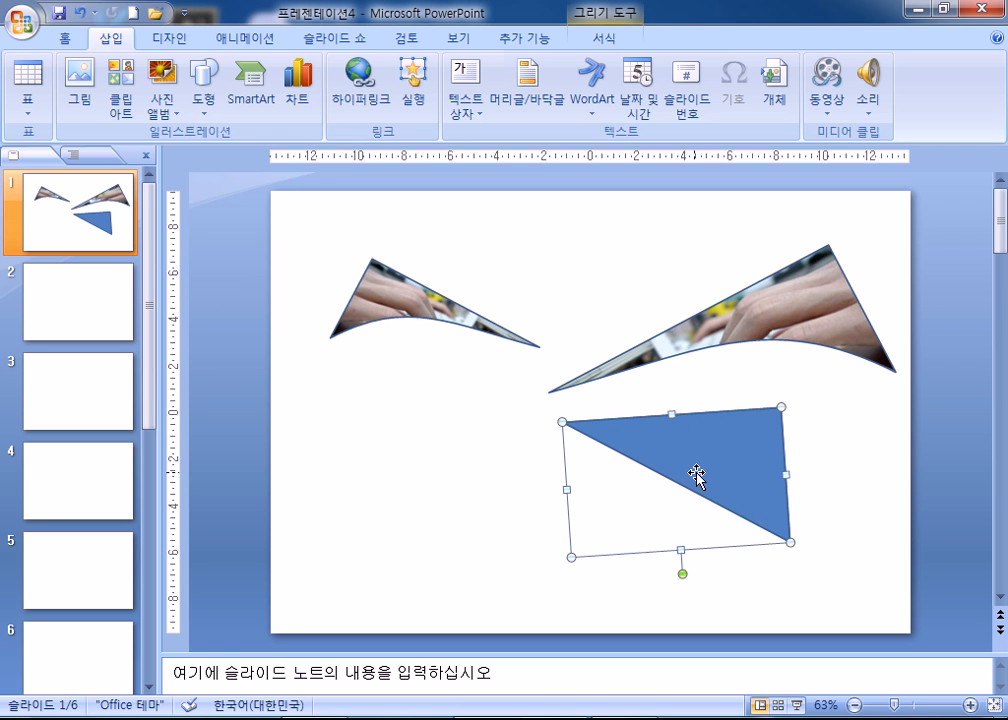
Step: Fill the rotated triangle with the picture 그림1.jpg
{"action": "right_click", "coordinate": [700, 476]}
{"action": "left_click", "coordinate": [750, 462]}
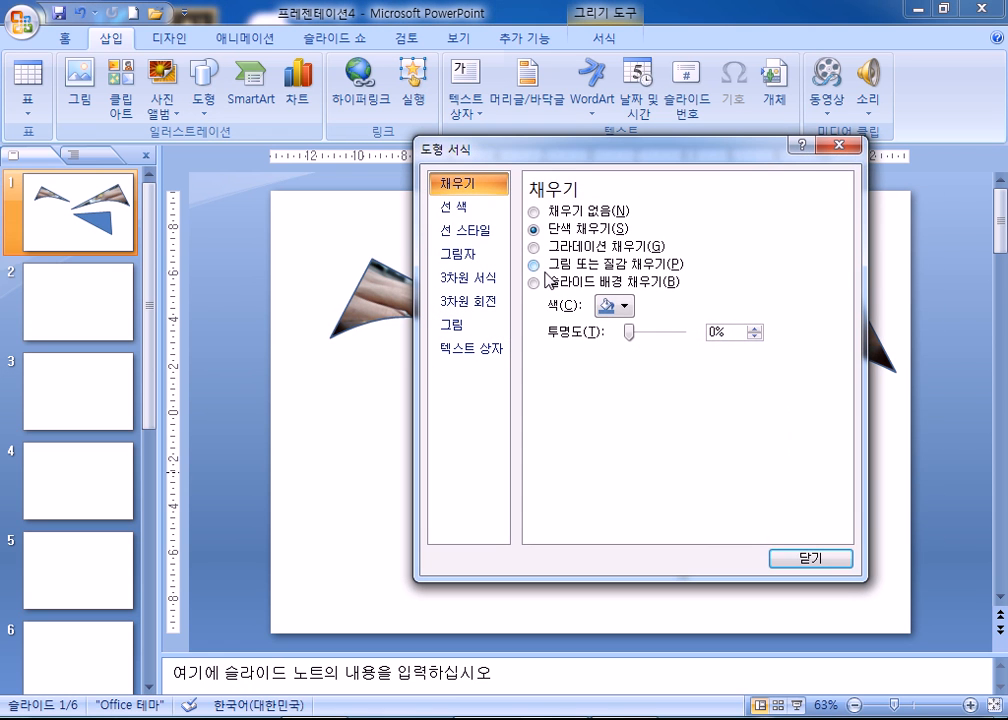
{"action": "left_click", "coordinate": [565, 265]}
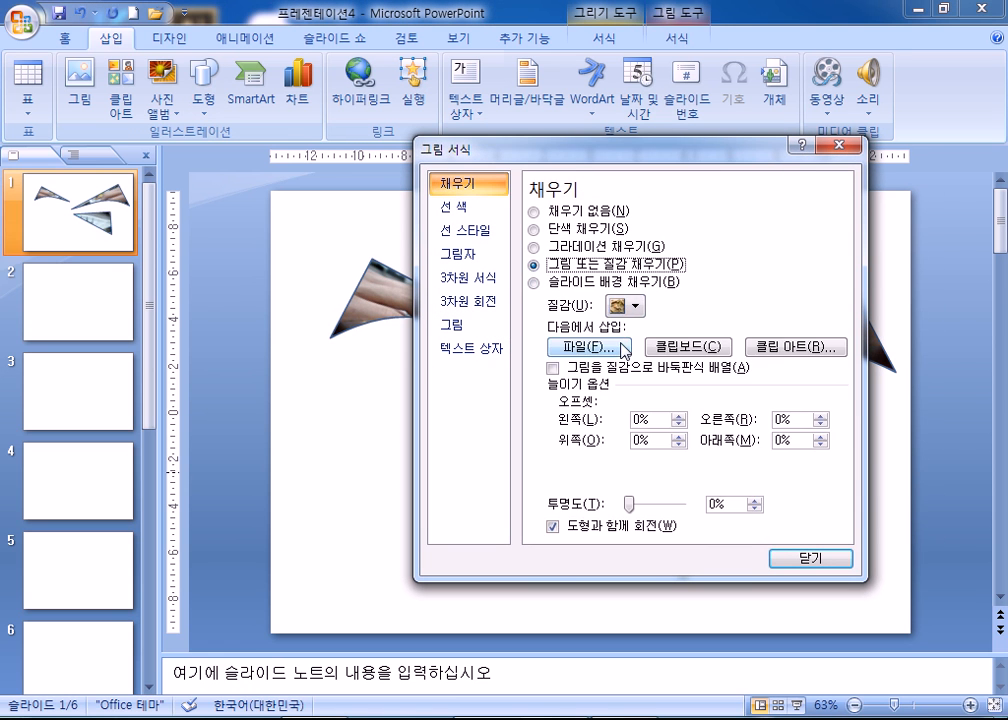
{"action": "left_click", "coordinate": [584, 473]}
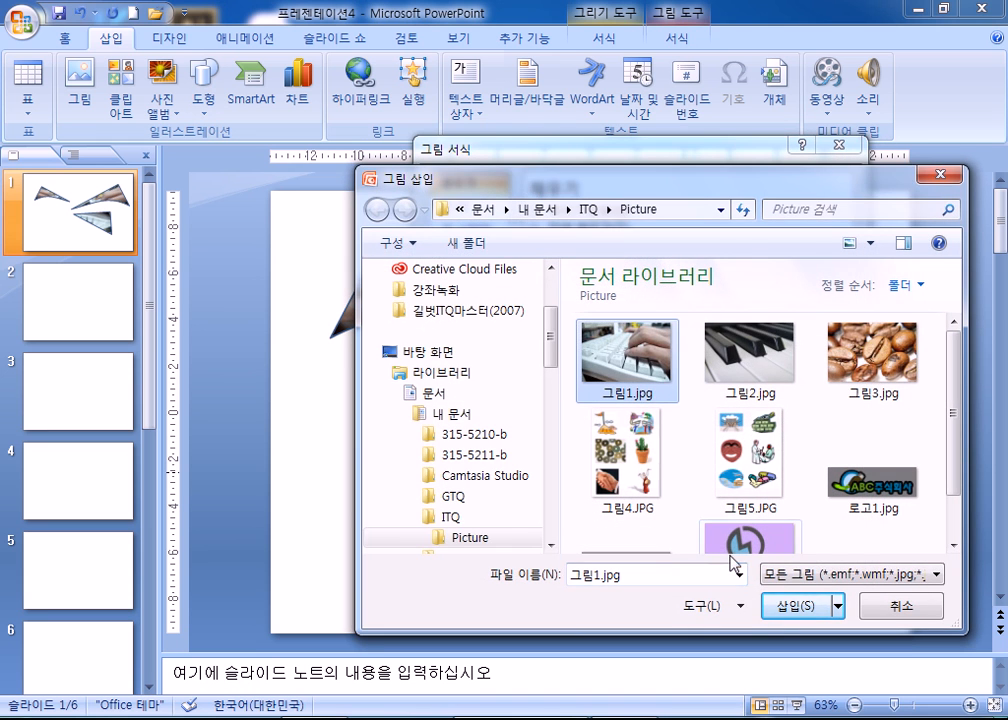
{"action": "left_click", "coordinate": [800, 606]}
{"action": "left_click", "coordinate": [795, 558]}
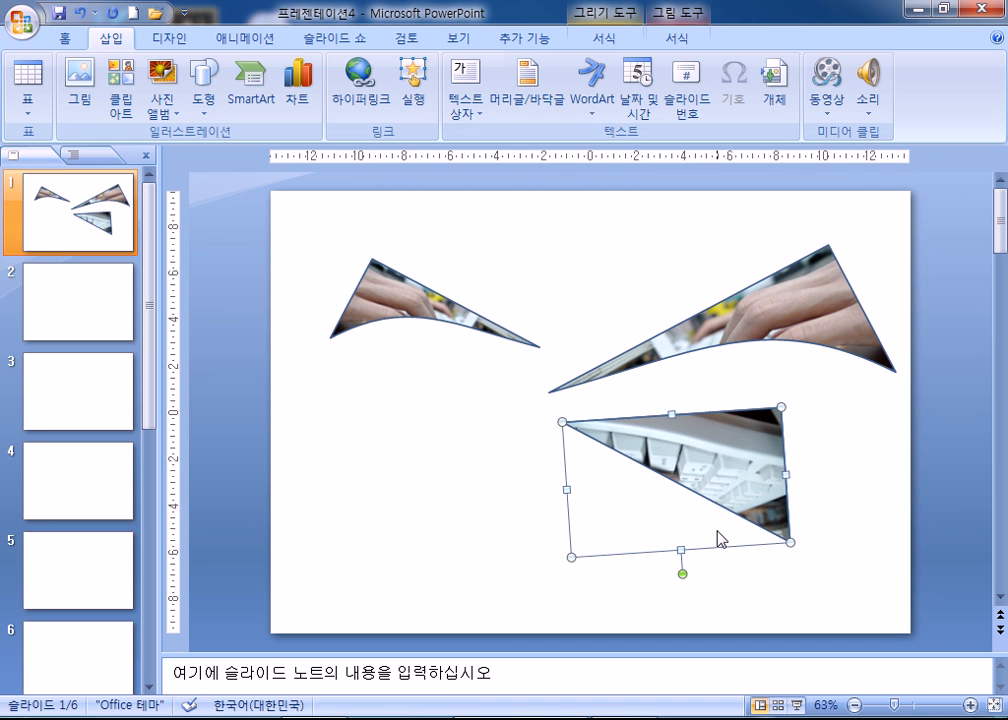
Step: Reapply 그림1.jpg from file as the rotated triangle's picture fill
{"action": "right_click", "coordinate": [697, 463]}
{"action": "left_click", "coordinate": [740, 450]}
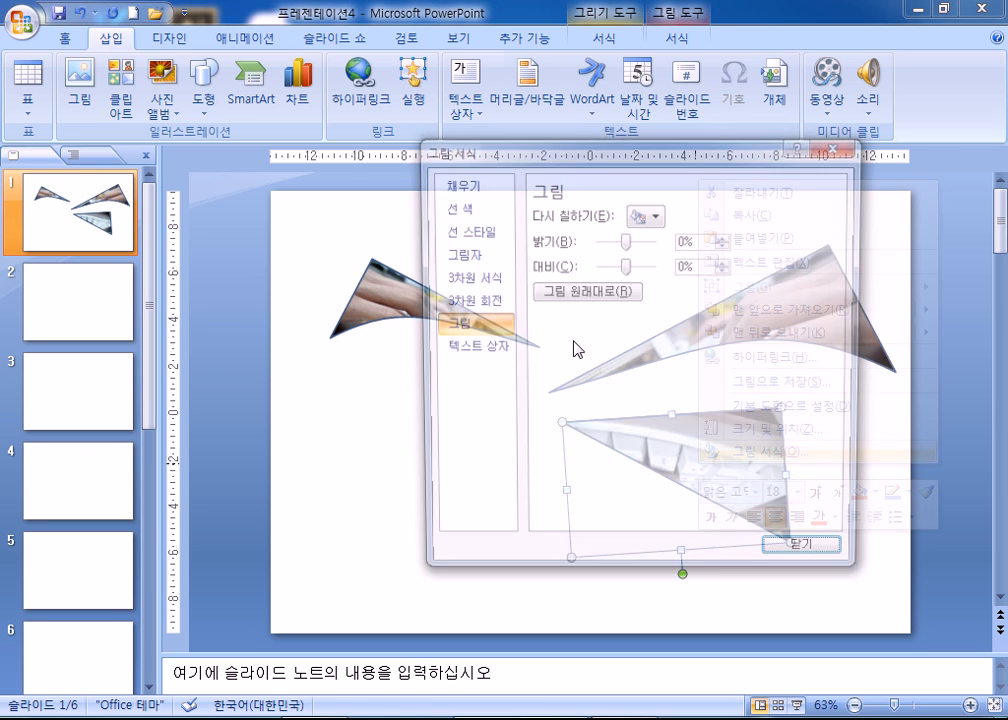
{"action": "left_click", "coordinate": [460, 184]}
{"action": "left_click", "coordinate": [612, 345]}
{"action": "left_click", "coordinate": [627, 352]}
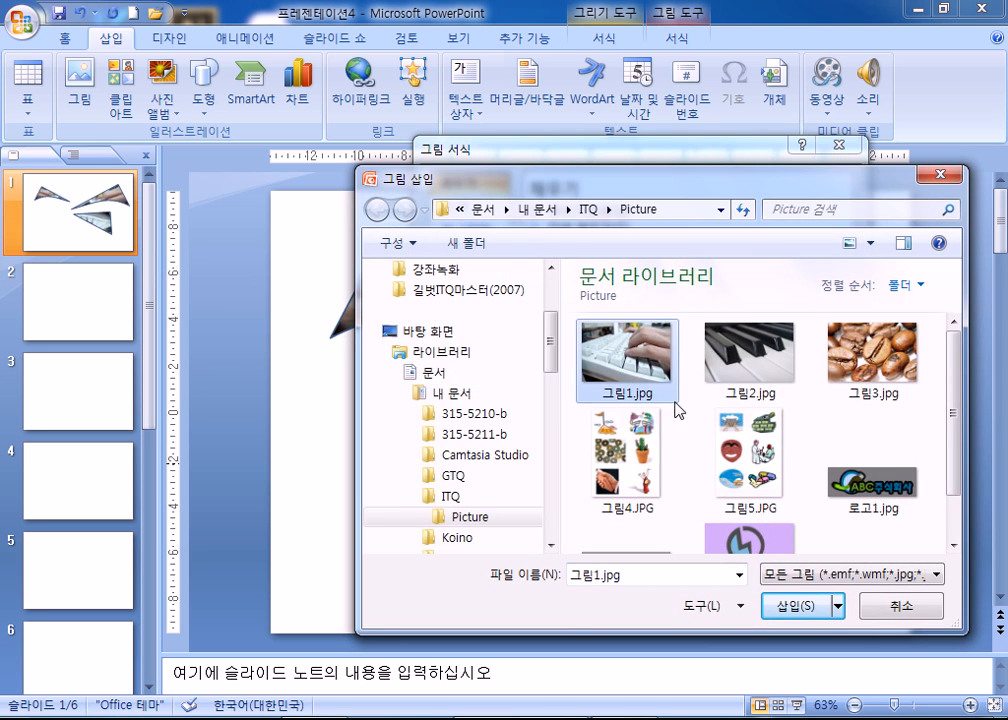
{"action": "left_click", "coordinate": [795, 607]}
{"action": "left_click", "coordinate": [776, 564]}
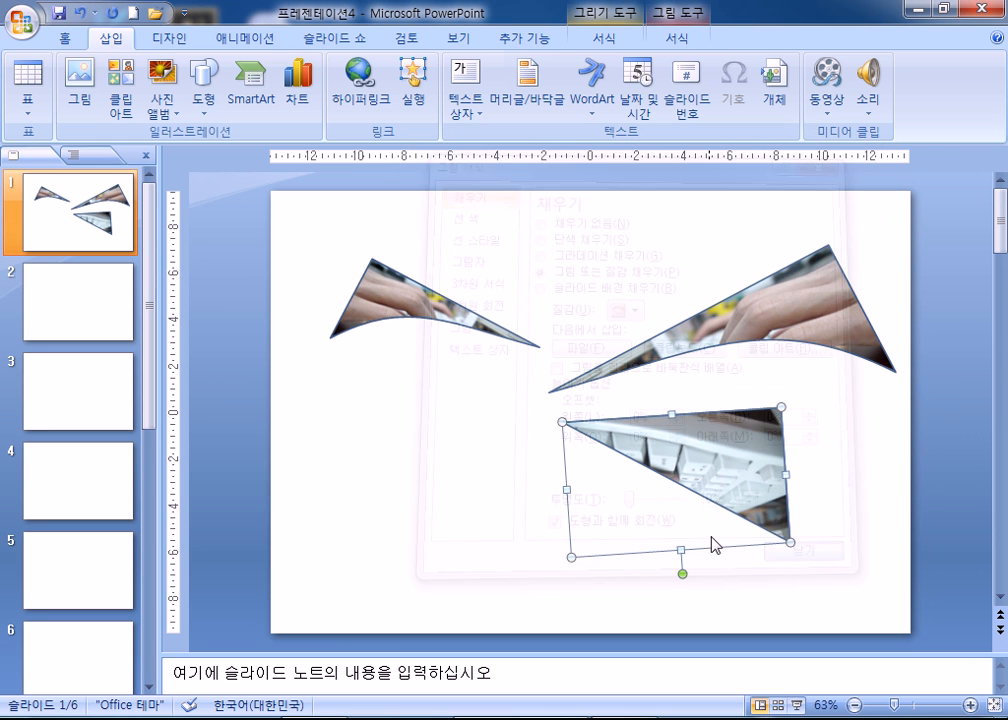
Step: Widen the triangle to about 12 cm and turn off 도형과 함께 회전 for its picture fill
{"action": "left_click_drag", "start_coordinate": [573, 490], "coordinate": [505, 495]}
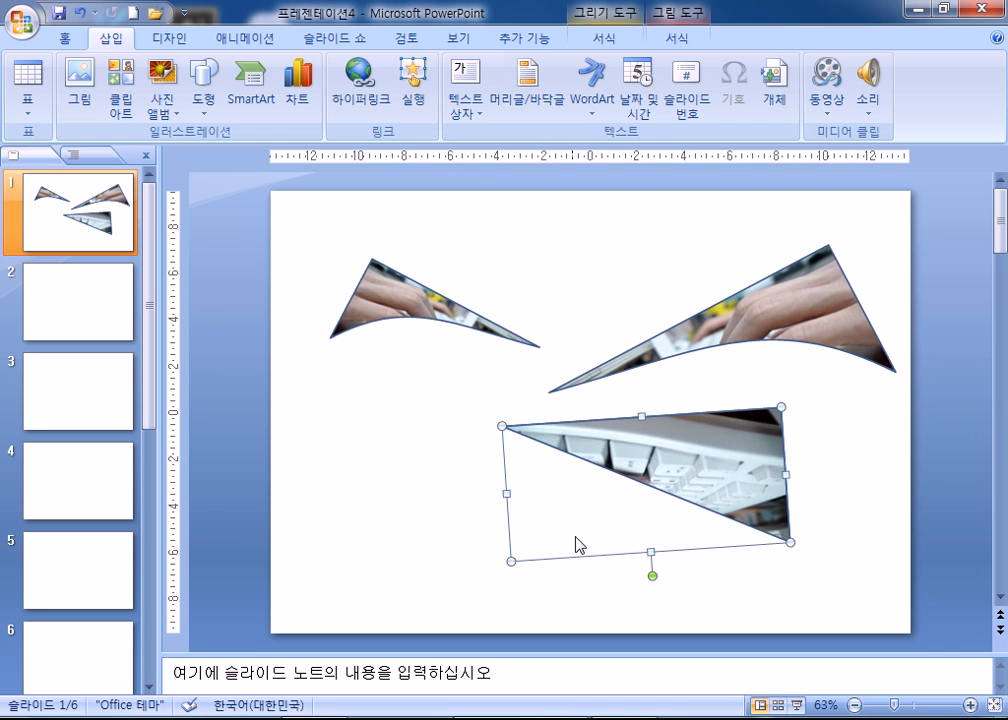
{"action": "right_click", "coordinate": [706, 468]}
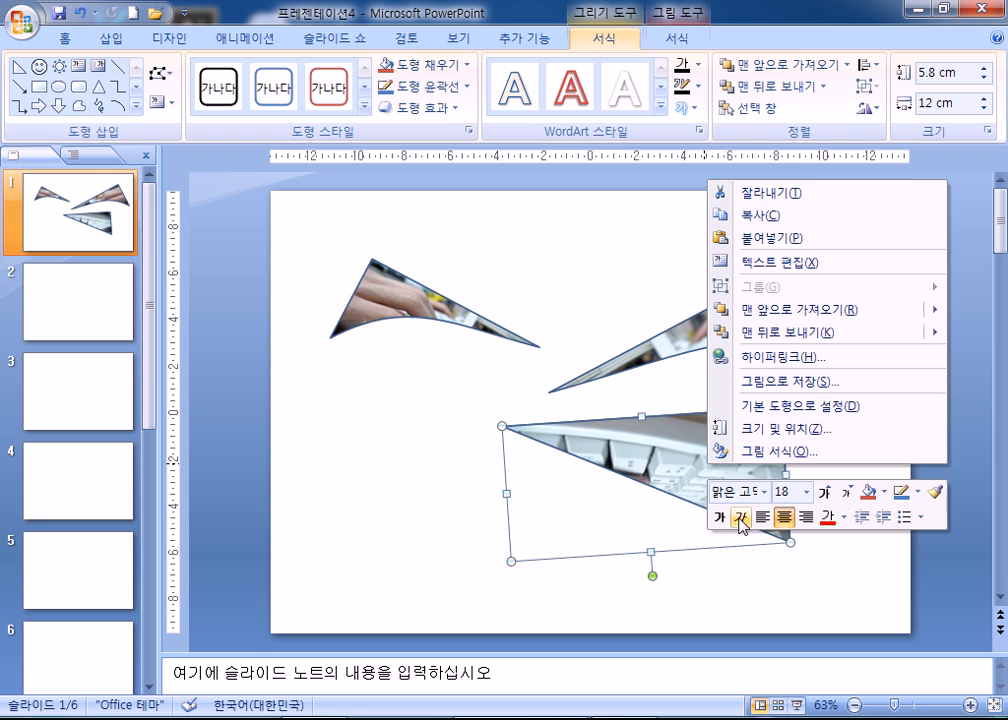
{"action": "left_click", "coordinate": [770, 451]}
{"action": "left_click", "coordinate": [460, 183]}
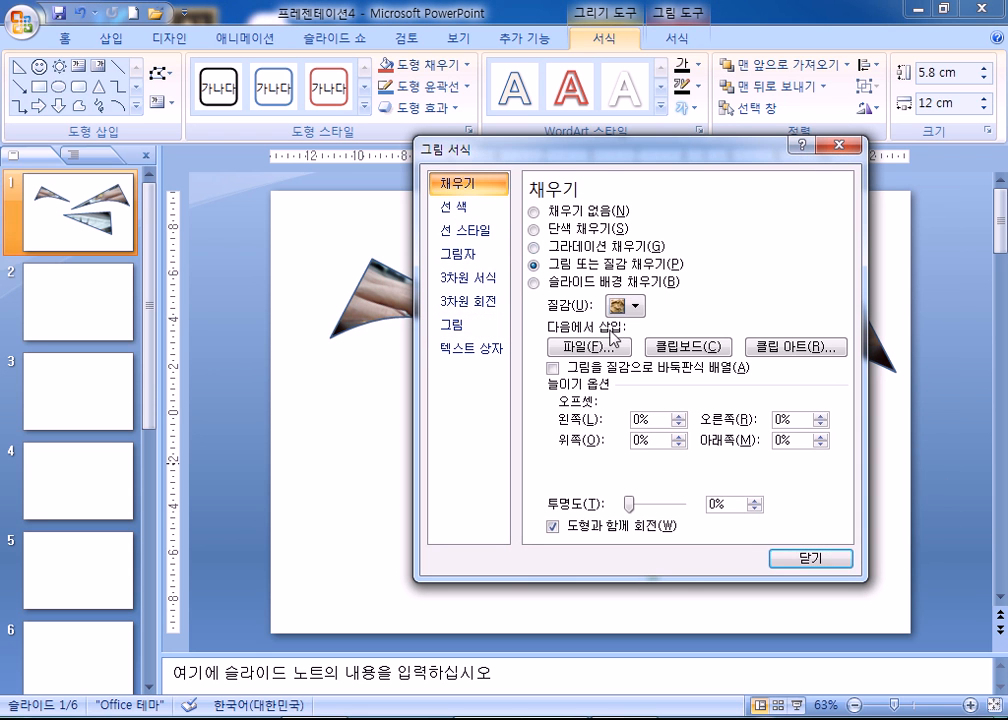
{"action": "left_click", "coordinate": [636, 530]}
{"action": "left_click_drag", "start_coordinate": [693, 158], "coordinate": [395, 67]}
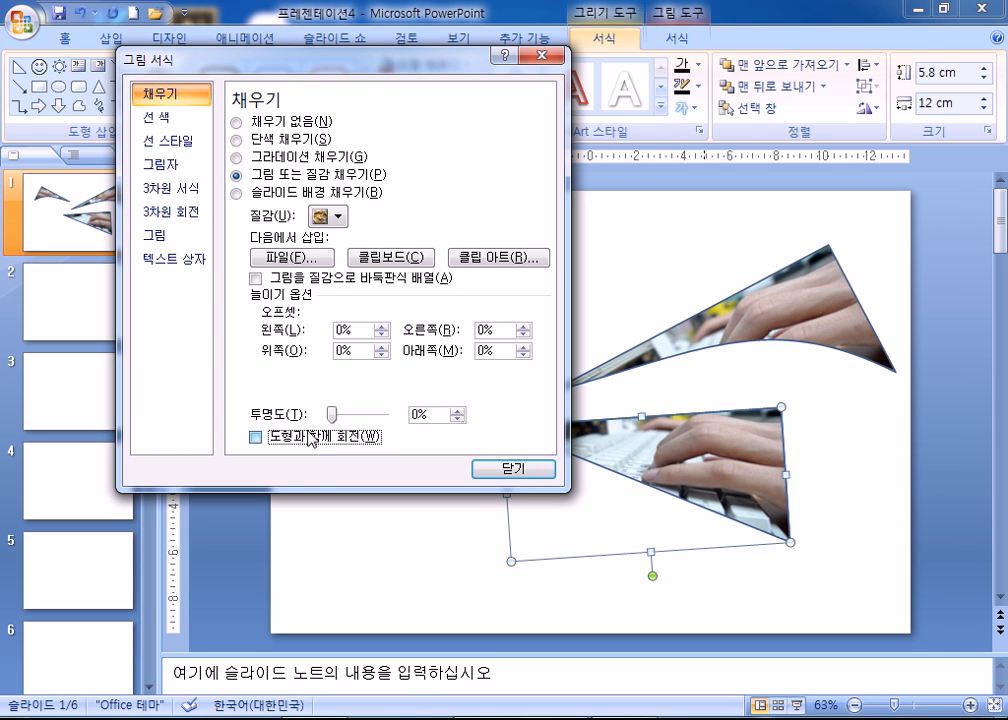
{"action": "left_click", "coordinate": [256, 437]}
{"action": "left_click", "coordinate": [310, 440]}
{"action": "left_click", "coordinate": [533, 478]}
Step: Copy the triangle to the left, mirror the copy by resizing it through its opposite side to about 9.12 cm wide, and rotate it slightly
{"action": "left_click_drag", "start_coordinate": [693, 479], "coordinate": [470, 465]}
{"action": "left_click_drag", "start_coordinate": [720, 459], "coordinate": [760, 458]}
{"action": "left_click", "coordinate": [423, 434]}
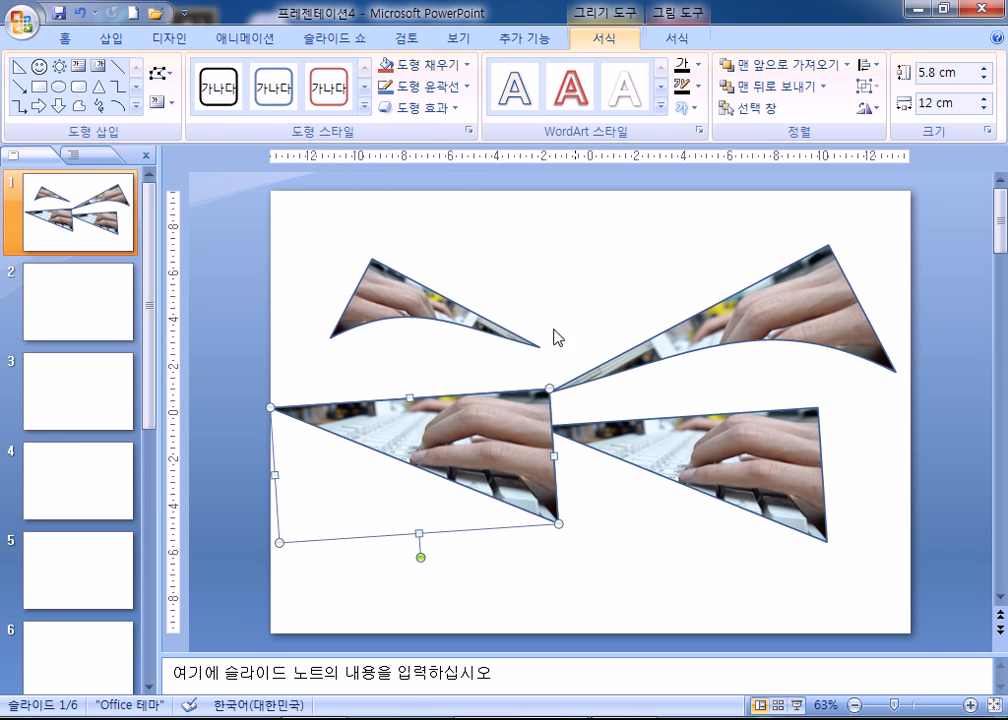
{"action": "left_click_drag", "start_coordinate": [276, 476], "coordinate": [767, 463]}
{"action": "left_click_drag", "start_coordinate": [628, 437], "coordinate": [417, 466]}
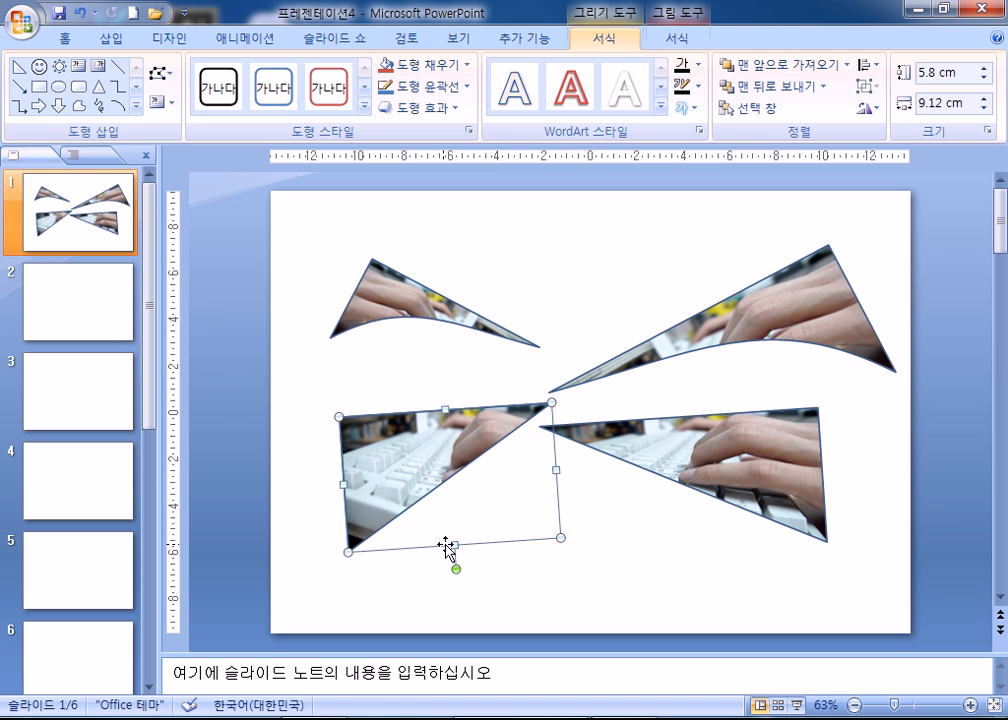
{"action": "mouse_move", "coordinate": [460, 569]}
{"action": "left_mouse_down"}
{"action": "mouse_move", "coordinate": [394, 556]}
{"action": "mouse_move", "coordinate": [477, 344]}
{"action": "mouse_move", "coordinate": [466, 338]}
{"action": "mouse_move", "coordinate": [288, 545]}
{"action": "mouse_move", "coordinate": [412, 596]}
{"action": "mouse_move", "coordinate": [434, 592]}
{"action": "mouse_move", "coordinate": [441, 566]}
{"action": "left_mouse_up"}
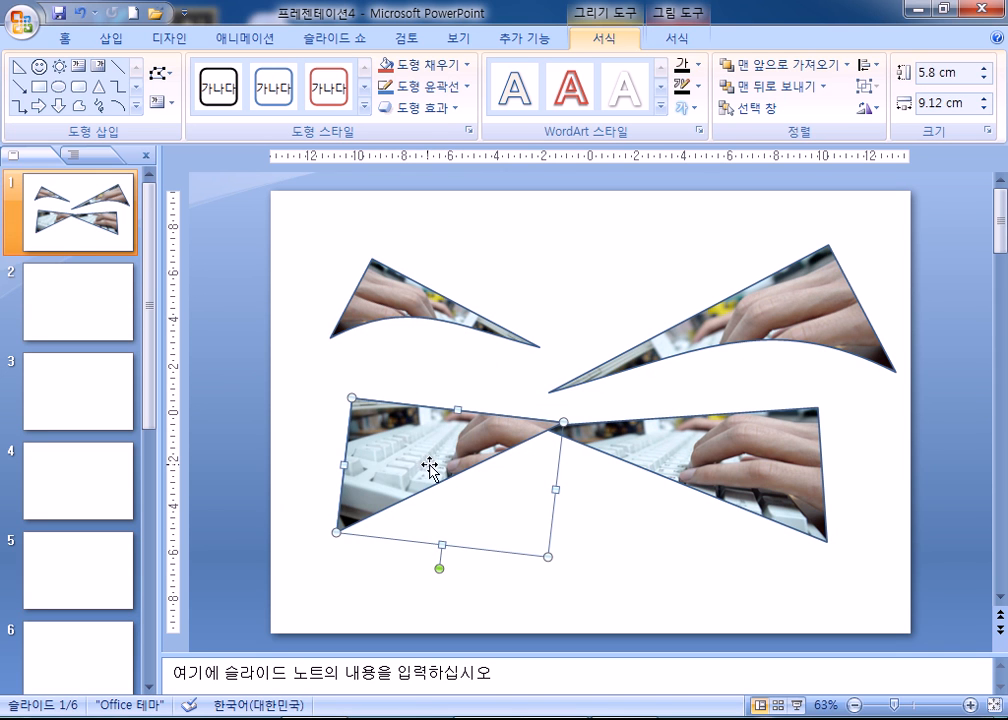
Step: Delete all four picture-filled shapes from the slide
{"action": "key", "text": "Delete"}
{"action": "left_click", "coordinate": [670, 457]}
{"action": "key", "text": "Delete"}
{"action": "left_click", "coordinate": [750, 327]}
{"action": "left_click", "coordinate": [506, 457]}
{"action": "left_click", "coordinate": [623, 349]}
{"action": "key", "text": "Delete"}
{"action": "left_click", "coordinate": [391, 285]}
{"action": "key", "text": "Delete"}
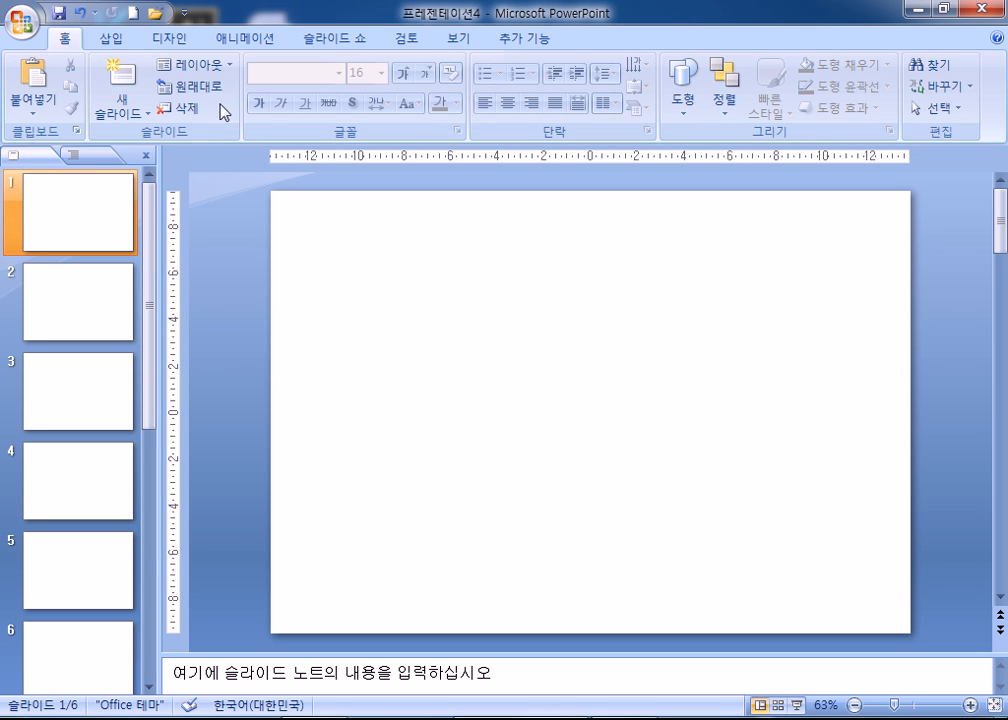
Step: Draw a rectangle about 5.8 cm high on the right half of the slide and widen it to about 12 cm
{"action": "left_click", "coordinate": [112, 38]}
{"action": "left_click", "coordinate": [212, 95]}
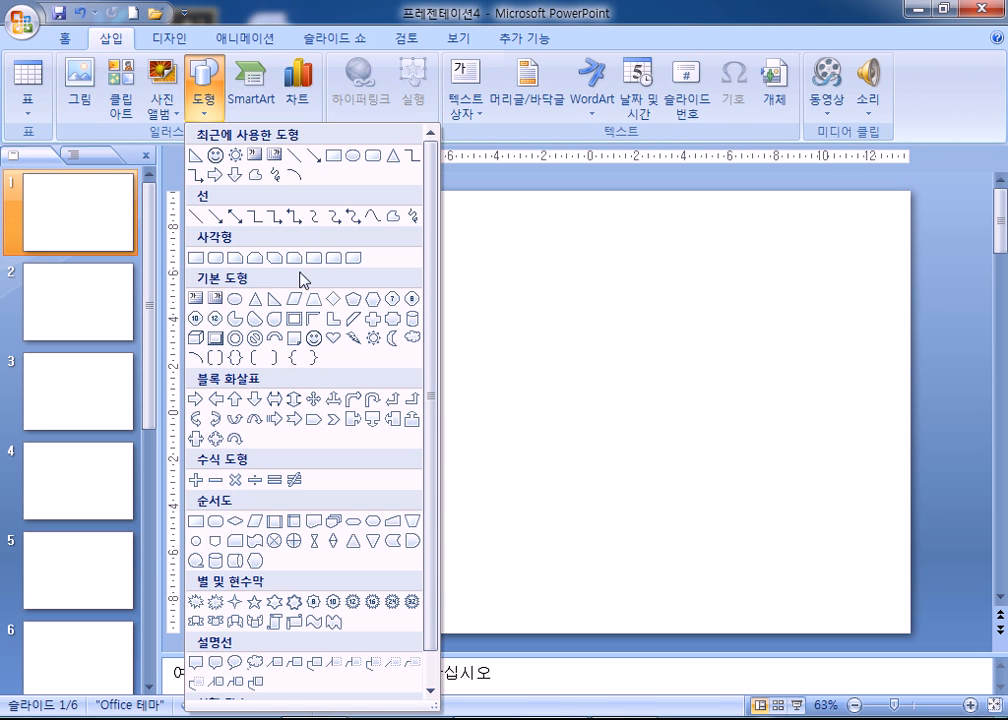
{"action": "left_click", "coordinate": [199, 262]}
{"action": "left_click_drag", "start_coordinate": [641, 291], "coordinate": [868, 426]}
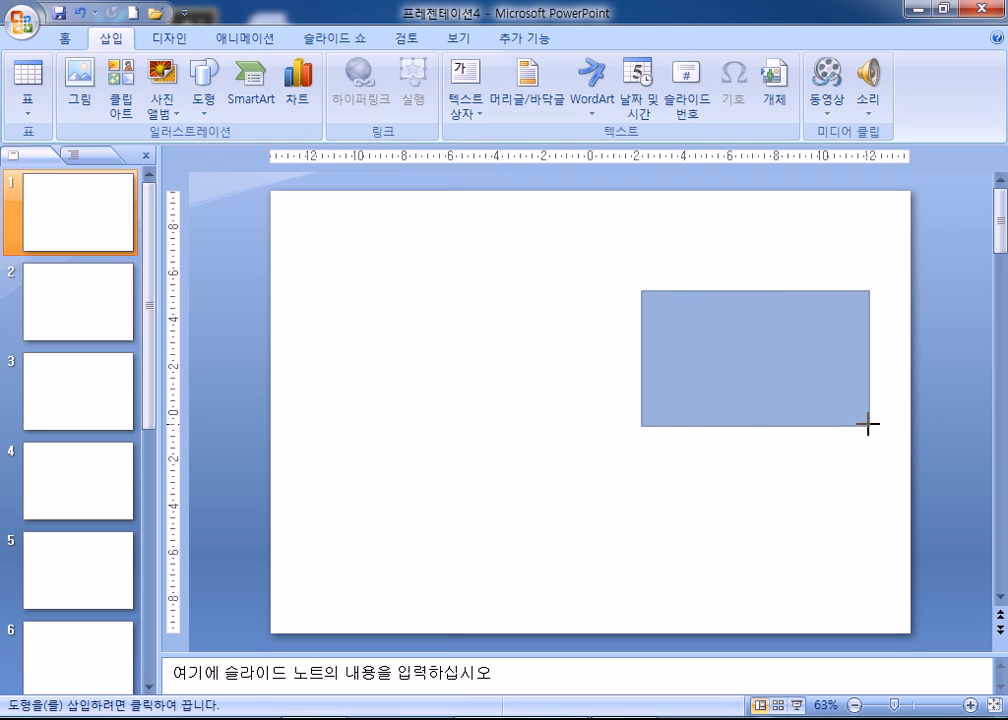
{"action": "left_click_drag", "start_coordinate": [641, 358], "coordinate": [590, 358]}
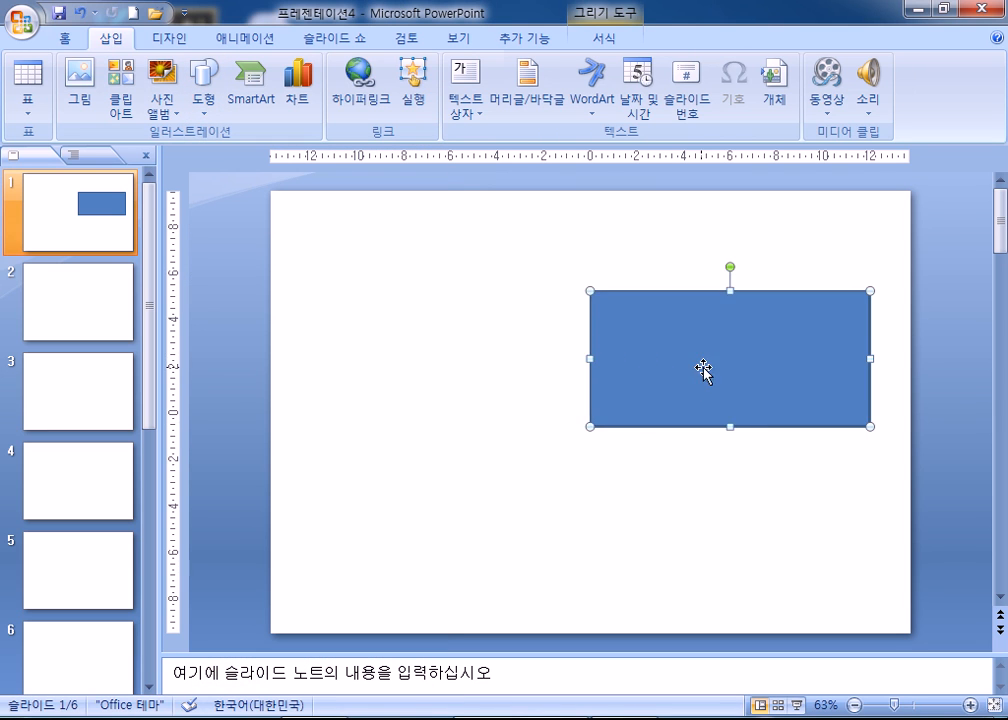
Step: Edit the rectangle's points: delete the lower-left point and pull the upper-left point outward until the shape is about 13.6 cm wide
{"action": "left_click", "coordinate": [158, 73]}
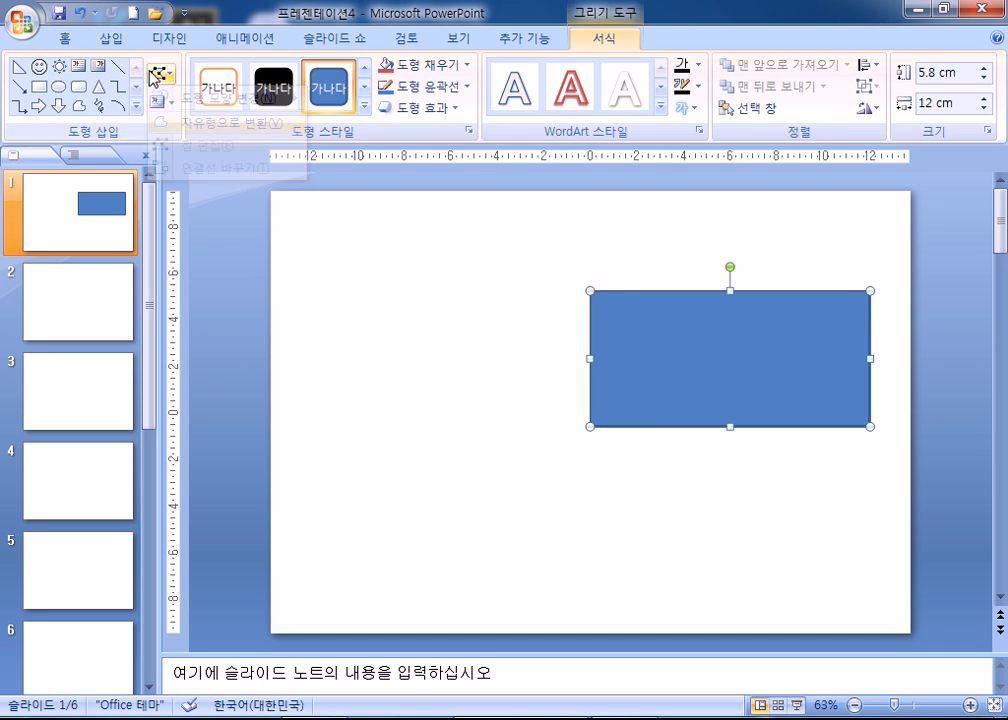
{"action": "left_click", "coordinate": [185, 147]}
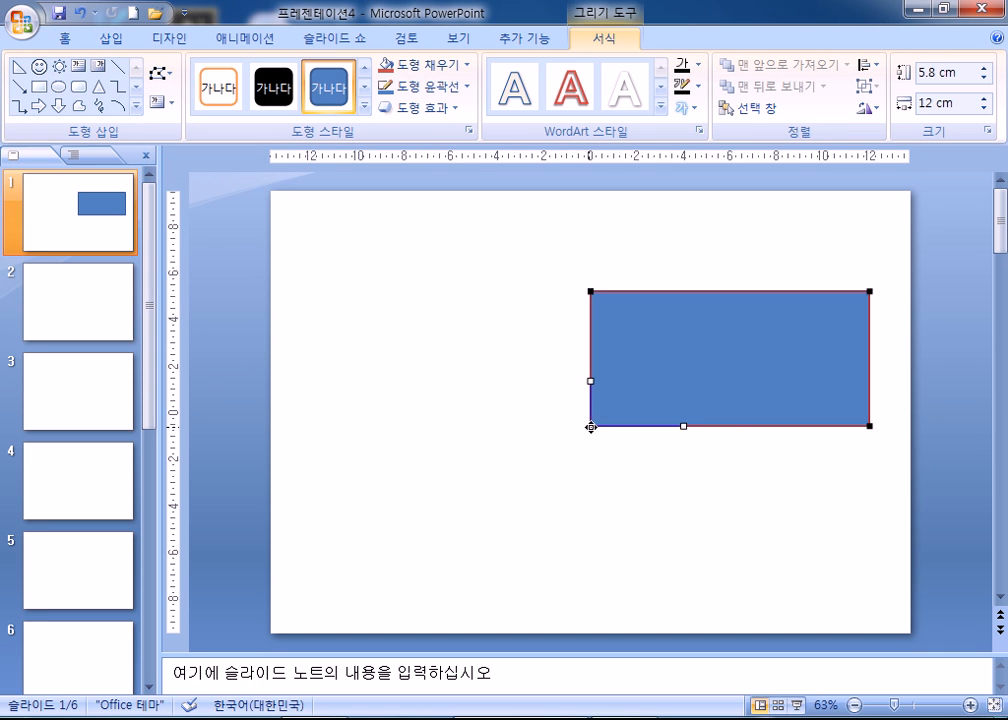
{"action": "right_click", "coordinate": [591, 427]}
{"action": "left_click", "coordinate": [603, 464]}
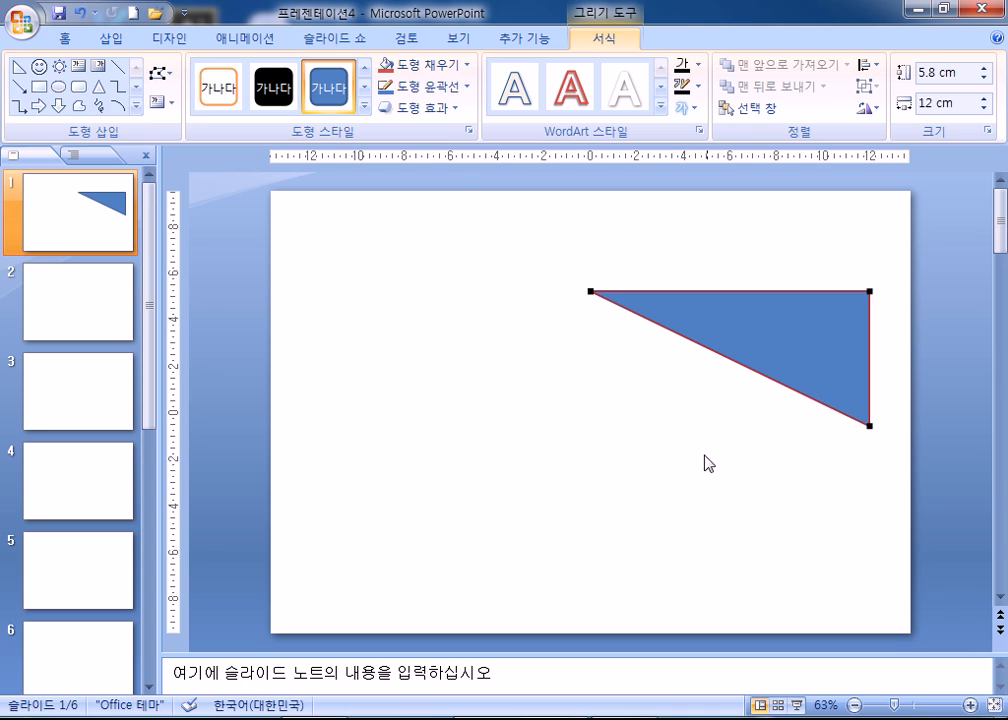
{"action": "left_click_drag", "start_coordinate": [592, 290], "coordinate": [553, 300]}
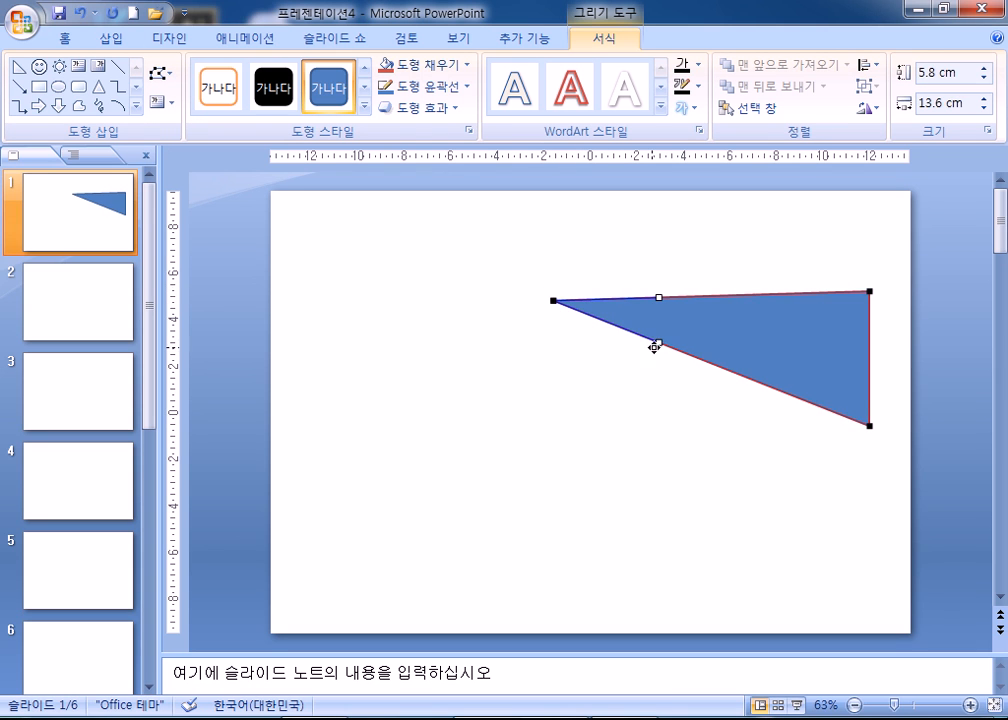
Step: Curve the triangle's long lower edge inward by adjusting the point handles at both of its ends
{"action": "left_click_drag", "start_coordinate": [664, 342], "coordinate": [695, 334]}
{"action": "left_click", "coordinate": [871, 426]}
{"action": "left_click_drag", "start_coordinate": [765, 382], "coordinate": [781, 365]}
{"action": "left_click", "coordinate": [617, 447]}
Step: Rotate the curved triangle counterclockwise so its lower edge runs nearly level, and shift it slightly down and left
{"action": "left_click", "coordinate": [722, 328]}
{"action": "left_click_drag", "start_coordinate": [709, 265], "coordinate": [674, 278]}
{"action": "left_click_drag", "start_coordinate": [742, 320], "coordinate": [727, 331]}
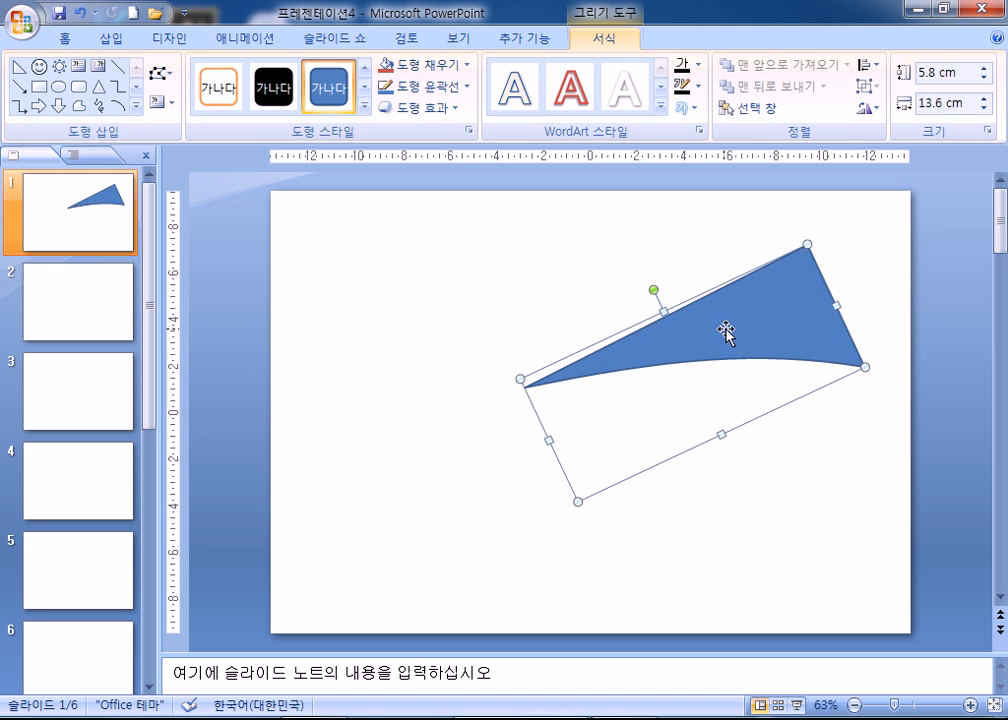
Step: Fill the curved triangle with the hand picture using the picture or texture fill
{"action": "right_click", "coordinate": [708, 301]}
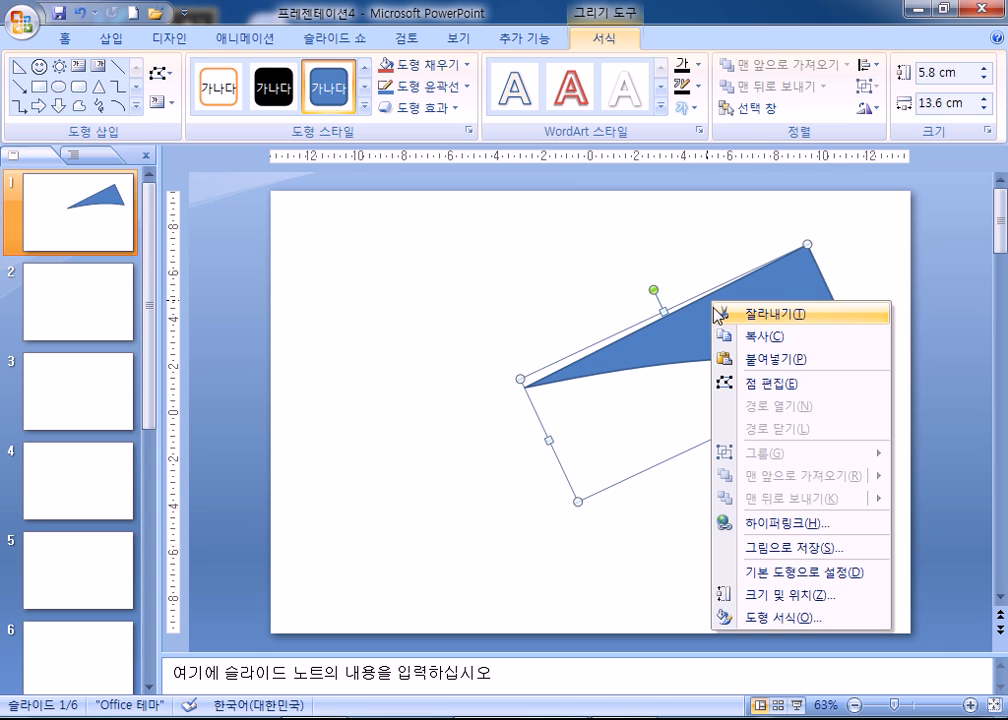
{"action": "left_click", "coordinate": [745, 614]}
{"action": "left_click", "coordinate": [237, 174]}
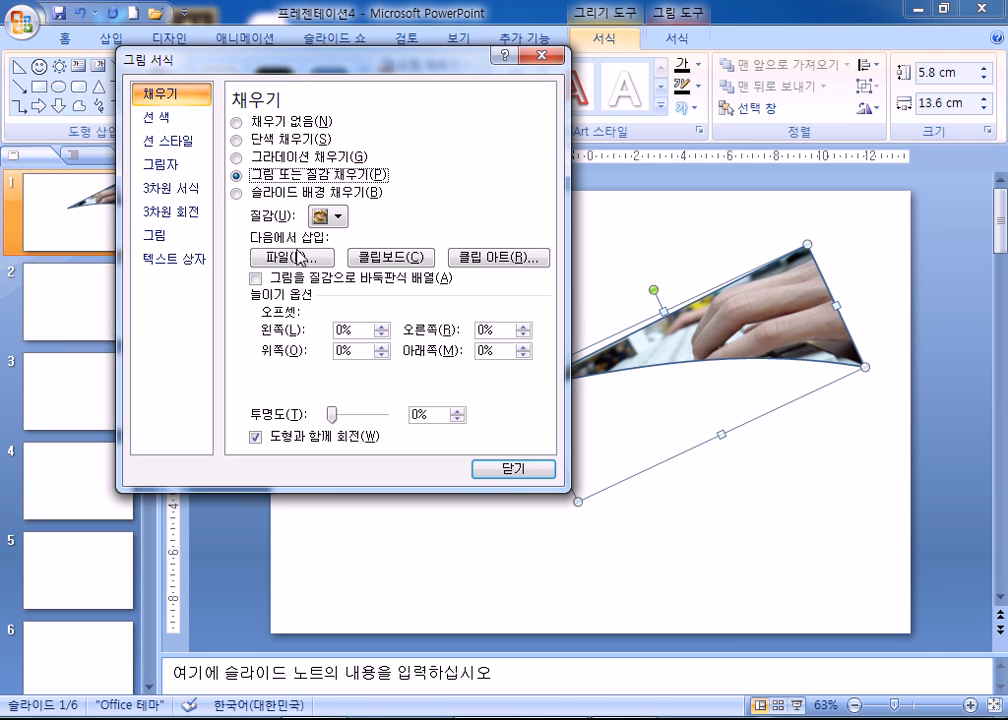
{"action": "left_click", "coordinate": [513, 470]}
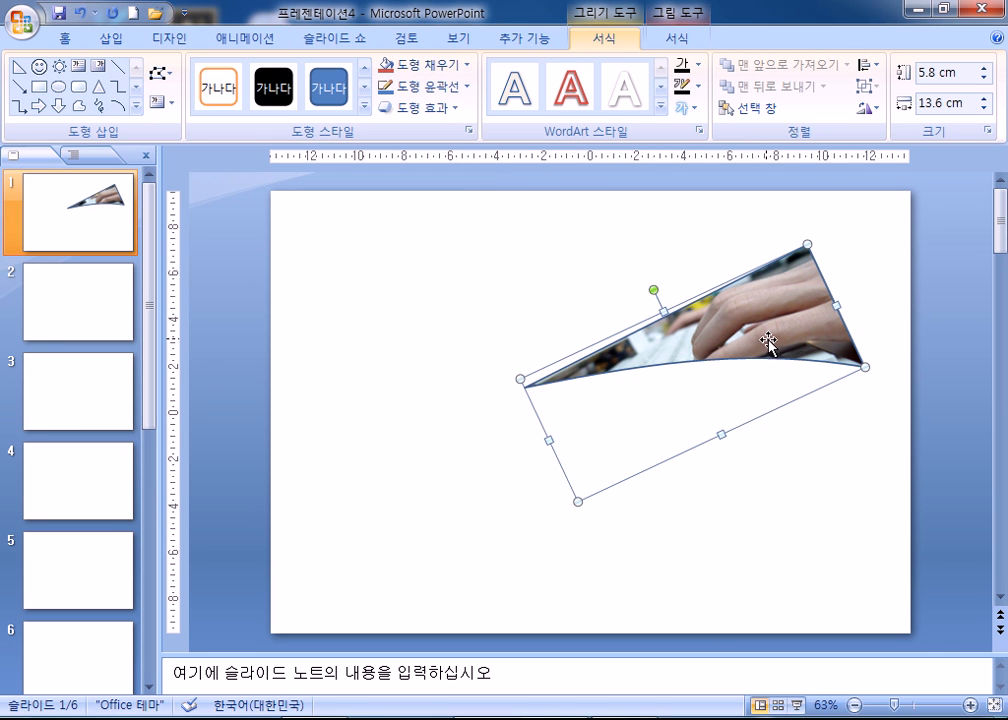
Step: Apply a 10-point soft edge to the picture-filled shape and widen it to about 15.7 cm
{"action": "left_click", "coordinate": [447, 108]}
{"action": "mouse_move", "coordinate": [461, 318]}
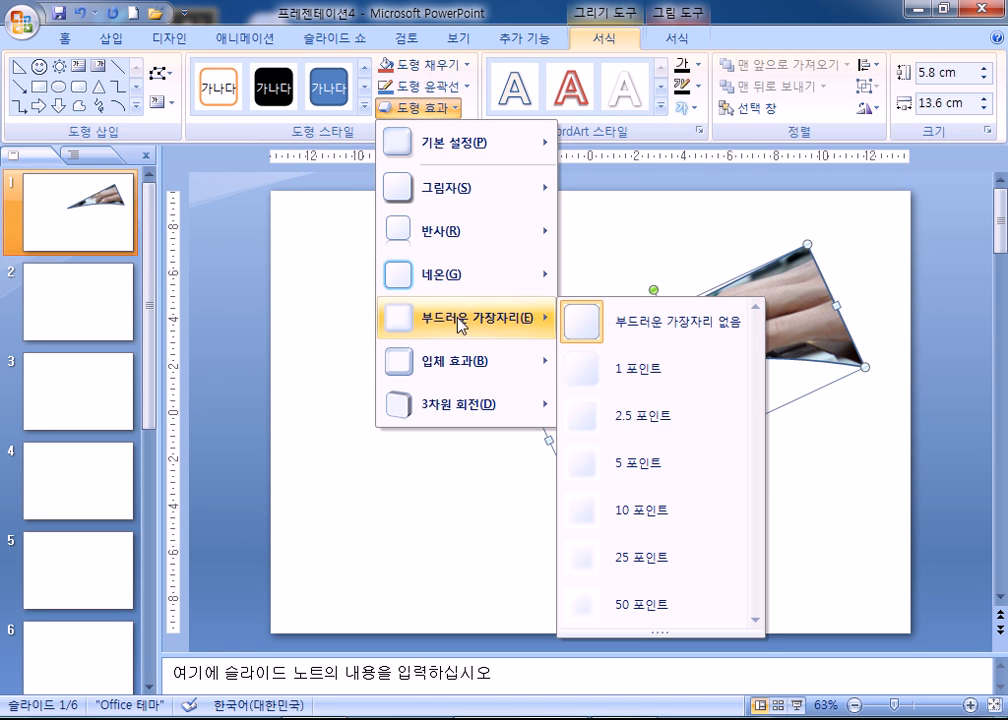
{"action": "left_click", "coordinate": [657, 513]}
{"action": "left_click_drag", "start_coordinate": [548, 442], "coordinate": [505, 460]}
Step: Copy the picture-filled shape to the left half of the slide and flip the copy horizontally
{"action": "left_click_drag", "start_coordinate": [736, 344], "coordinate": [518, 310]}
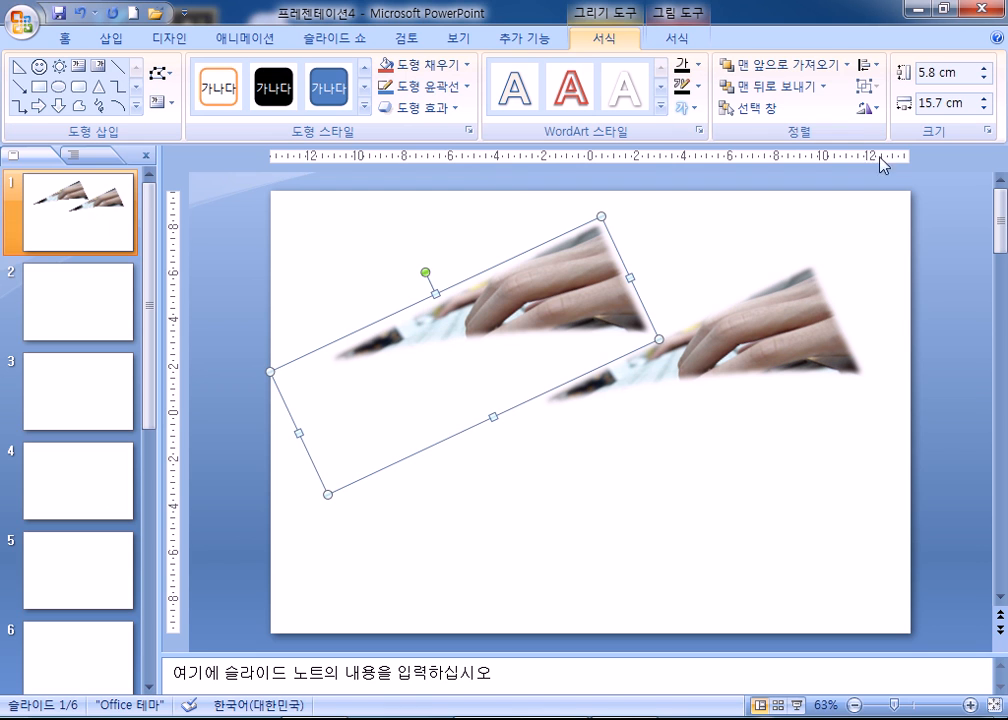
{"action": "left_click", "coordinate": [867, 107]}
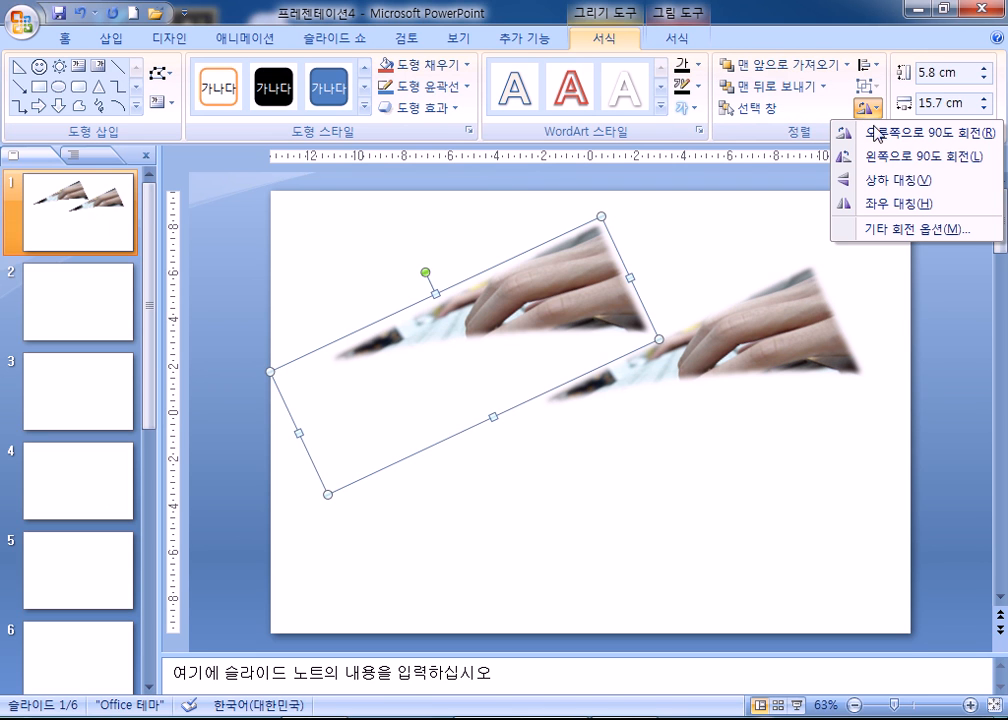
{"action": "left_click", "coordinate": [888, 206]}
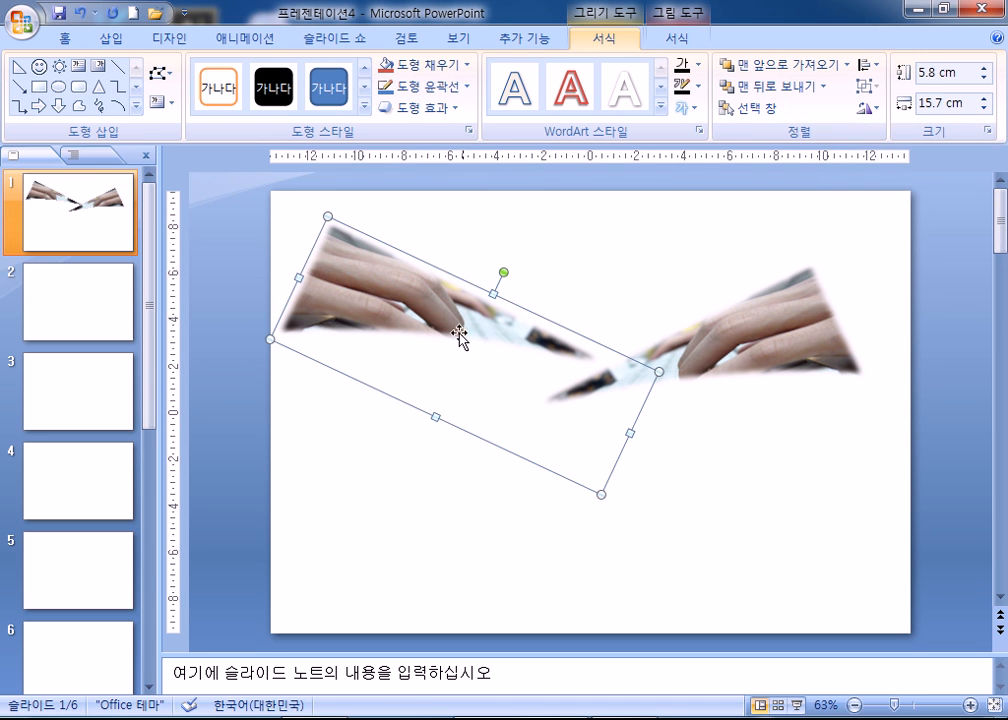
Step: Shrink the flipped copy to about 3.36 cm by 10.74 cm and move it slightly down and right
{"action": "left_click_drag", "start_coordinate": [607, 499], "coordinate": [506, 387]}
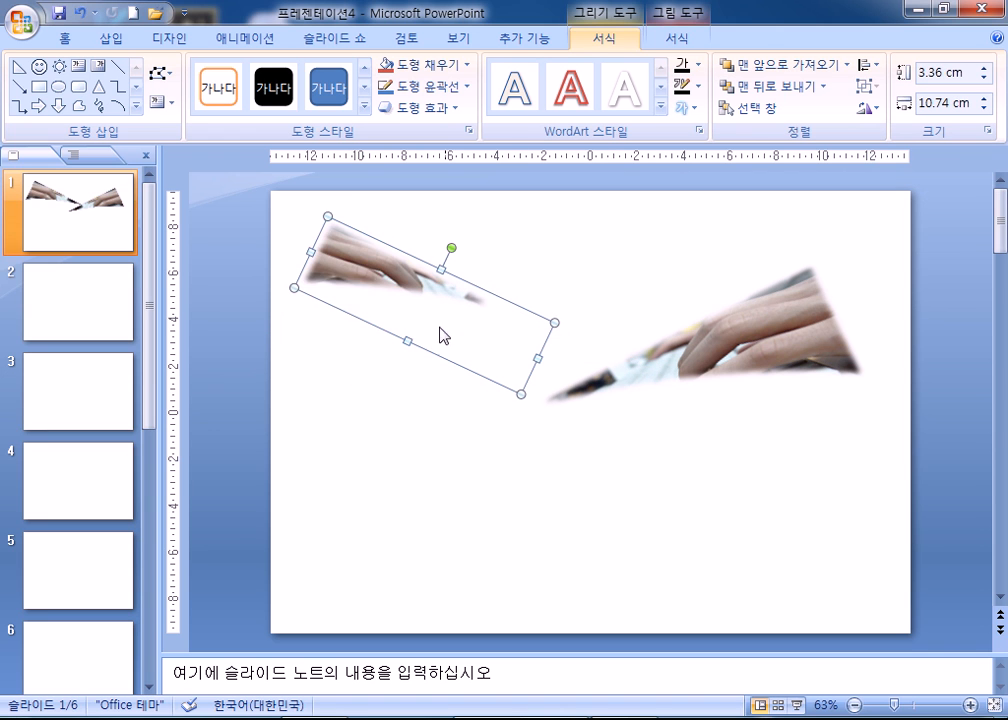
{"action": "left_click_drag", "start_coordinate": [371, 284], "coordinate": [403, 296]}
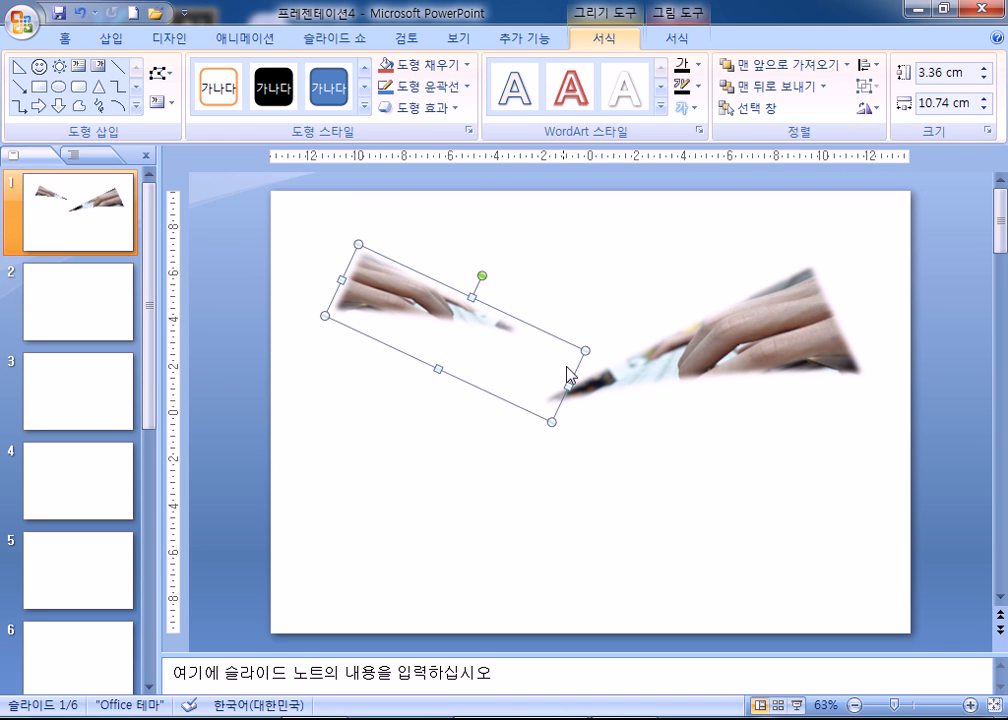
{"action": "left_click", "coordinate": [673, 474]}
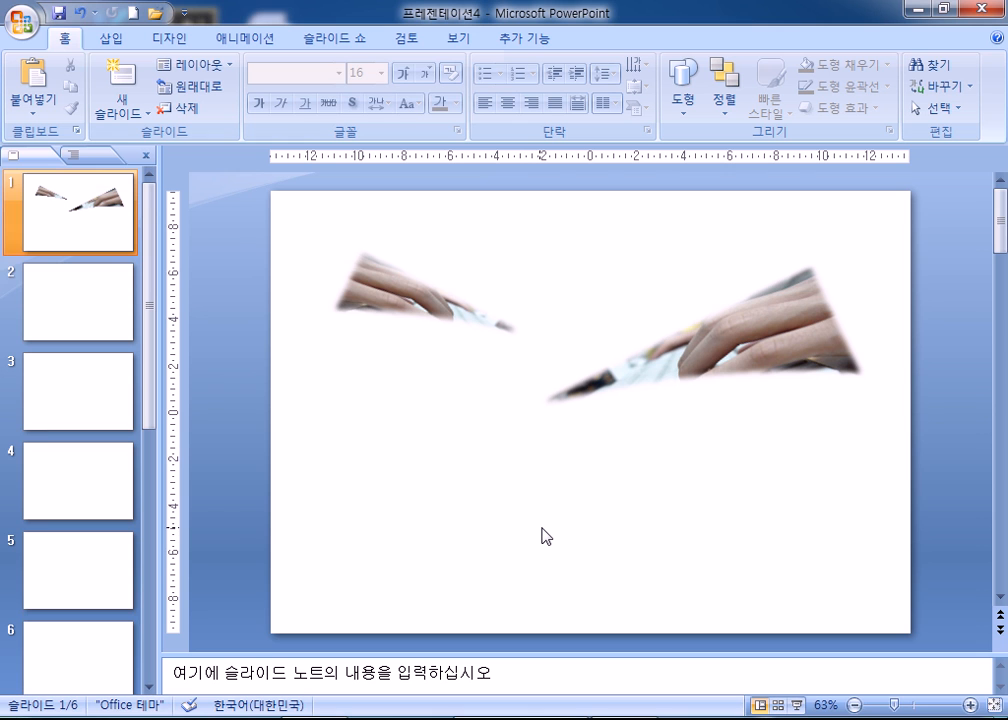
Step: Delete the content placeholder on slide 6, keeping the title placeholder
{"action": "left_click", "coordinate": [55, 650]}
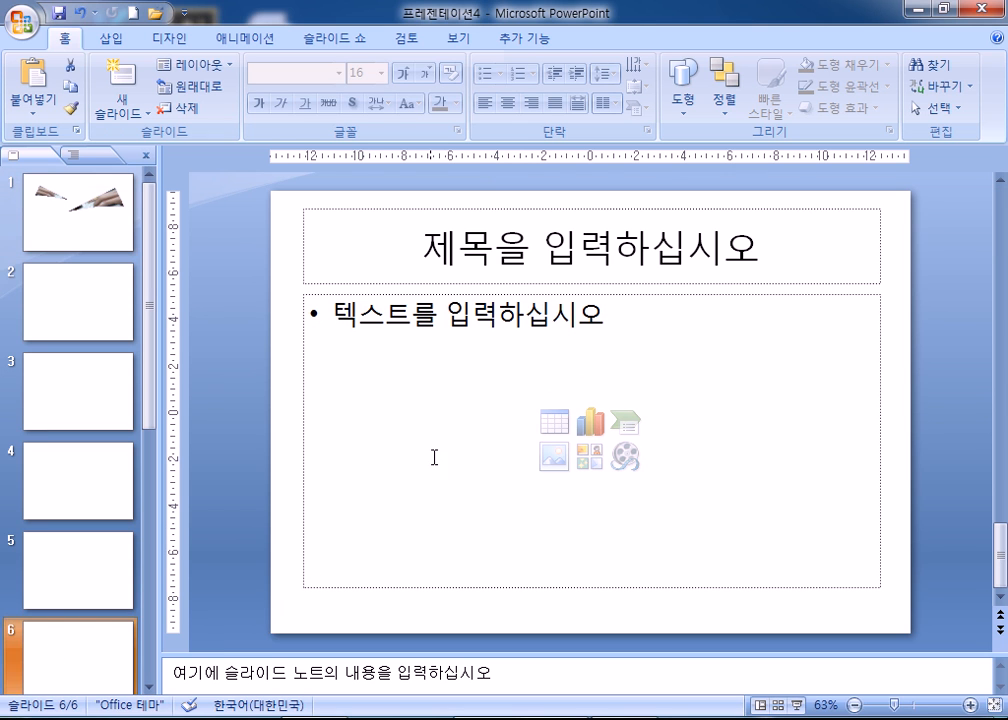
{"action": "left_click", "coordinate": [380, 295]}
{"action": "key", "text": "Delete"}
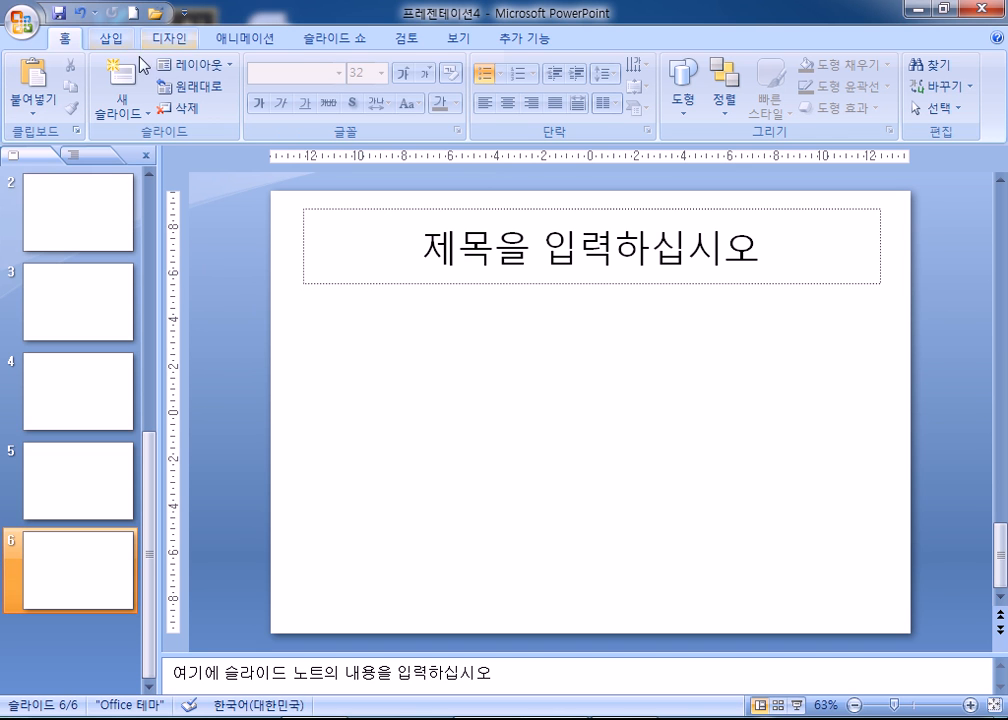
Step: Draw a rounded rectangle about 10.8 cm high and 12.2 cm wide on the left half of slide 6, below the title
{"action": "left_click", "coordinate": [112, 38]}
{"action": "left_click", "coordinate": [203, 90]}
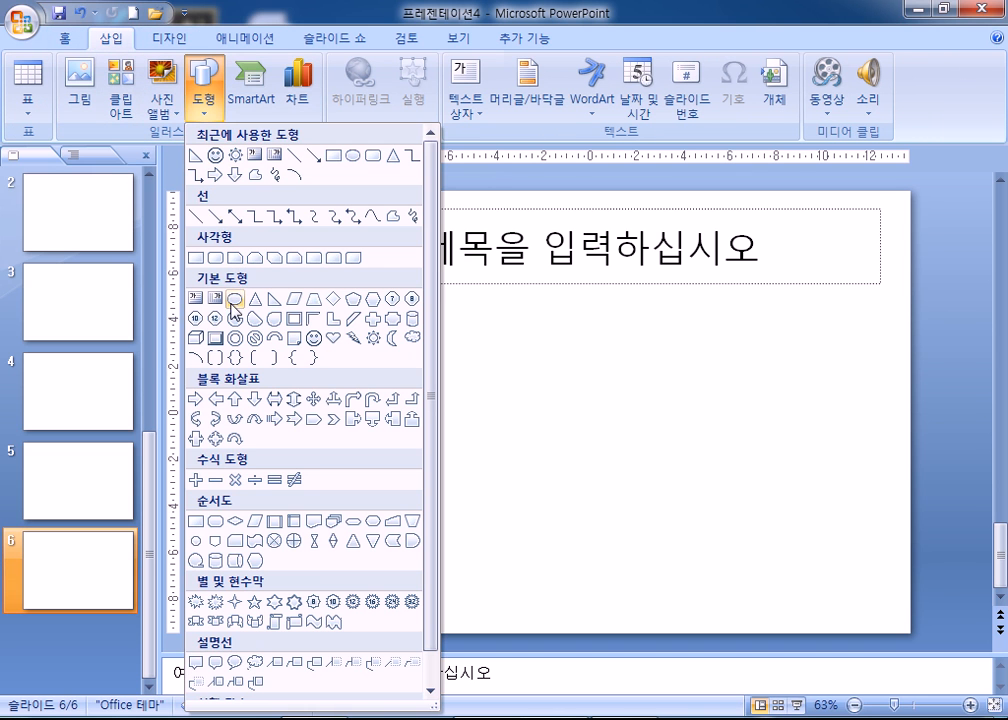
{"action": "left_click", "coordinate": [215, 257]}
{"action": "left_click_drag", "start_coordinate": [325, 314], "coordinate": [608, 590]}
{"action": "left_click_drag", "start_coordinate": [461, 515], "coordinate": [443, 516]}
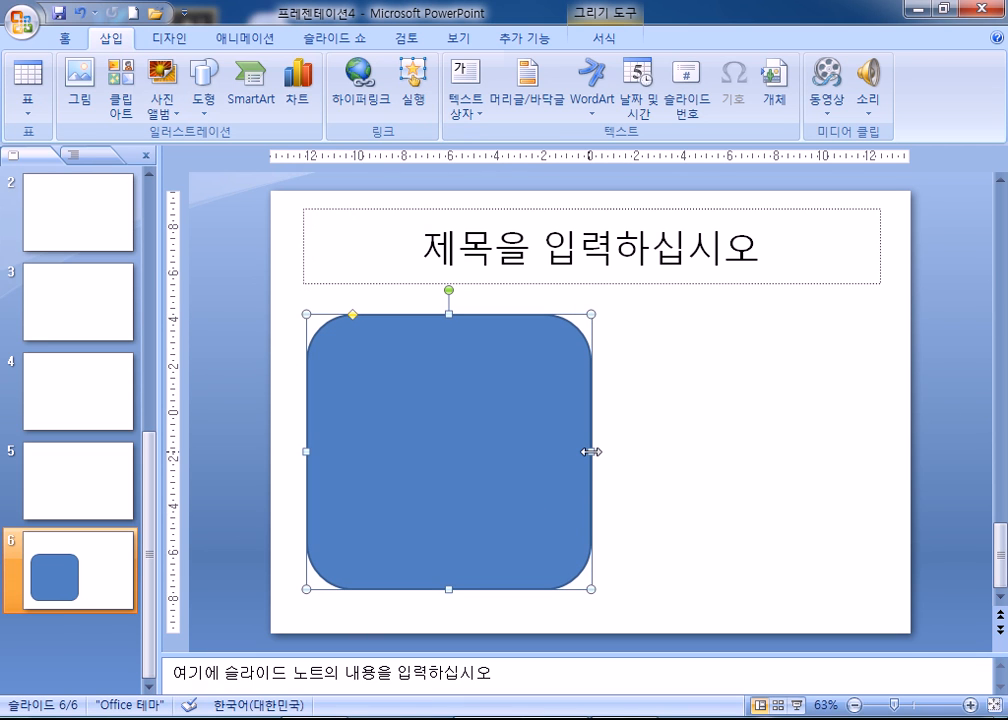
{"action": "left_click_drag", "start_coordinate": [449, 314], "coordinate": [450, 337]}
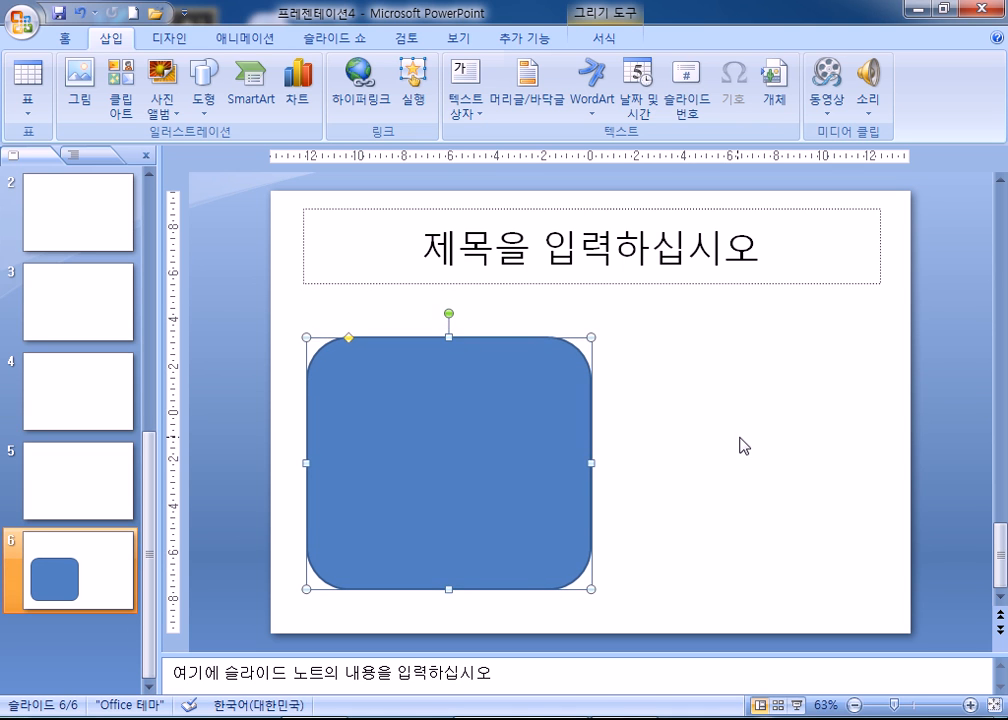
{"action": "left_click", "coordinate": [742, 443]}
Step: Draw an L-shape about 2.2 cm high and 4.2 cm wide inside the rounded rectangle's upper part and copy it directly to its right
{"action": "left_click", "coordinate": [204, 95]}
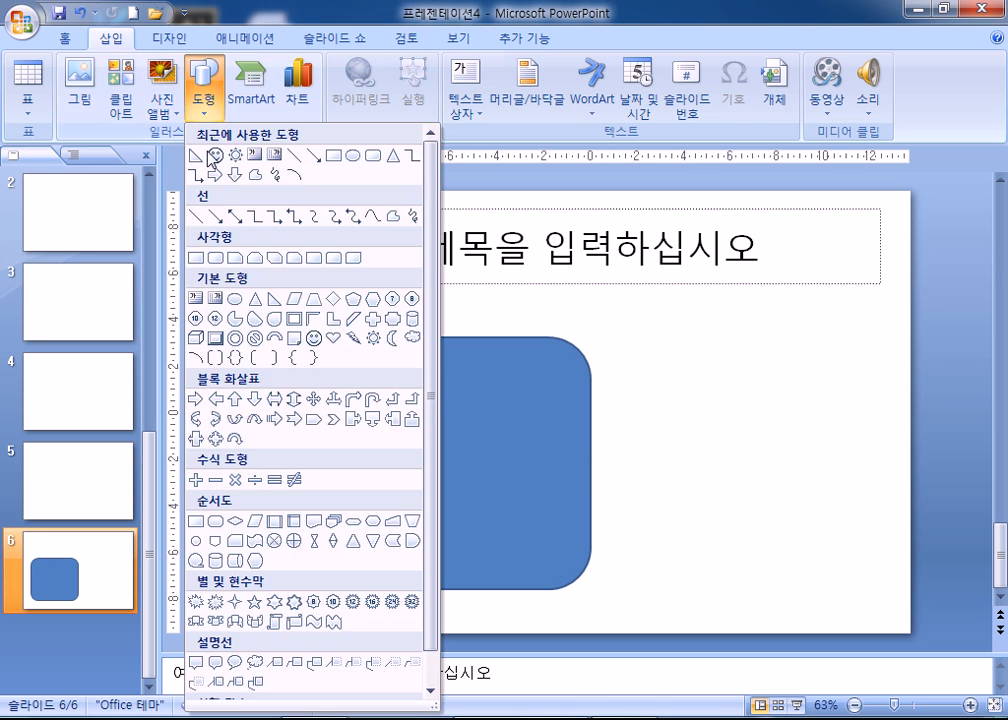
{"action": "left_click", "coordinate": [333, 318]}
{"action": "left_click_drag", "start_coordinate": [330, 362], "coordinate": [471, 412]}
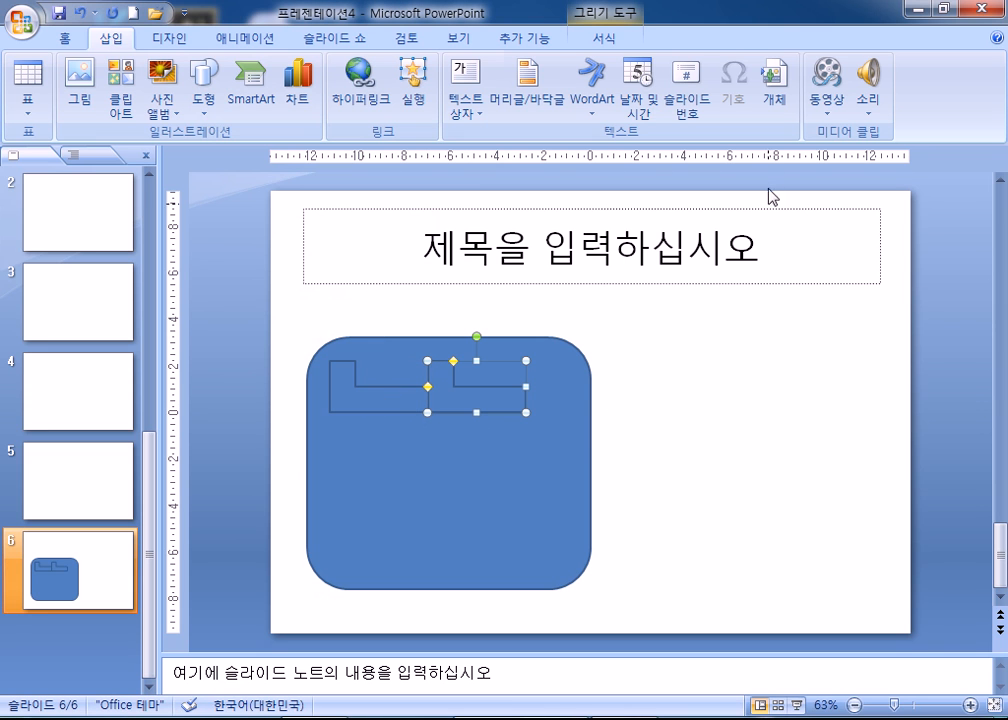
Step: Flip the right L-shape horizontally so it mirrors the left one
{"action": "double_click", "coordinate": [494, 393]}
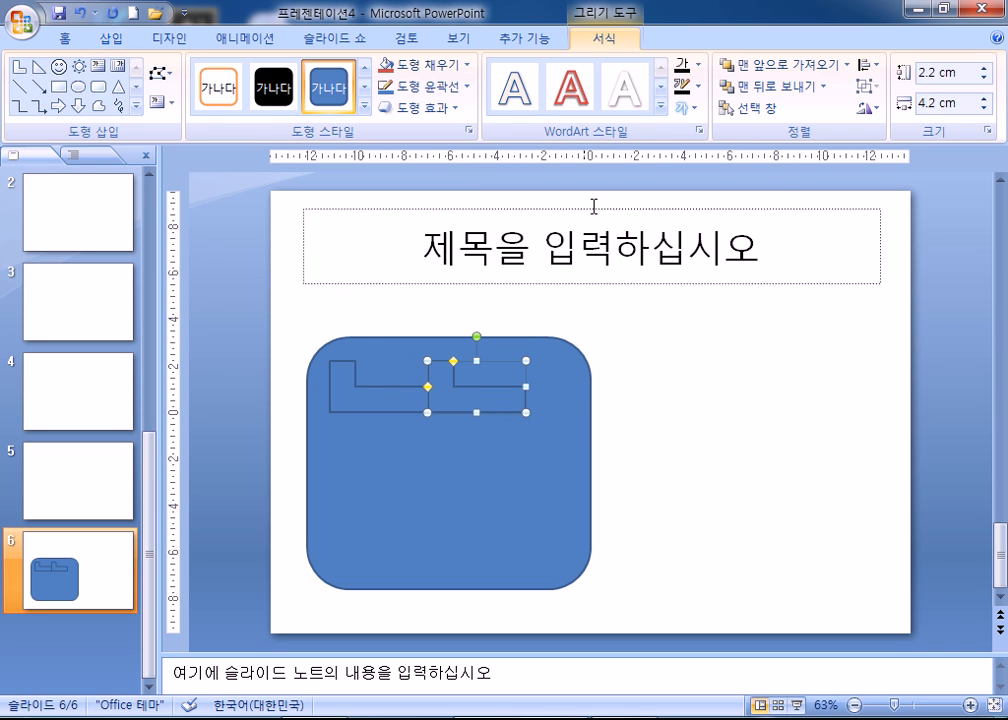
{"action": "left_click", "coordinate": [866, 108]}
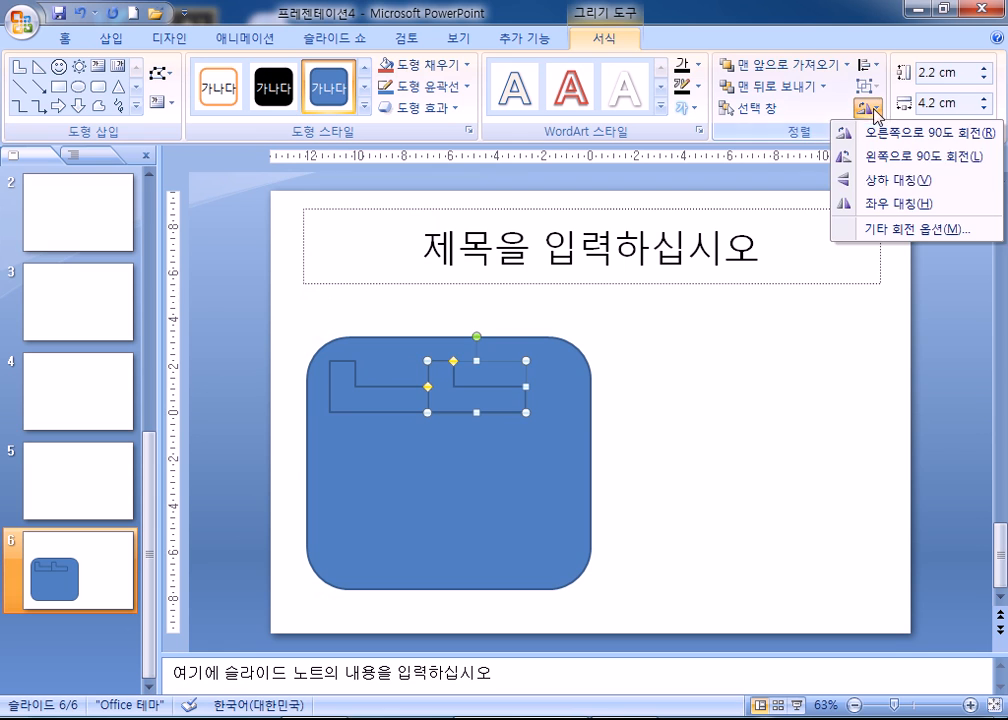
{"action": "left_click", "coordinate": [884, 203]}
{"action": "left_click", "coordinate": [693, 457]}
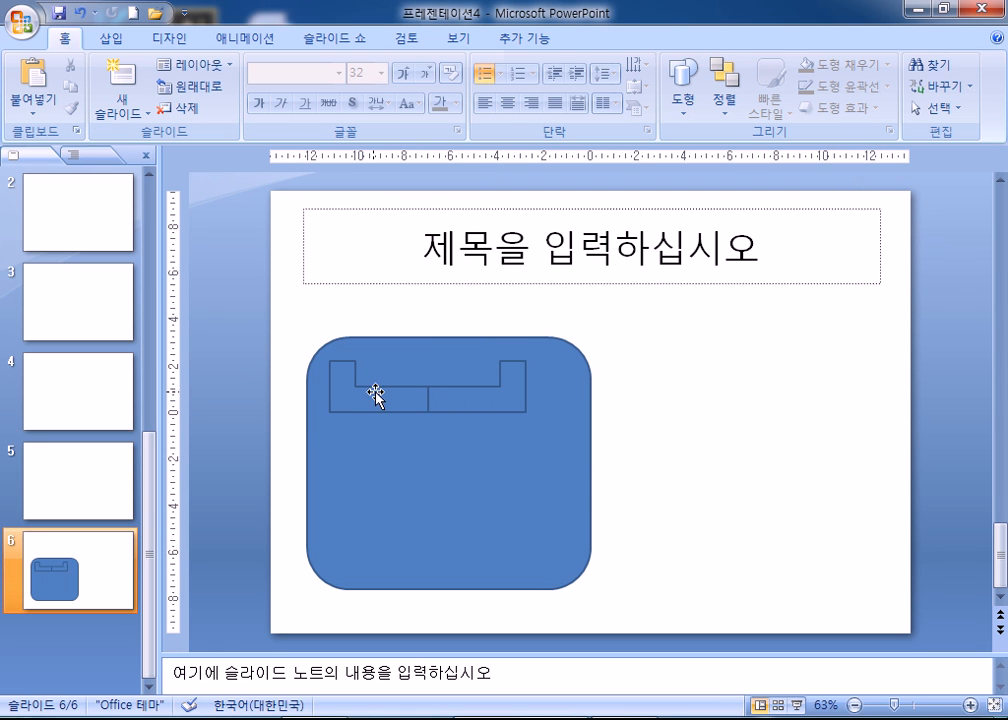
Step: Narrow both L-shapes together slightly and nudge the right one left until it touches the other
{"action": "left_click", "coordinate": [376, 396]}
{"action": "left_click", "coordinate": [453, 401], "text": "shift"}
{"action": "left_click_drag", "start_coordinate": [526, 387], "coordinate": [516, 387]}
{"action": "left_click", "coordinate": [587, 416]}
{"action": "left_click", "coordinate": [393, 397]}
{"action": "left_click", "coordinate": [468, 404]}
{"action": "key", "text": "Left"}
{"action": "key", "text": "Left"}
{"action": "left_click", "coordinate": [668, 452]}
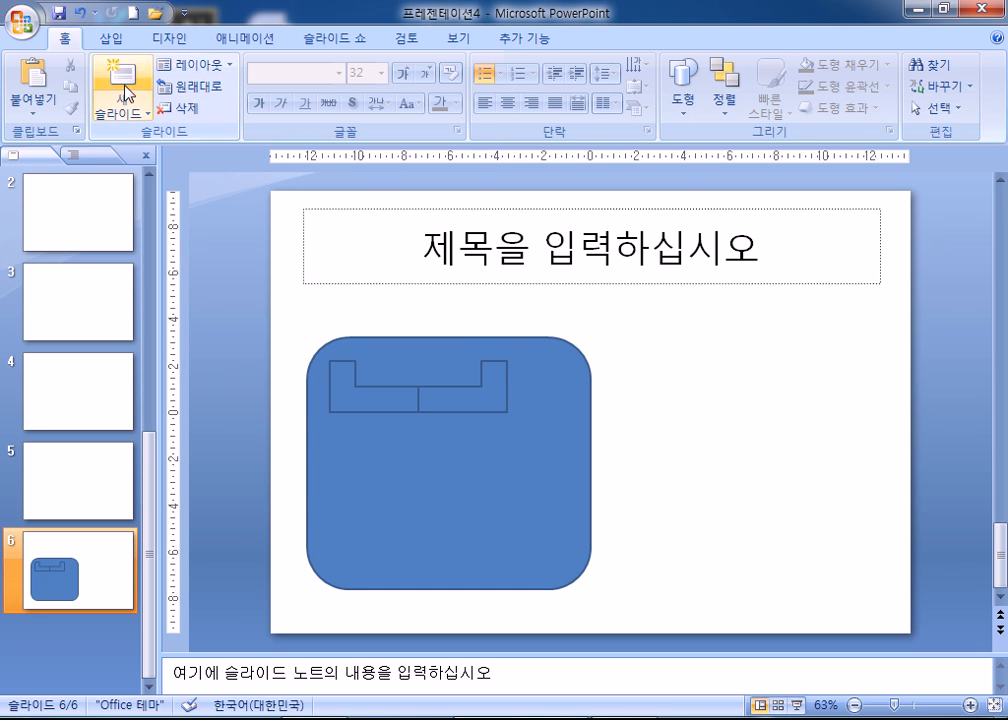
Step: Draw a pentagon arrow about 2.4 cm high and 2.8 cm wide to the right of the L-shapes
{"action": "left_click", "coordinate": [170, 38]}
{"action": "left_click", "coordinate": [111, 38]}
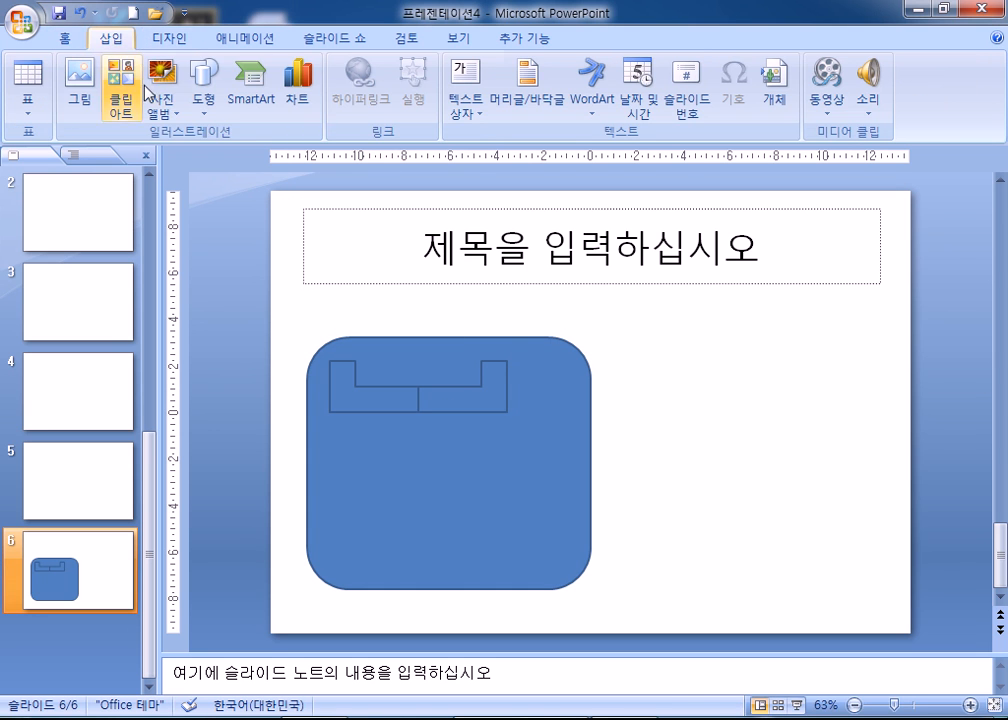
{"action": "left_click", "coordinate": [204, 100]}
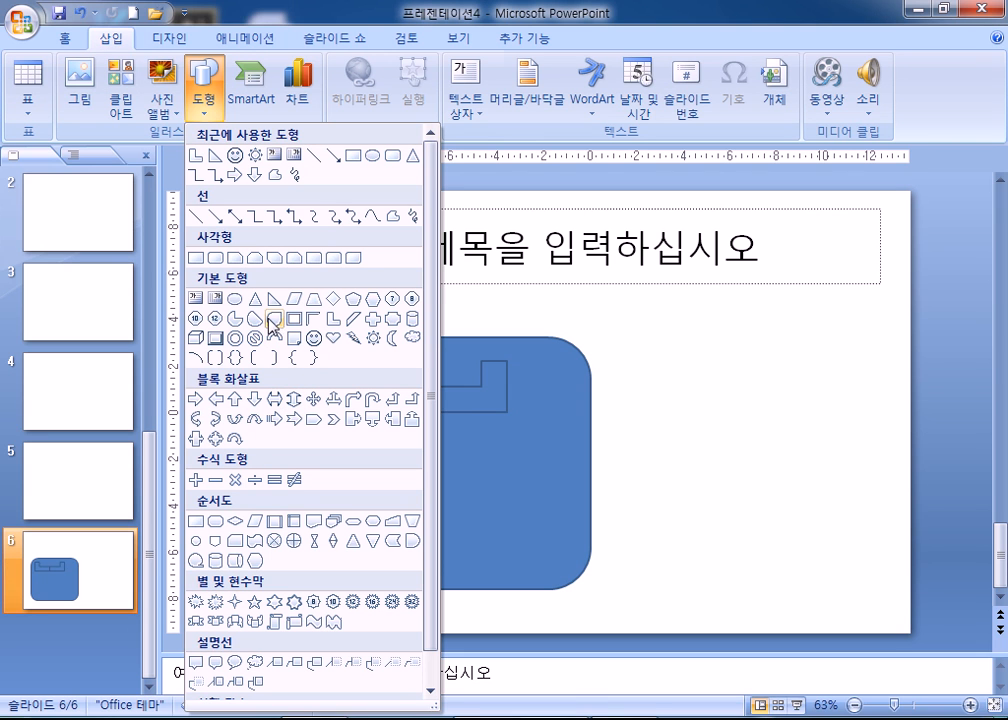
{"action": "left_click", "coordinate": [310, 421]}
{"action": "left_click_drag", "start_coordinate": [521, 361], "coordinate": [592, 414]}
Step: Fill the rounded rectangle with standard yellow
{"action": "left_click", "coordinate": [538, 473]}
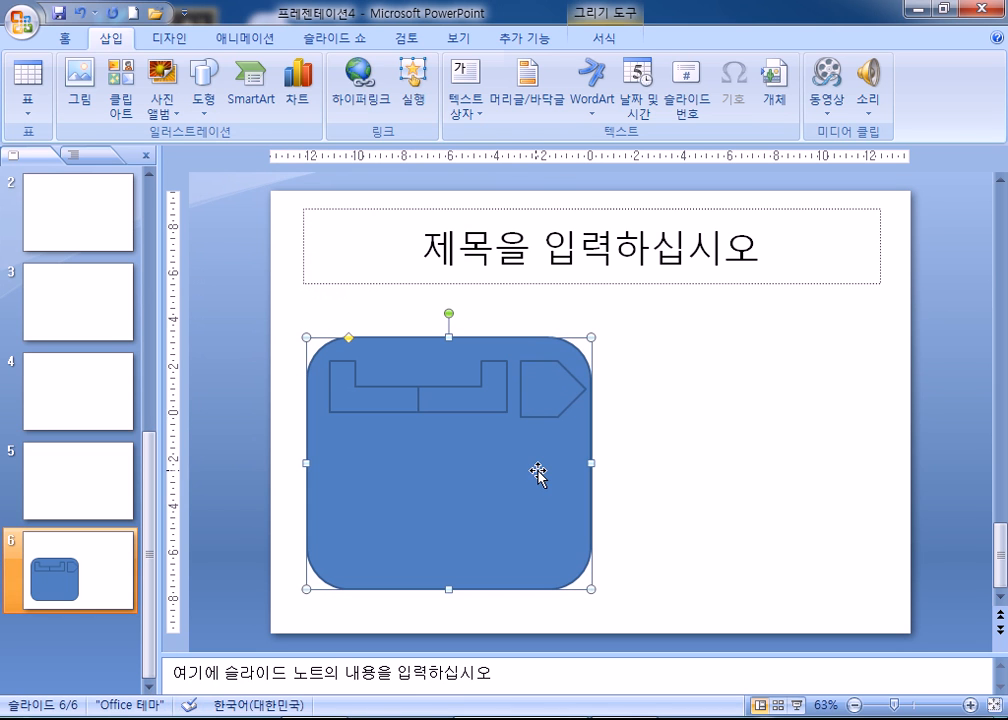
{"action": "double_click", "coordinate": [538, 473]}
{"action": "left_click", "coordinate": [420, 63]}
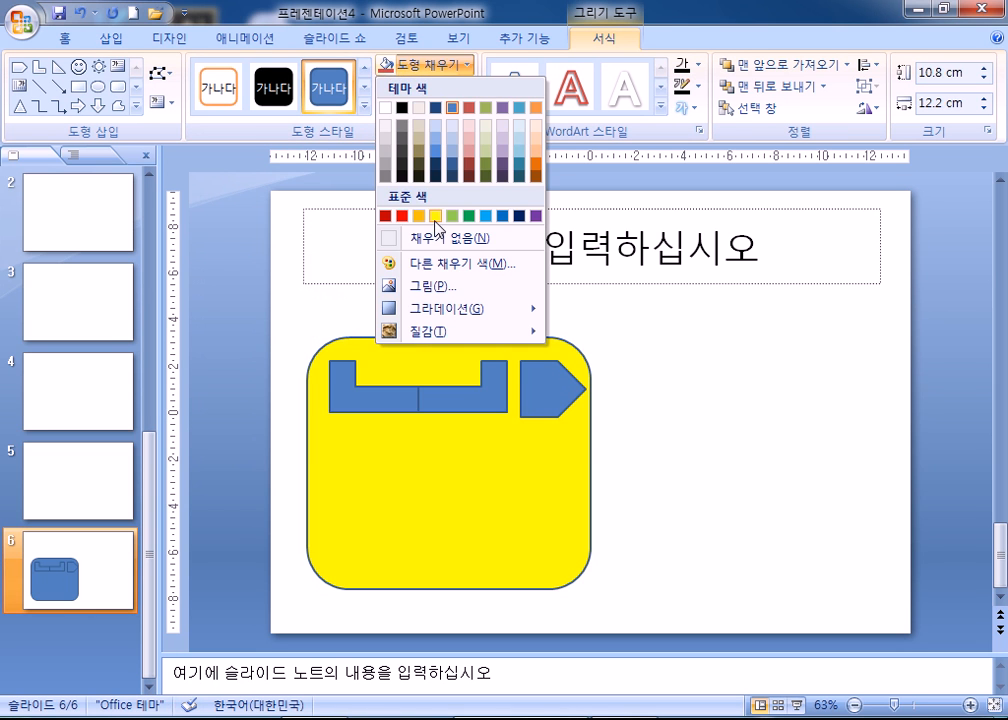
{"action": "left_click", "coordinate": [435, 217]}
{"action": "left_click", "coordinate": [664, 461]}
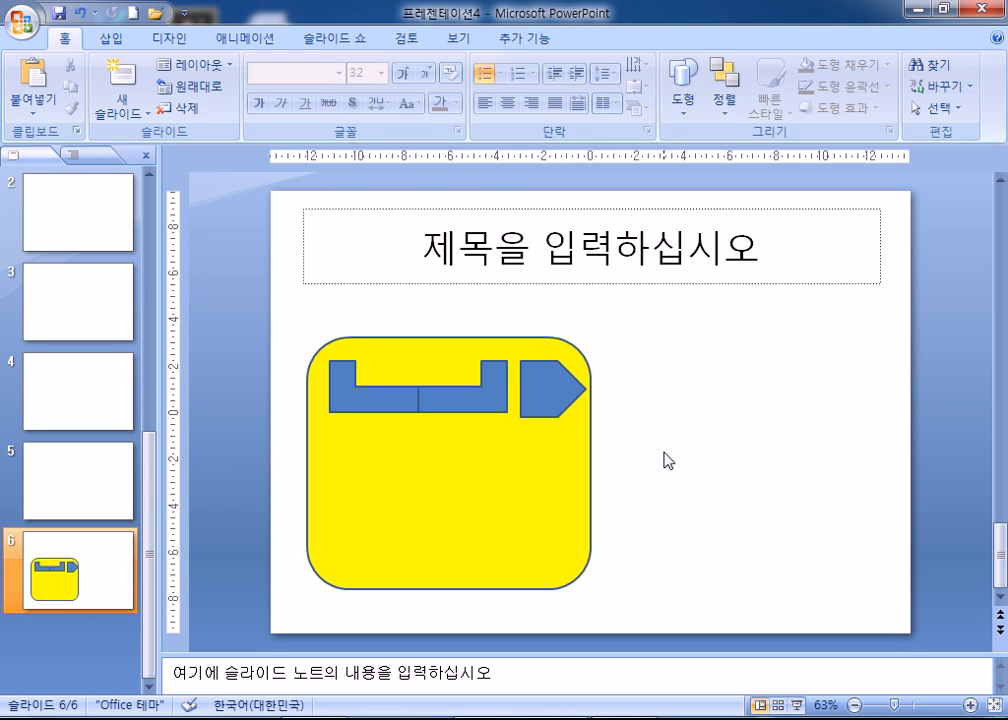
Step: Reduce the pentagon arrow's height so its lower edge lines up with the L-shapes
{"action": "double_click", "coordinate": [553, 402]}
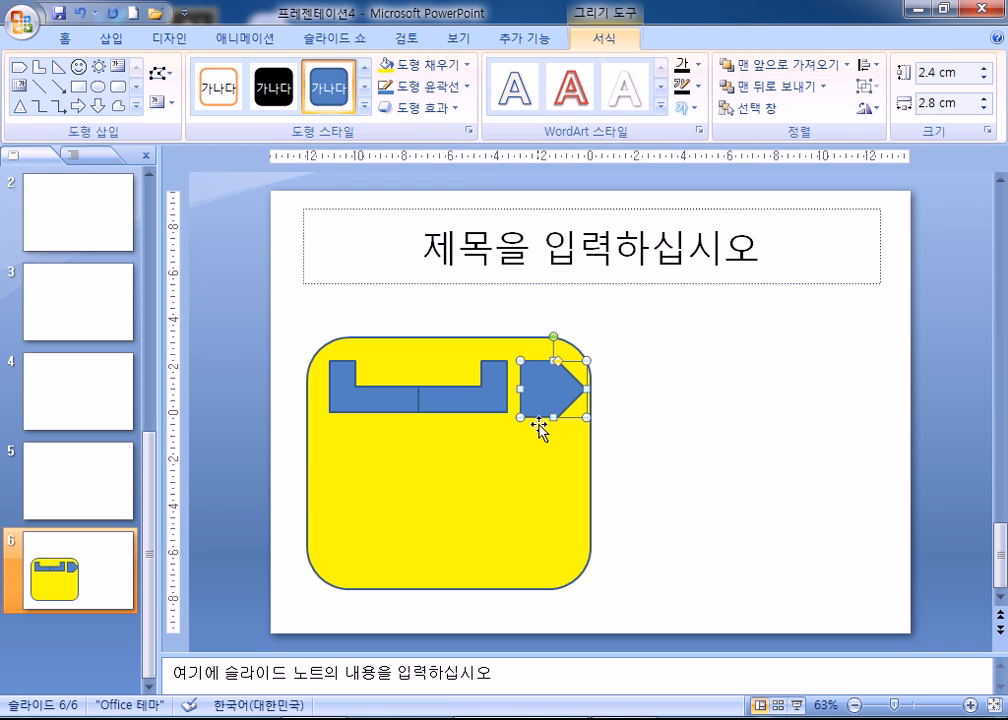
{"action": "left_click_drag", "start_coordinate": [554, 418], "coordinate": [554, 413]}
{"action": "left_click", "coordinate": [665, 488]}
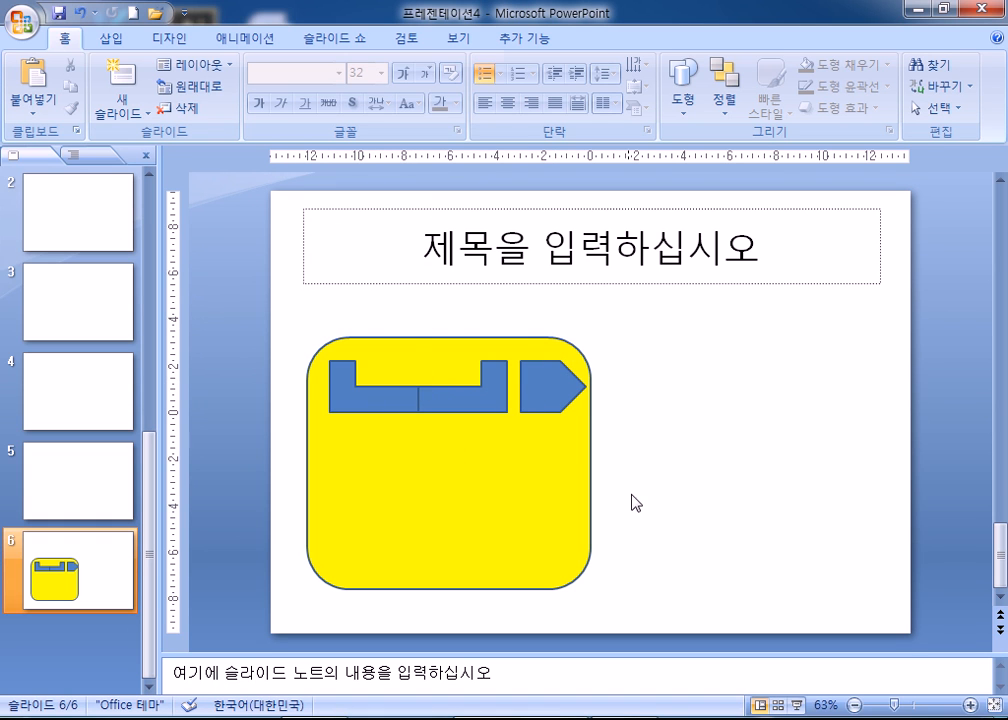
Step: Connect the top of the left L-shape to the top of the pentagon arrow with a double-arrow elbow connector
{"action": "left_click", "coordinate": [111, 38]}
{"action": "left_click", "coordinate": [204, 90]}
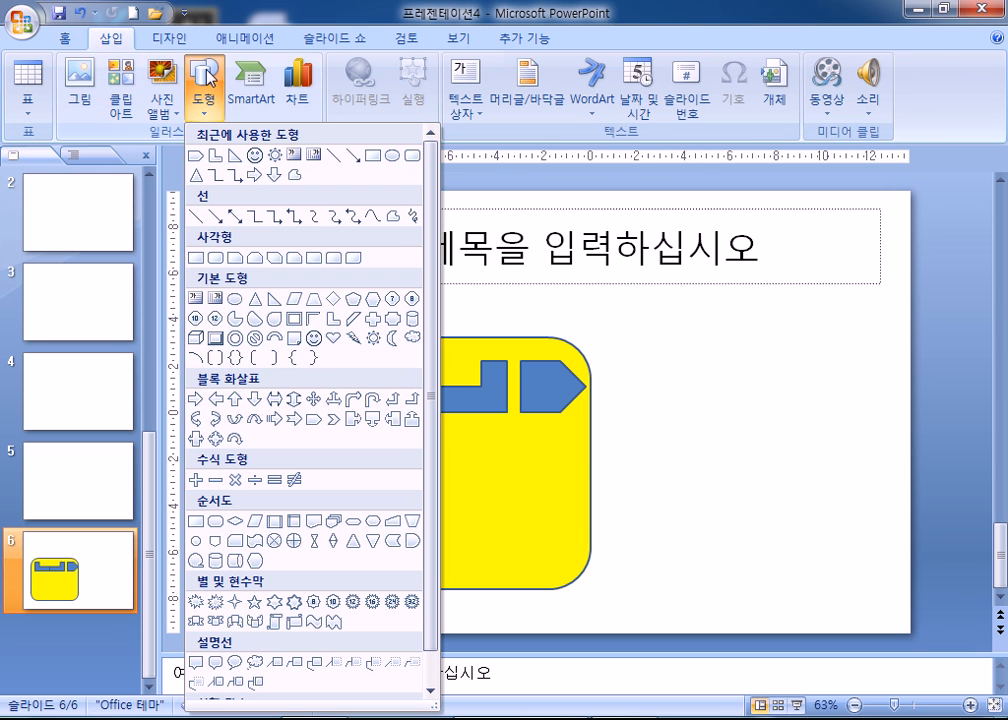
{"action": "left_click", "coordinate": [293, 219]}
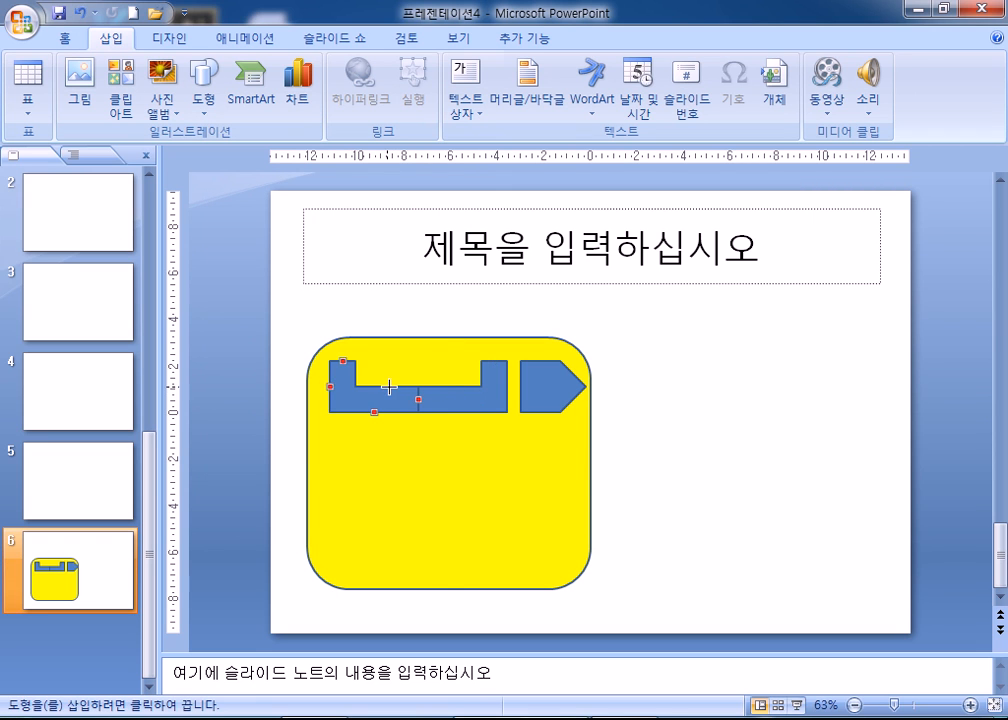
{"action": "mouse_move", "coordinate": [343, 361]}
{"action": "left_mouse_down"}
{"action": "mouse_move", "coordinate": [457, 351]}
{"action": "mouse_move", "coordinate": [541, 361]}
{"action": "left_mouse_up"}
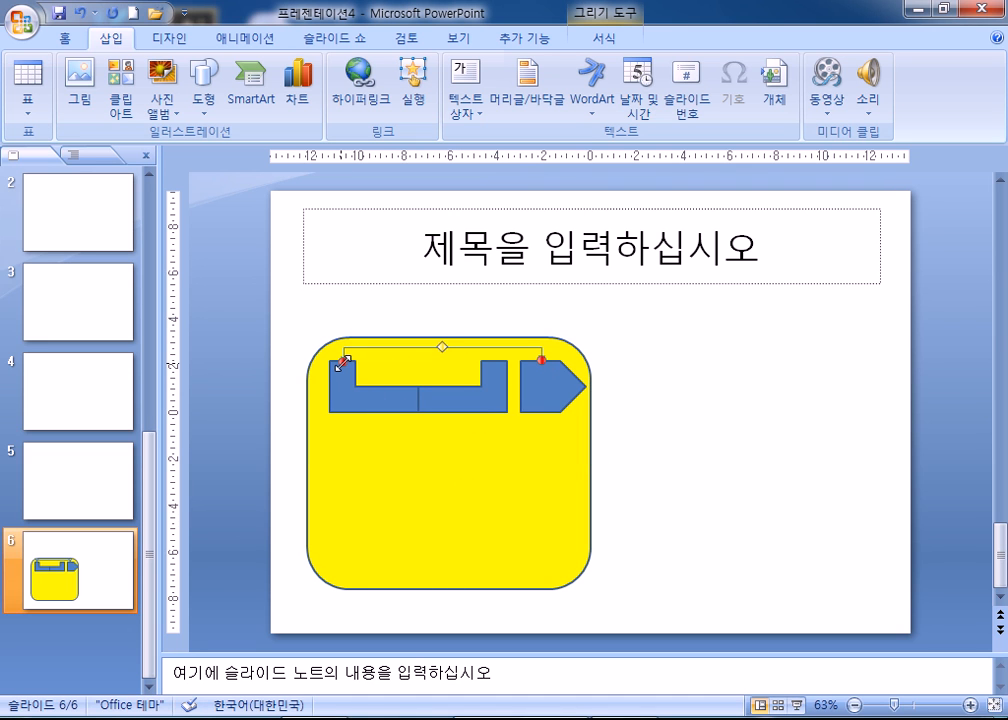
Step: Move the connector's left end from the left L-shape's top to the upper edge where the two L-shapes meet
{"action": "left_click_drag", "start_coordinate": [352, 362], "coordinate": [421, 361]}
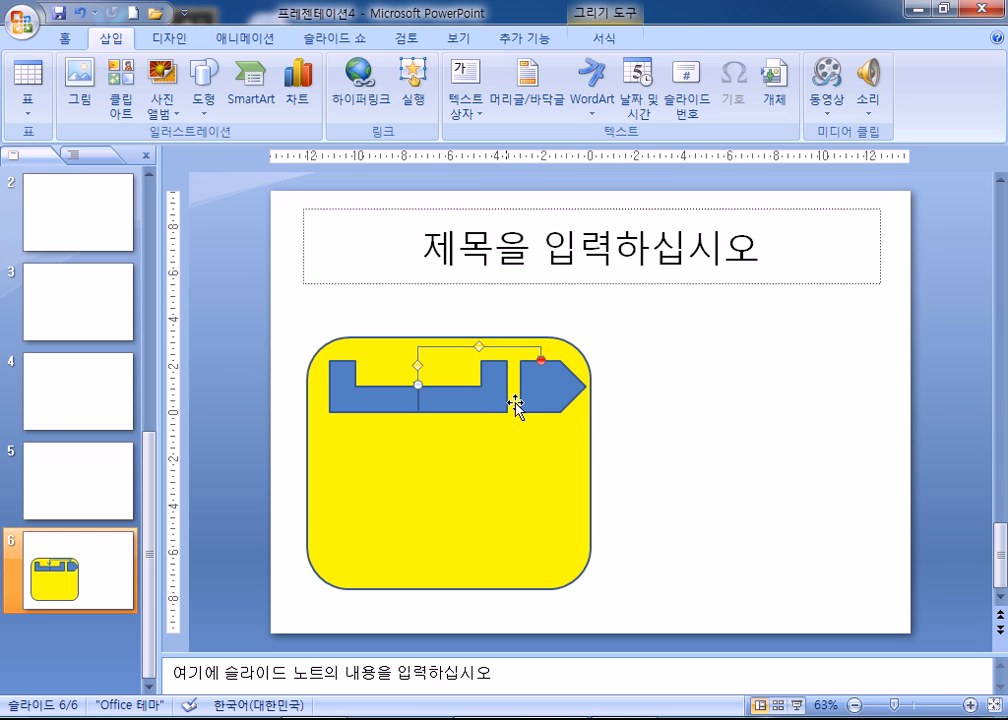
{"action": "left_click", "coordinate": [709, 484]}
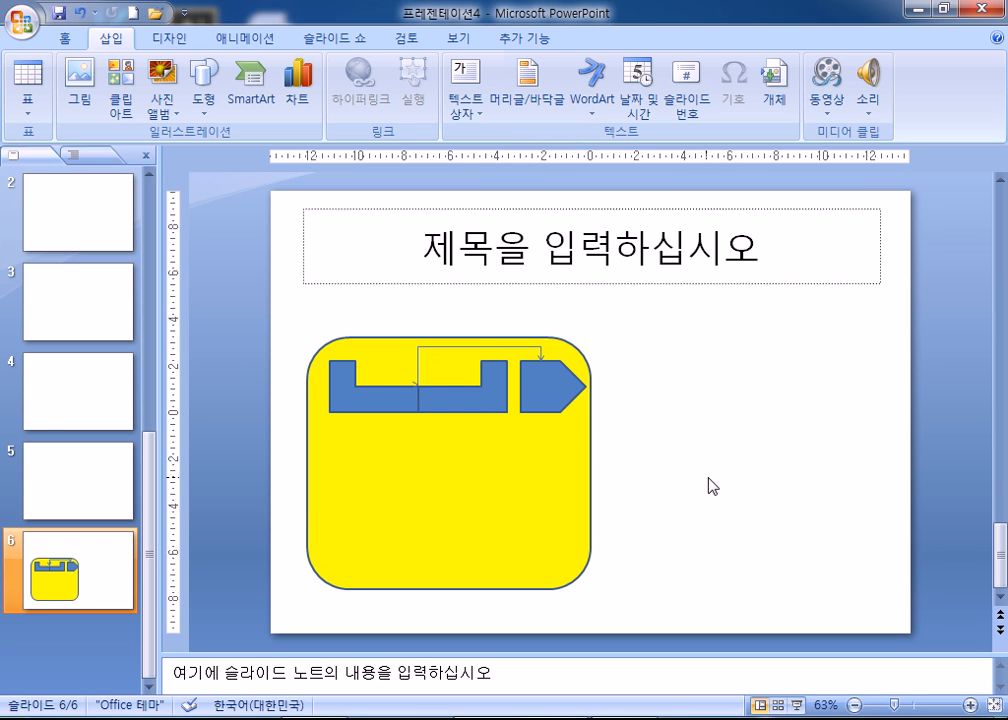
{"action": "left_click", "coordinate": [416, 376]}
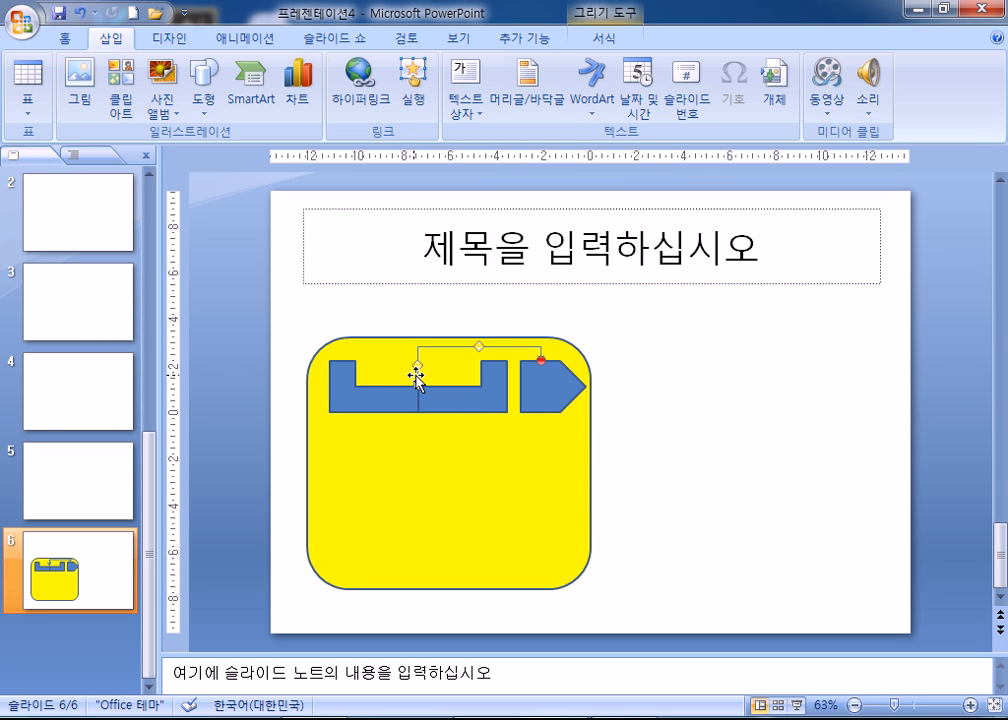
Step: Delete the yellow rounded rectangle and the elbow connector, keeping the two L-shapes and the pentagon arrow
{"action": "left_click", "coordinate": [750, 415]}
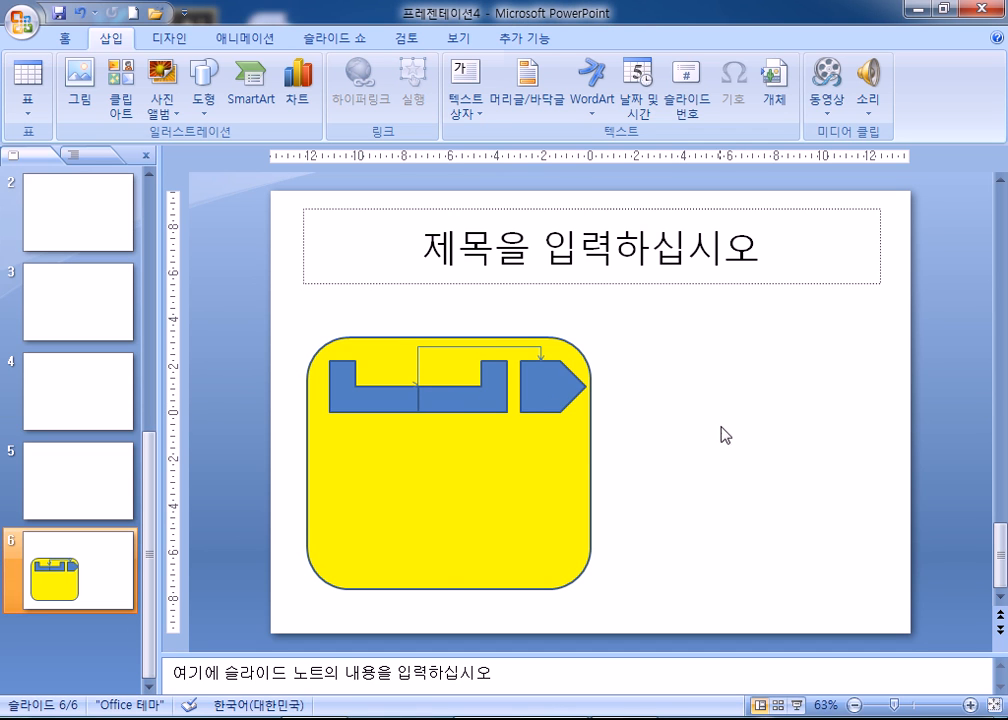
{"action": "left_click", "coordinate": [388, 350]}
{"action": "key", "text": "Delete"}
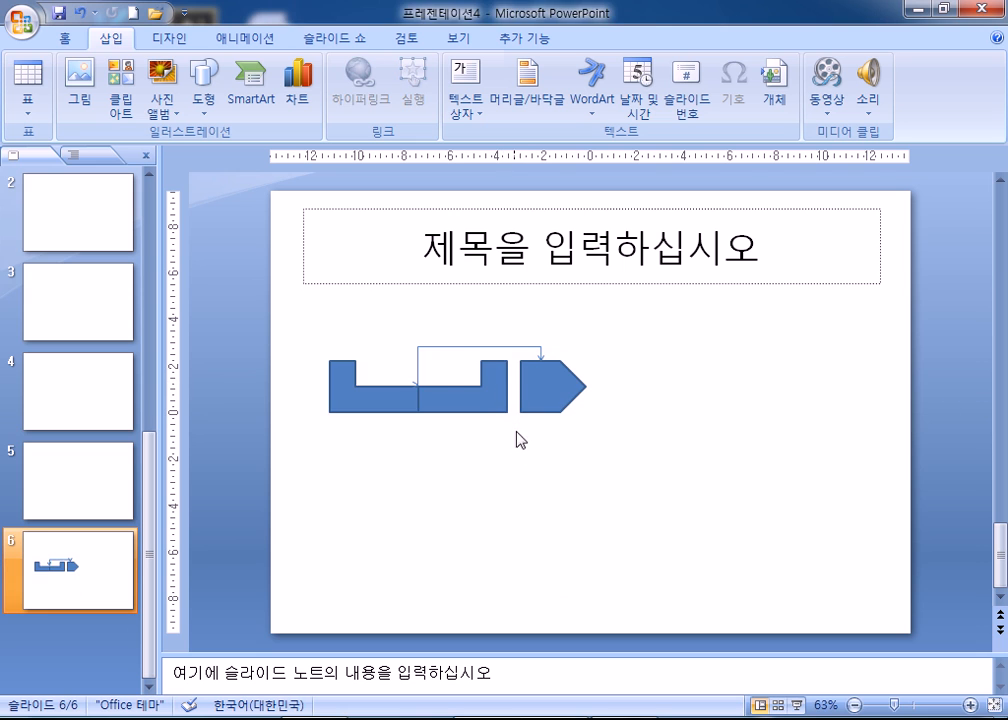
{"action": "left_click", "coordinate": [452, 398]}
{"action": "left_click", "coordinate": [370, 392]}
{"action": "left_click", "coordinate": [434, 348]}
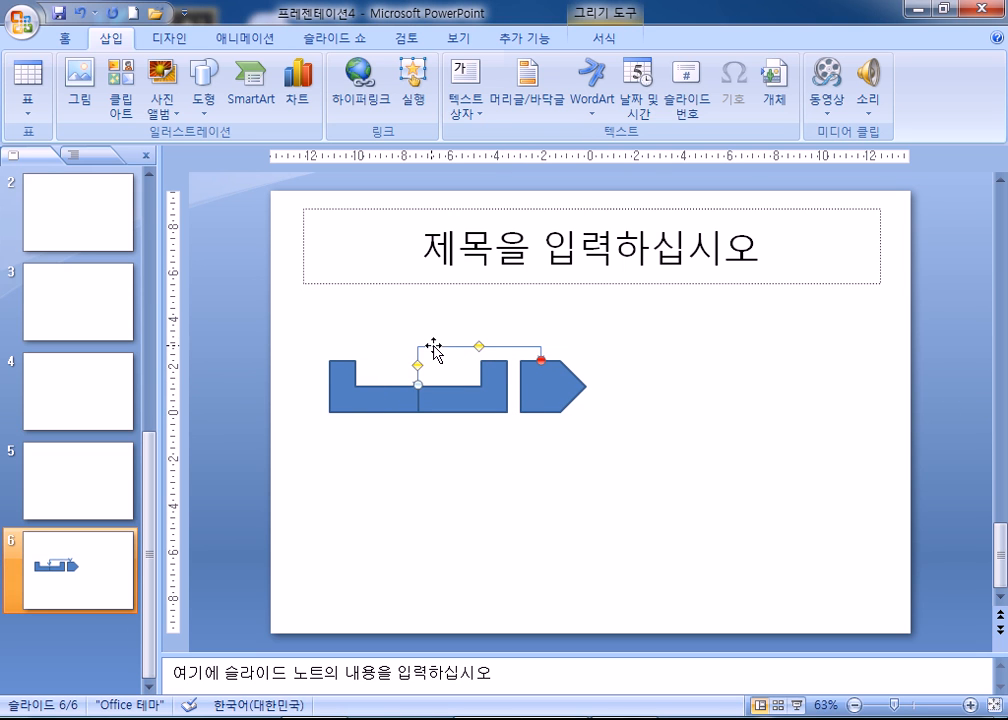
{"action": "key", "text": "Delete"}
Step: Move the pentagon arrow slightly right to widen the gap beside the L-shapes
{"action": "left_click", "coordinate": [490, 402]}
{"action": "left_click_drag", "start_coordinate": [544, 394], "coordinate": [558, 394]}
{"action": "left_click", "coordinate": [470, 436]}
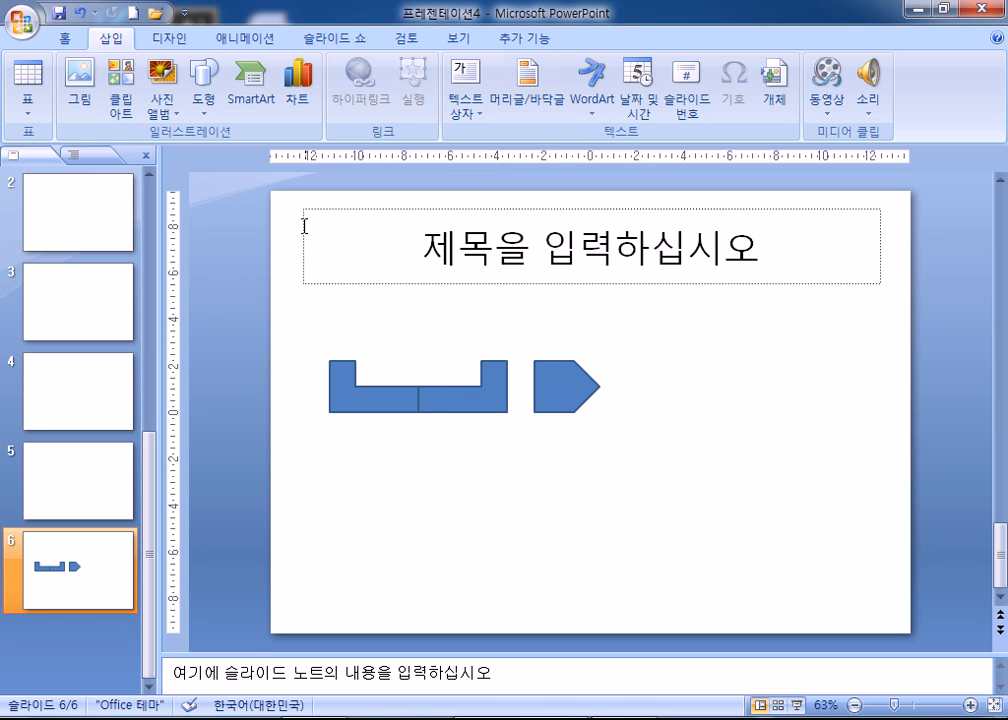
Step: Connect the top of the left L-shape to the top of the pentagon arrow with a double-arrow elbow connector
{"action": "left_click", "coordinate": [200, 92]}
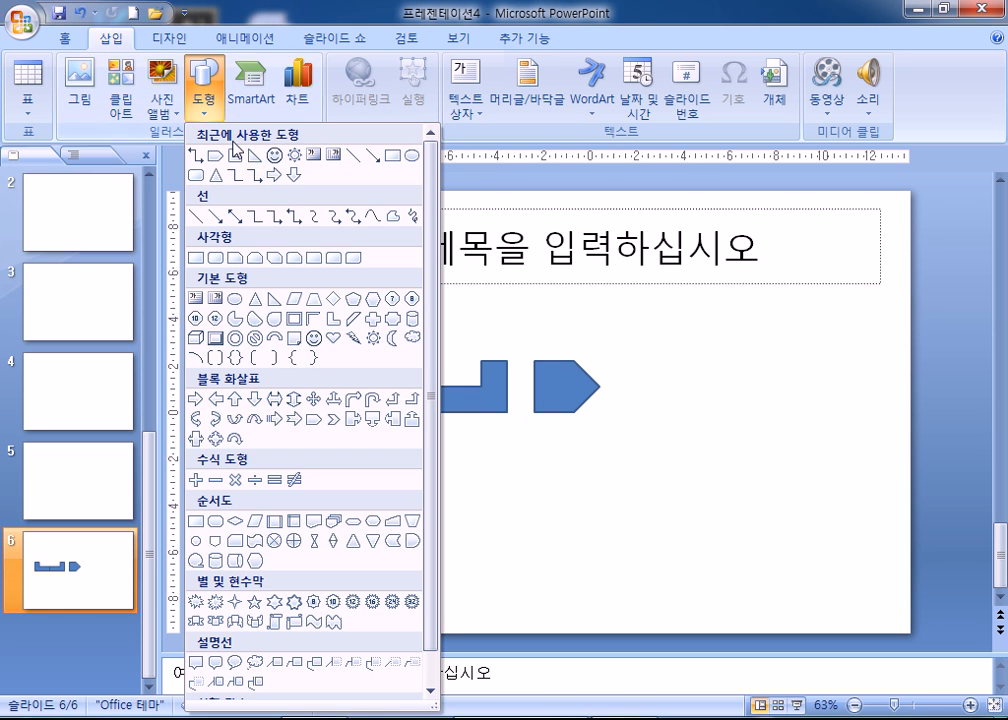
{"action": "left_click", "coordinate": [294, 217]}
{"action": "mouse_move", "coordinate": [343, 360]}
{"action": "left_mouse_down"}
{"action": "mouse_move", "coordinate": [594, 386]}
{"action": "mouse_move", "coordinate": [556, 360]}
{"action": "left_mouse_up"}
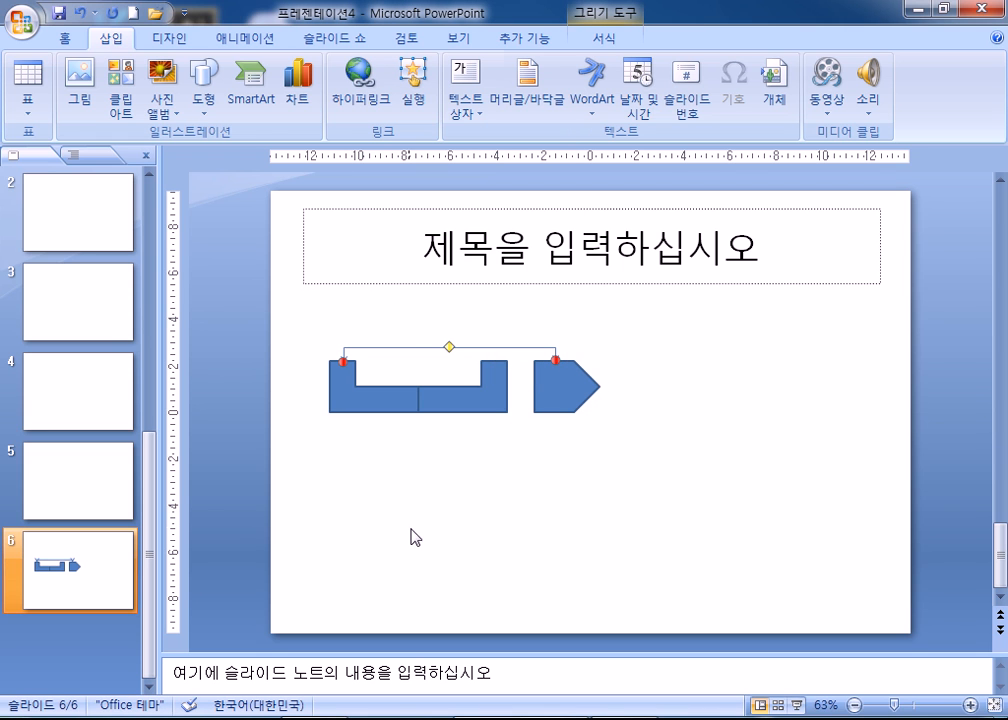
Step: Apply Arrow Style 9, with a round start and a solid arrowhead end, to the elbow connector
{"action": "double_click", "coordinate": [405, 348]}
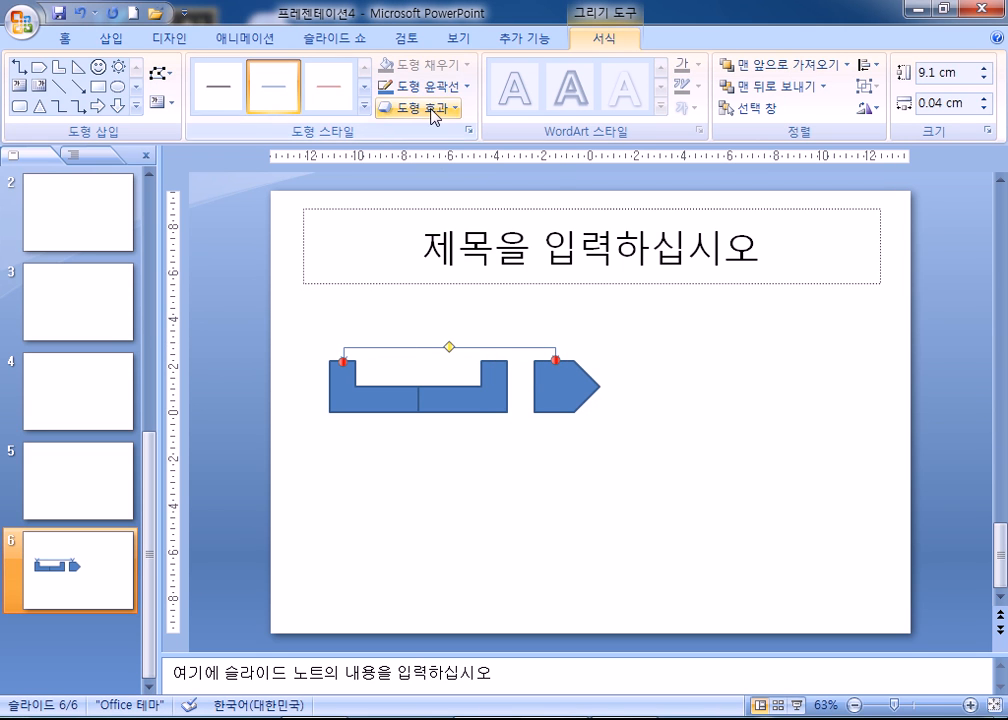
{"action": "left_click", "coordinate": [418, 107]}
{"action": "left_click", "coordinate": [425, 87]}
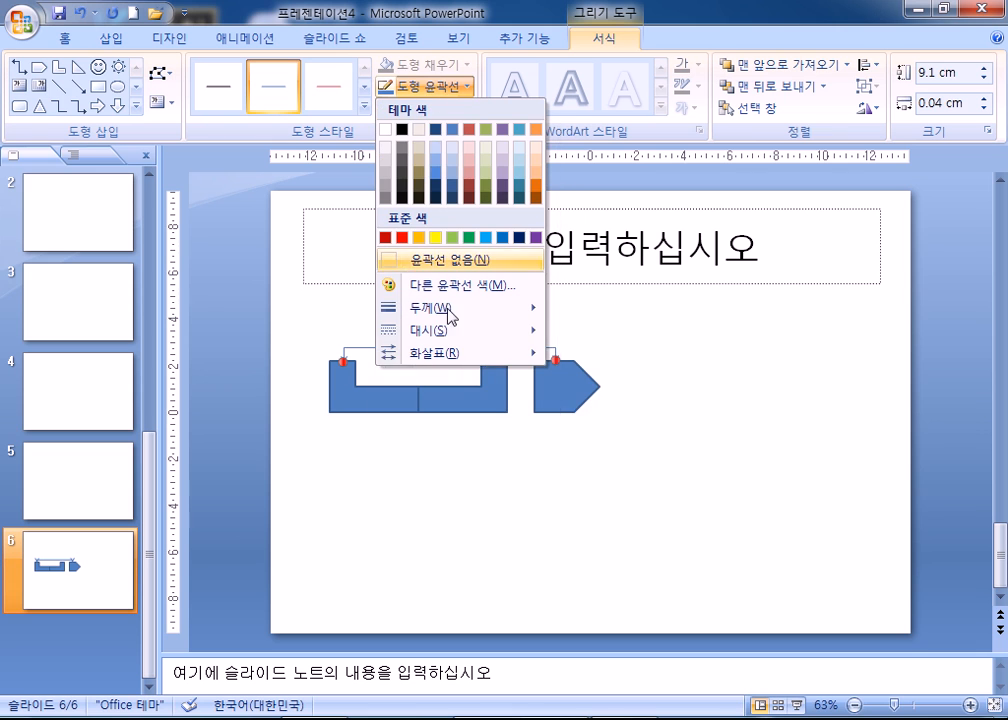
{"action": "mouse_move", "coordinate": [440, 353]}
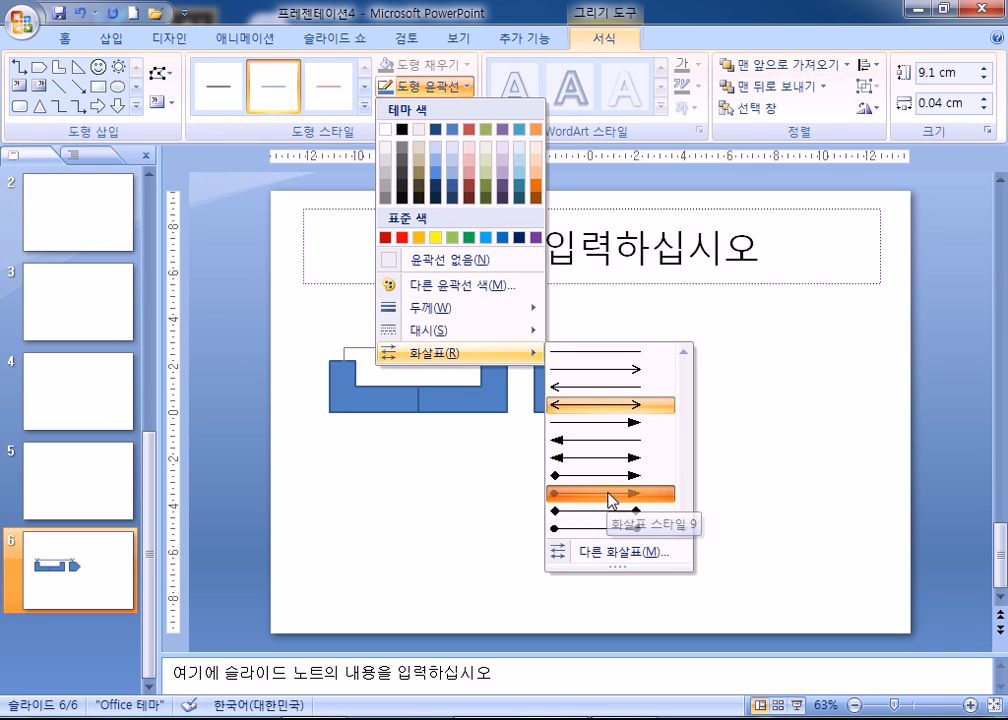
{"action": "left_click", "coordinate": [609, 494]}
Step: Thicken the elbow connector's line and colour it black
{"action": "left_click", "coordinate": [430, 90]}
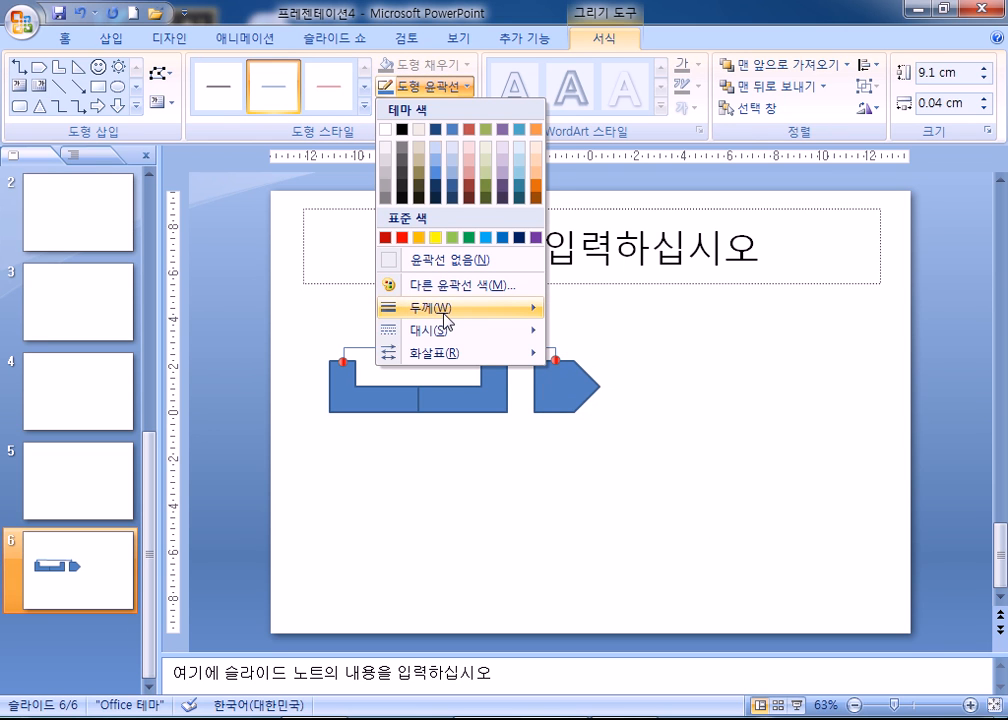
{"action": "mouse_move", "coordinate": [437, 308]}
{"action": "left_click", "coordinate": [609, 444]}
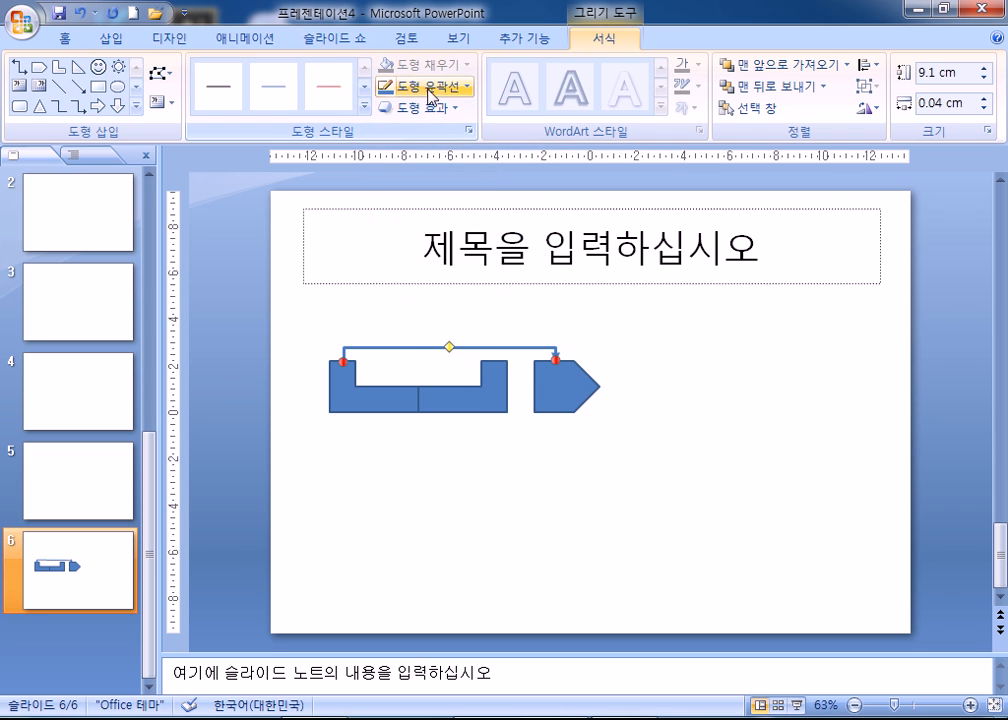
{"action": "left_click", "coordinate": [432, 87]}
{"action": "left_click", "coordinate": [409, 129]}
{"action": "left_click", "coordinate": [652, 410]}
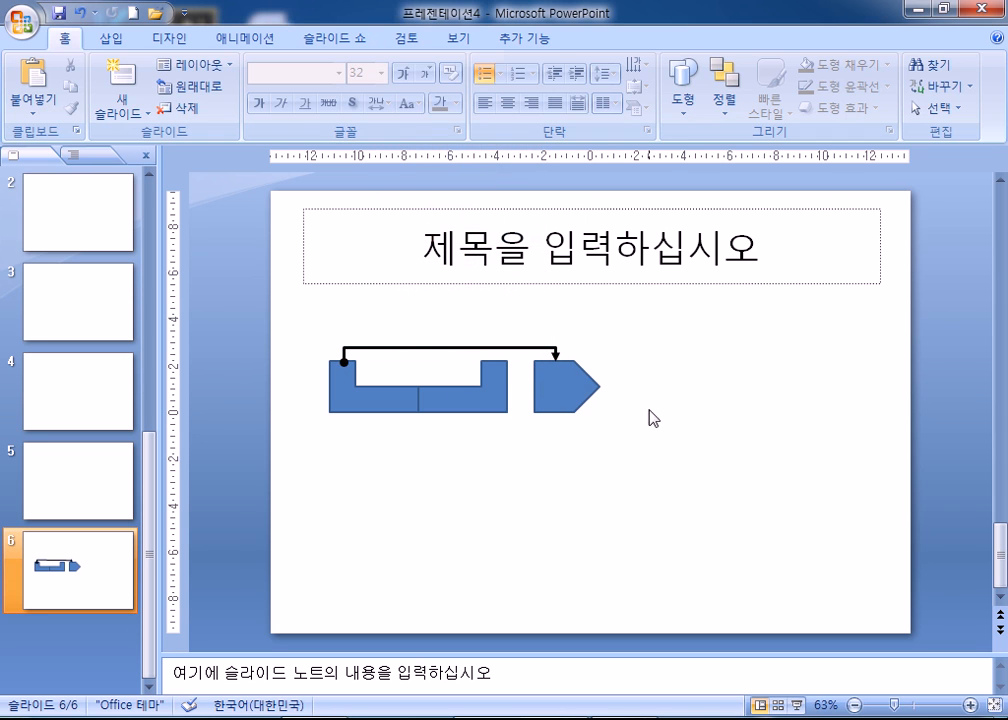
Step: Change the black elbow connector's solid line to a dashed line
{"action": "left_click", "coordinate": [457, 348]}
{"action": "left_click", "coordinate": [430, 87]}
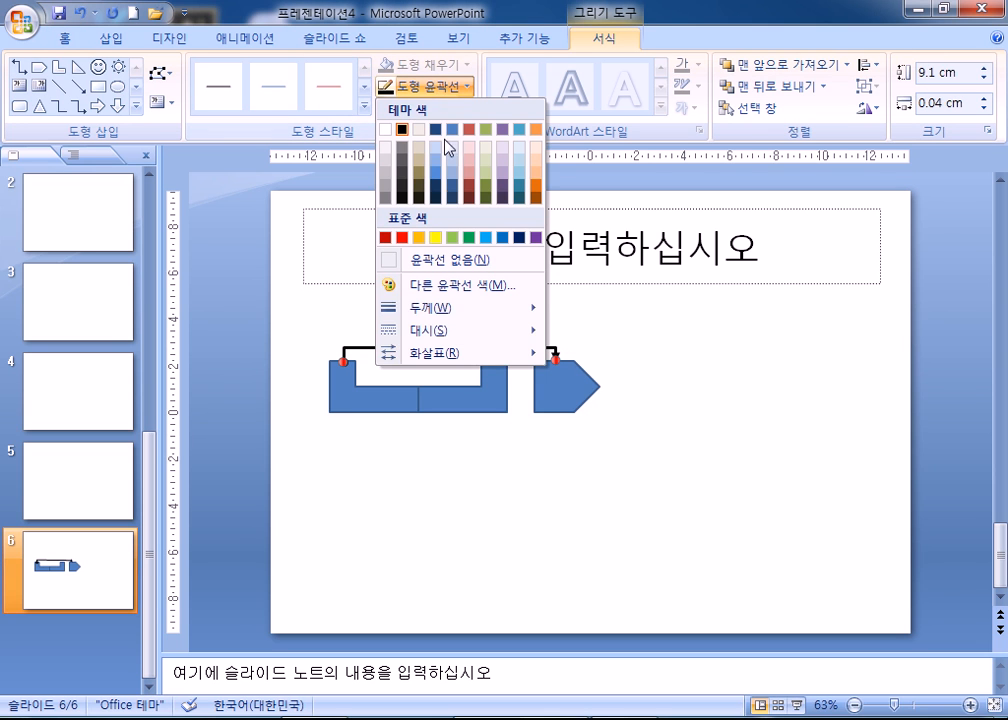
{"action": "mouse_move", "coordinate": [446, 338]}
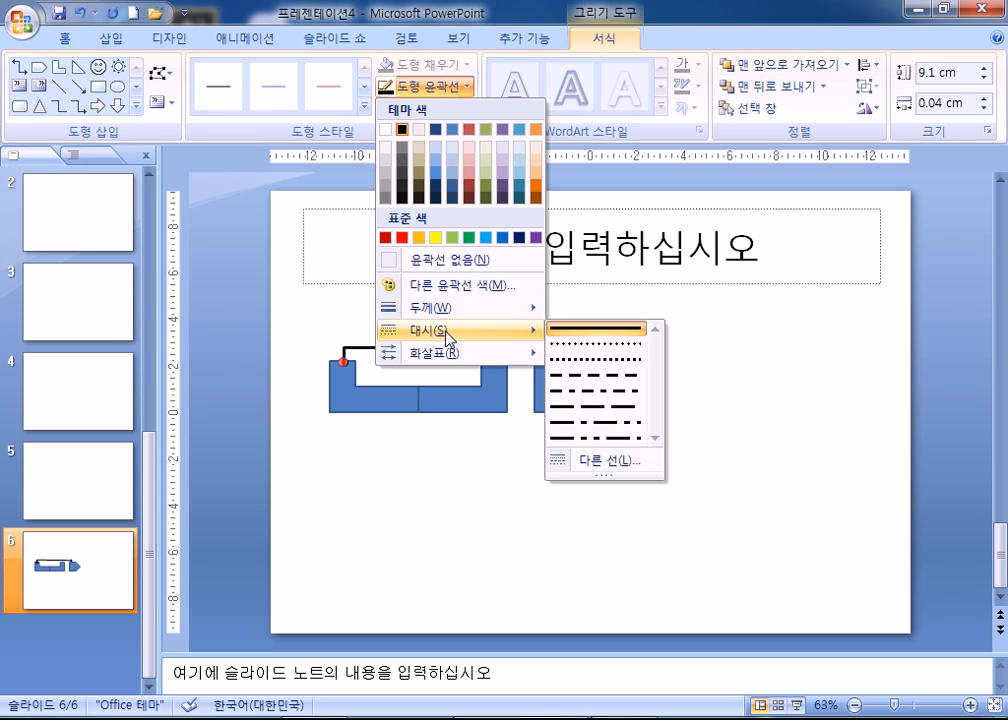
{"action": "left_click", "coordinate": [570, 361]}
{"action": "left_click", "coordinate": [721, 452]}
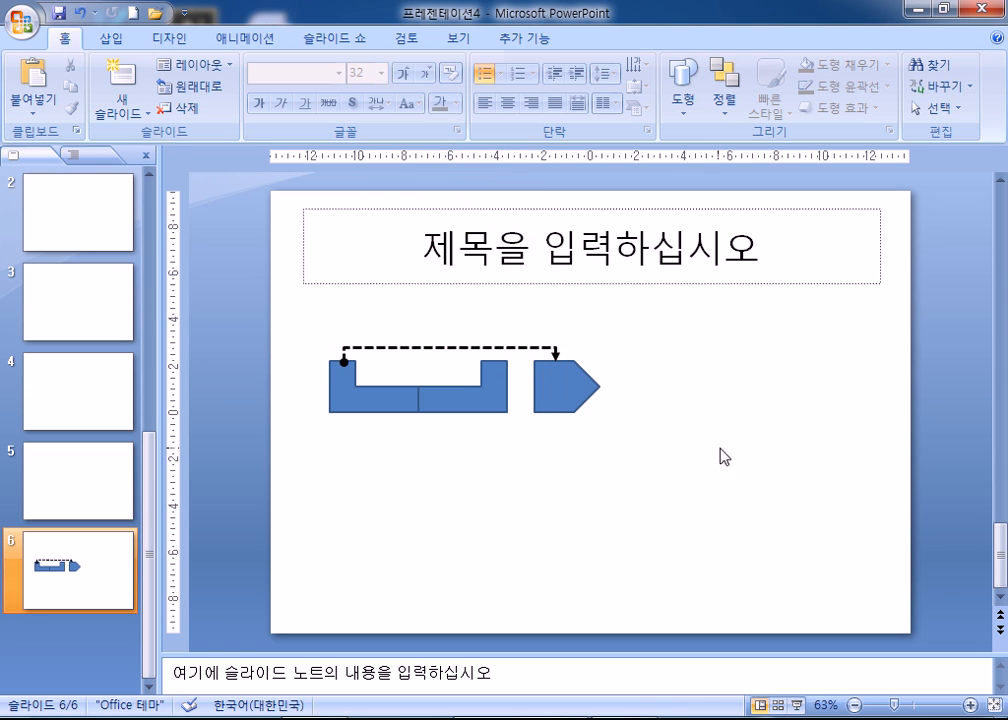
Step: Raise the connector's horizontal segment higher above the L-shapes and the pentagon arrow
{"action": "left_click", "coordinate": [451, 349]}
{"action": "left_click_drag", "start_coordinate": [450, 349], "coordinate": [449, 316]}
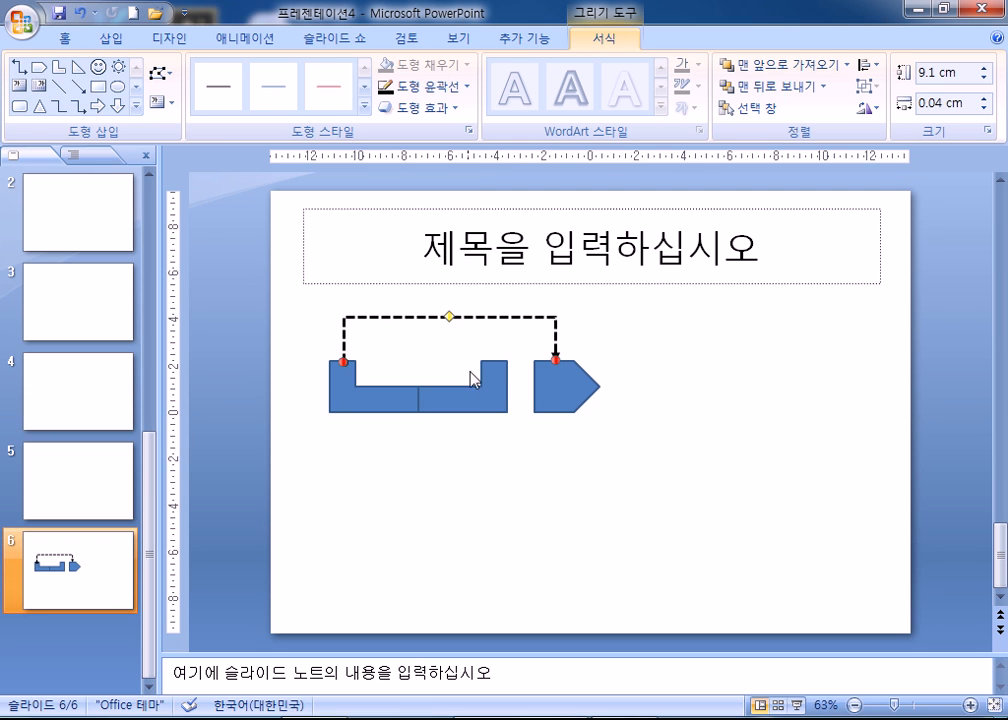
{"action": "mouse_move", "coordinate": [448, 317]}
{"action": "left_mouse_down"}
{"action": "mouse_move", "coordinate": [450, 345]}
{"action": "mouse_move", "coordinate": [455, 326]}
{"action": "left_mouse_up"}
{"action": "left_click", "coordinate": [457, 517]}
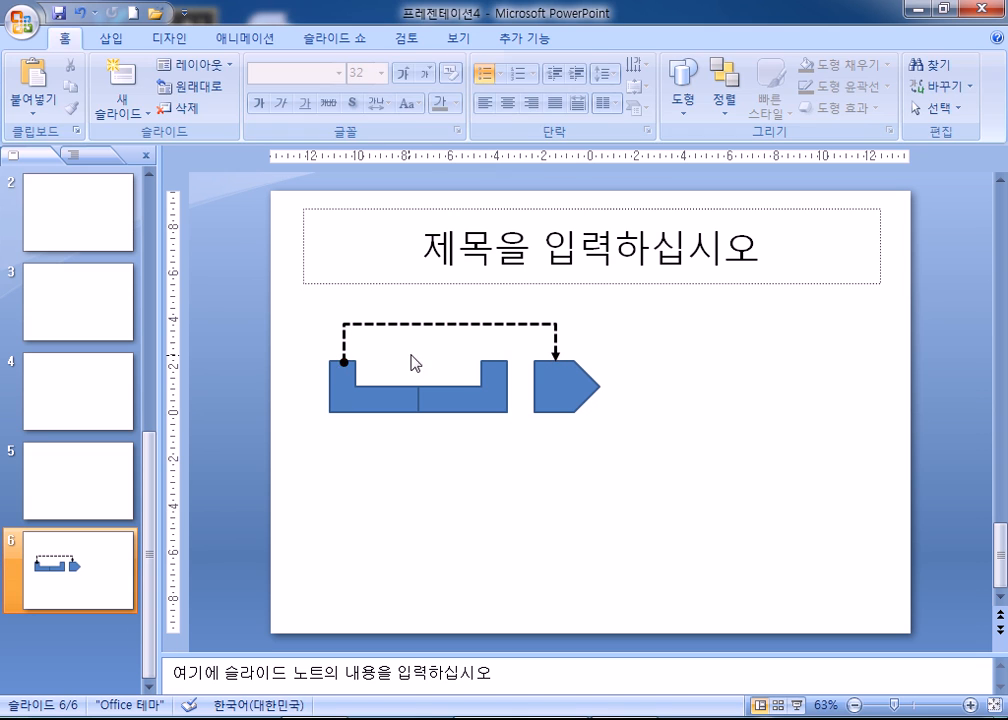
Step: Move the connector's round end just above where the L-shapes meet, then reshape it to rise straight up and run higher across
{"action": "left_click", "coordinate": [344, 366]}
{"action": "left_click", "coordinate": [341, 343]}
{"action": "left_click_drag", "start_coordinate": [343, 361], "coordinate": [418, 379]}
{"action": "left_click_drag", "start_coordinate": [418, 380], "coordinate": [418, 380]}
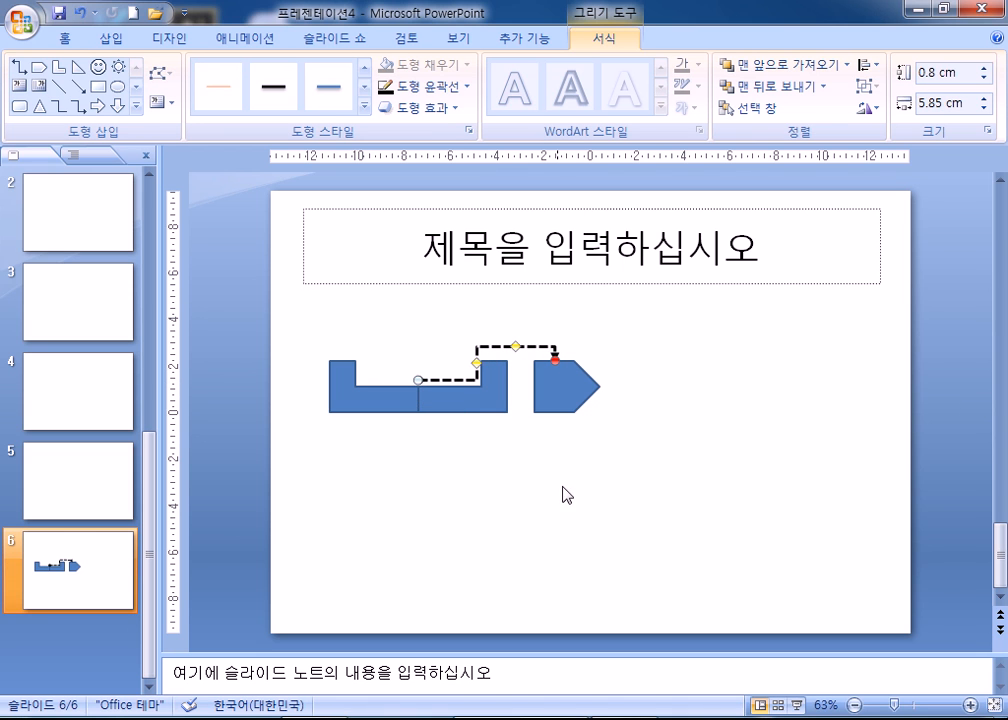
{"action": "left_click", "coordinate": [594, 503]}
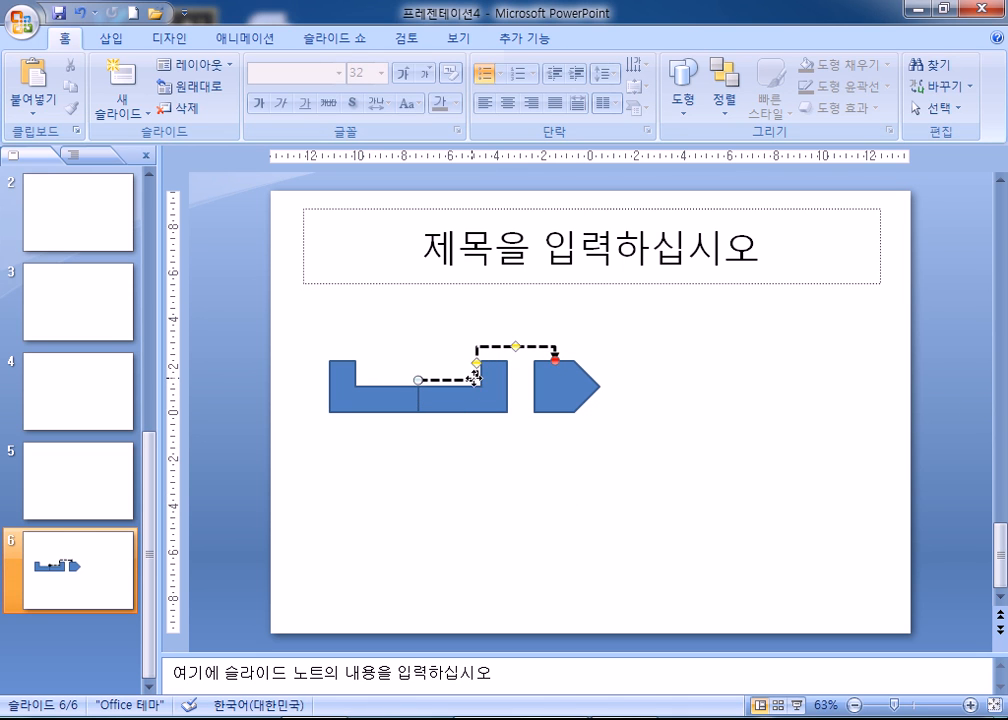
{"action": "left_click", "coordinate": [478, 372]}
{"action": "left_click_drag", "start_coordinate": [478, 367], "coordinate": [419, 363]}
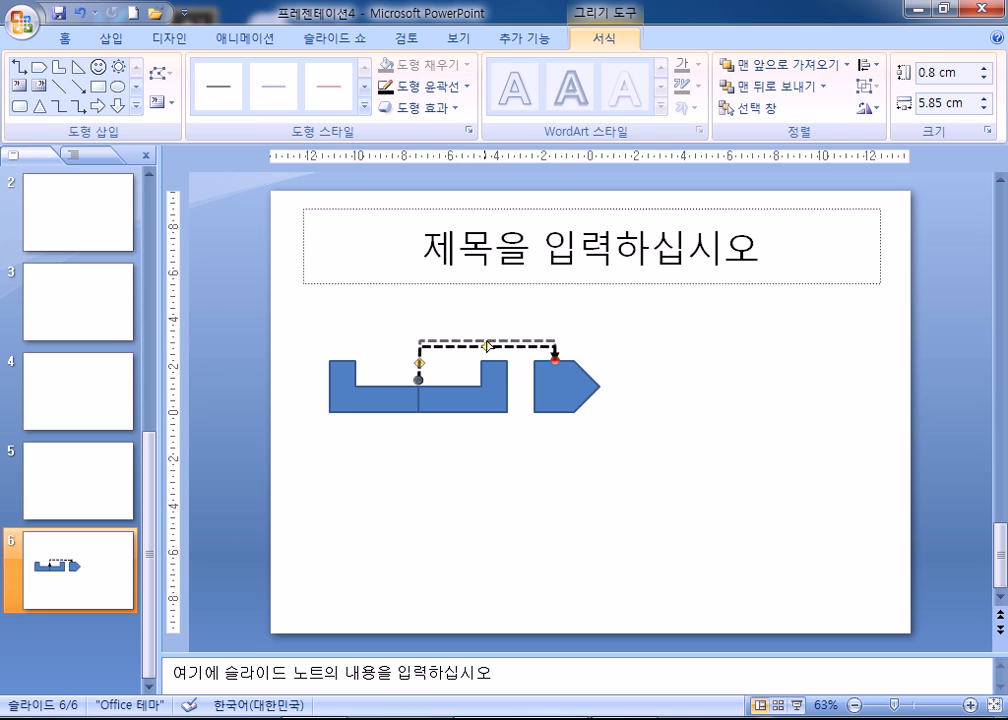
{"action": "left_click", "coordinate": [545, 485]}
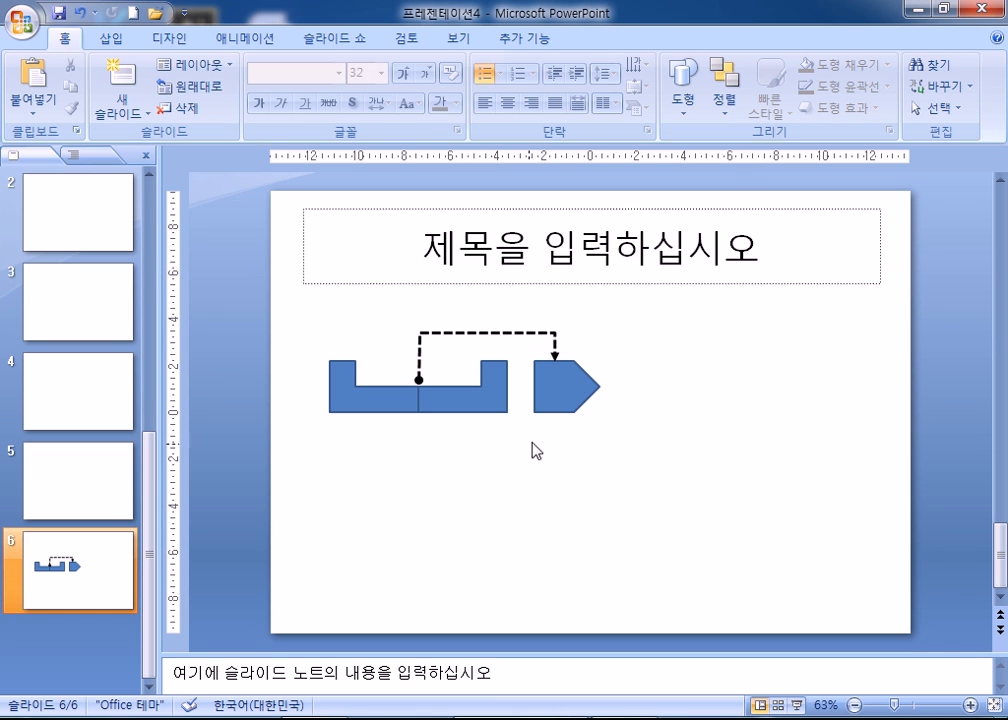
Step: Move the pentagon arrow well to the right of the L-shapes and reattach the connector's round end to the left L-shape's top
{"action": "left_click_drag", "start_coordinate": [551, 392], "coordinate": [702, 450]}
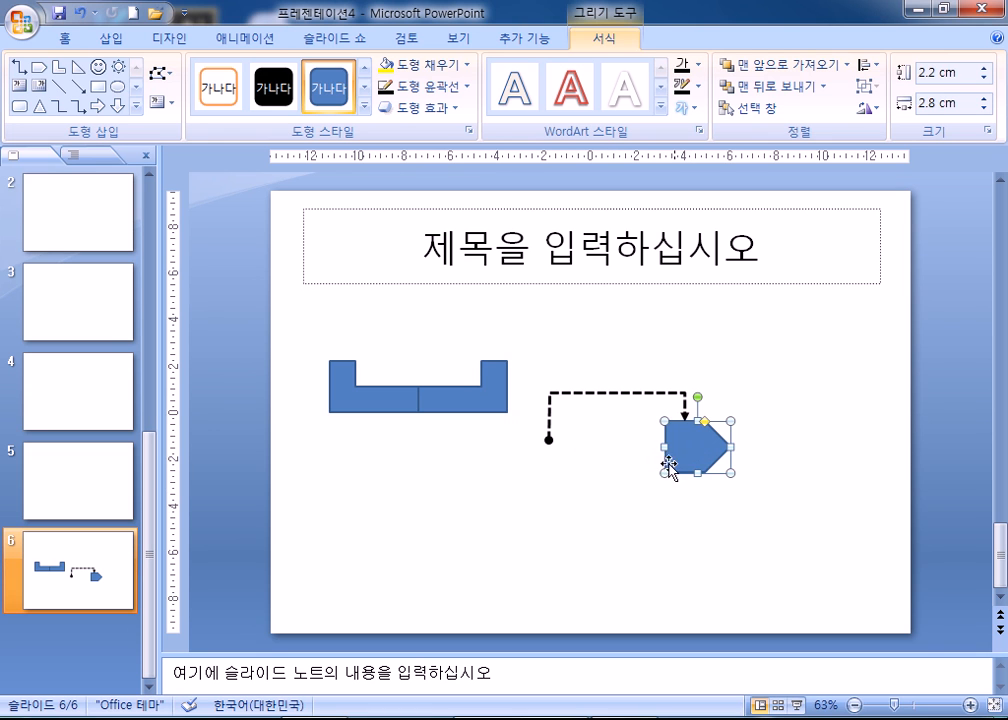
{"action": "left_click", "coordinate": [533, 429]}
{"action": "left_click_drag", "start_coordinate": [549, 440], "coordinate": [344, 360]}
{"action": "left_click_drag", "start_coordinate": [695, 452], "coordinate": [687, 390]}
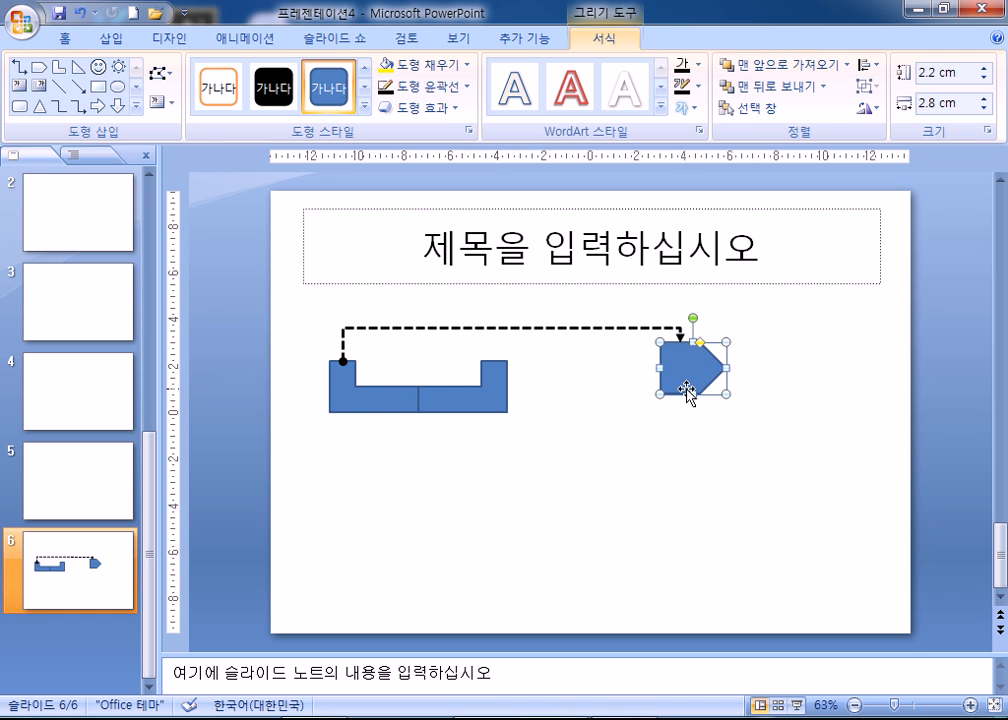
Step: Shift the connected shapes around to test the connector, then line the pentagon arrow up beside the L-shapes again
{"action": "left_click_drag", "start_coordinate": [385, 413], "coordinate": [376, 507]}
{"action": "mouse_move", "coordinate": [688, 372]}
{"action": "left_mouse_down"}
{"action": "mouse_move", "coordinate": [697, 465]}
{"action": "mouse_move", "coordinate": [693, 393]}
{"action": "left_mouse_up"}
{"action": "left_click_drag", "start_coordinate": [330, 488], "coordinate": [333, 396]}
{"action": "left_click_drag", "start_coordinate": [667, 398], "coordinate": [532, 396]}
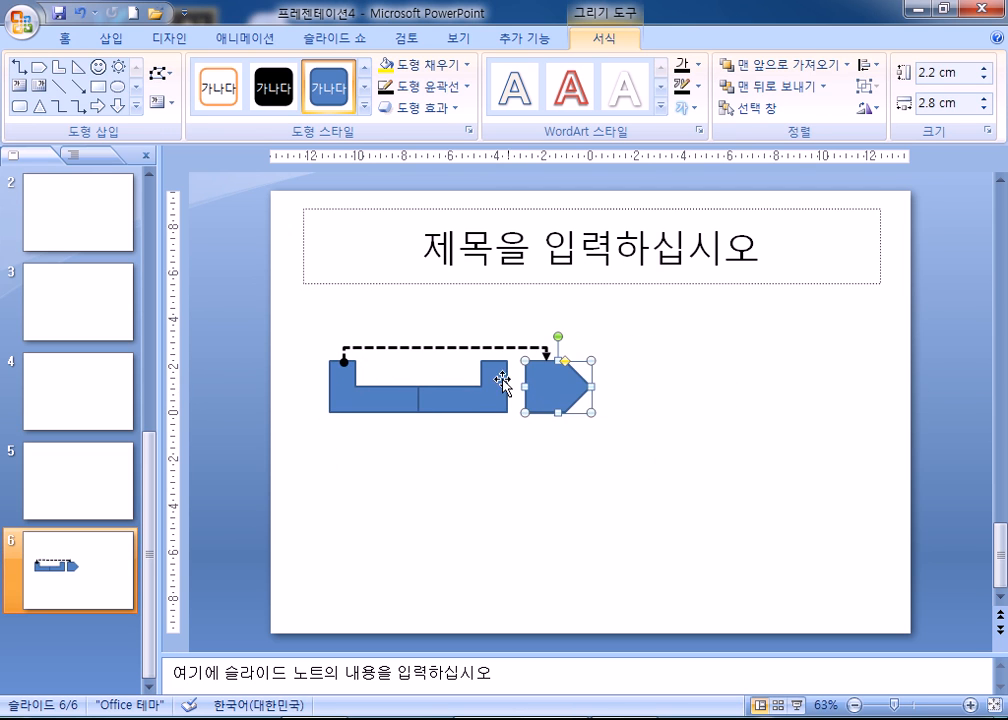
Step: Move the connector's round end to the upper edge where the L-shapes meet and raise its horizontal segment above the shapes
{"action": "left_click", "coordinate": [419, 350]}
{"action": "left_click_drag", "start_coordinate": [443, 347], "coordinate": [444, 323]}
{"action": "left_click_drag", "start_coordinate": [343, 360], "coordinate": [420, 358]}
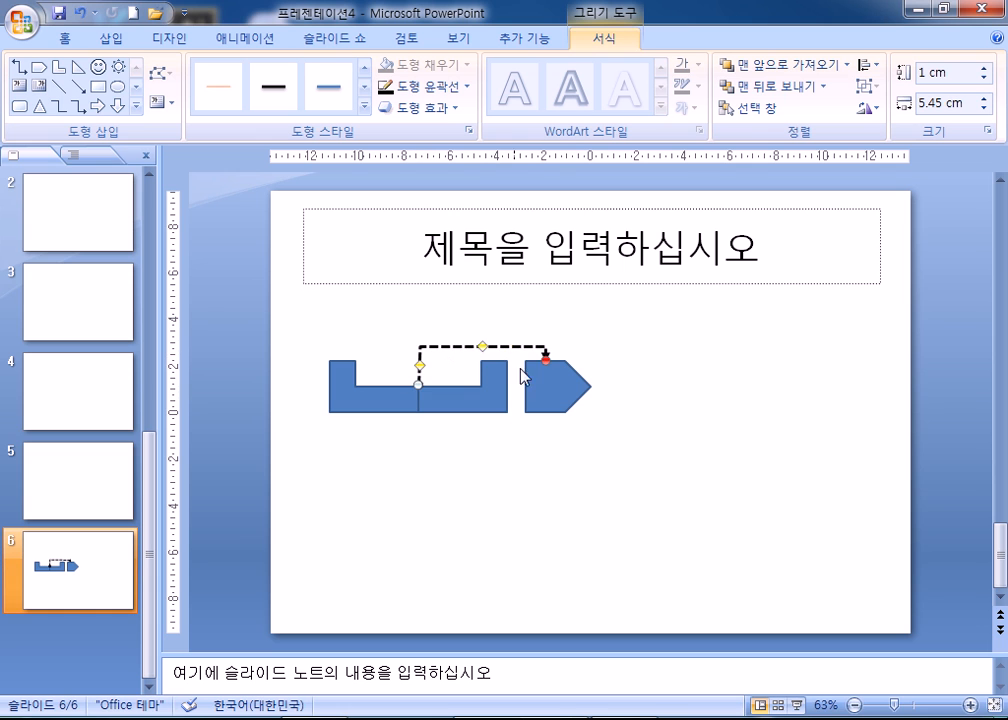
{"action": "left_click", "coordinate": [628, 434]}
{"action": "left_click_drag", "start_coordinate": [577, 400], "coordinate": [544, 393]}
{"action": "left_click", "coordinate": [550, 485]}
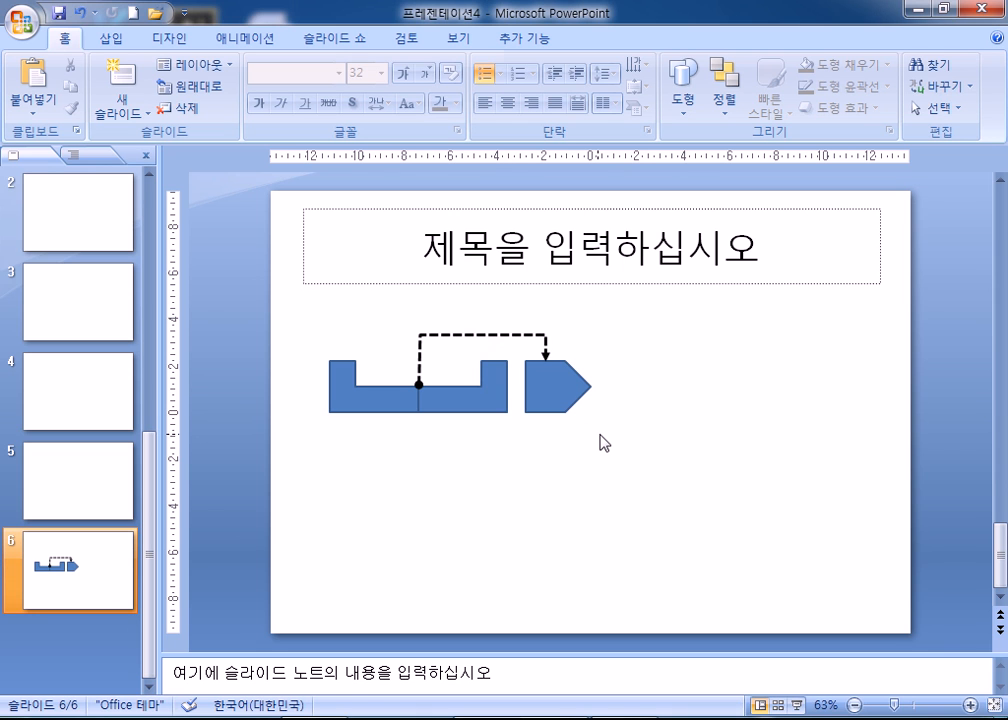
Step: Enter "유기농업자재 정보" as the title of slide 6
{"action": "left_click", "coordinate": [495, 230]}
{"action": "type", "text": "유기노농업자제"}
{"action": "key", "text": "BackSpace"}
{"action": "type", "text": "재 정보"}
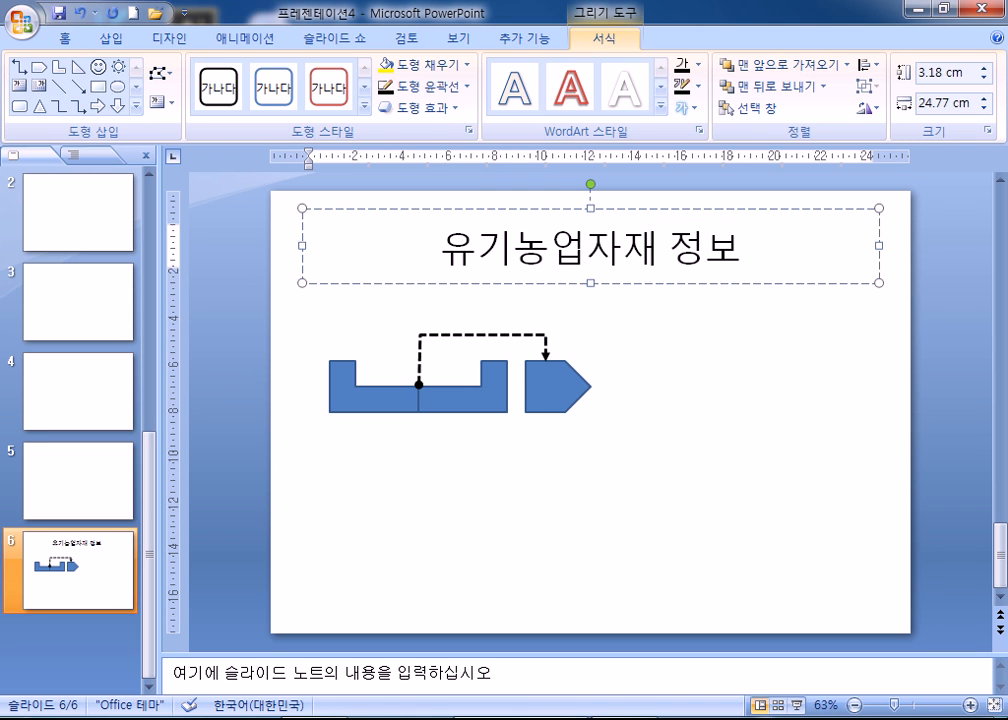
{"action": "left_click", "coordinate": [681, 494]}
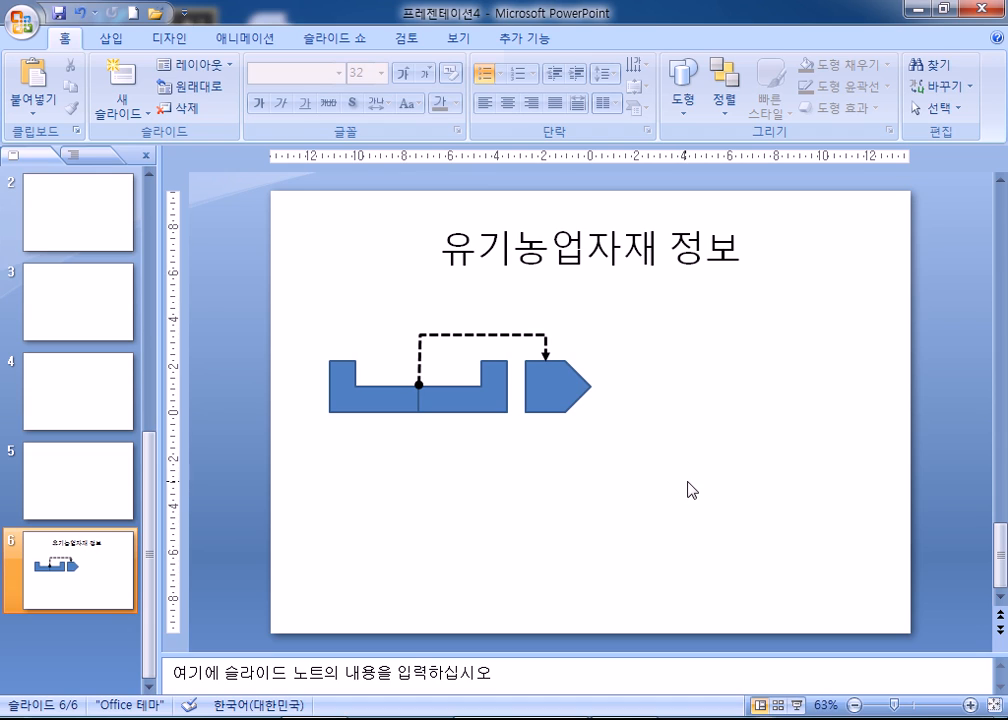